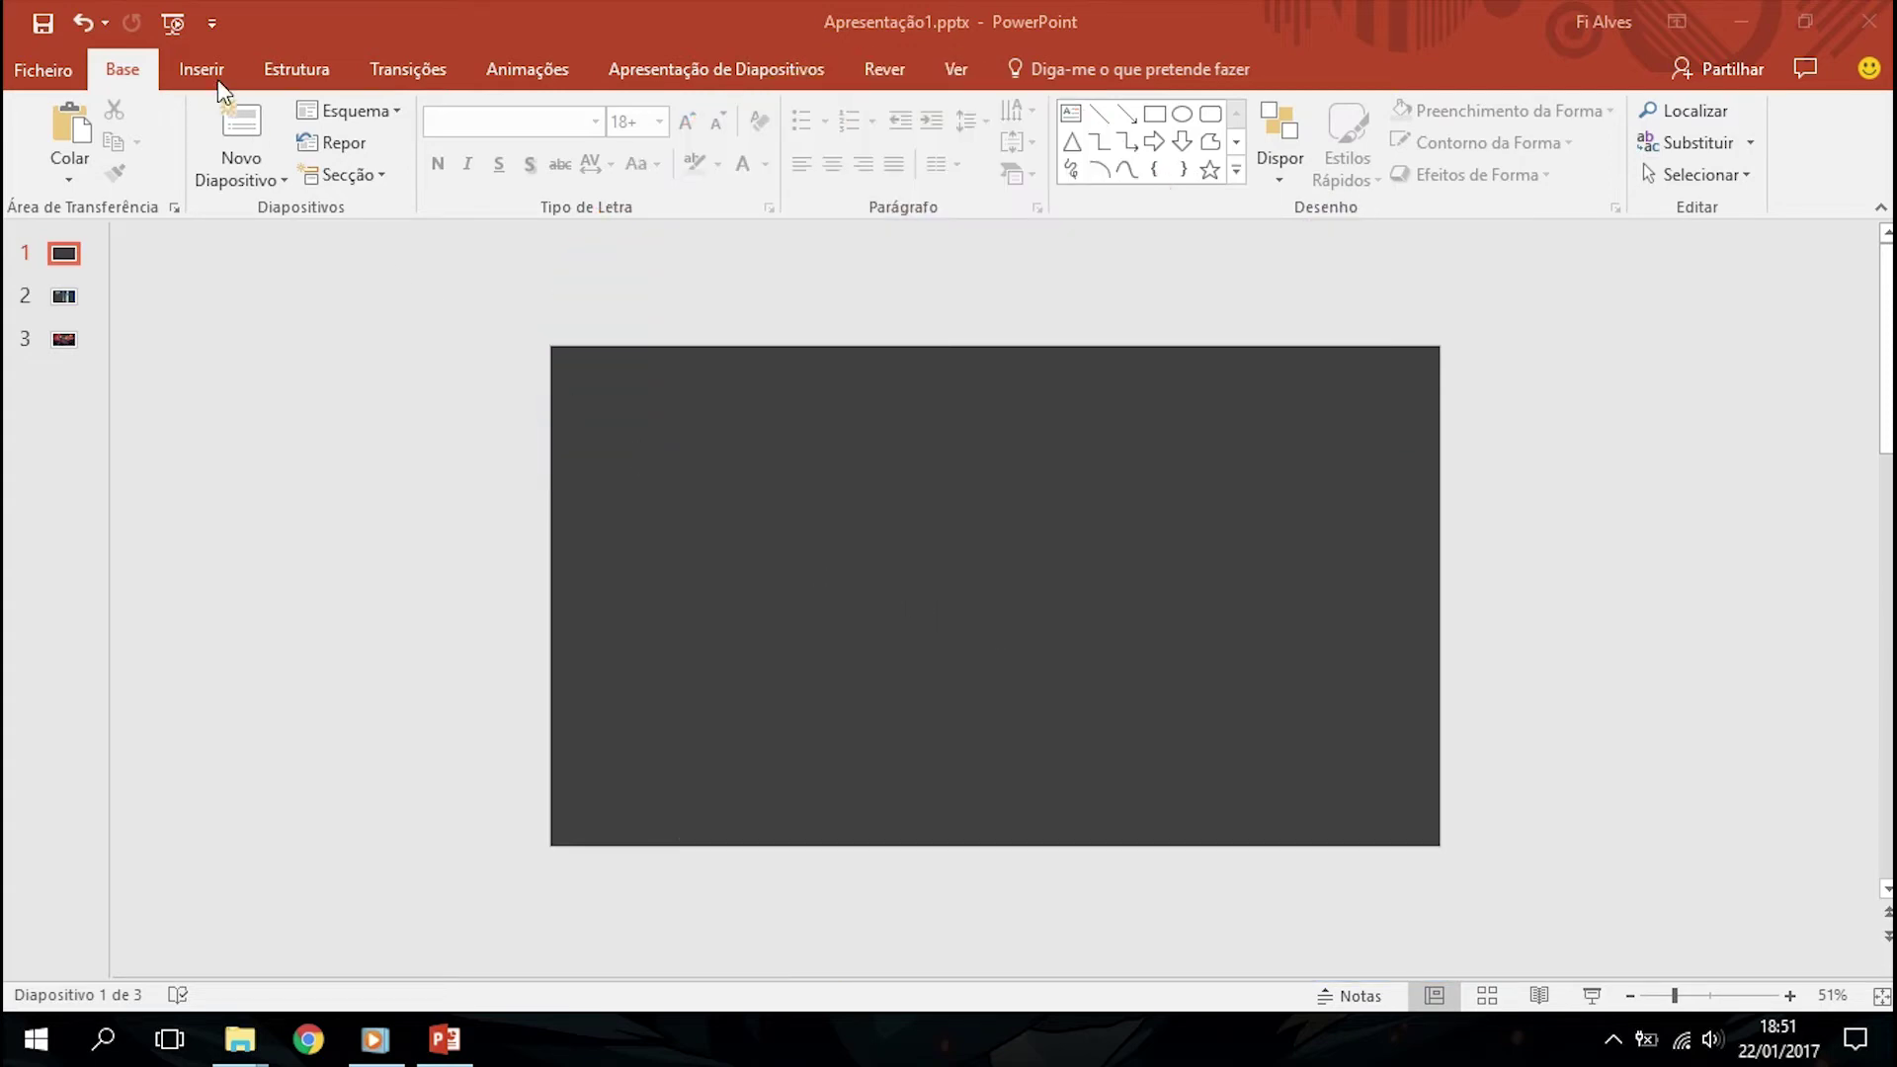
Draw a tall rounded rectangle on the dark slide
{"action": "left_click", "coordinate": [203, 71]}
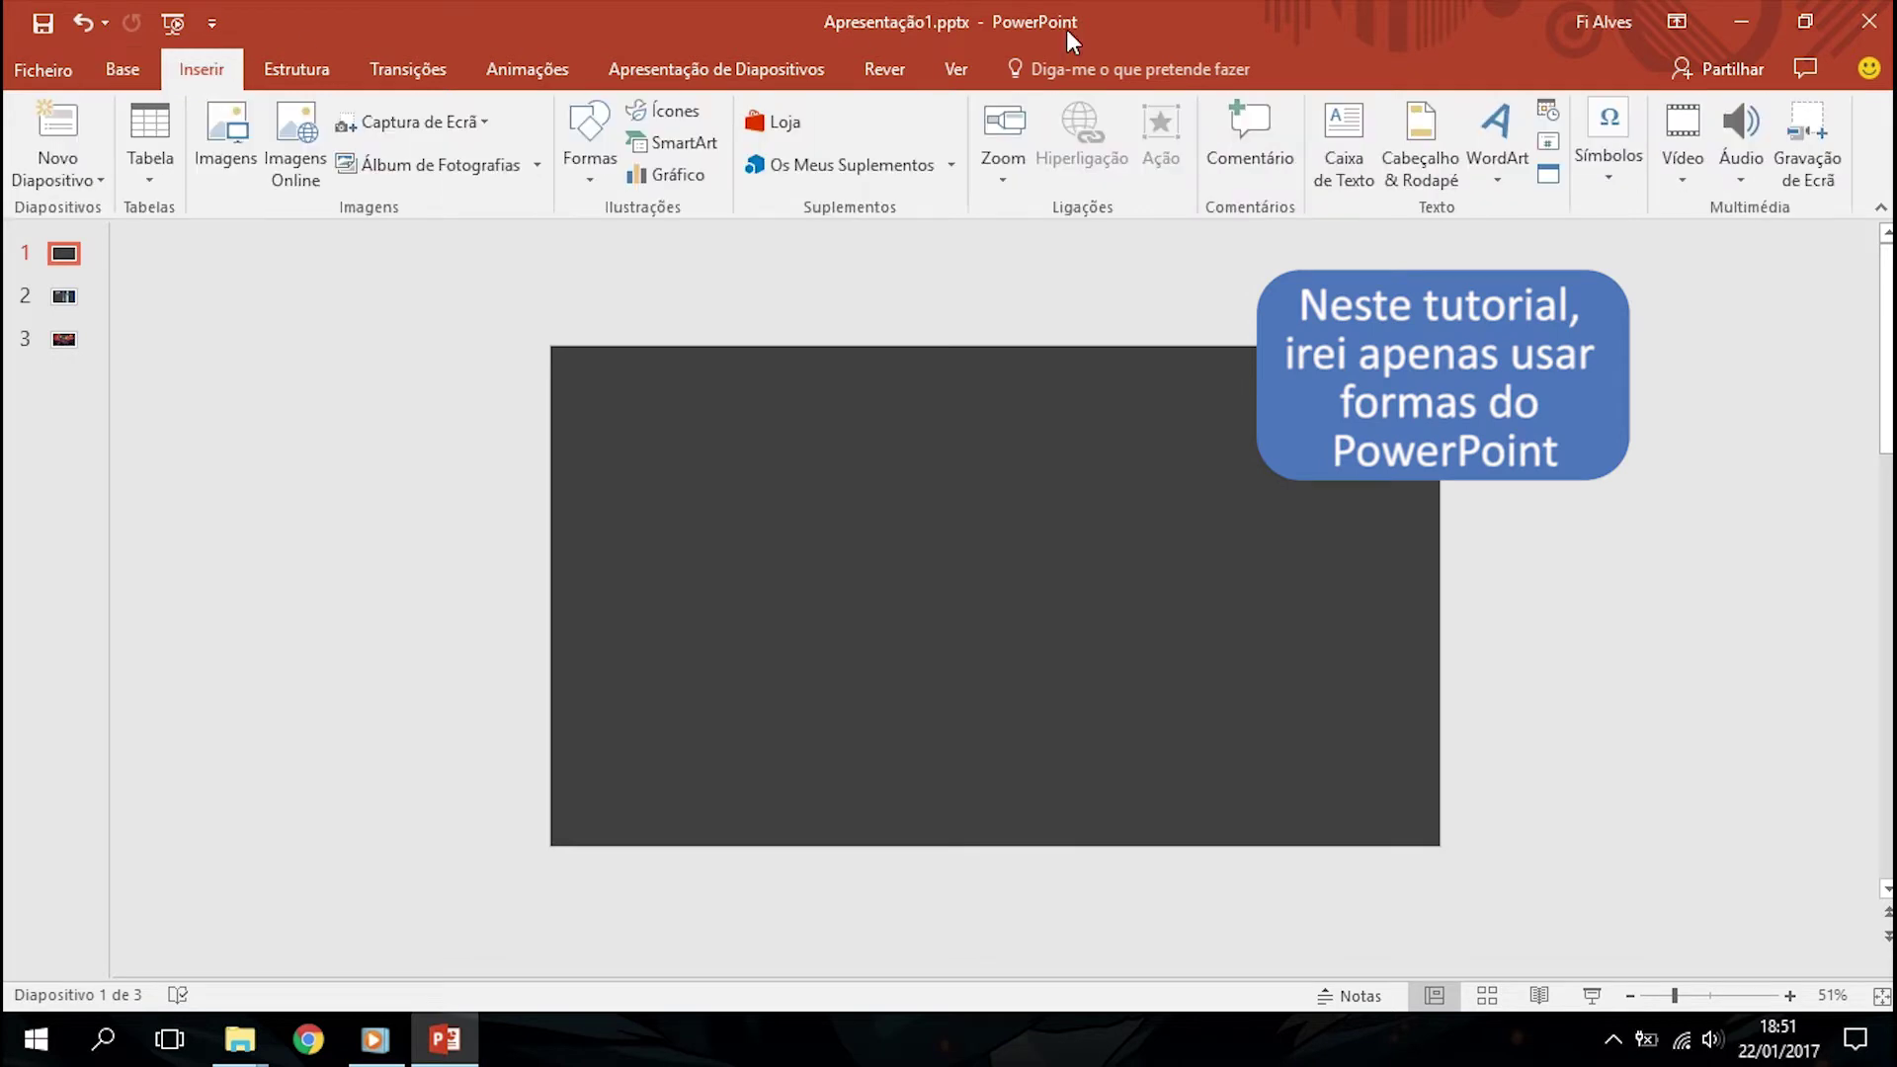
{"action": "left_click", "coordinate": [571, 168]}
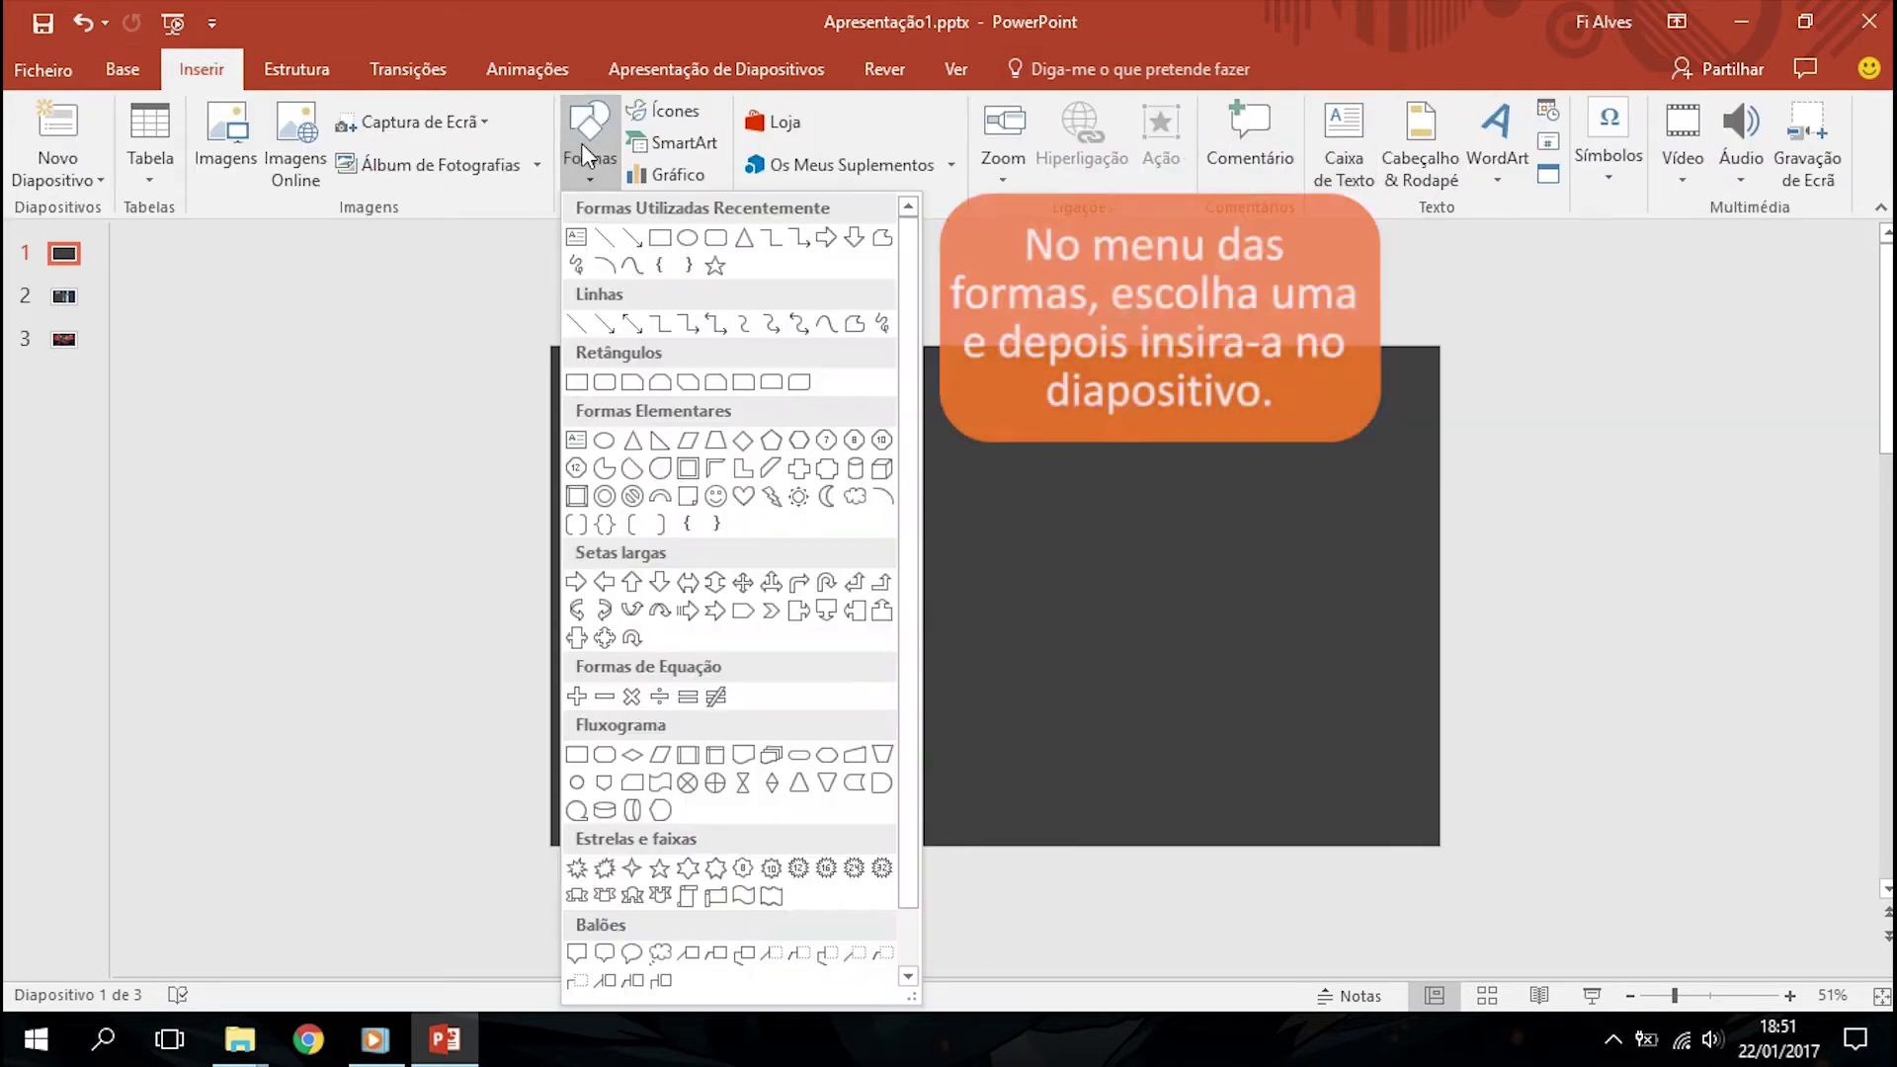
{"action": "left_click", "coordinate": [715, 239]}
{"action": "left_click_drag", "start_coordinate": [637, 387], "coordinate": [743, 745]}
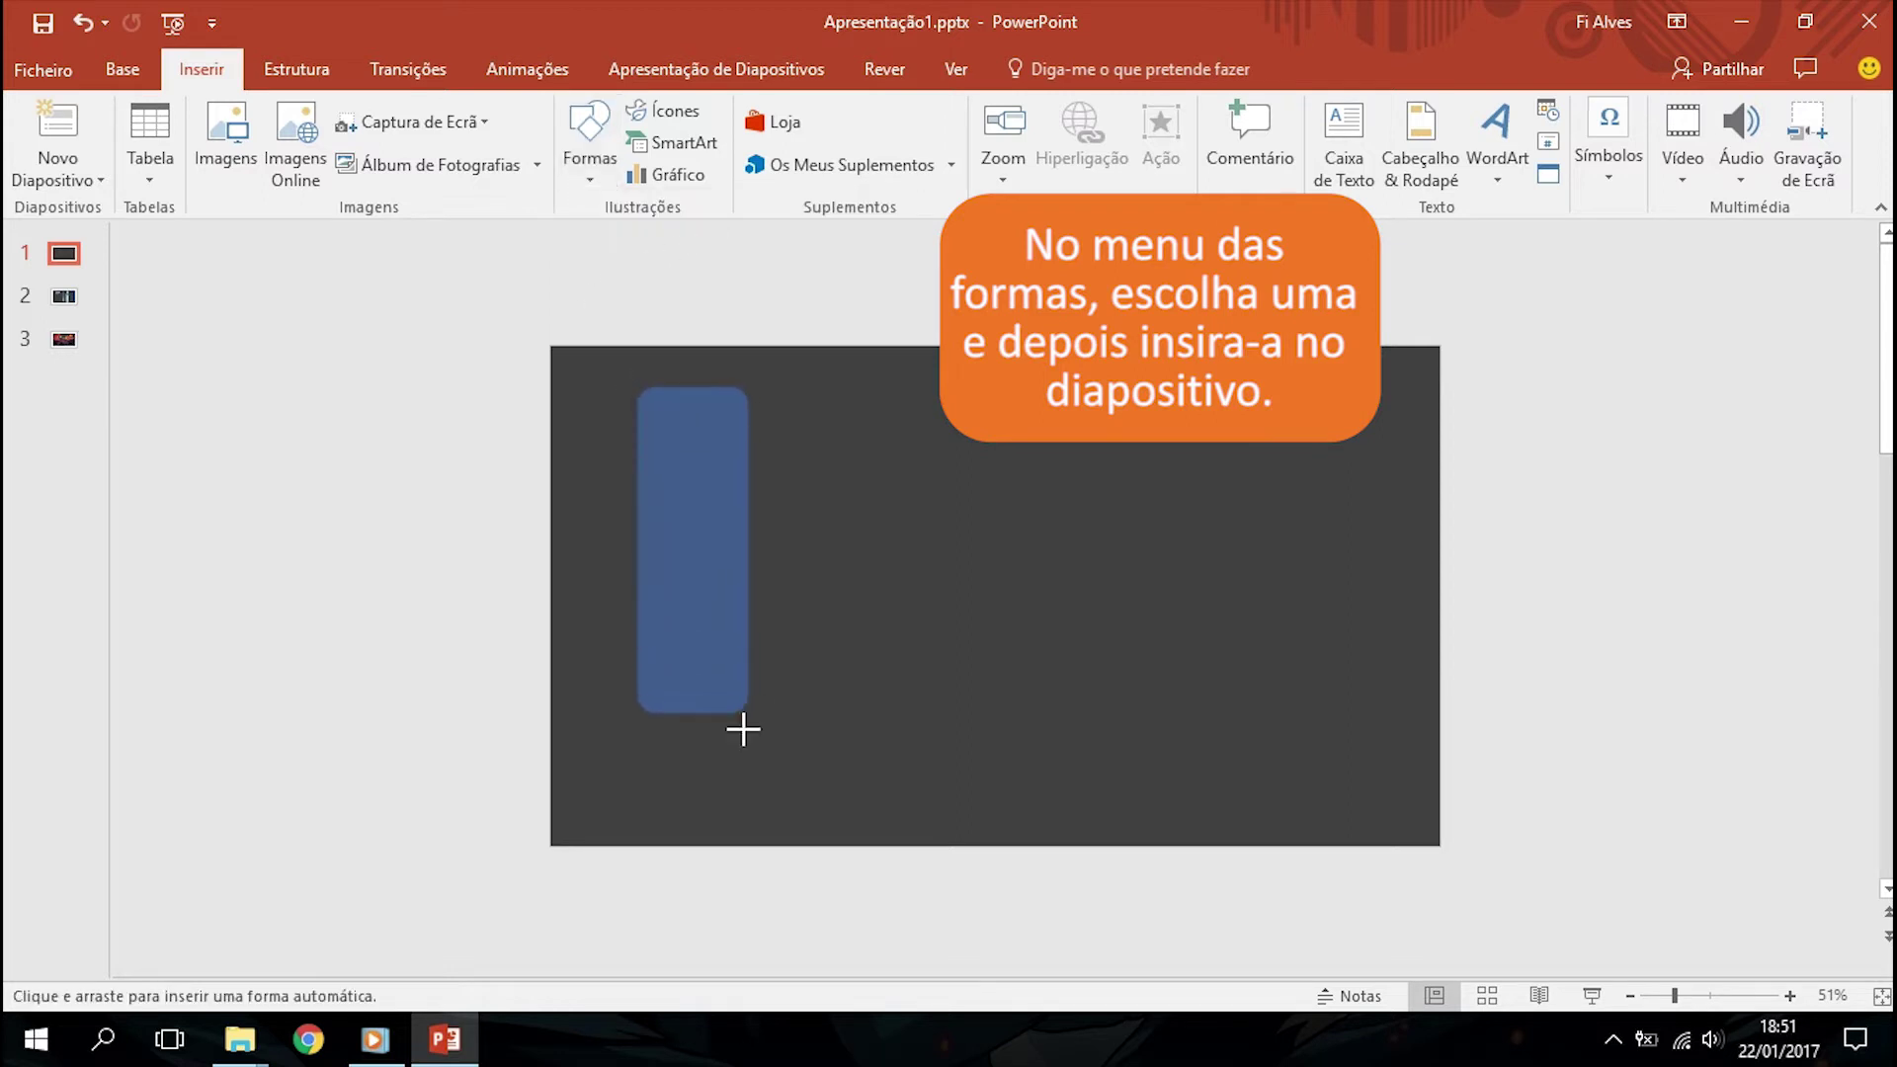
Remove the rectangle's outline so it shows no border
{"action": "left_click", "coordinate": [751, 144]}
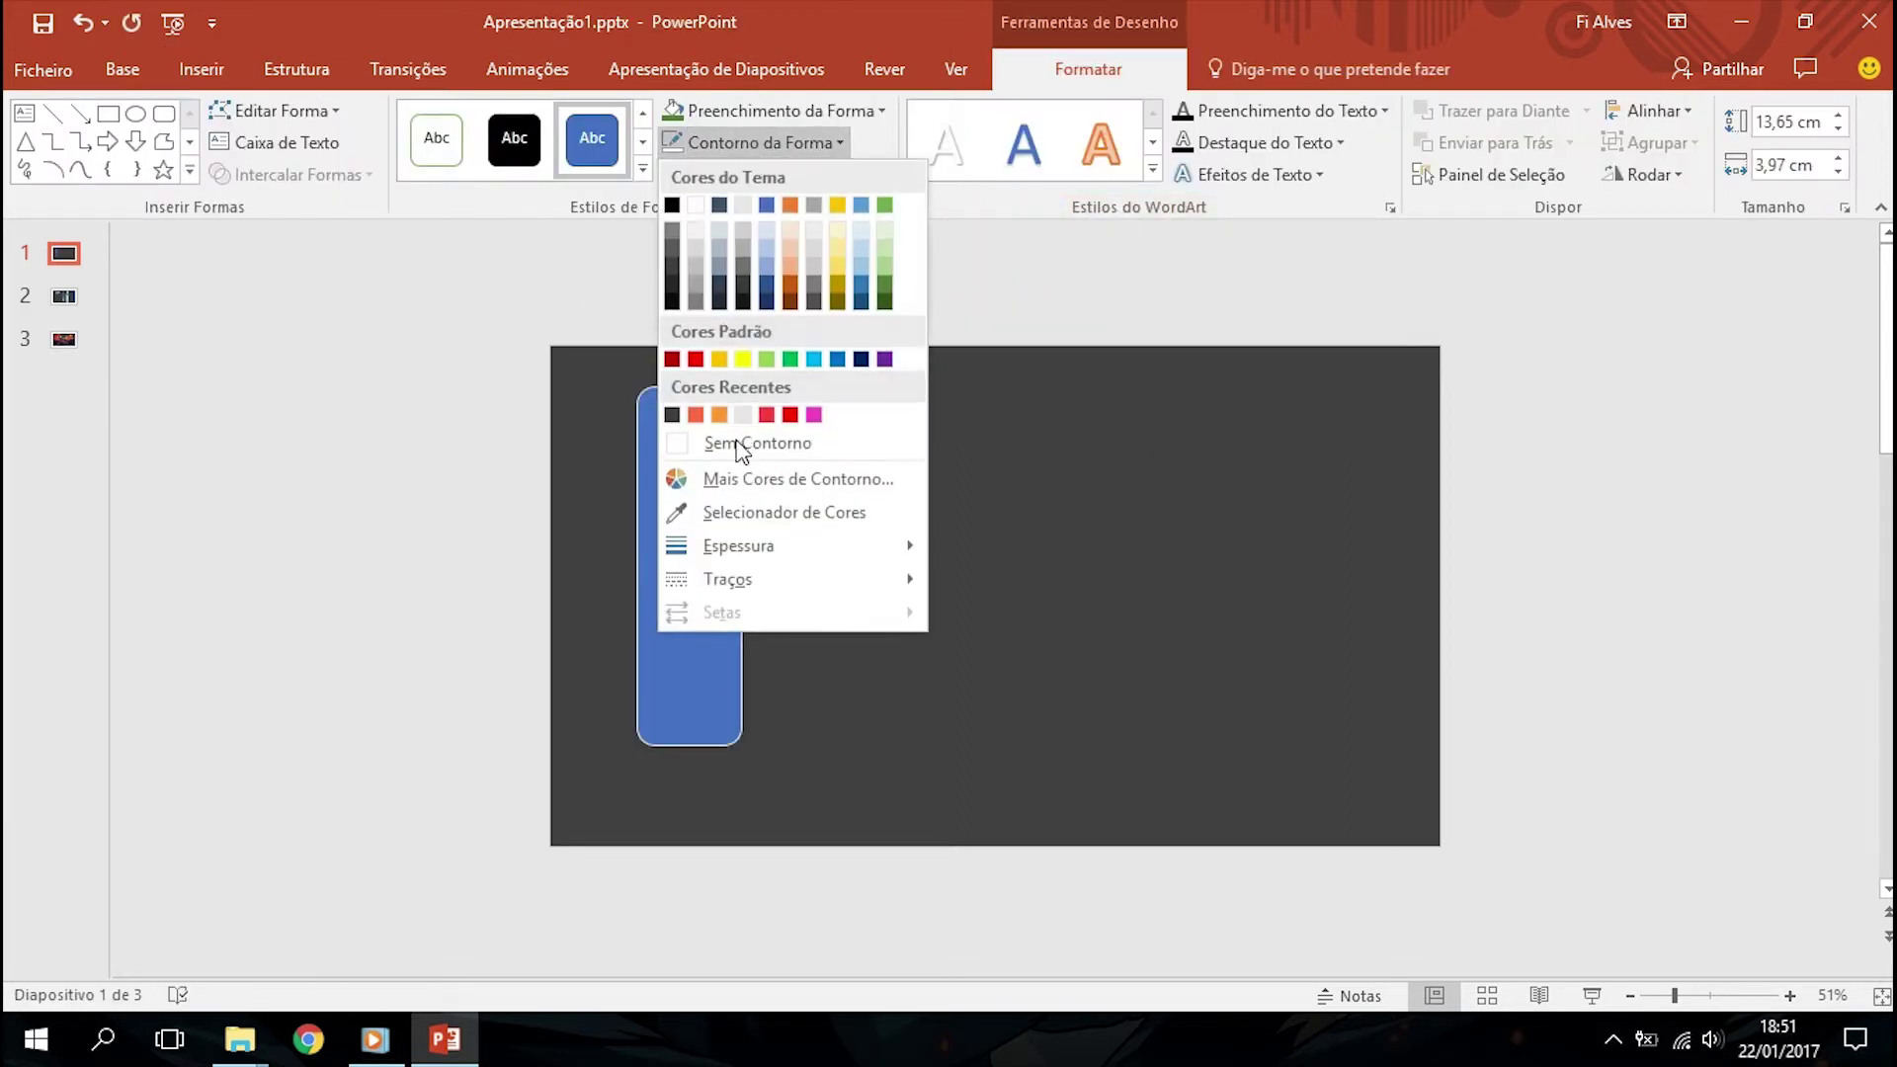
{"action": "left_click", "coordinate": [749, 445]}
{"action": "left_click", "coordinate": [755, 118]}
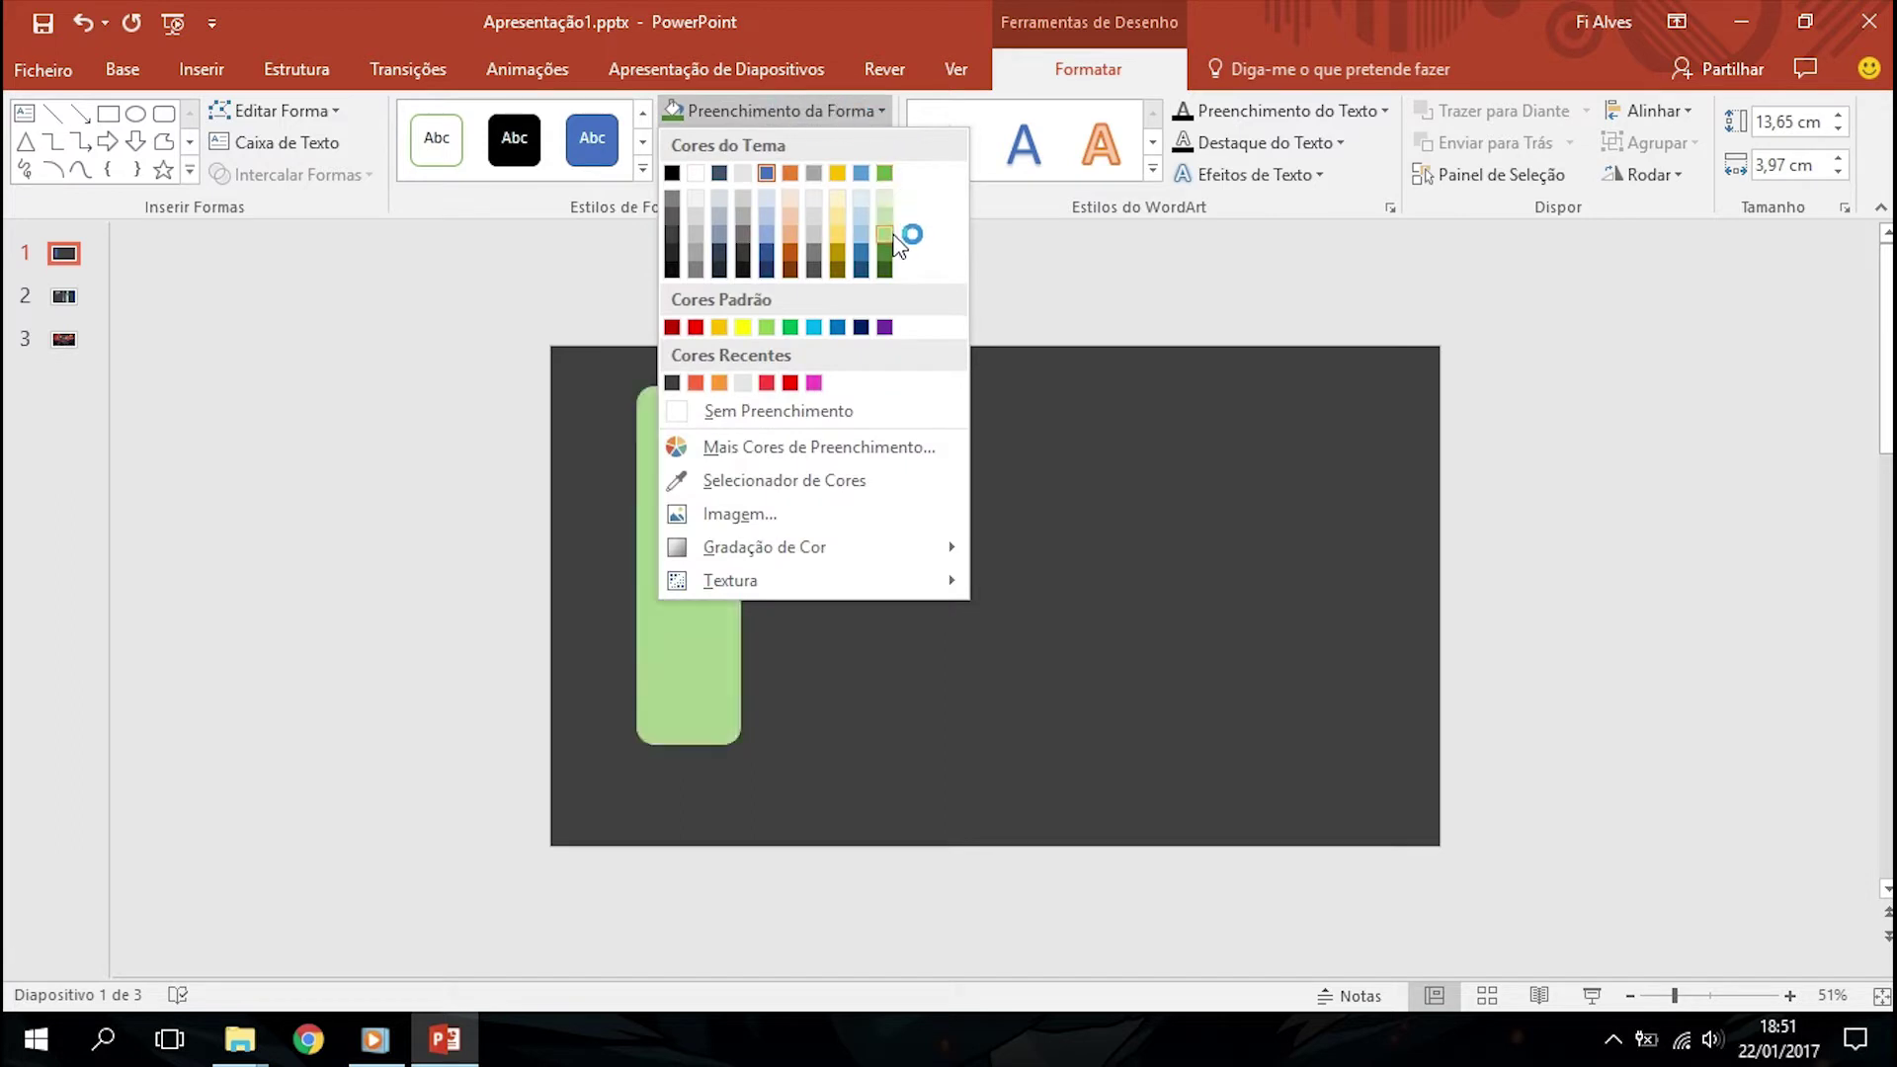
Fill the rectangle green, round it into a 16,09 × 2,06 cm pill, and tilt it diagonally
{"action": "left_click", "coordinate": [885, 173]}
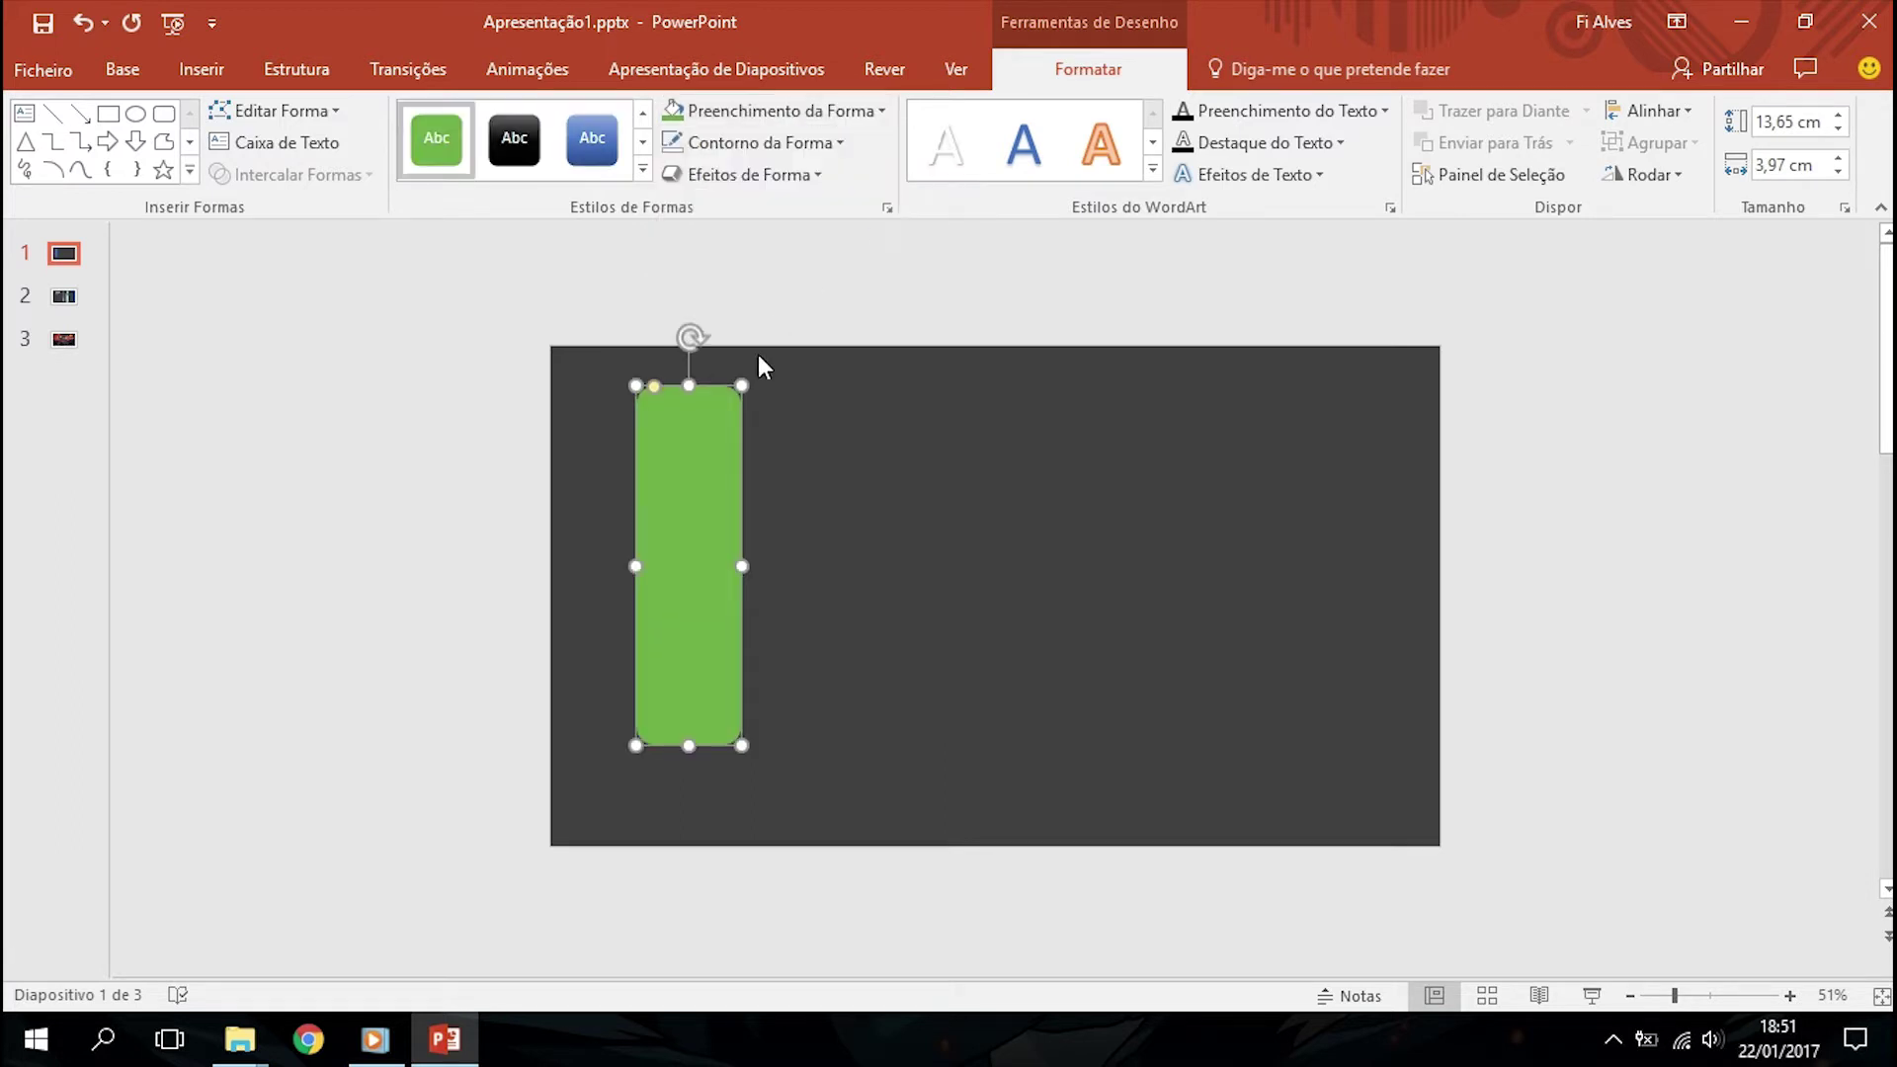
{"action": "mouse_move", "coordinate": [743, 384]}
{"action": "left_mouse_down"}
{"action": "mouse_move", "coordinate": [692, 321]}
{"action": "mouse_move", "coordinate": [691, 339]}
{"action": "left_mouse_up"}
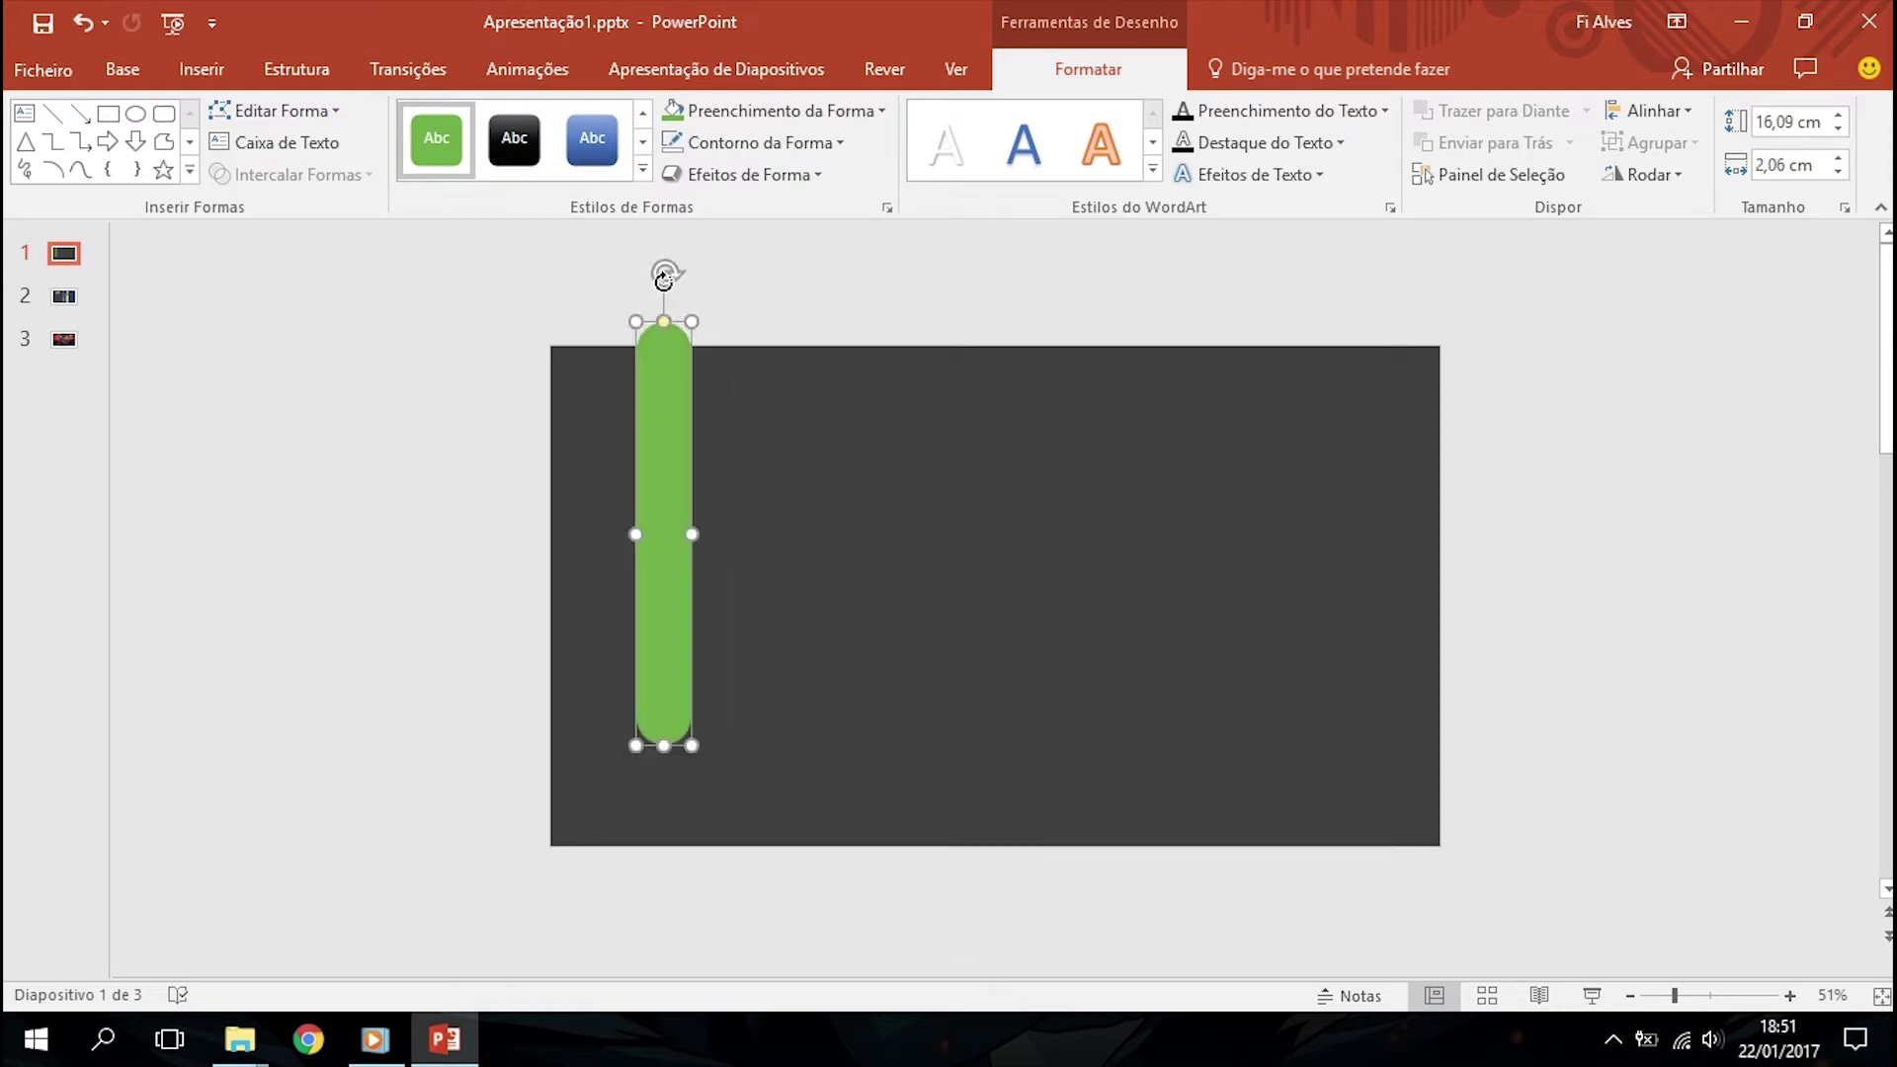
{"action": "mouse_move", "coordinate": [665, 275]}
{"action": "left_mouse_down"}
{"action": "mouse_move", "coordinate": [537, 332]}
{"action": "mouse_move", "coordinate": [453, 441]}
{"action": "left_mouse_up"}
{"action": "mouse_move", "coordinate": [635, 554]}
{"action": "left_mouse_down"}
{"action": "mouse_move", "coordinate": [501, 728]}
{"action": "mouse_move", "coordinate": [1238, 368]}
{"action": "left_mouse_up"}
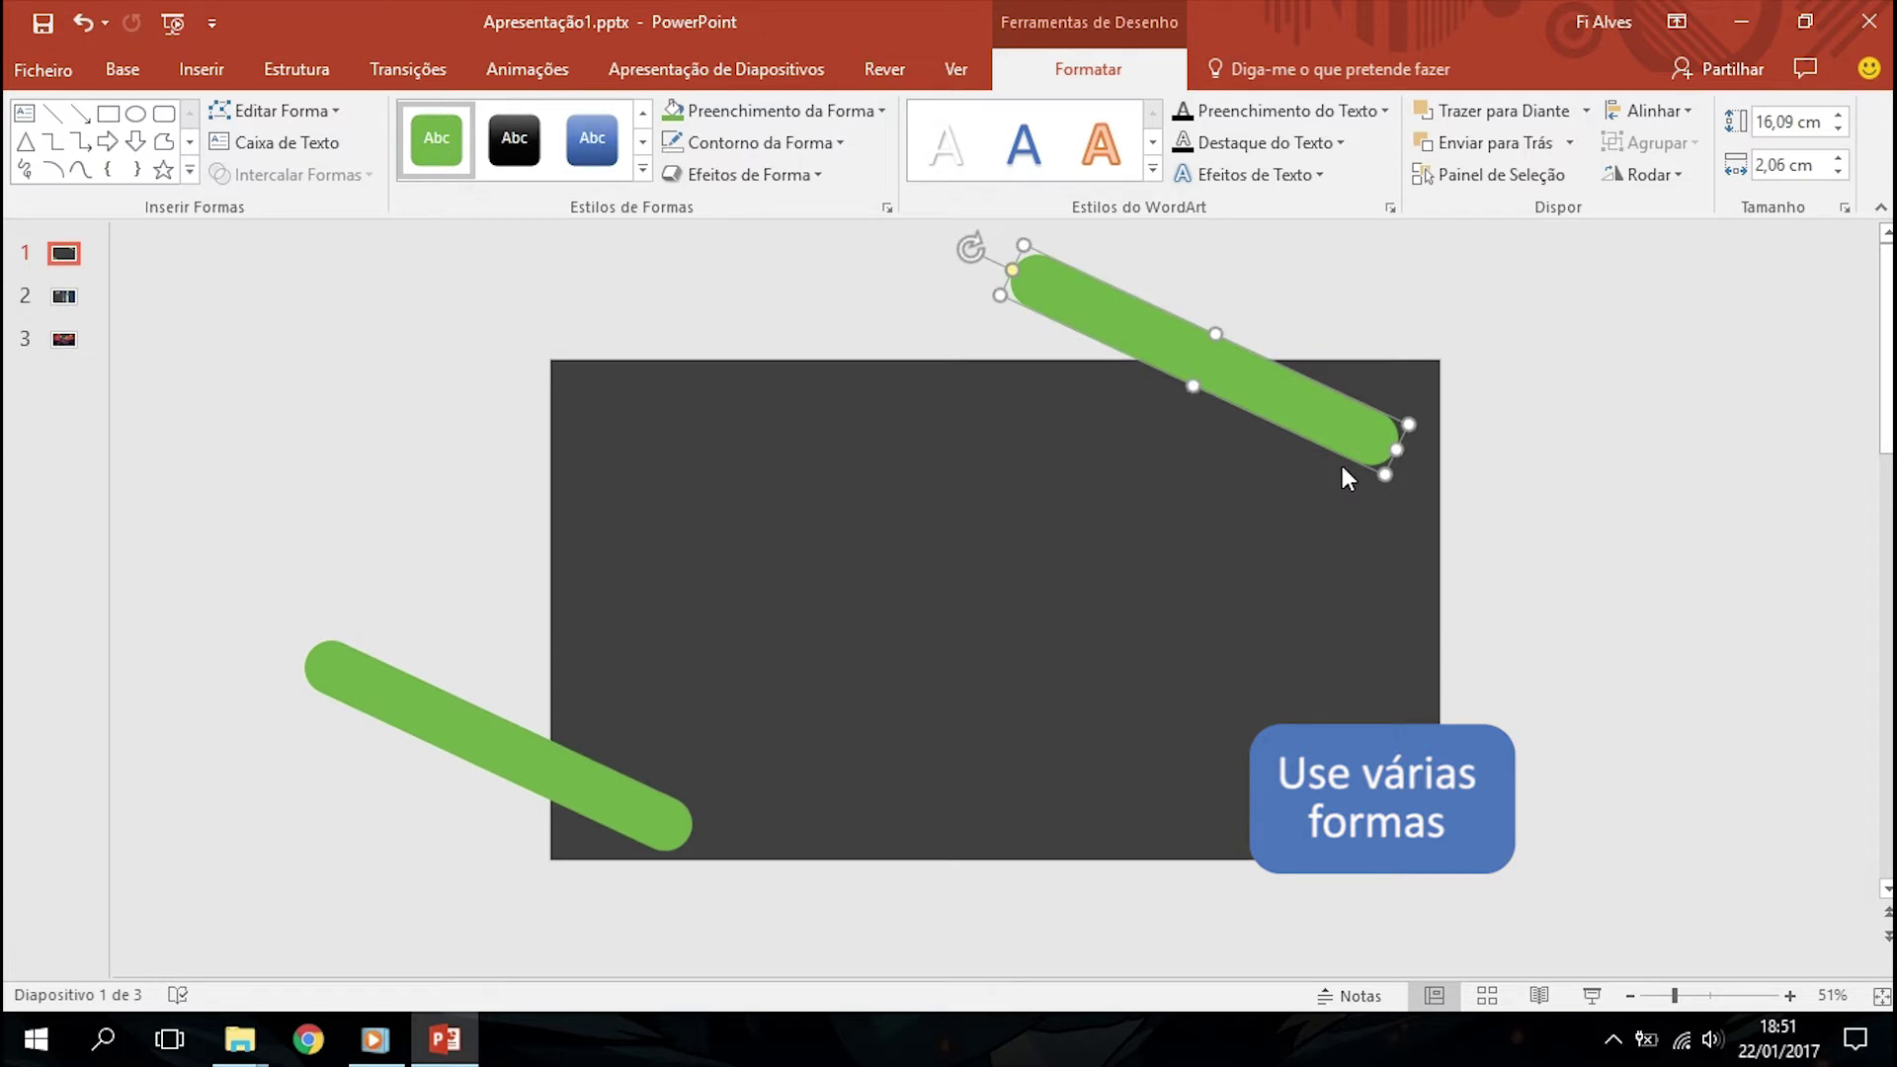
Shorten the green pill and duplicate it as a thin parallel bar
{"action": "mouse_move", "coordinate": [1384, 468]}
{"action": "left_mouse_down"}
{"action": "mouse_move", "coordinate": [1333, 475]}
{"action": "mouse_move", "coordinate": [1369, 402]}
{"action": "mouse_move", "coordinate": [1198, 464]}
{"action": "left_mouse_up"}
{"action": "left_click", "coordinate": [1369, 400]}
{"action": "key", "text": "ctrl+c"}
{"action": "key", "text": "ctrl+v"}
{"action": "mouse_move", "coordinate": [1283, 534]}
{"action": "left_mouse_down"}
{"action": "mouse_move", "coordinate": [1377, 487]}
{"action": "mouse_move", "coordinate": [1190, 433]}
{"action": "left_mouse_up"}
Add a 1,4 cm thick bar copy, then a long thin line placed down-left of it
{"action": "key", "text": "ctrl+c"}
{"action": "key", "text": "ctrl+v"}
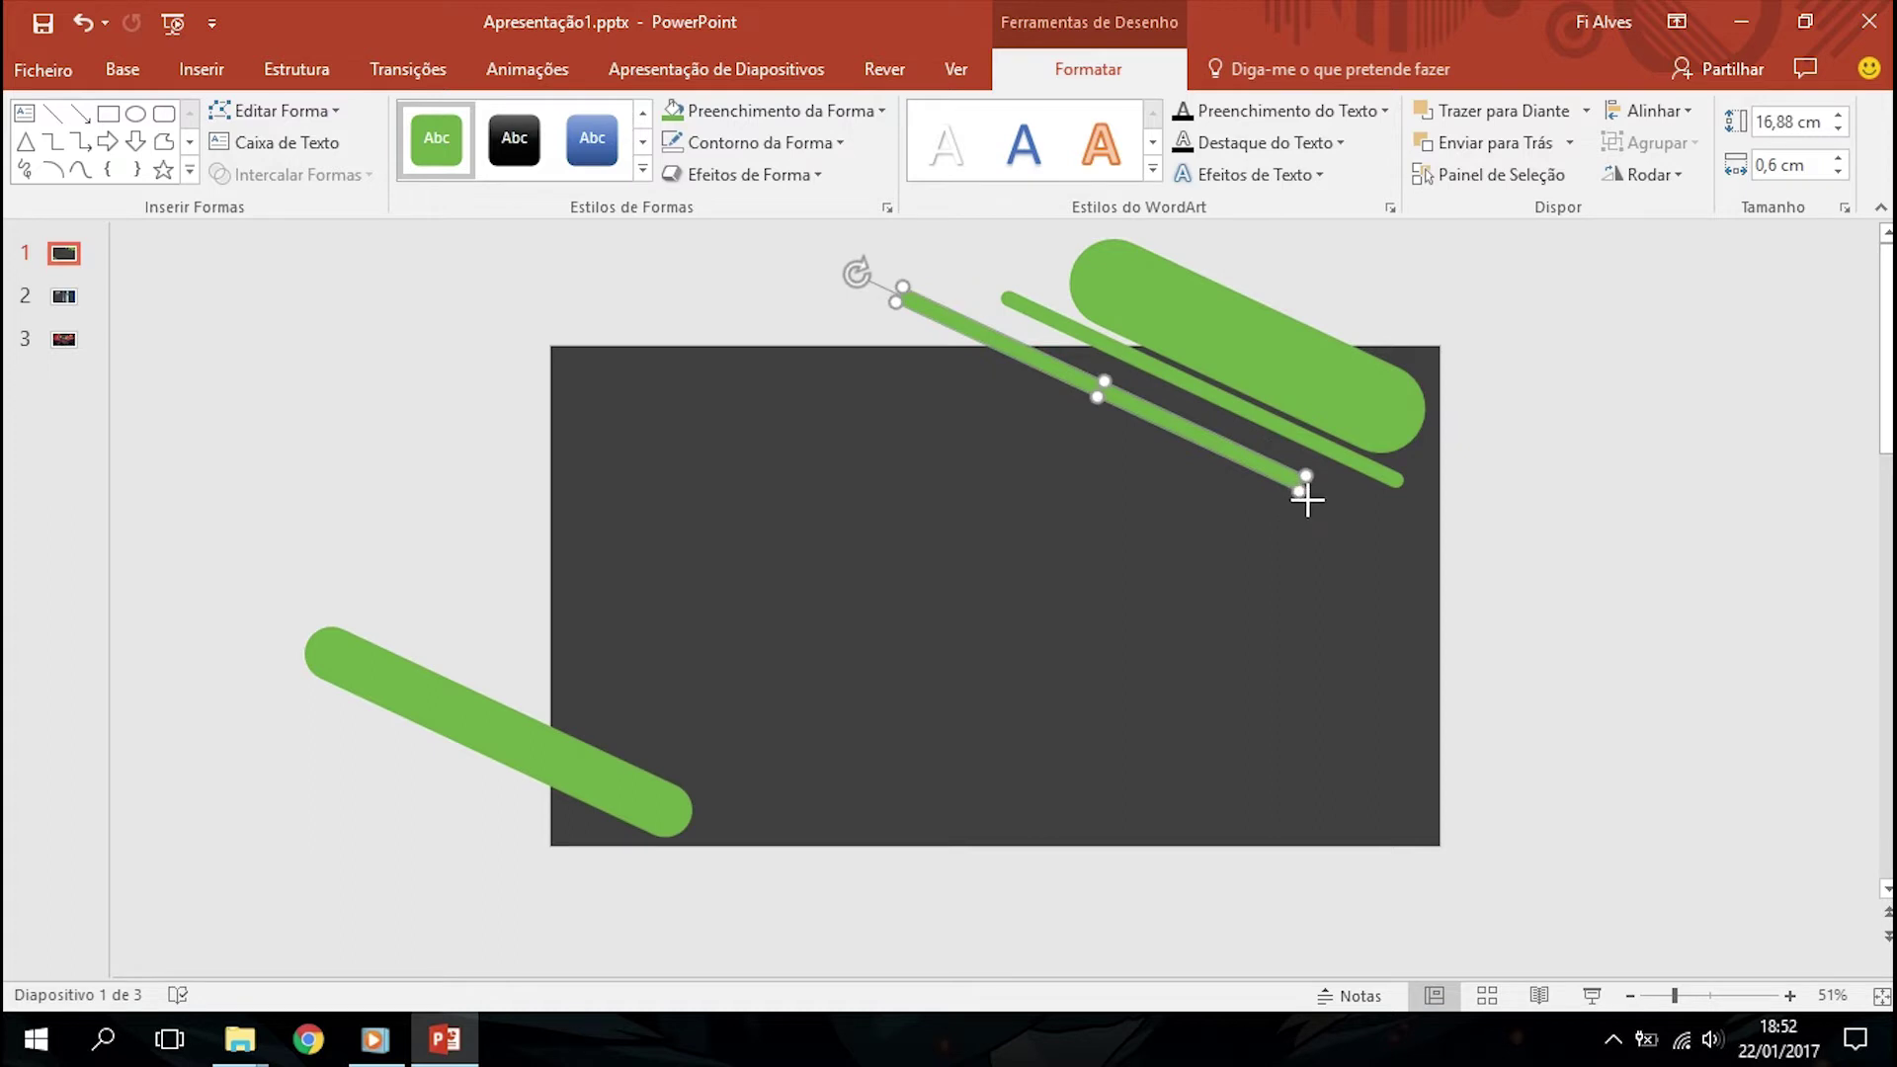
{"action": "left_click_drag", "start_coordinate": [1301, 492], "coordinate": [1288, 509]}
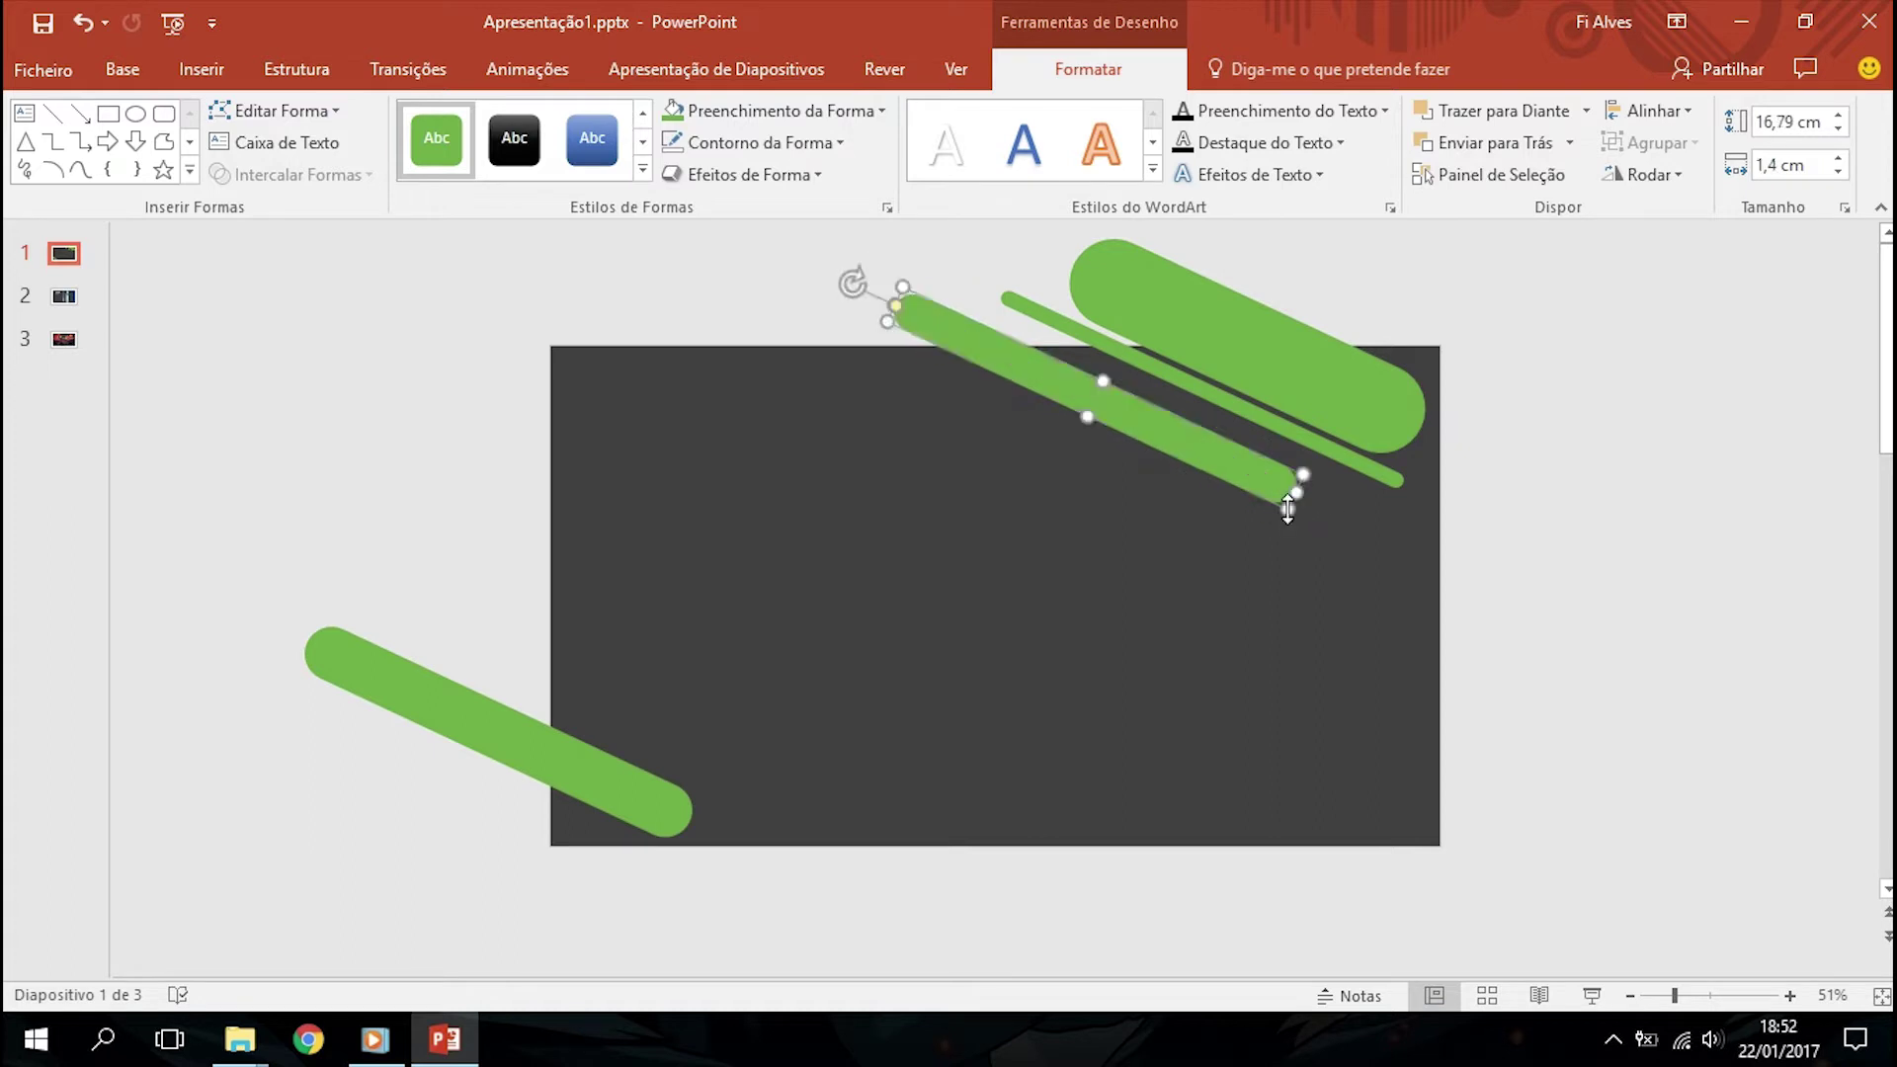
{"action": "key", "text": "ctrl+c"}
{"action": "key", "text": "ctrl+v"}
{"action": "mouse_move", "coordinate": [1274, 499]}
{"action": "left_mouse_down"}
{"action": "mouse_move", "coordinate": [1233, 529]}
{"action": "mouse_move", "coordinate": [1385, 601]}
{"action": "left_mouse_up"}
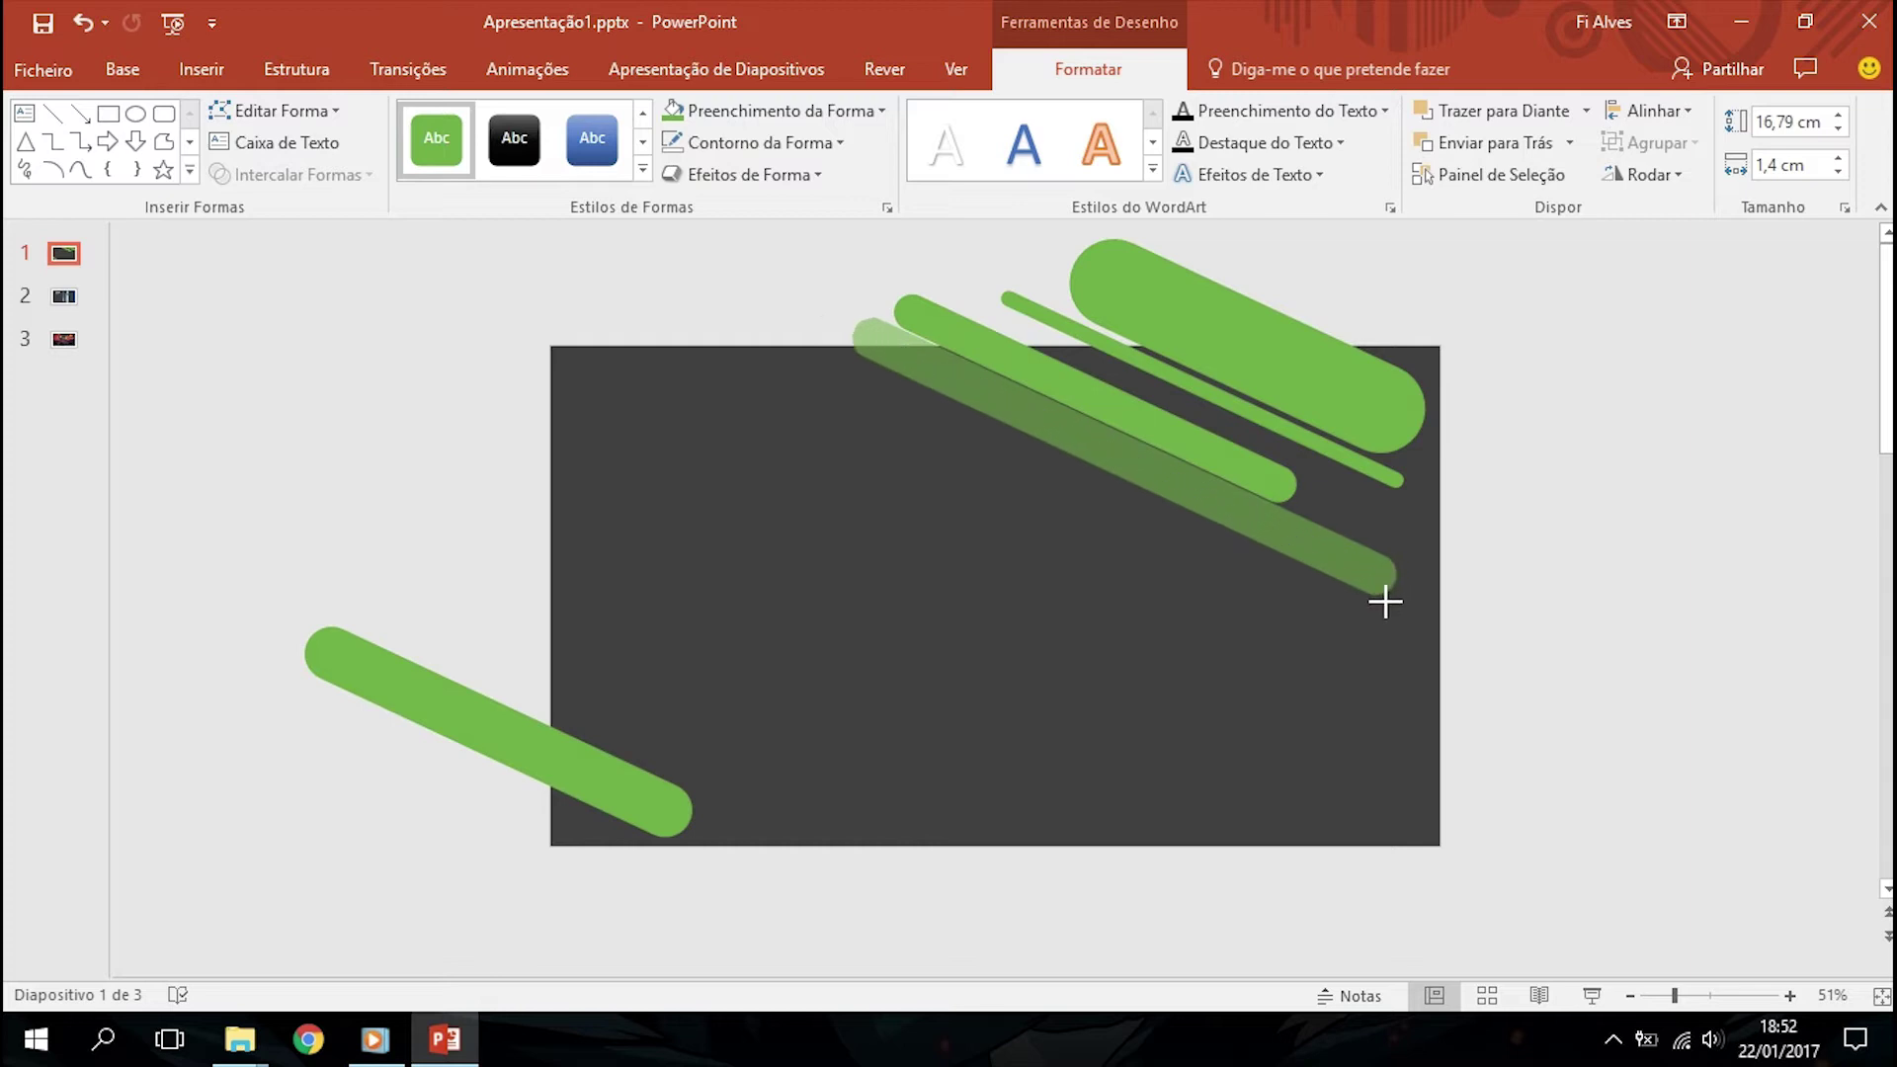
{"action": "left_click_drag", "start_coordinate": [1385, 600], "coordinate": [1391, 576]}
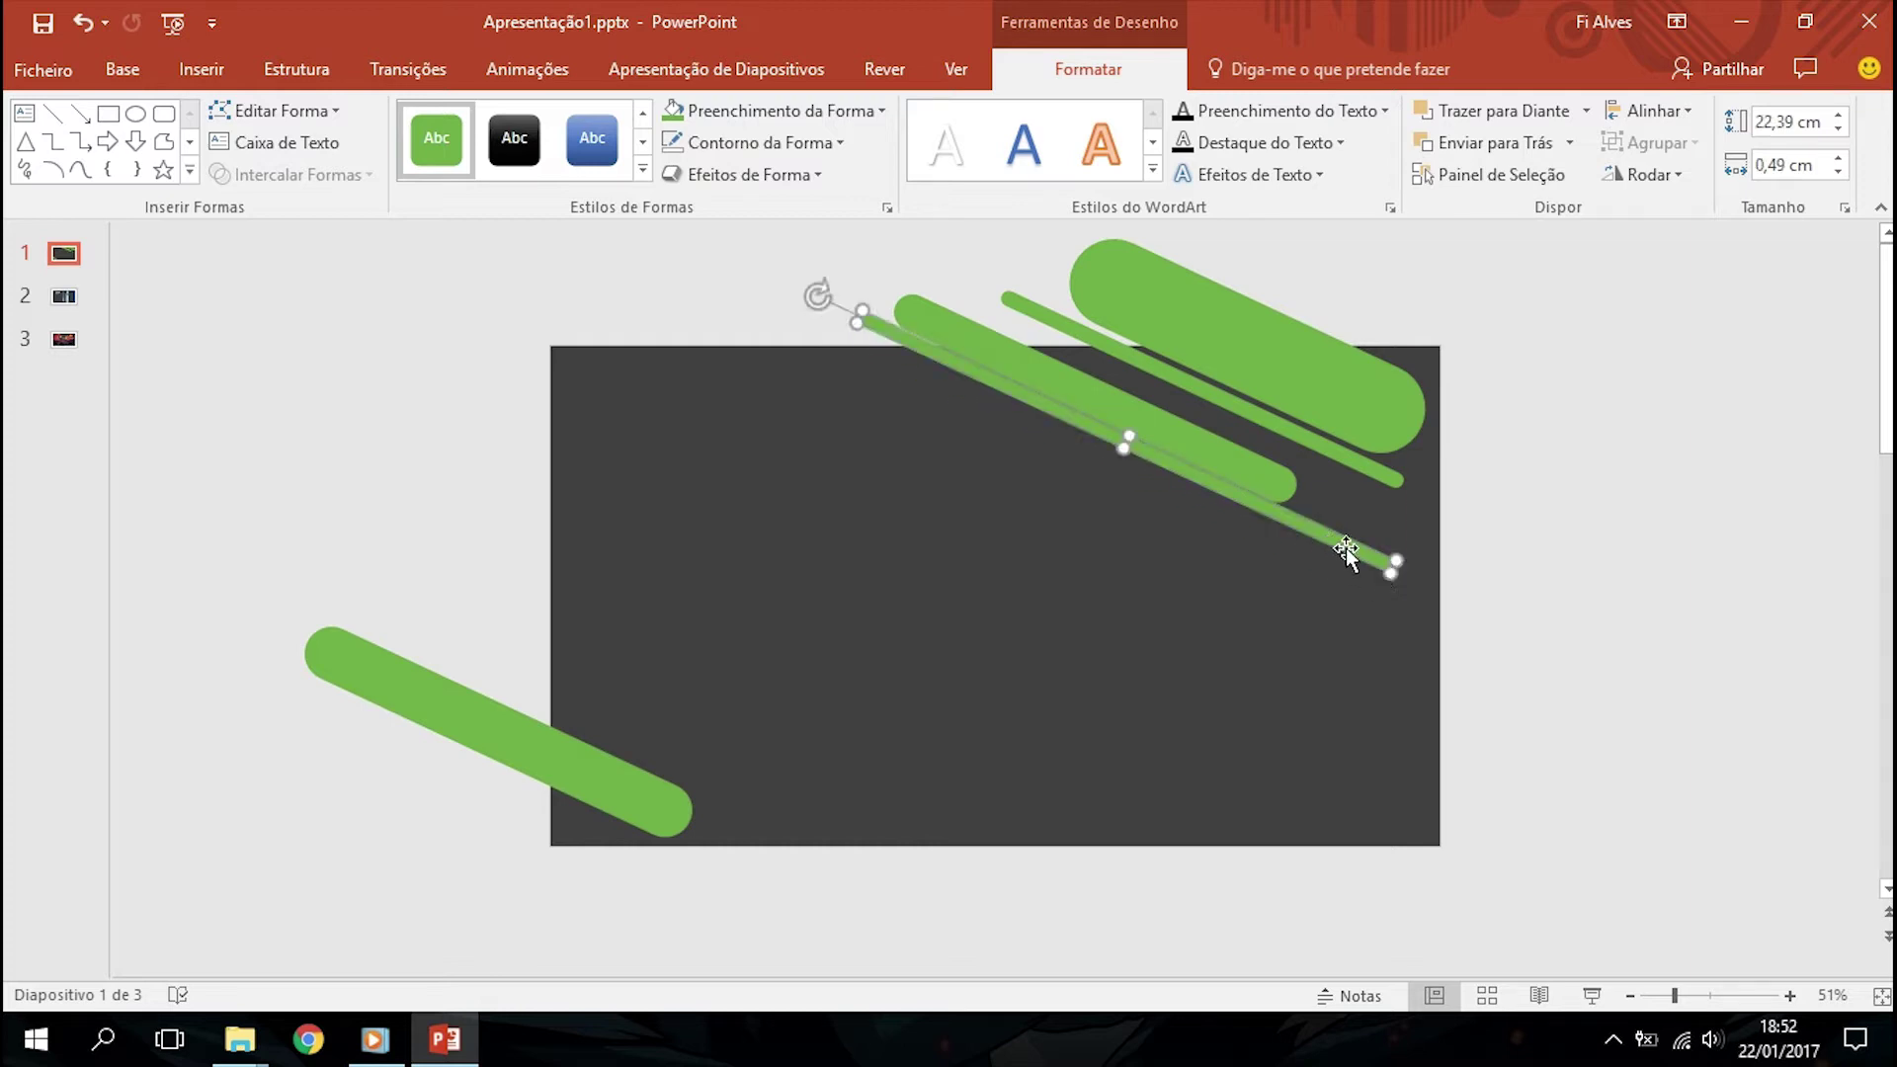
Duplicate the thin line, placing copies slightly up-left along the diagonal
{"action": "key", "text": "ctrl+c"}
{"action": "key", "text": "ctrl+v"}
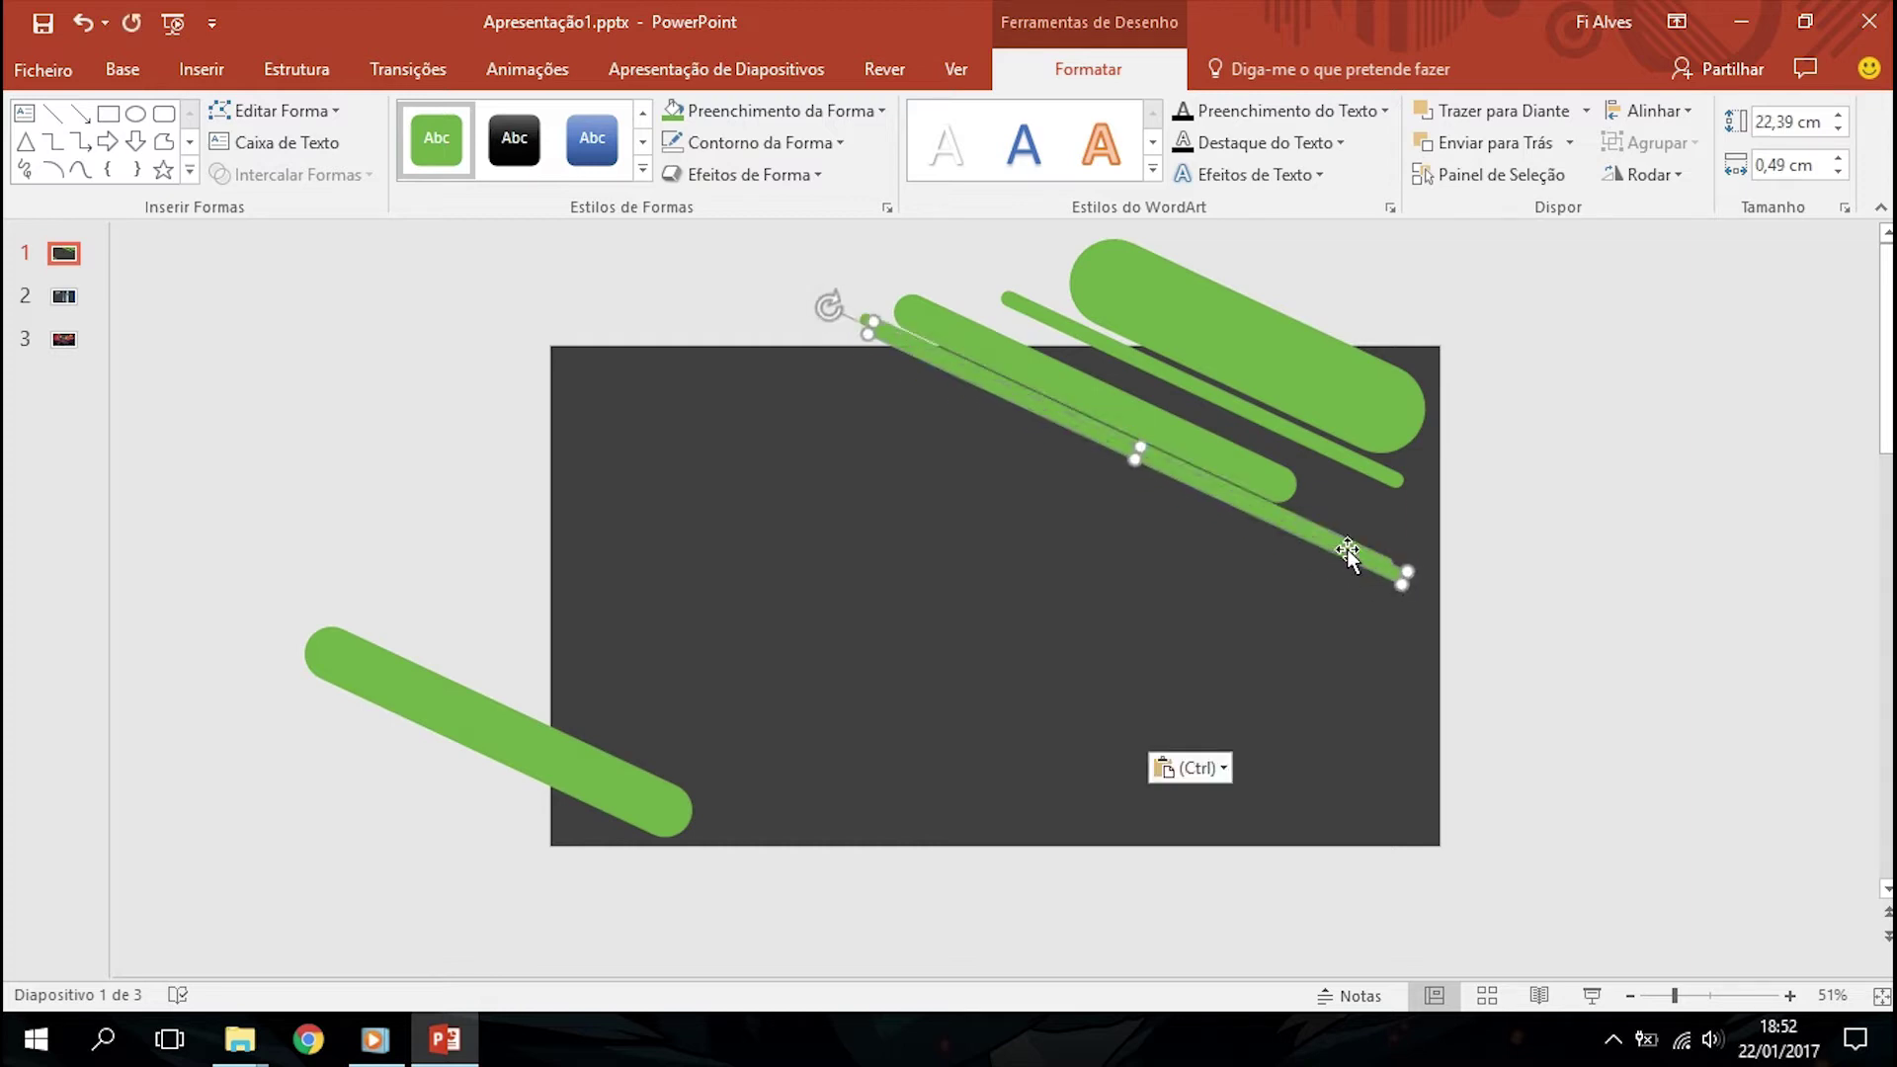
{"action": "mouse_move", "coordinate": [1356, 561]}
{"action": "left_mouse_down"}
{"action": "mouse_move", "coordinate": [1315, 551]}
{"action": "mouse_move", "coordinate": [1403, 612]}
{"action": "mouse_move", "coordinate": [1293, 570]}
{"action": "mouse_move", "coordinate": [1303, 555]}
{"action": "mouse_move", "coordinate": [1264, 523]}
{"action": "mouse_move", "coordinate": [1210, 520]}
{"action": "mouse_move", "coordinate": [1293, 591]}
{"action": "mouse_move", "coordinate": [1280, 565]}
{"action": "left_mouse_up"}
{"action": "key", "text": "ctrl+v"}
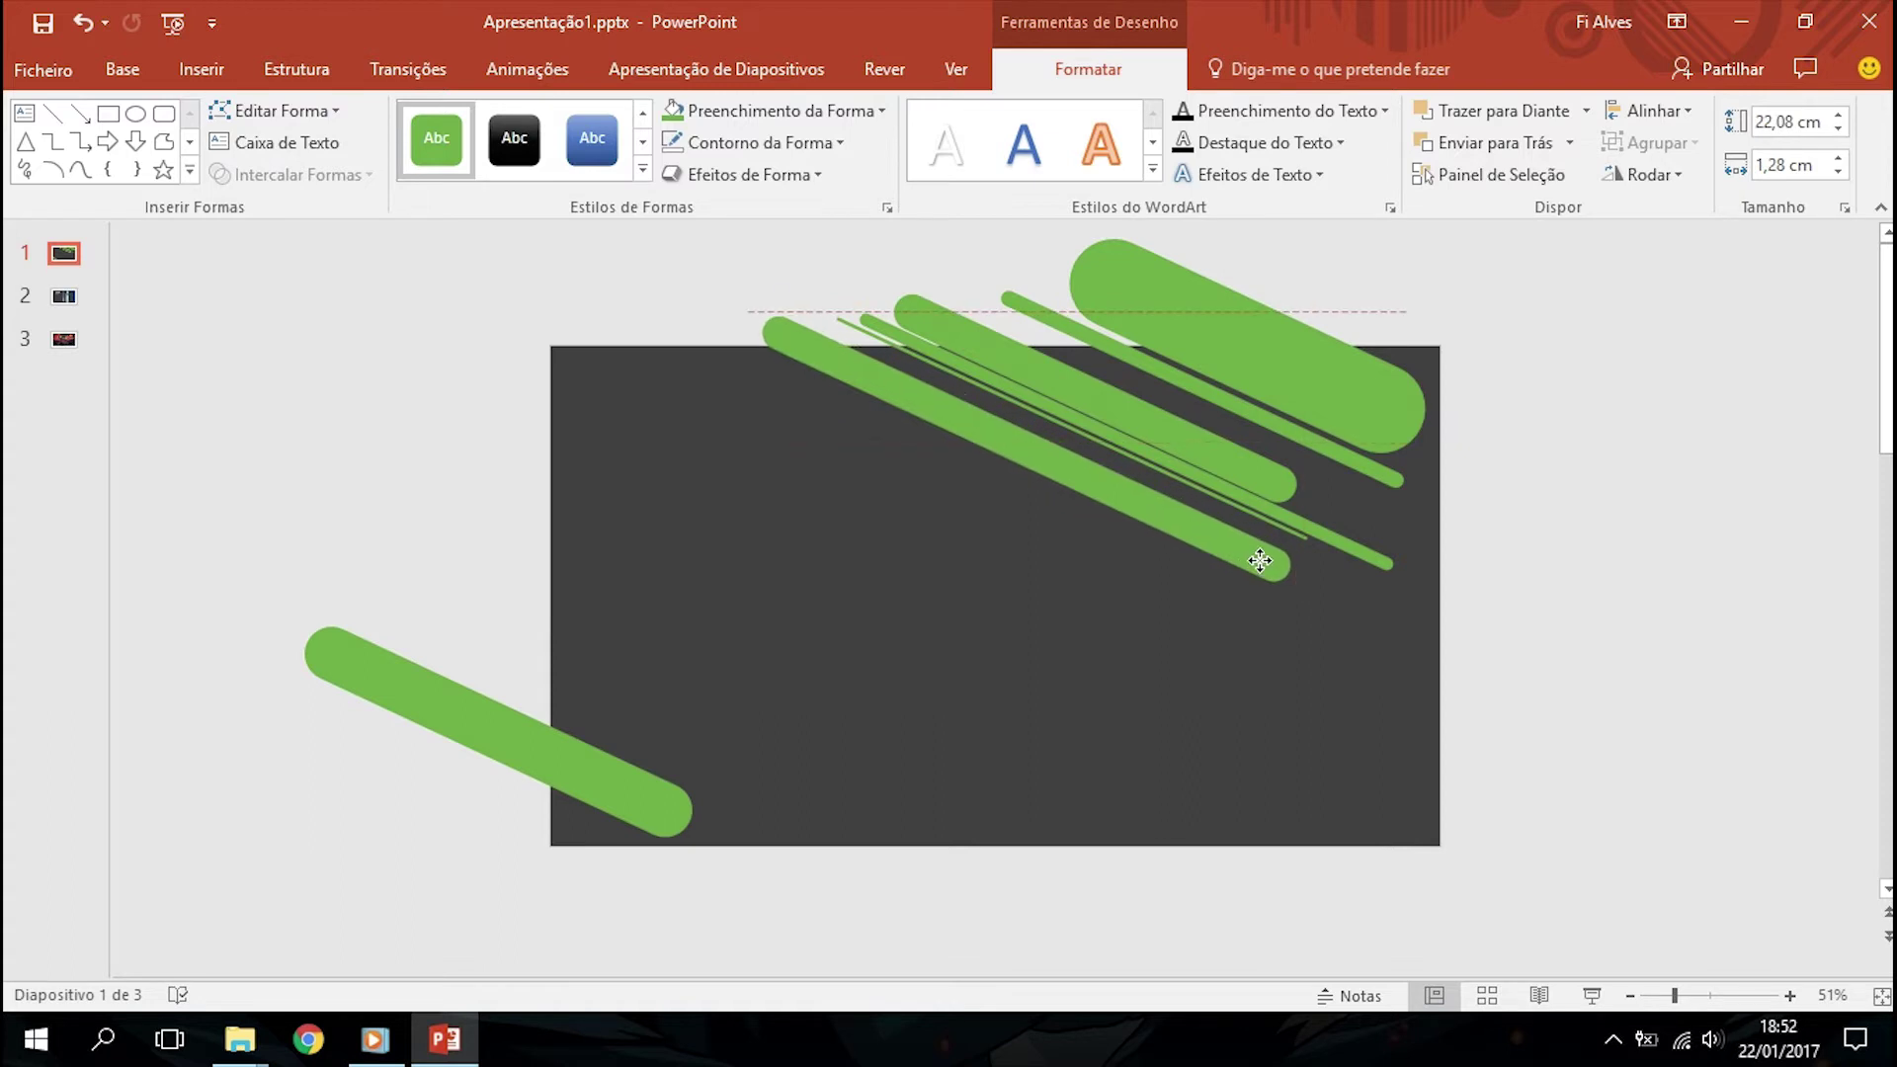
Duplicate the long green line, shift it left, and make it slightly thinner
{"action": "left_click", "coordinate": [1265, 563]}
{"action": "key", "text": "ctrl+c"}
{"action": "key", "text": "ctrl+v"}
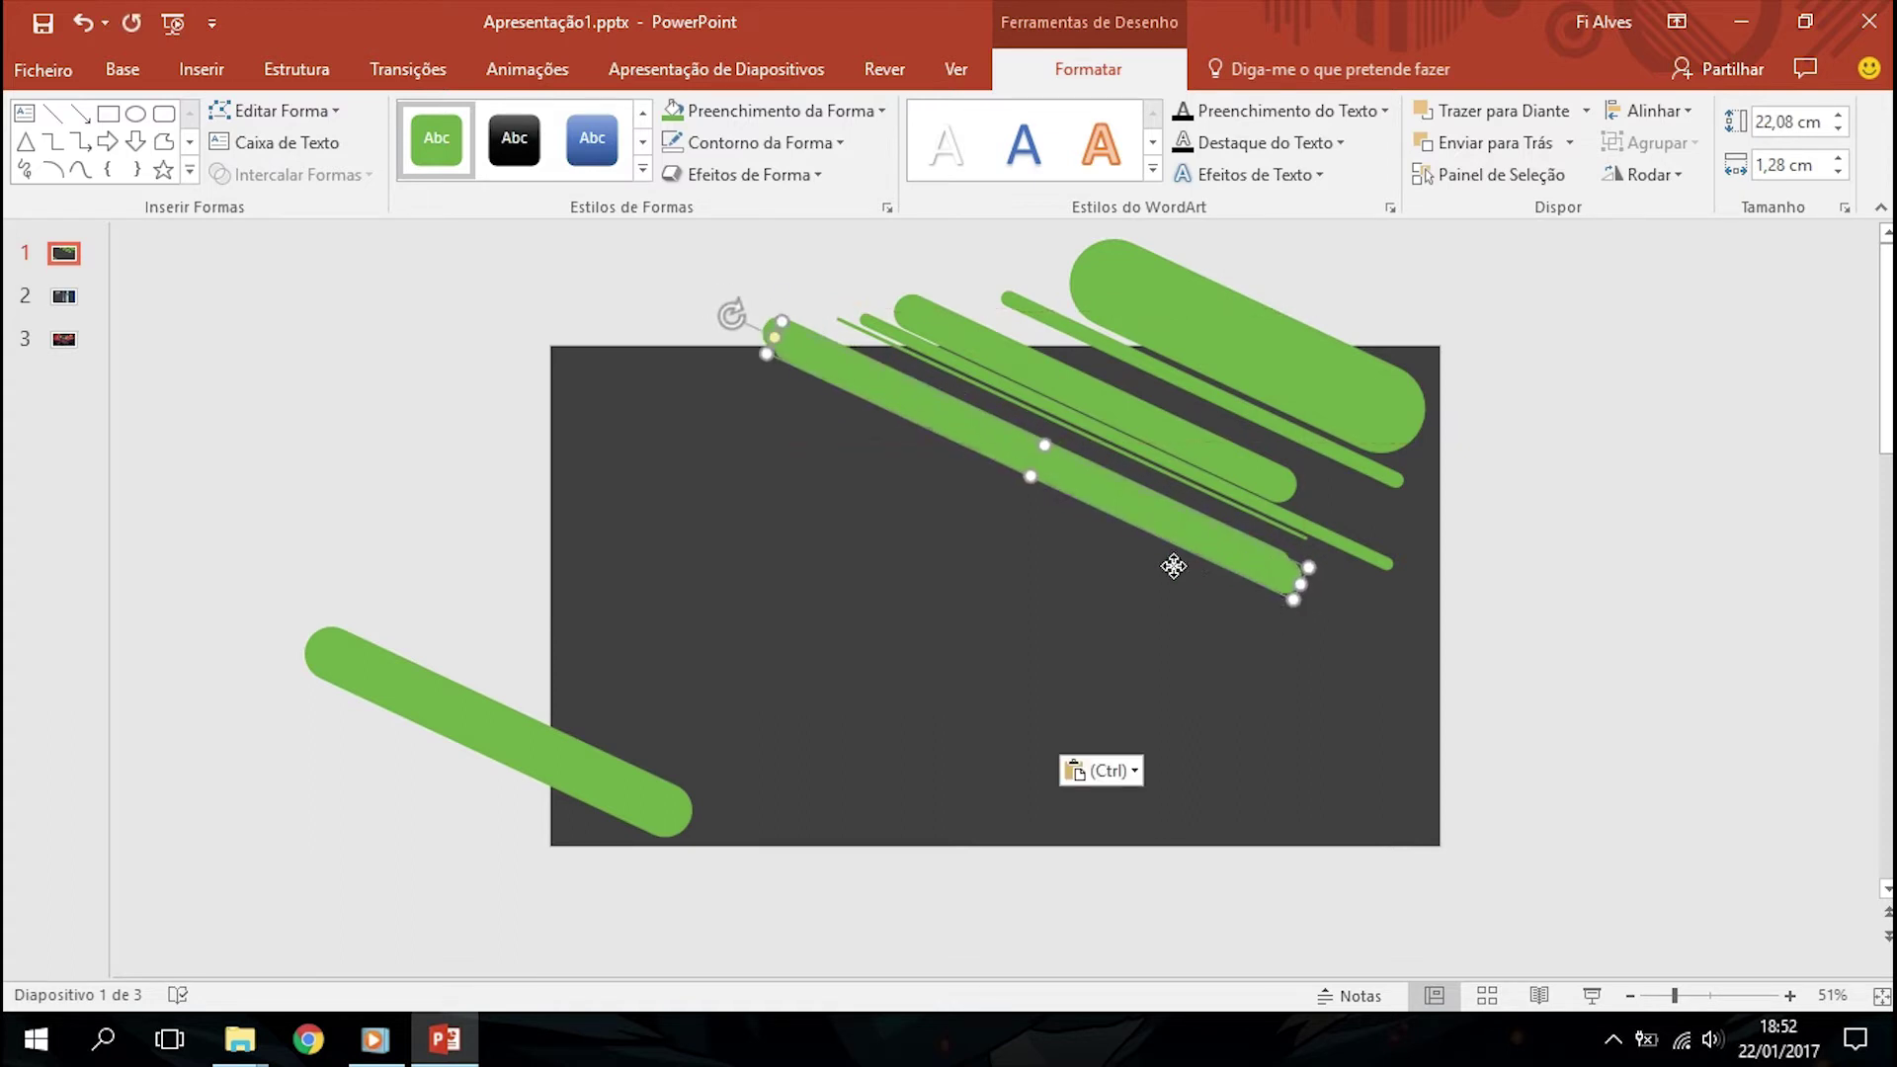
{"action": "left_click_drag", "start_coordinate": [1173, 563], "coordinate": [1146, 556]}
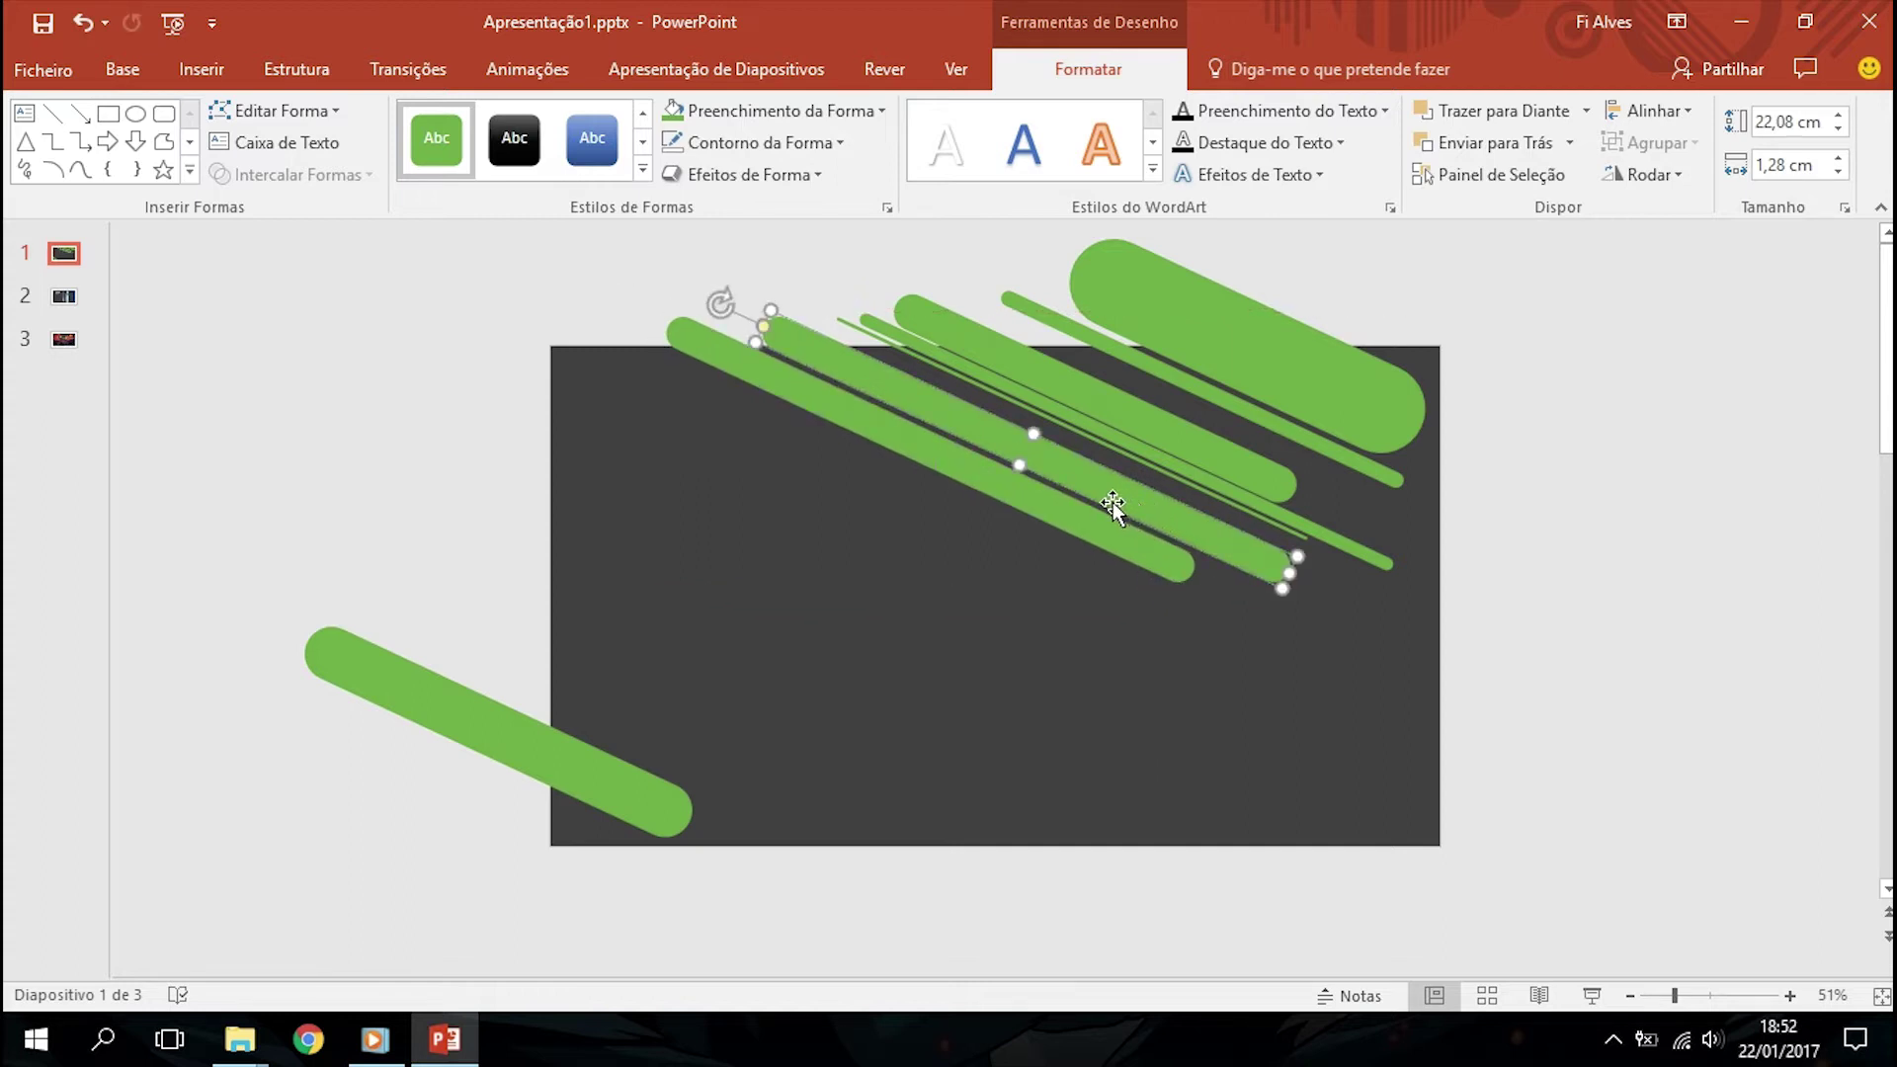
{"action": "key", "text": "Left"}
{"action": "key", "text": "Left"}
{"action": "key", "text": "Left"}
{"action": "key", "text": "Left"}
{"action": "key", "text": "Left"}
{"action": "key", "text": "Left"}
{"action": "key", "text": "Left"}
{"action": "key", "text": "Left"}
{"action": "key", "text": "Left"}
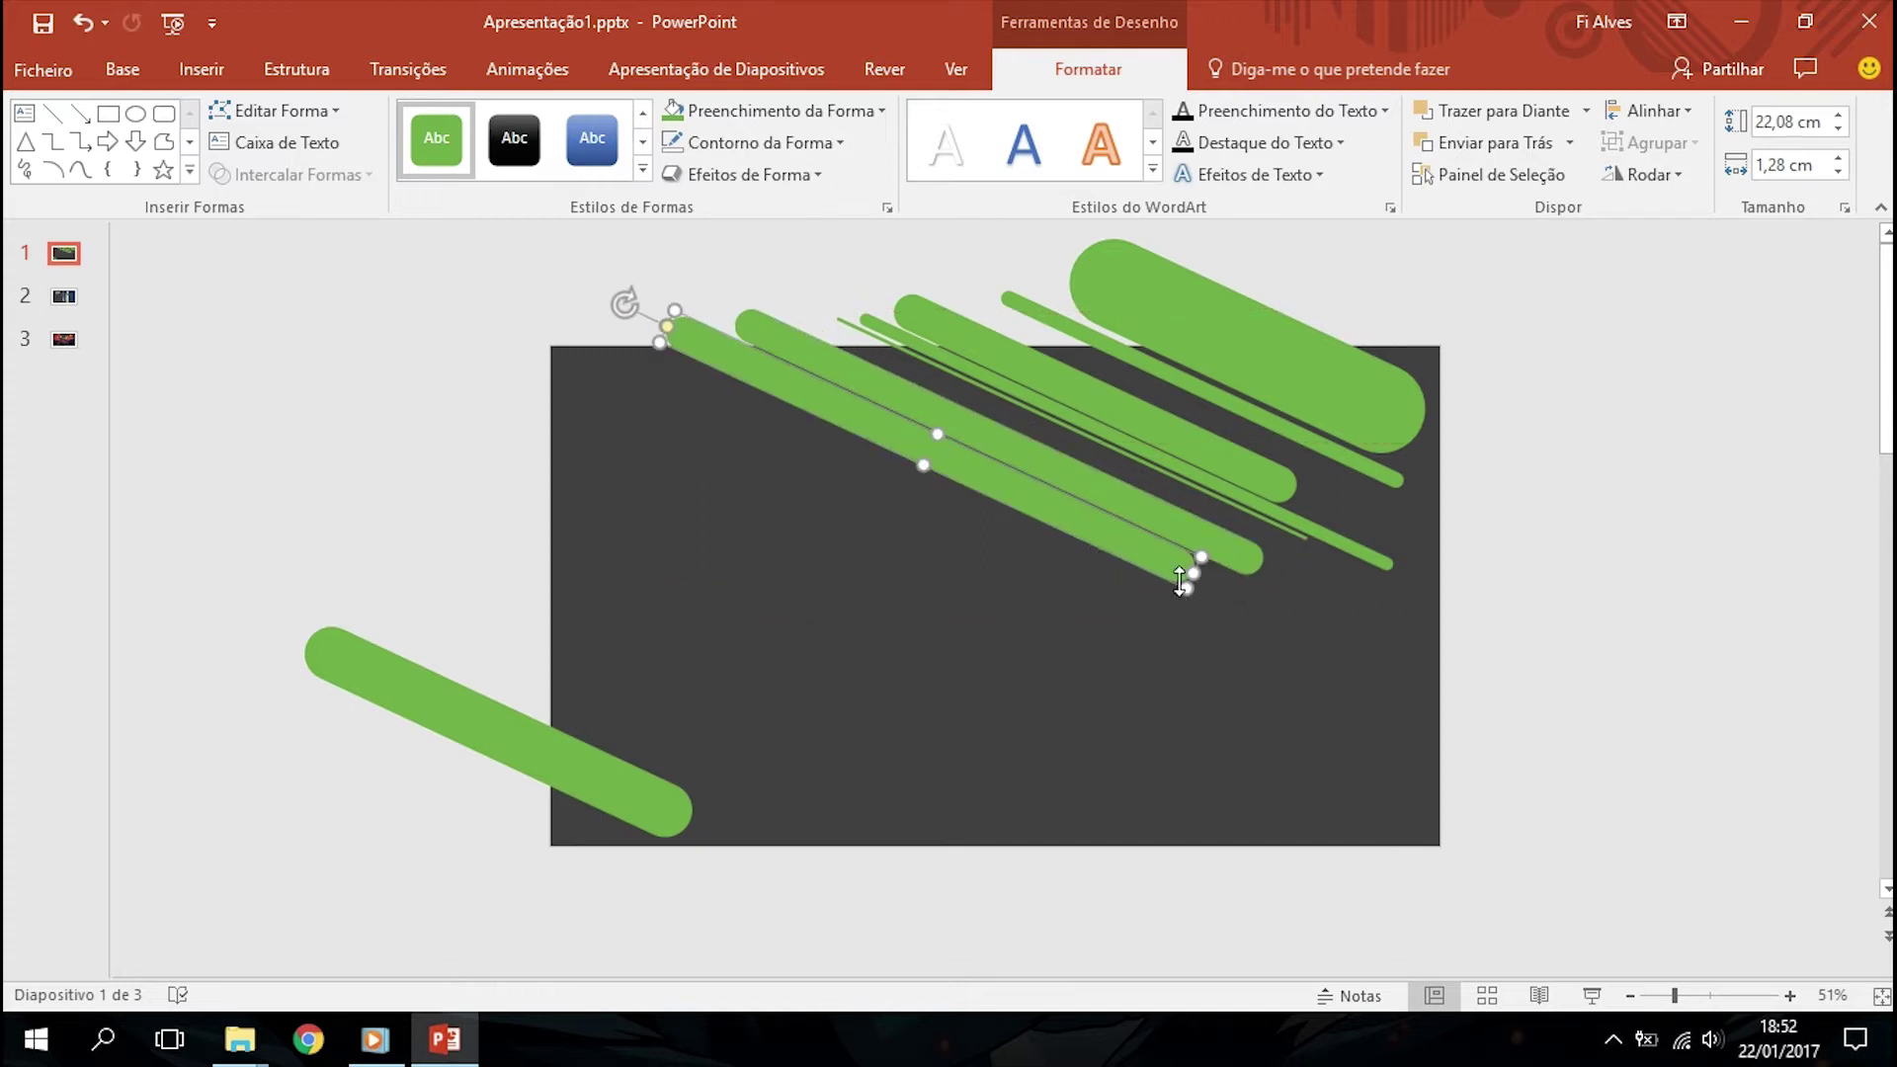
{"action": "left_click_drag", "start_coordinate": [1190, 590], "coordinate": [1190, 582]}
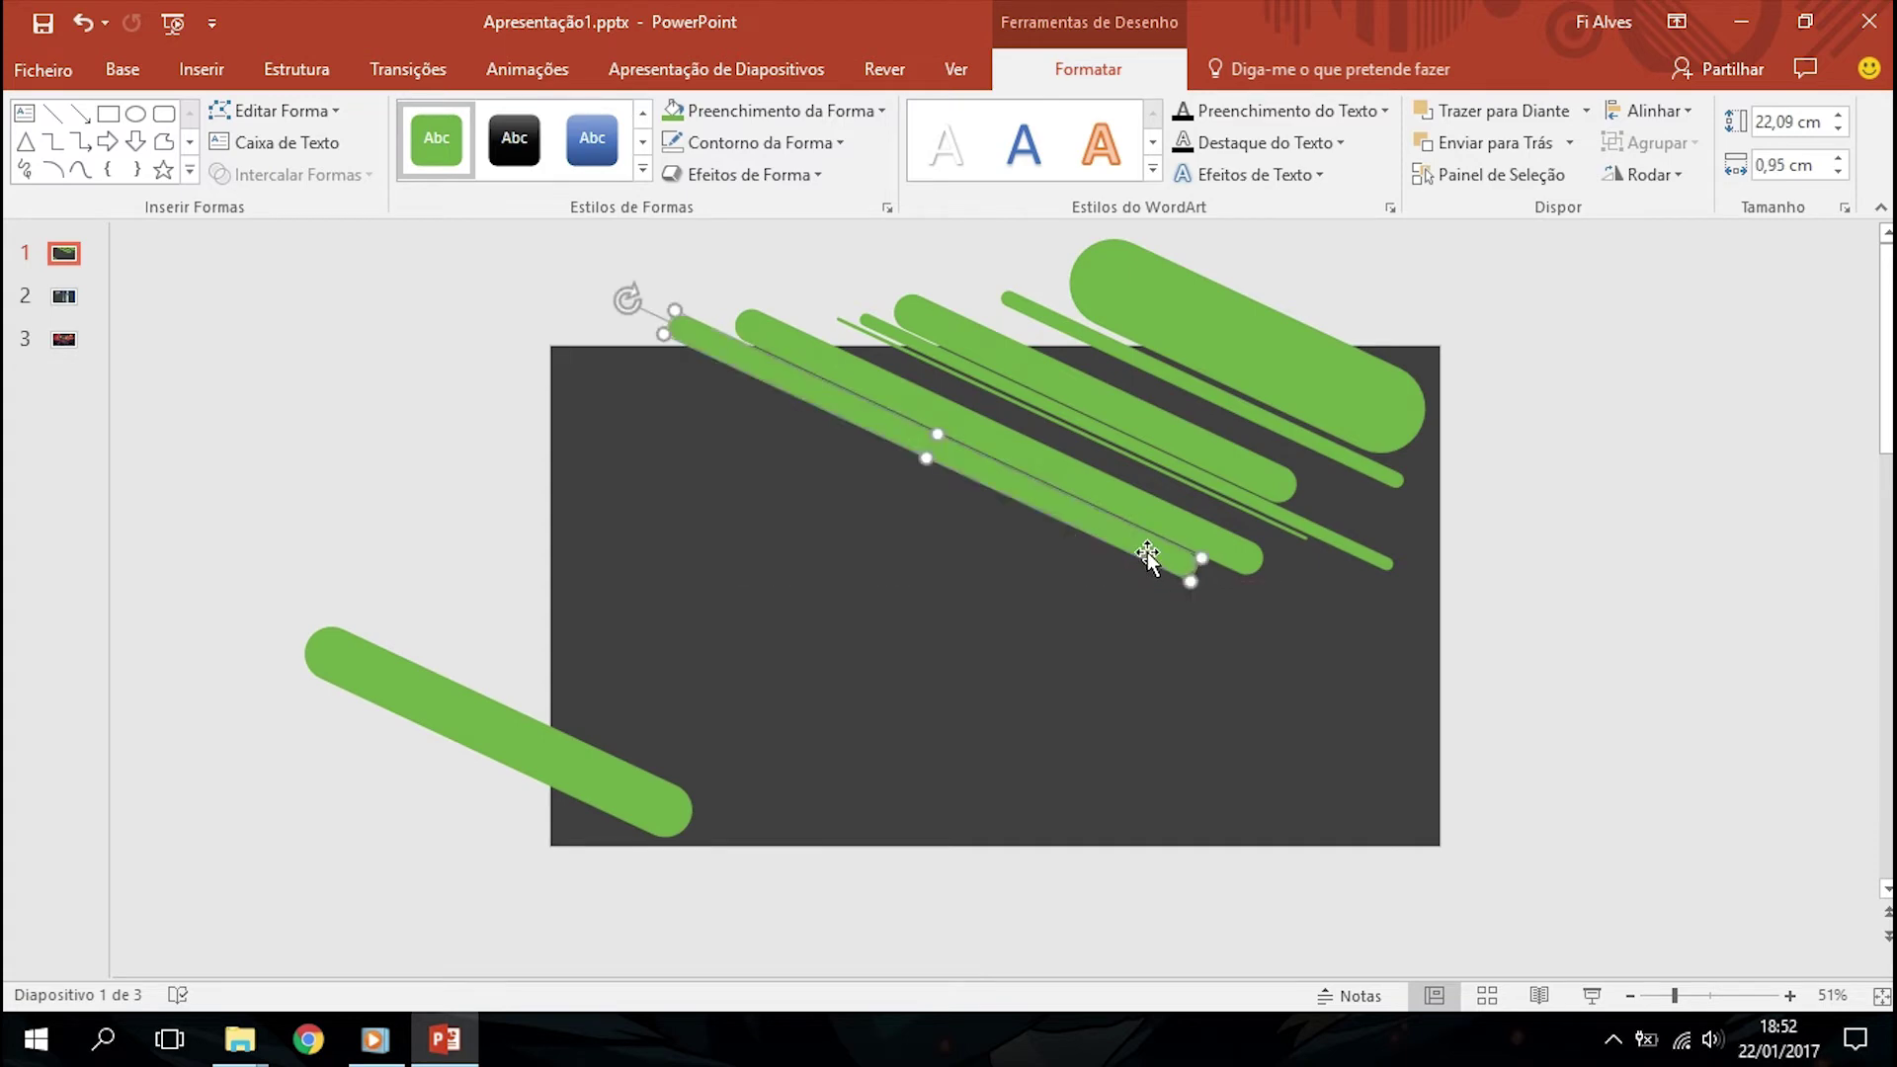
Add a lengthened 22,53 × 1,34 cm line copy down-left and a shorter, thicker bar
{"action": "key", "text": "ctrl+v"}
{"action": "mouse_move", "coordinate": [1135, 550]}
{"action": "left_mouse_down"}
{"action": "mouse_move", "coordinate": [1032, 546]}
{"action": "mouse_move", "coordinate": [1358, 712]}
{"action": "left_mouse_up"}
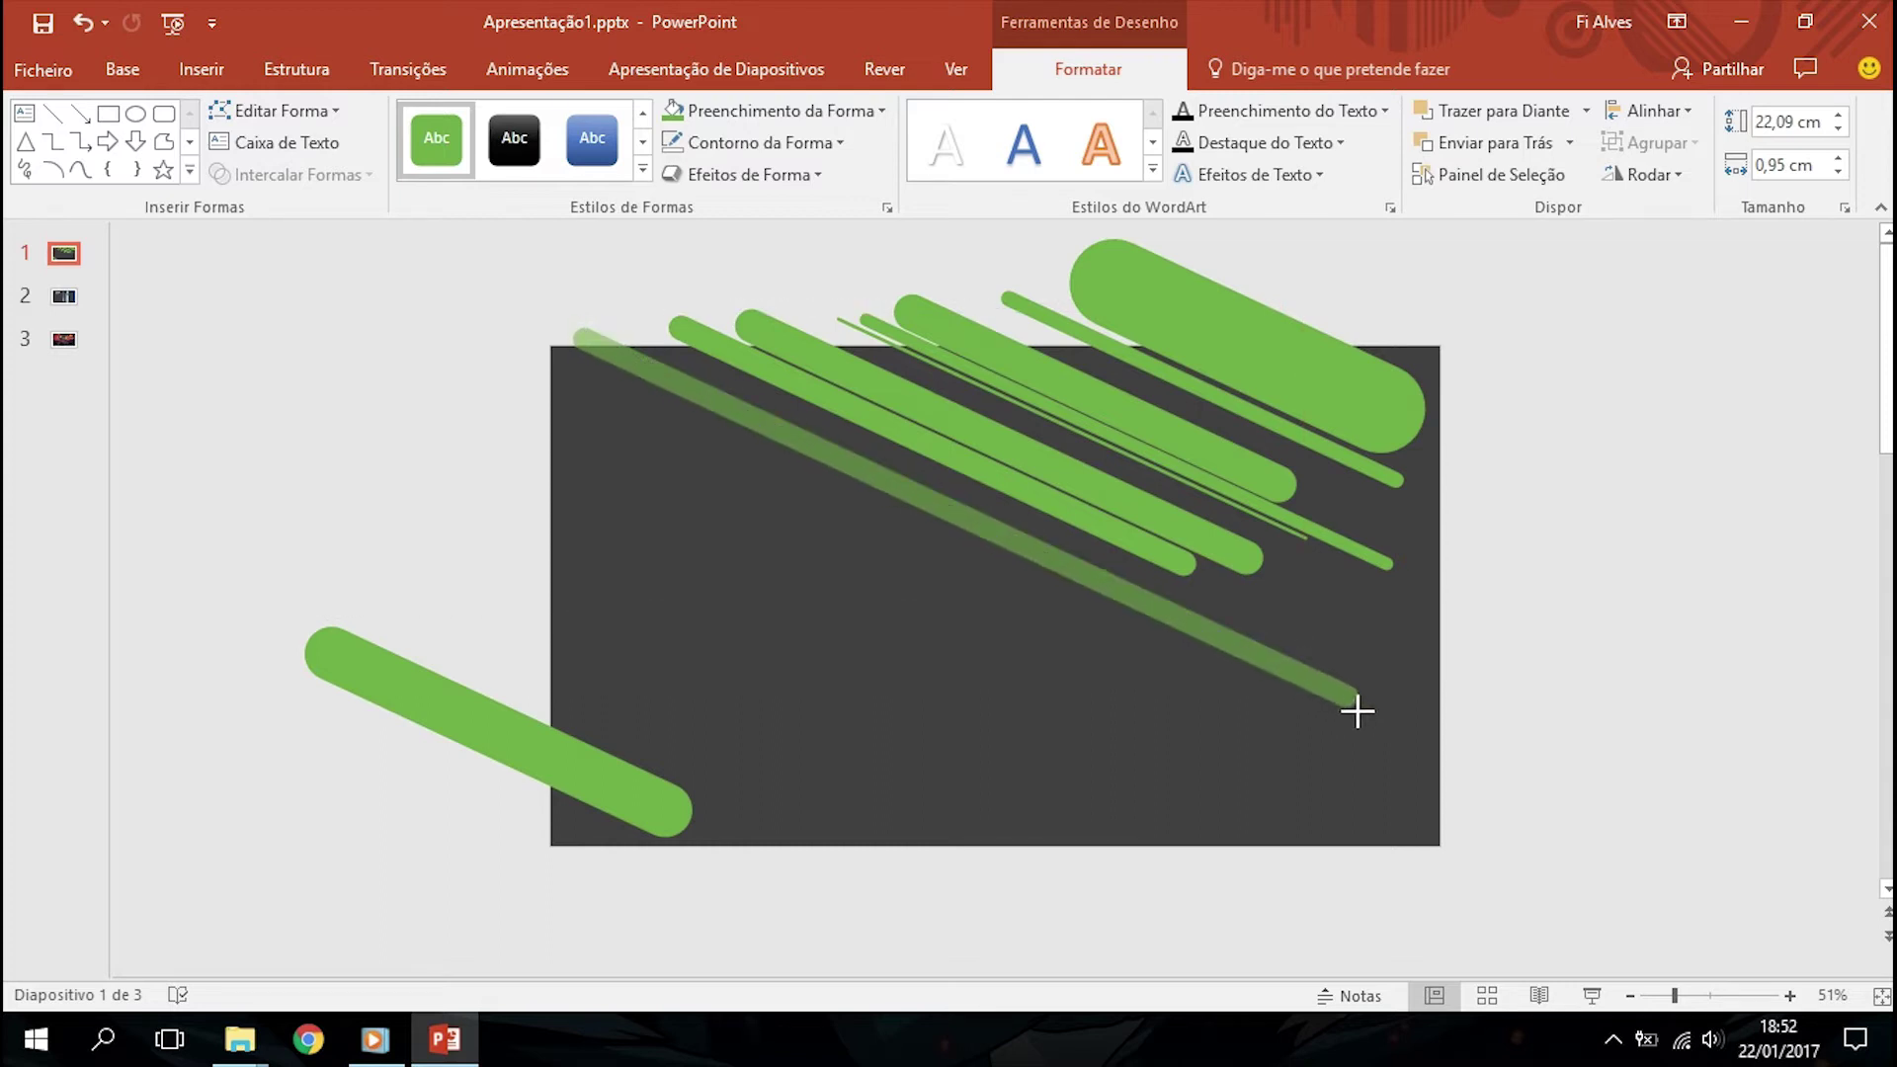
{"action": "left_click_drag", "start_coordinate": [1358, 712], "coordinate": [1187, 623]}
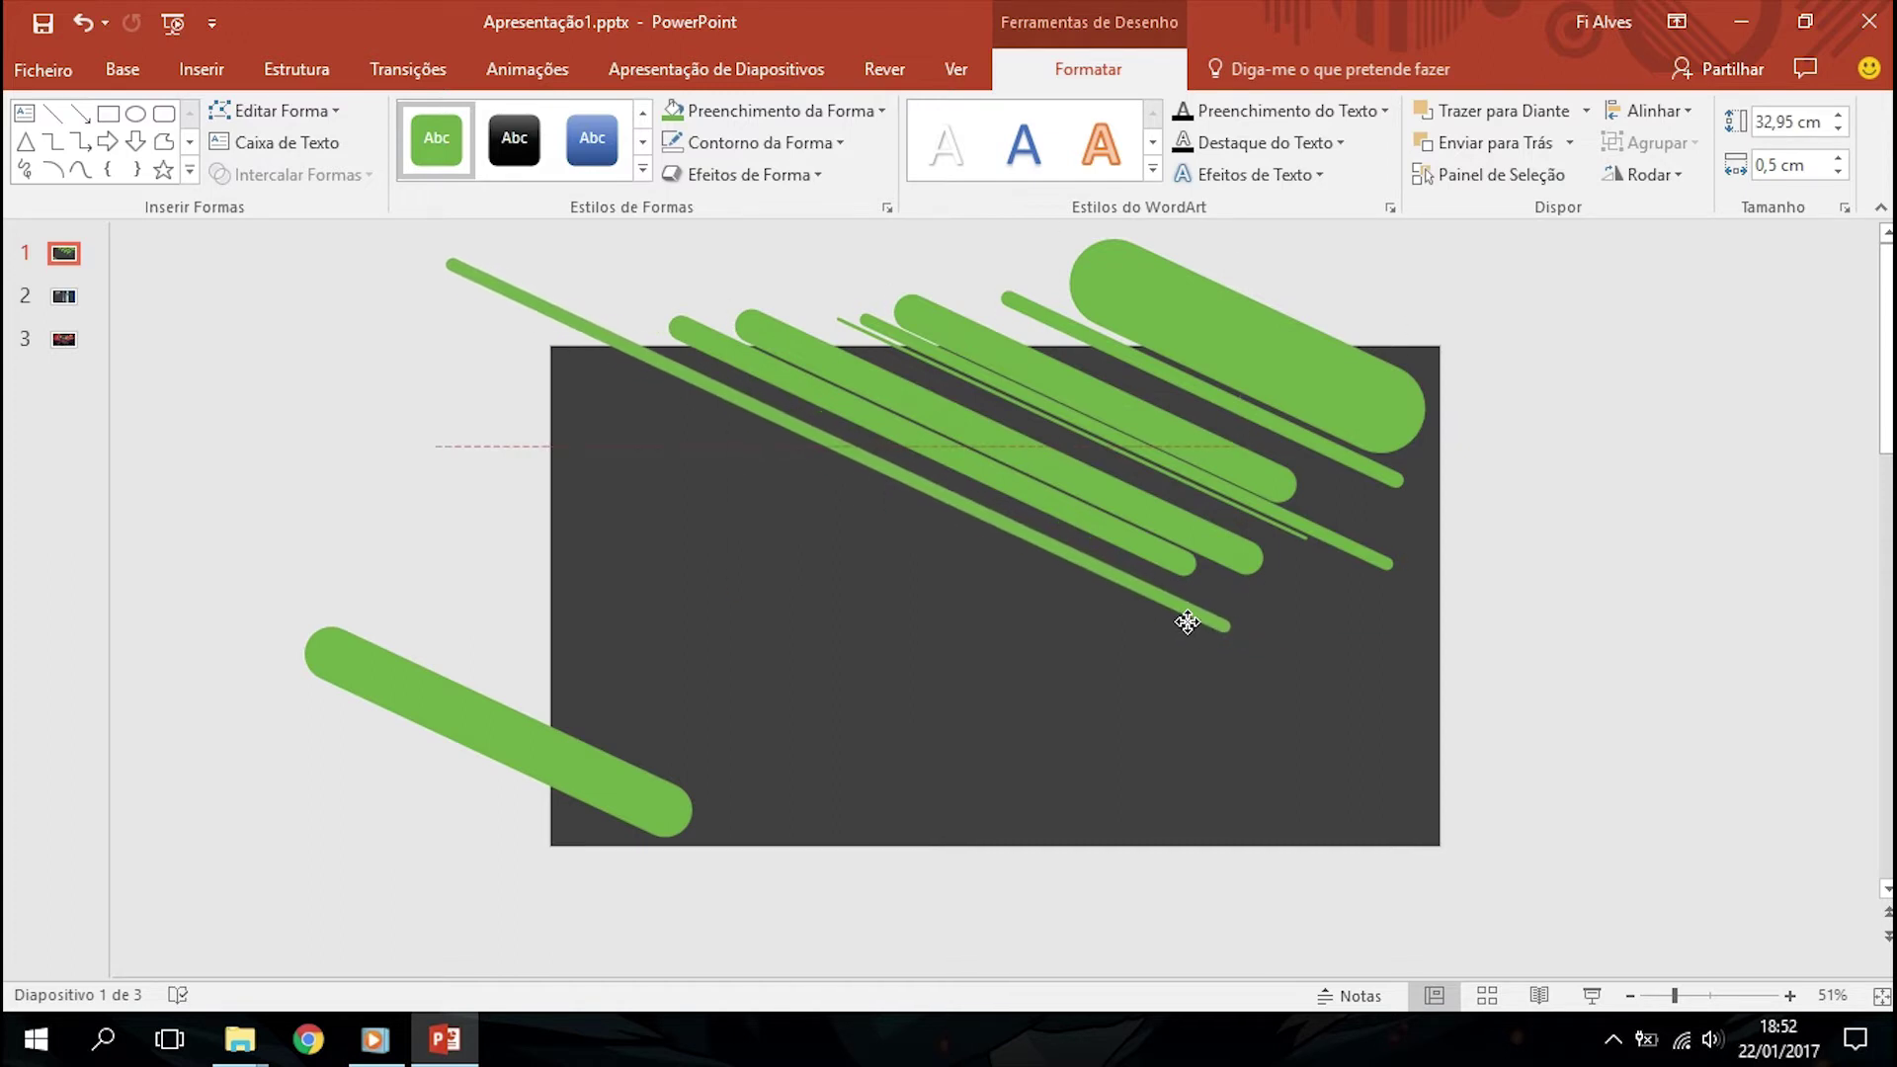
{"action": "mouse_move", "coordinate": [1186, 622]}
{"action": "left_mouse_down"}
{"action": "mouse_move", "coordinate": [1146, 629]}
{"action": "mouse_move", "coordinate": [1124, 664]}
{"action": "left_mouse_up"}
{"action": "key", "text": "ctrl+v"}
{"action": "left_click_drag", "start_coordinate": [979, 614], "coordinate": [816, 534]}
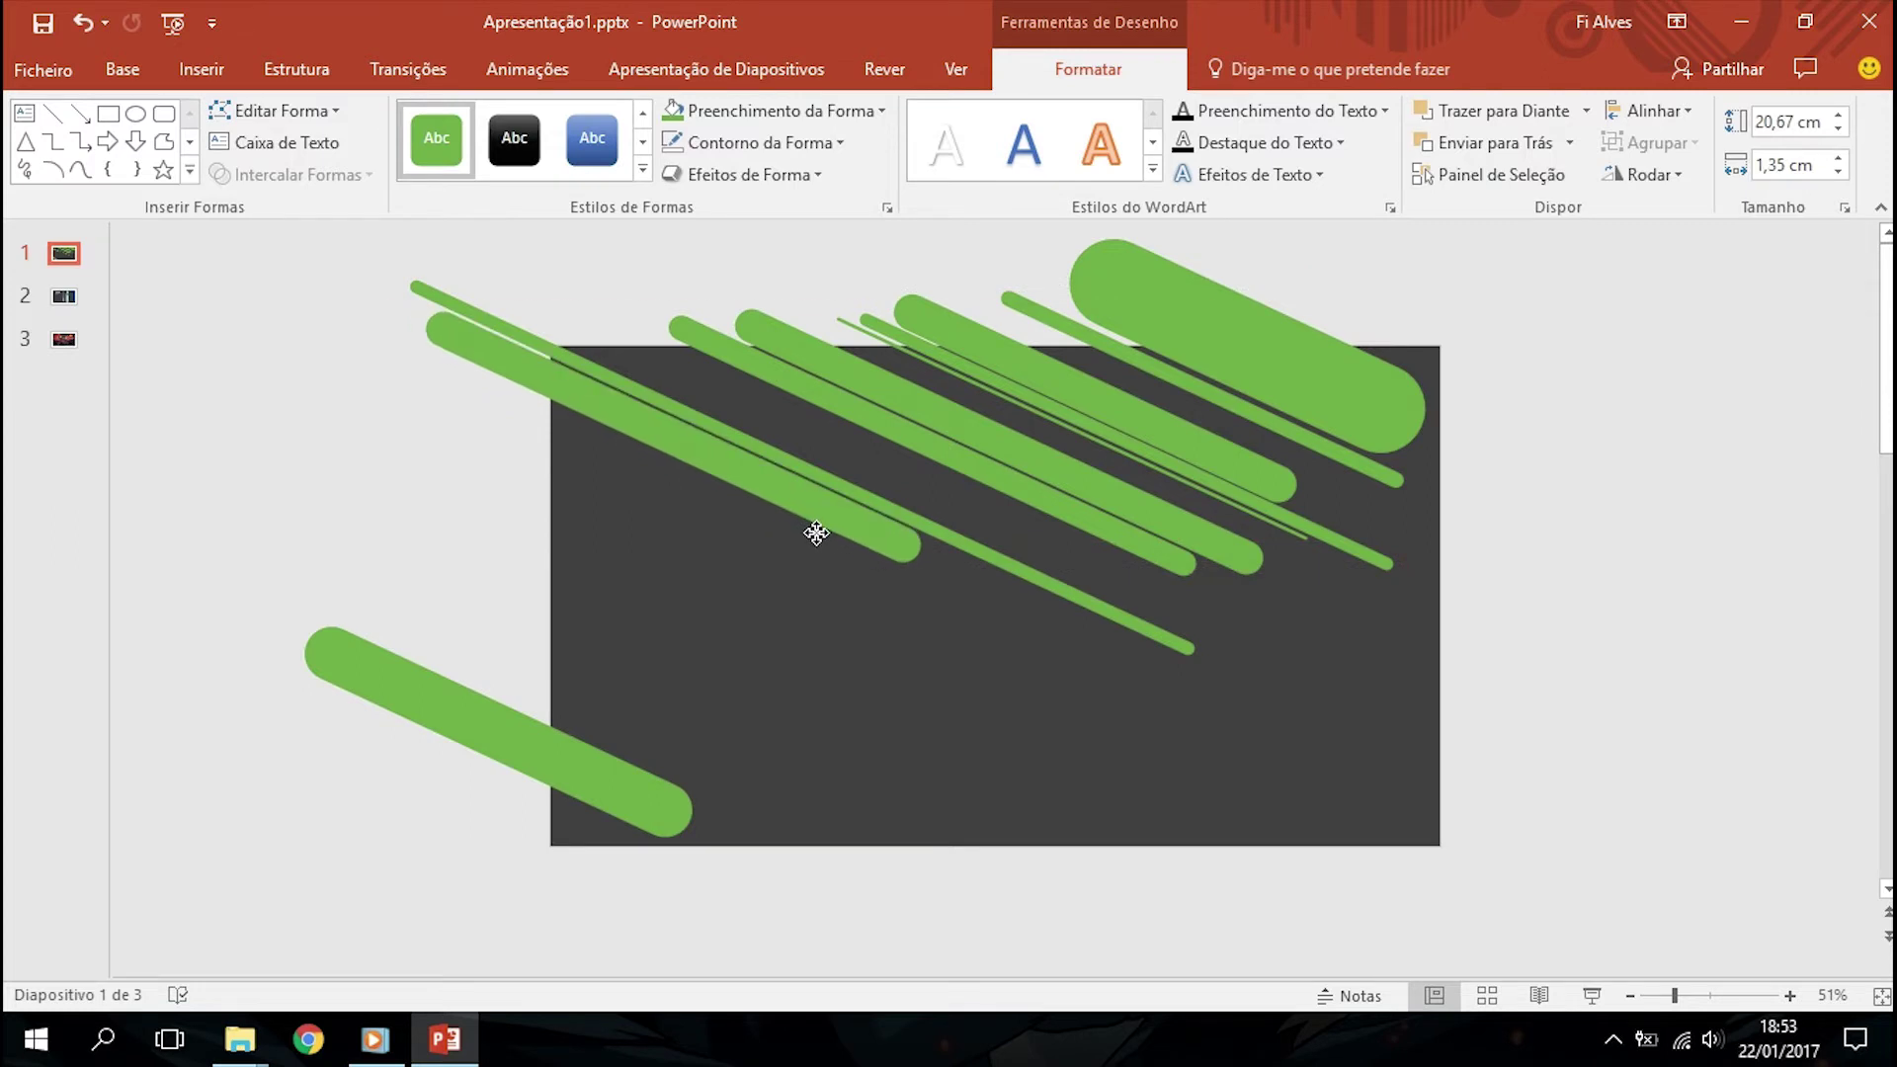
{"action": "key", "text": "ctrl+c"}
{"action": "key", "text": "ctrl+v"}
Place the thick bar lower-left, add a stretched 16,56 × 2,01 cm bar copy and another thin line
{"action": "mouse_move", "coordinate": [816, 531]}
{"action": "left_mouse_down"}
{"action": "mouse_move", "coordinate": [862, 613]}
{"action": "mouse_move", "coordinate": [665, 501]}
{"action": "mouse_move", "coordinate": [721, 564]}
{"action": "mouse_move", "coordinate": [726, 529]}
{"action": "mouse_move", "coordinate": [703, 628]}
{"action": "mouse_move", "coordinate": [729, 672]}
{"action": "mouse_move", "coordinate": [995, 731]}
{"action": "mouse_move", "coordinate": [912, 687]}
{"action": "mouse_move", "coordinate": [907, 731]}
{"action": "left_mouse_up"}
{"action": "key", "text": "ctrl+c"}
{"action": "key", "text": "ctrl+v"}
{"action": "key", "text": "ctrl+v"}
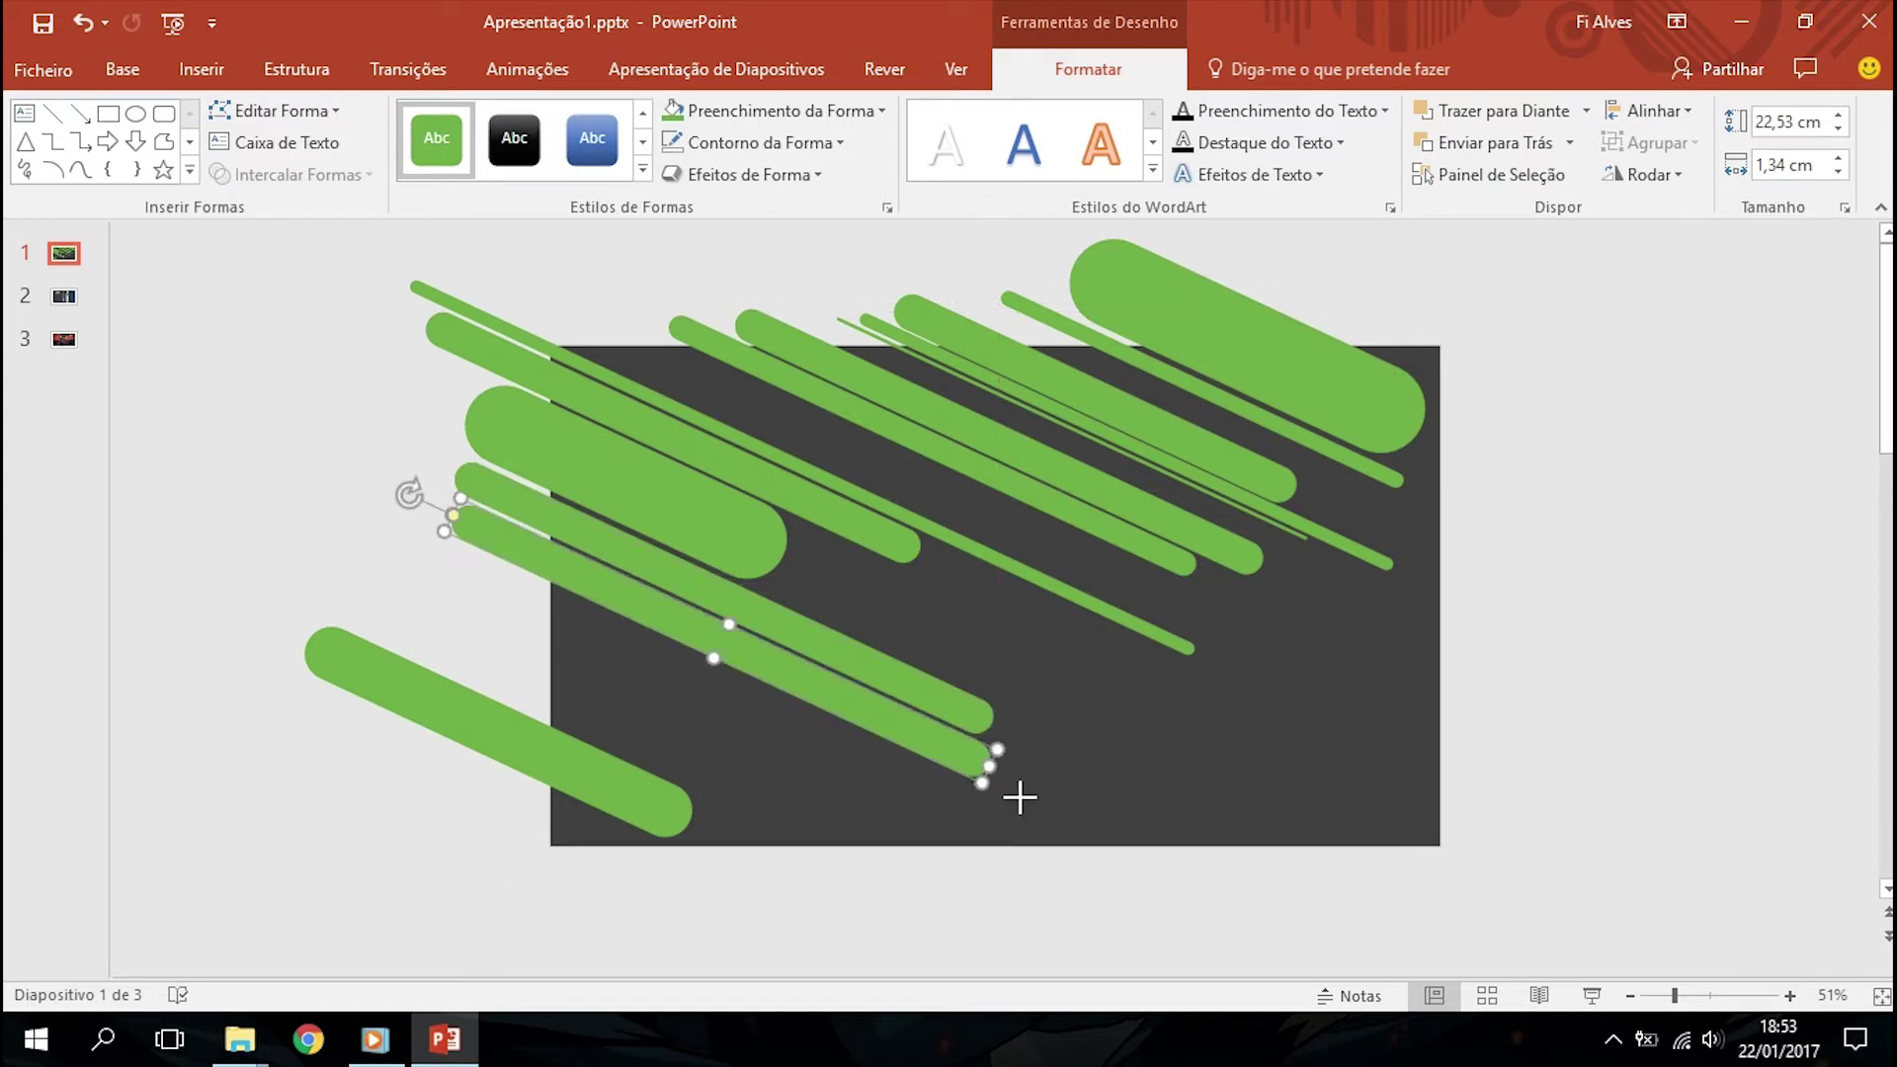
{"action": "mouse_move", "coordinate": [1020, 796]}
{"action": "left_mouse_down"}
{"action": "mouse_move", "coordinate": [1133, 816]}
{"action": "mouse_move", "coordinate": [806, 743]}
{"action": "mouse_move", "coordinate": [785, 718]}
{"action": "mouse_move", "coordinate": [759, 770]}
{"action": "mouse_move", "coordinate": [769, 733]}
{"action": "left_mouse_up"}
{"action": "key", "text": "ctrl+v"}
{"action": "key", "text": "ctrl+v"}
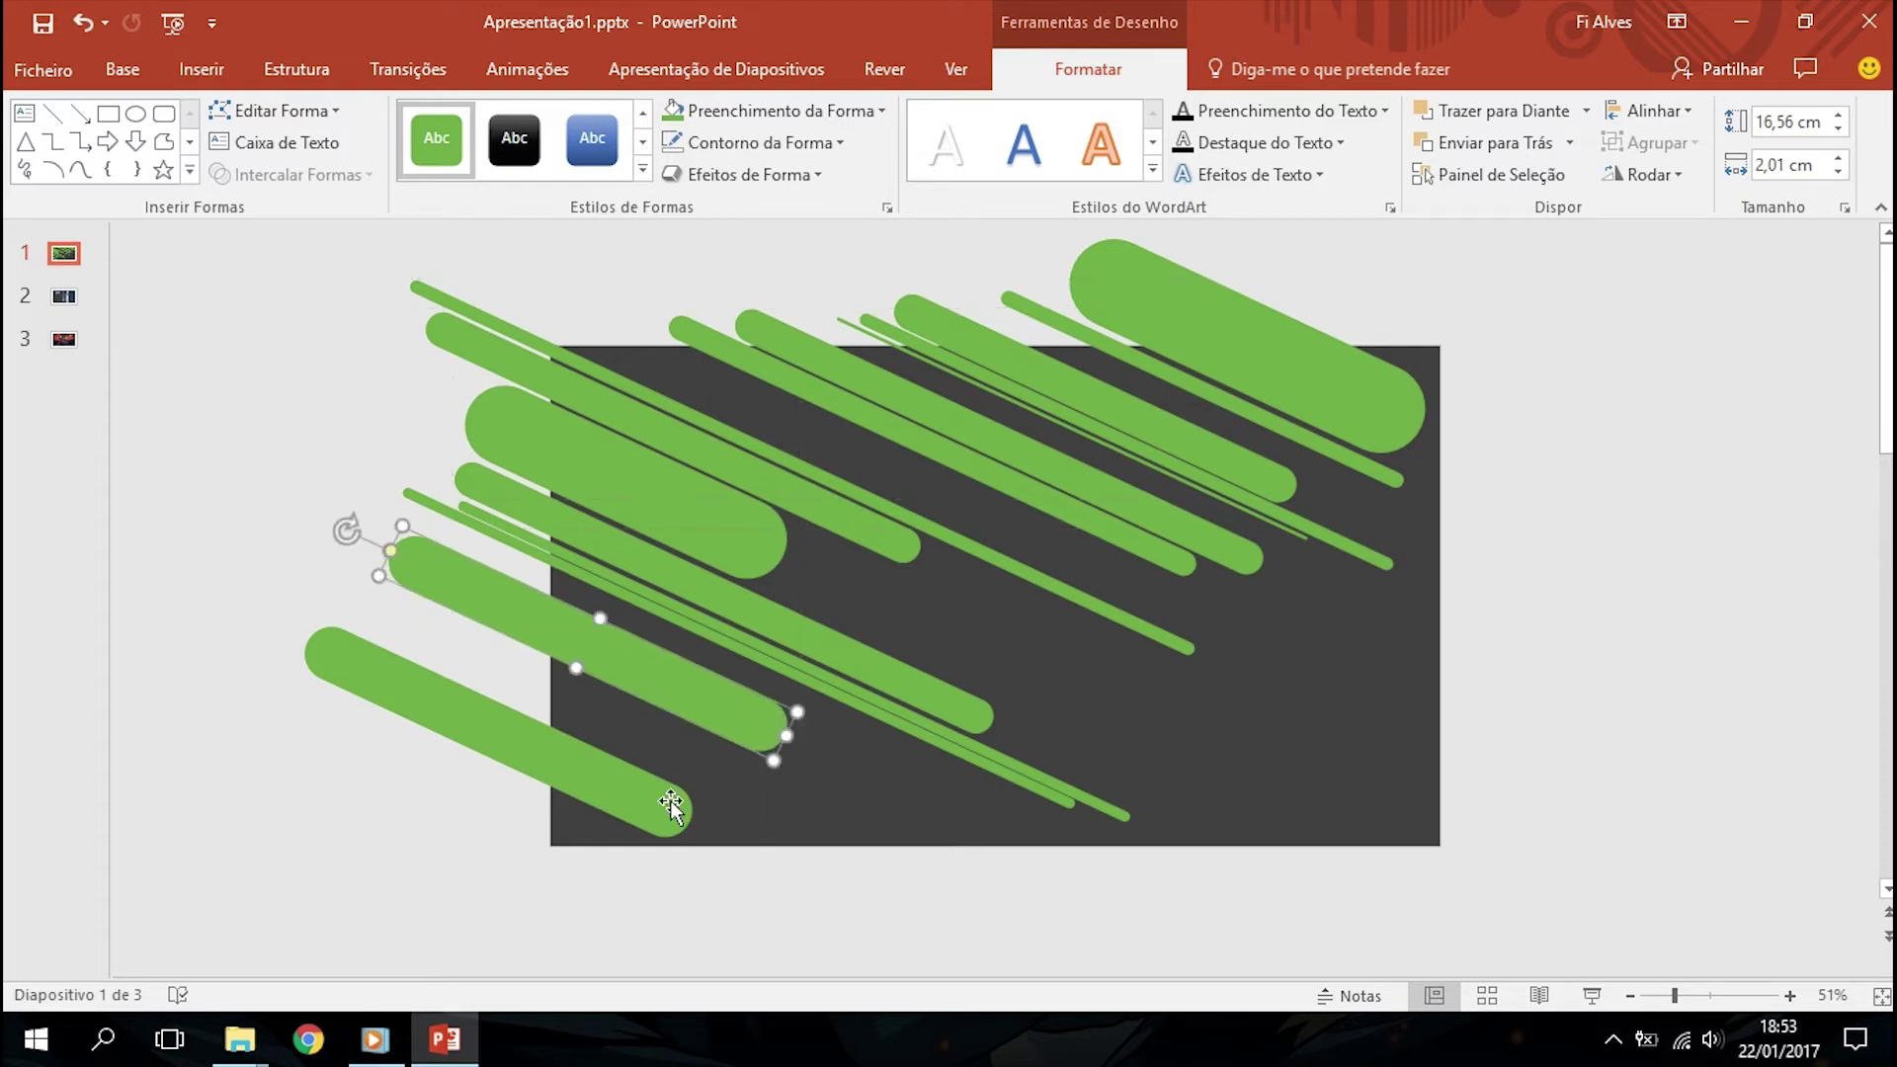
Nudge the lower-left bar and position a 12,52 × 0,49 cm thin line above the bottom pill
{"action": "left_click", "coordinate": [682, 805]}
{"action": "left_click_drag", "start_coordinate": [702, 794], "coordinate": [713, 769]}
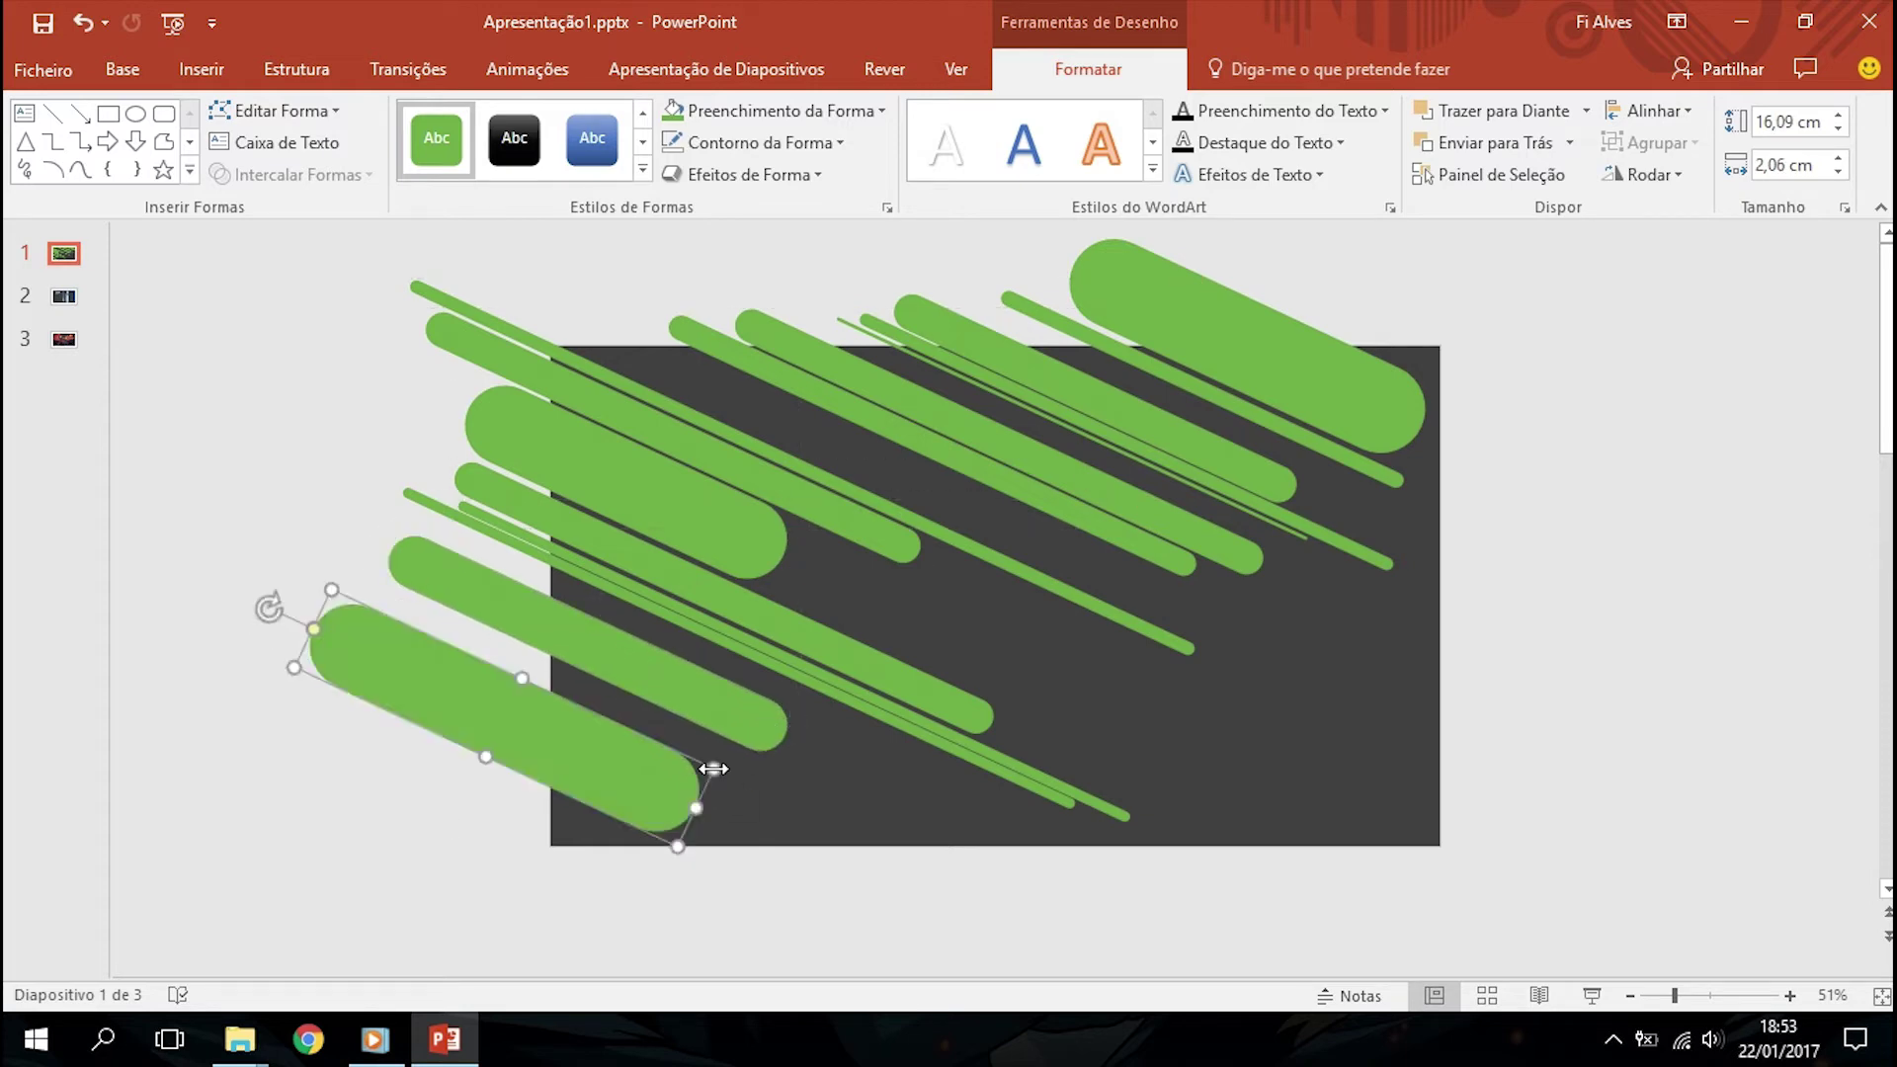
{"action": "key", "text": "ctrl+v"}
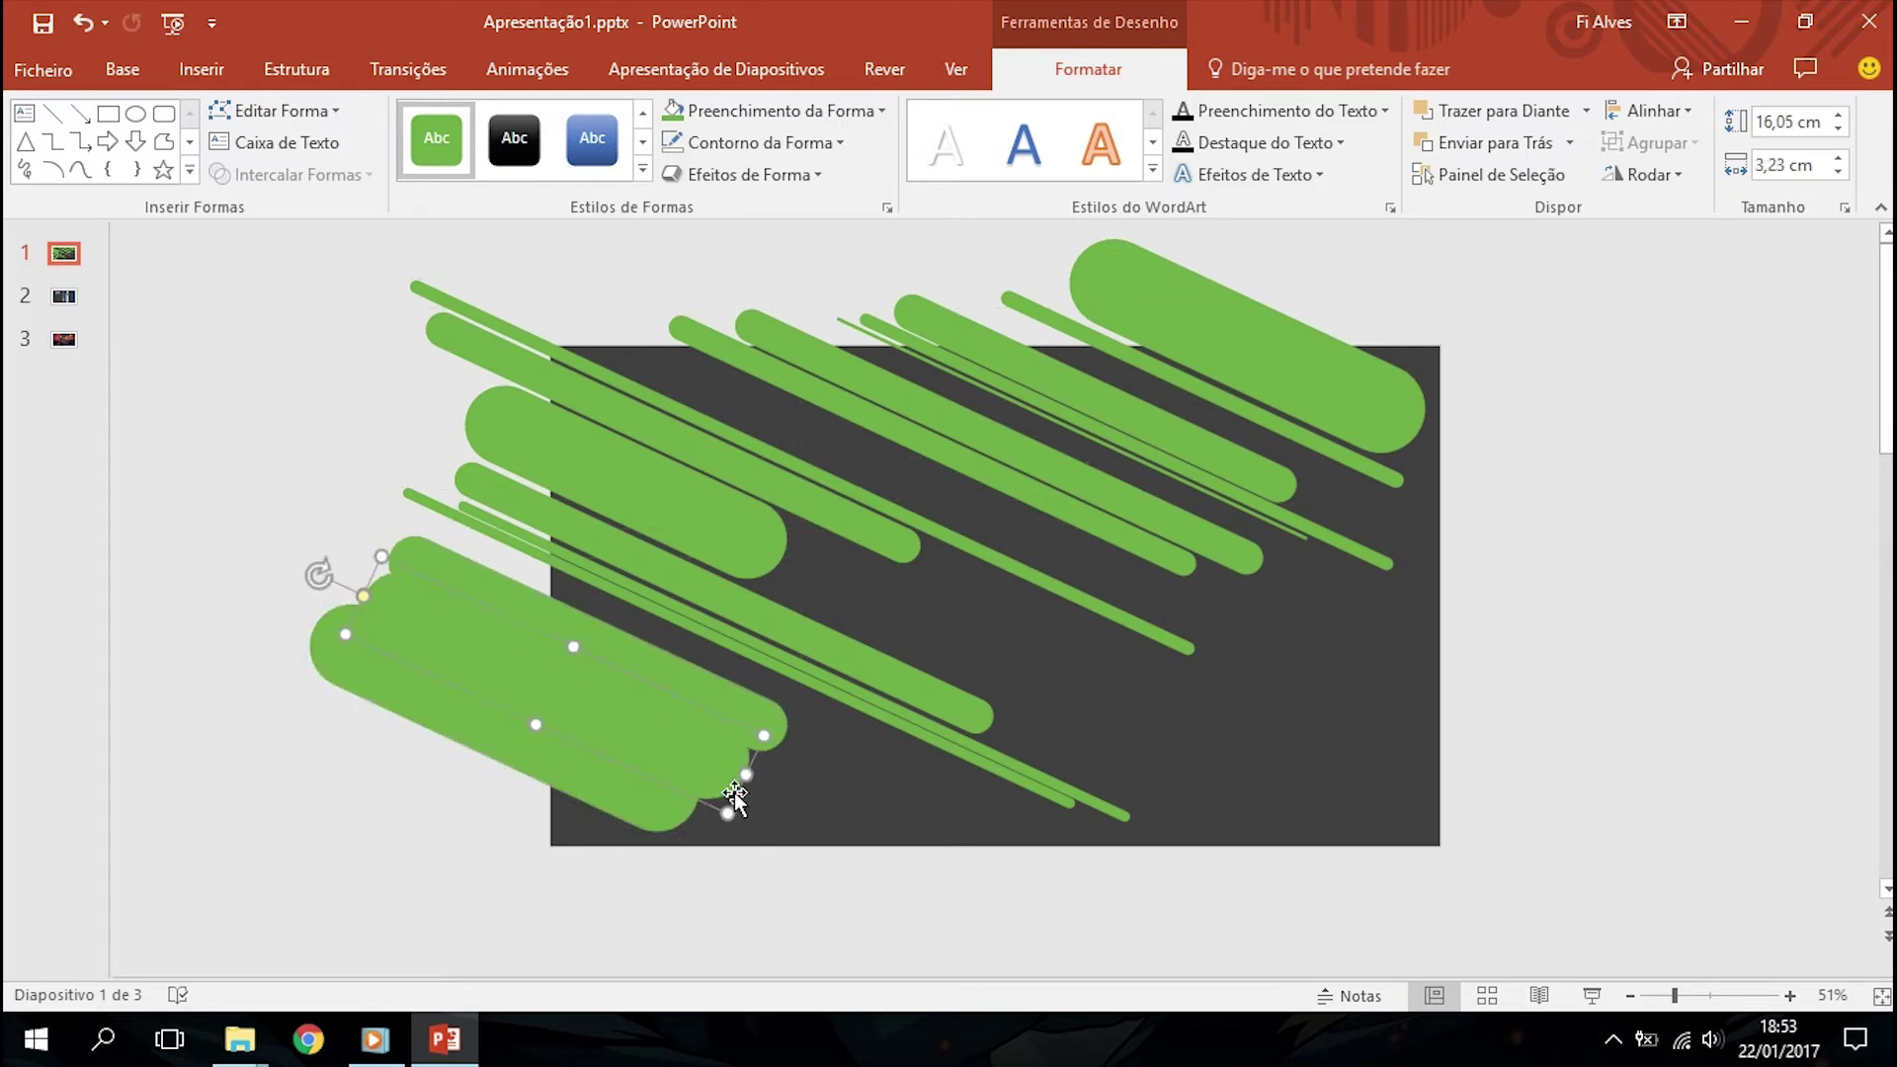
{"action": "mouse_move", "coordinate": [729, 817]}
{"action": "left_mouse_down"}
{"action": "mouse_move", "coordinate": [670, 702]}
{"action": "mouse_move", "coordinate": [700, 743]}
{"action": "left_mouse_up"}
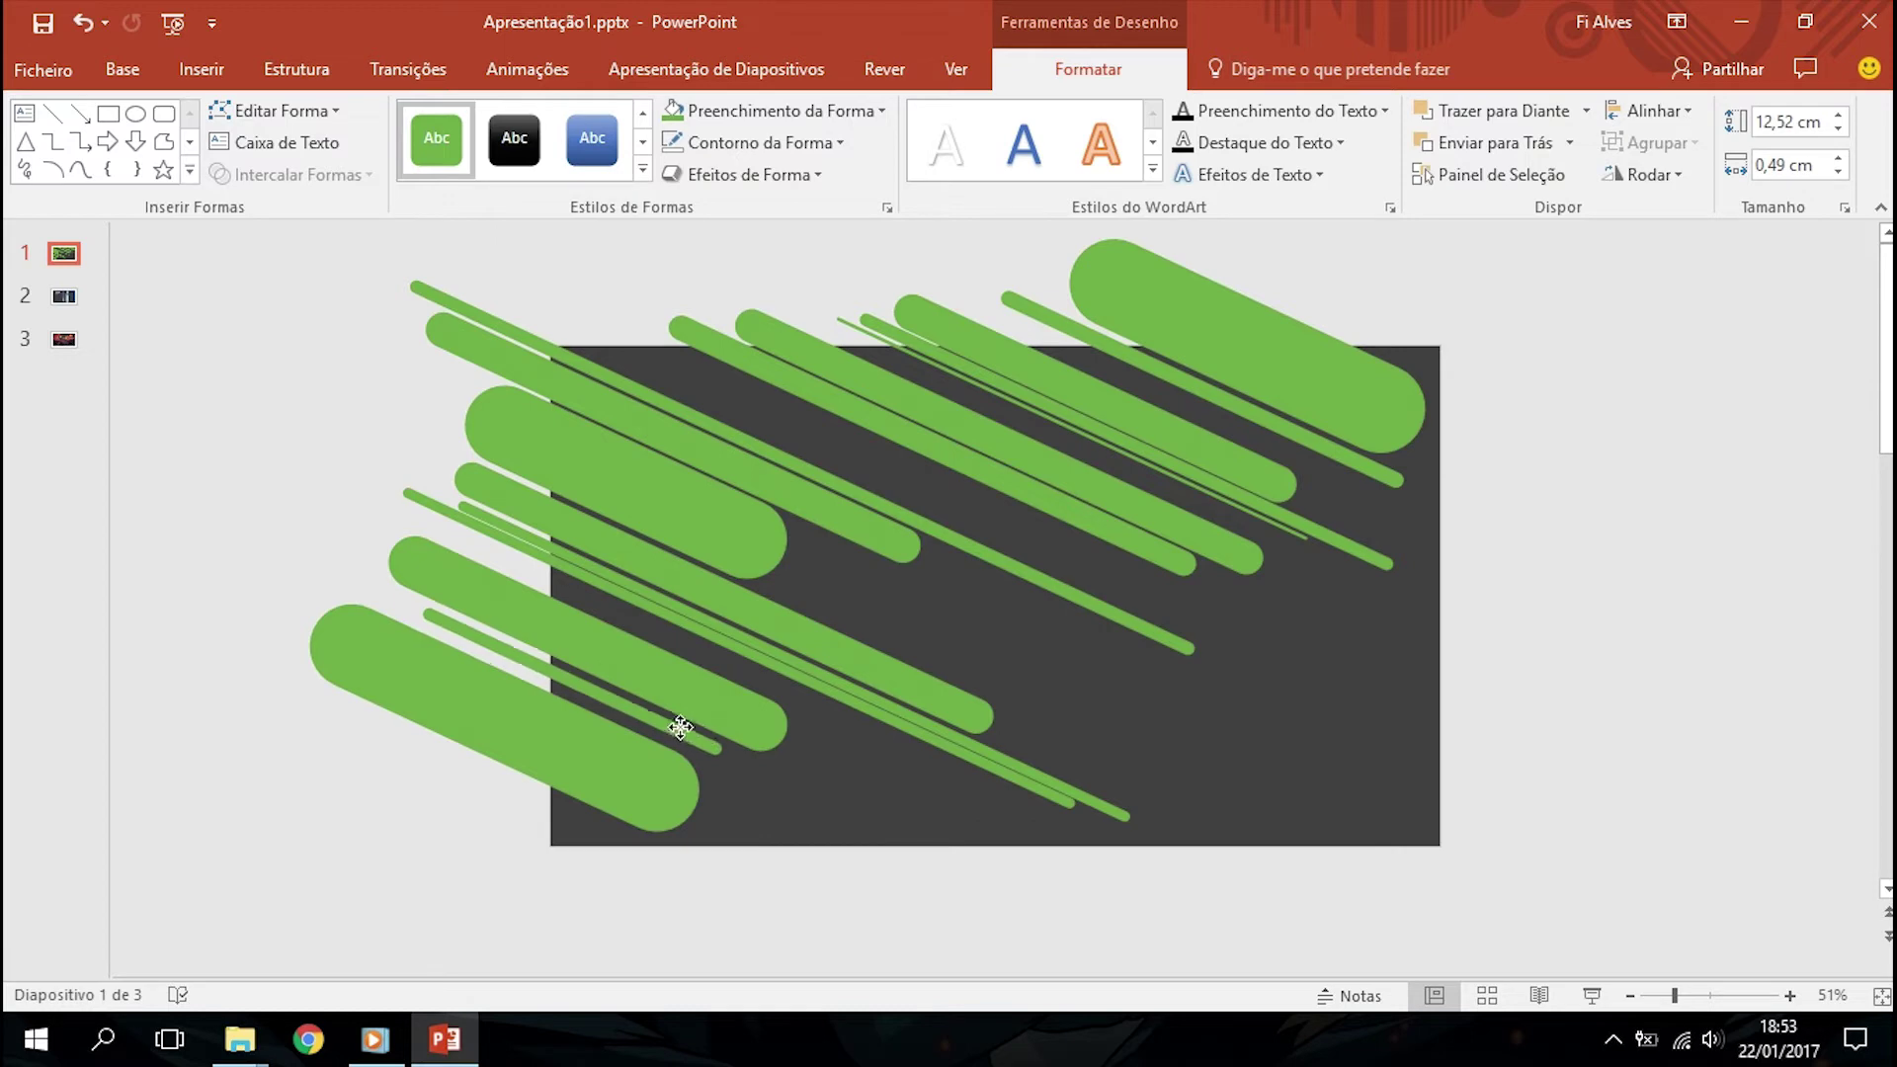
{"action": "mouse_move", "coordinate": [699, 743]}
{"action": "left_mouse_down"}
{"action": "mouse_move", "coordinate": [640, 714]}
{"action": "mouse_move", "coordinate": [796, 737]}
{"action": "left_mouse_up"}
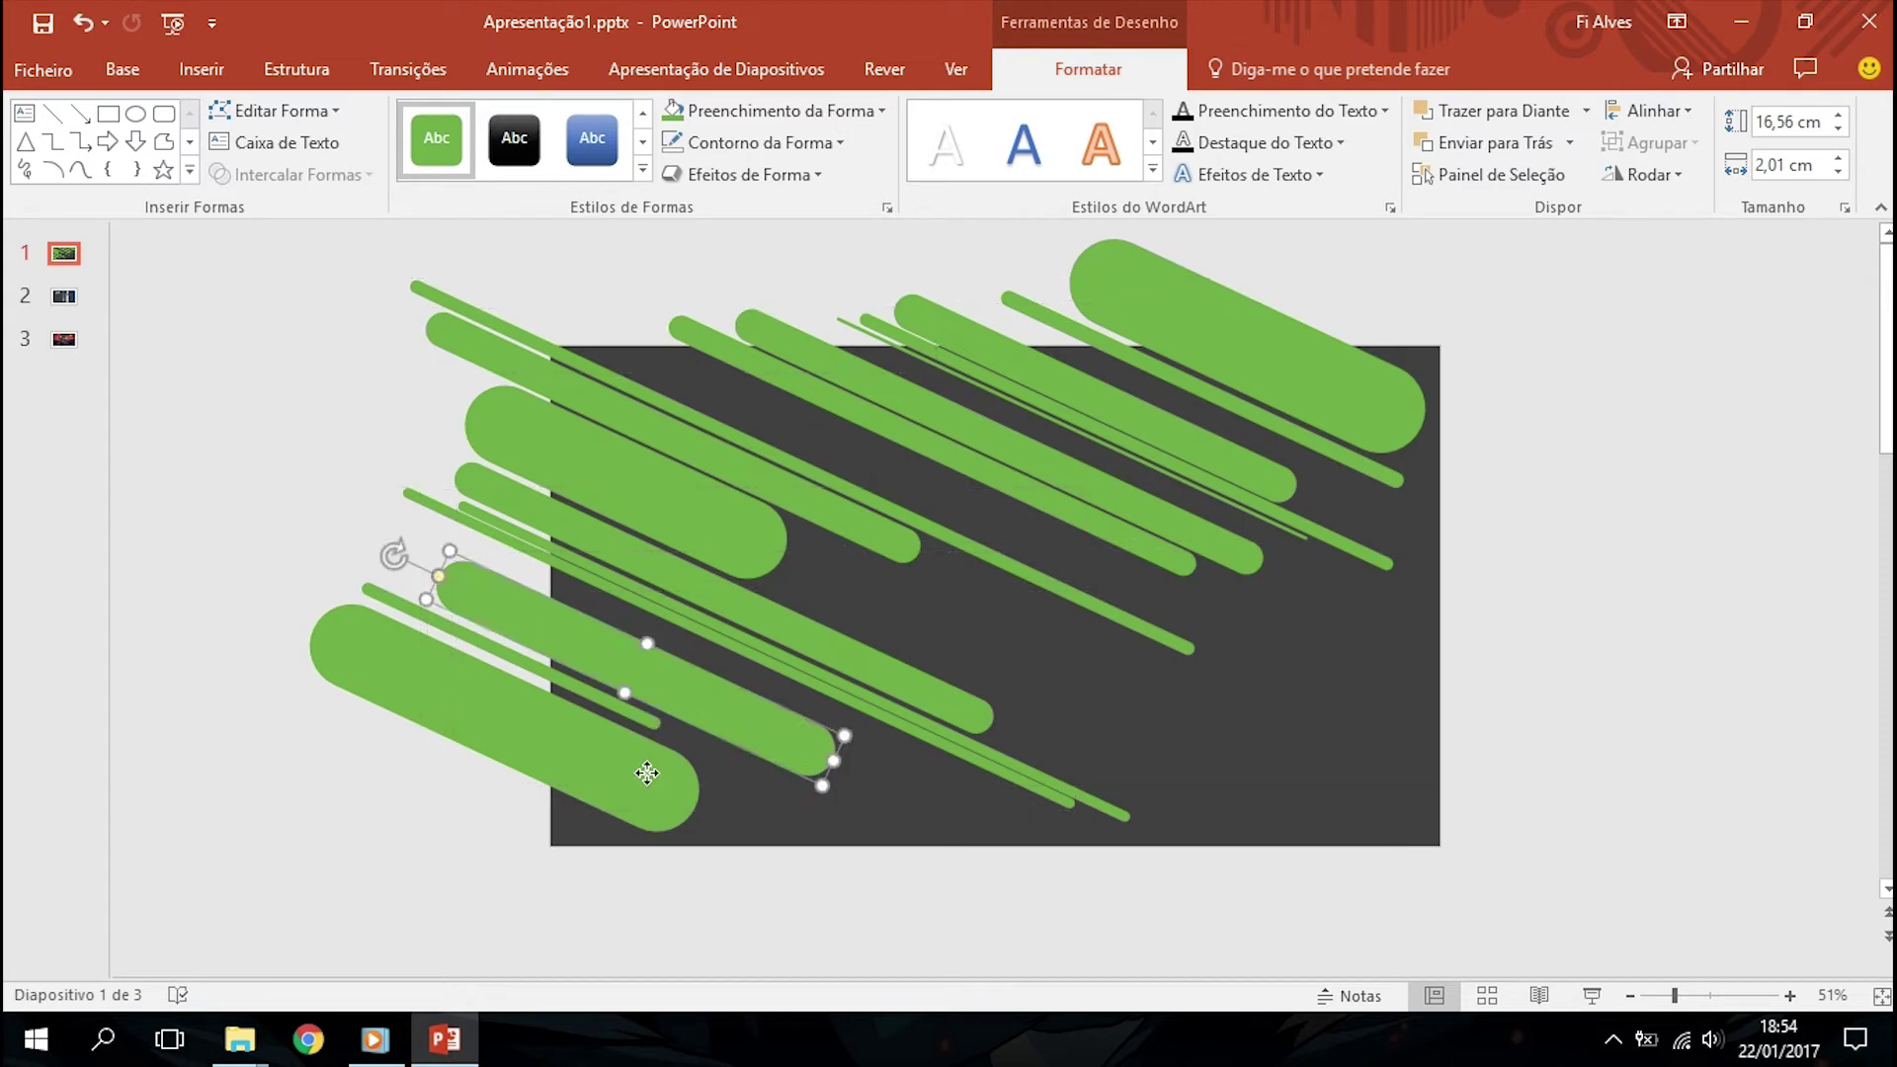
Shift the large bottom-left bar down-right so the thin bar sits partly behind it
{"action": "left_click", "coordinate": [647, 773]}
{"action": "left_click_drag", "start_coordinate": [665, 787], "coordinate": [682, 797]}
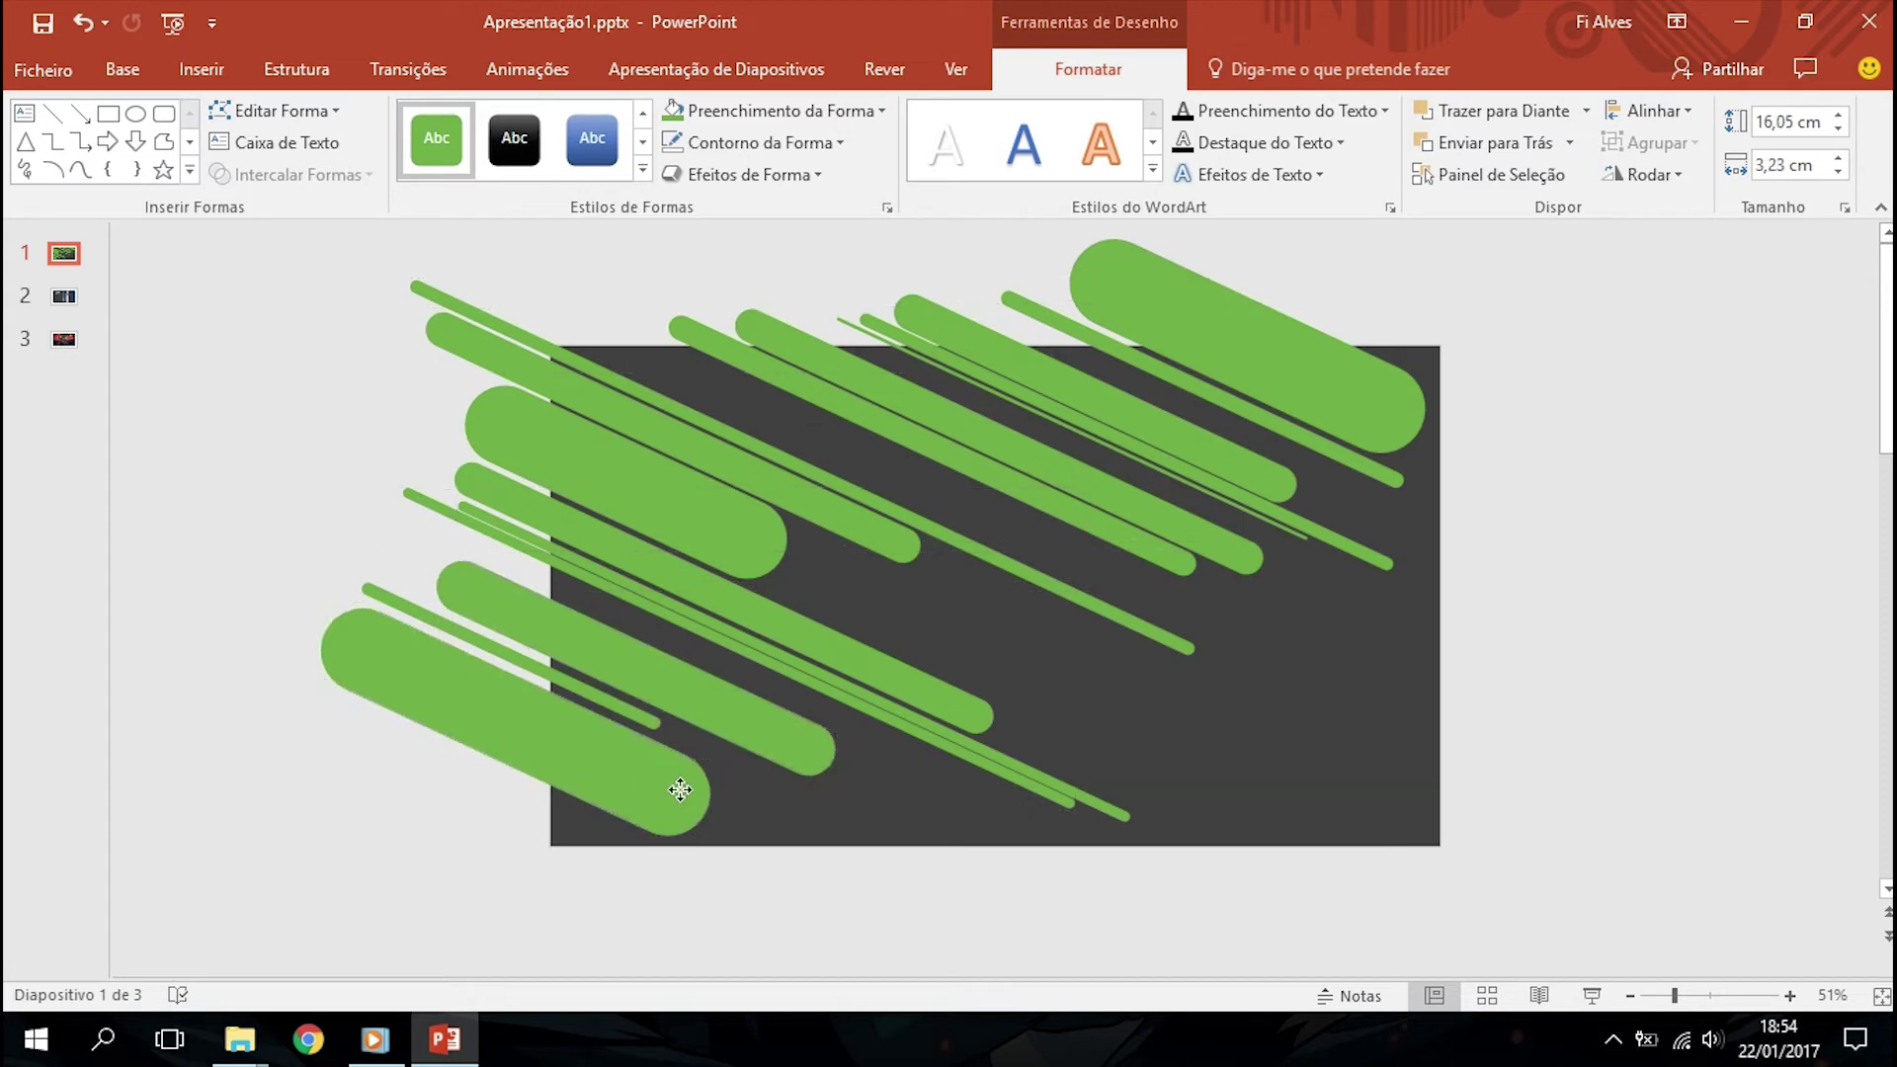
{"action": "left_click", "coordinate": [635, 722]}
{"action": "left_click_drag", "start_coordinate": [626, 709], "coordinate": [621, 709]}
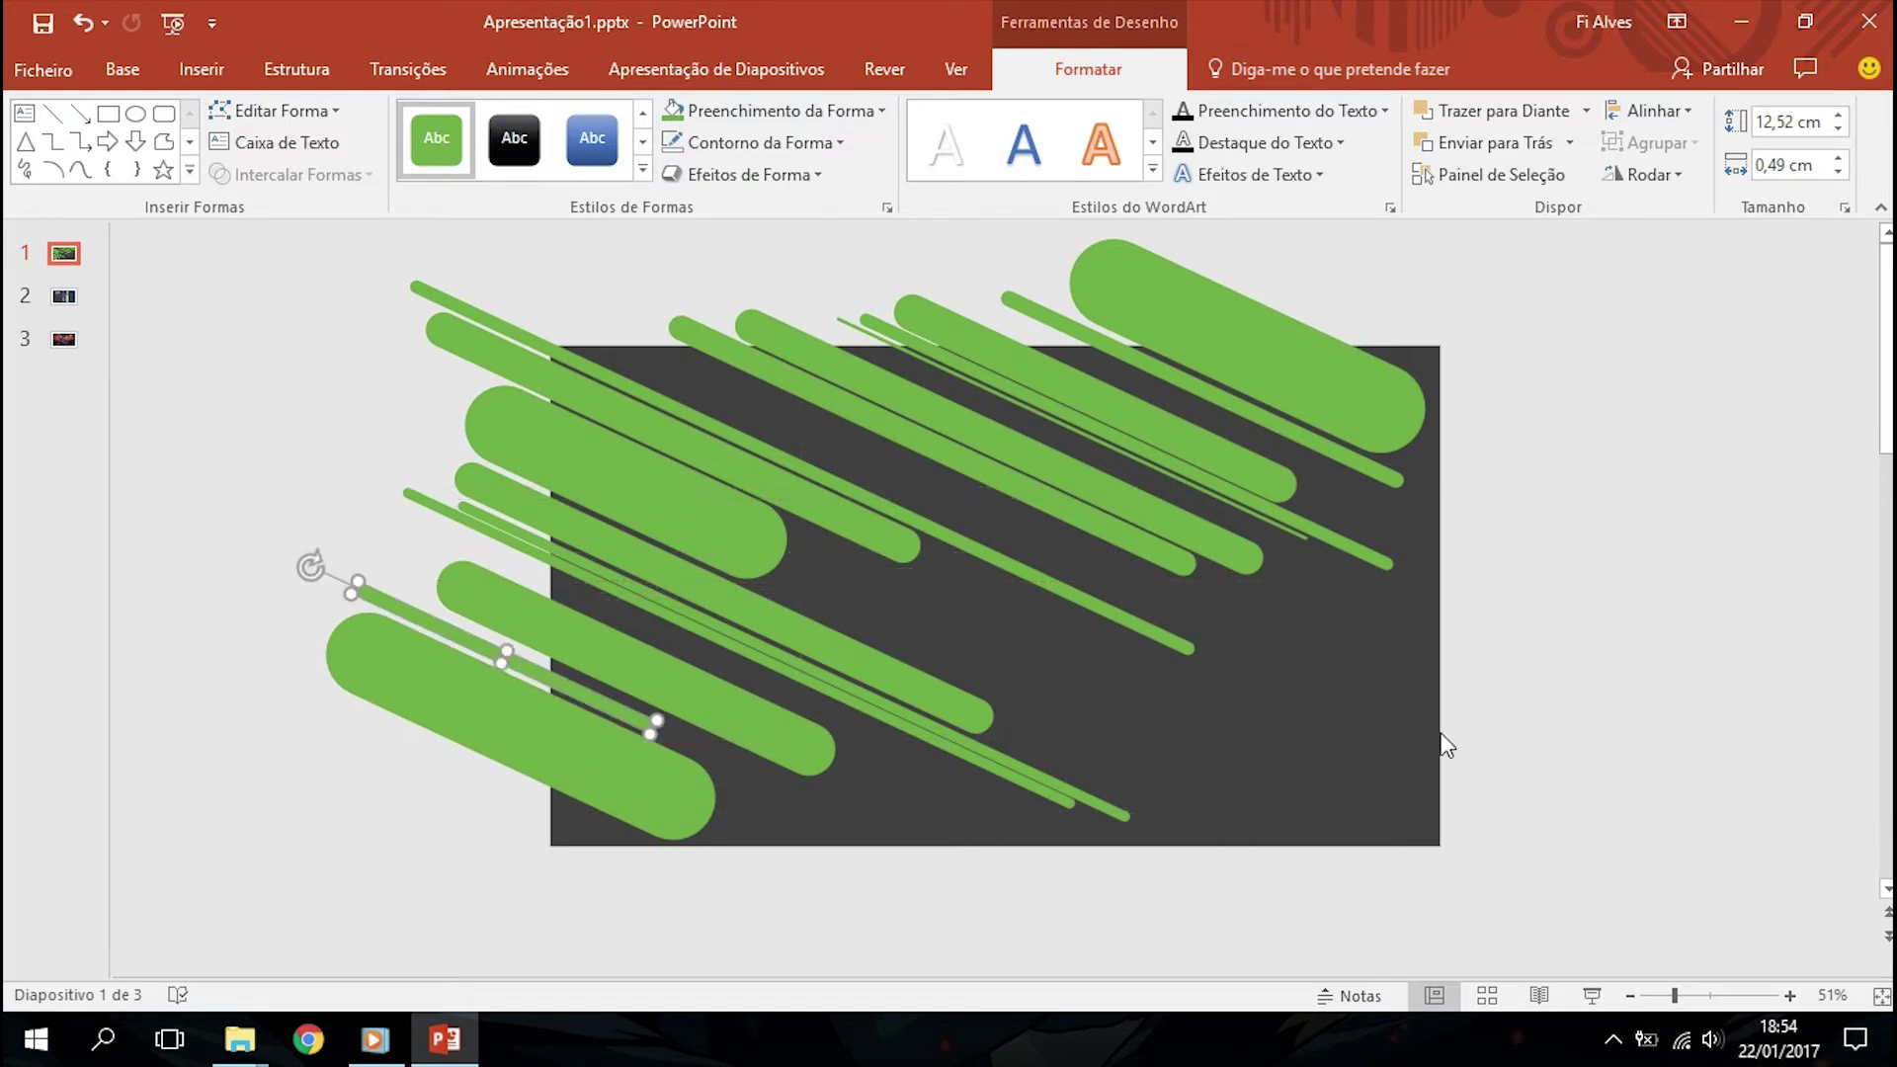
{"action": "left_click", "coordinate": [1447, 745]}
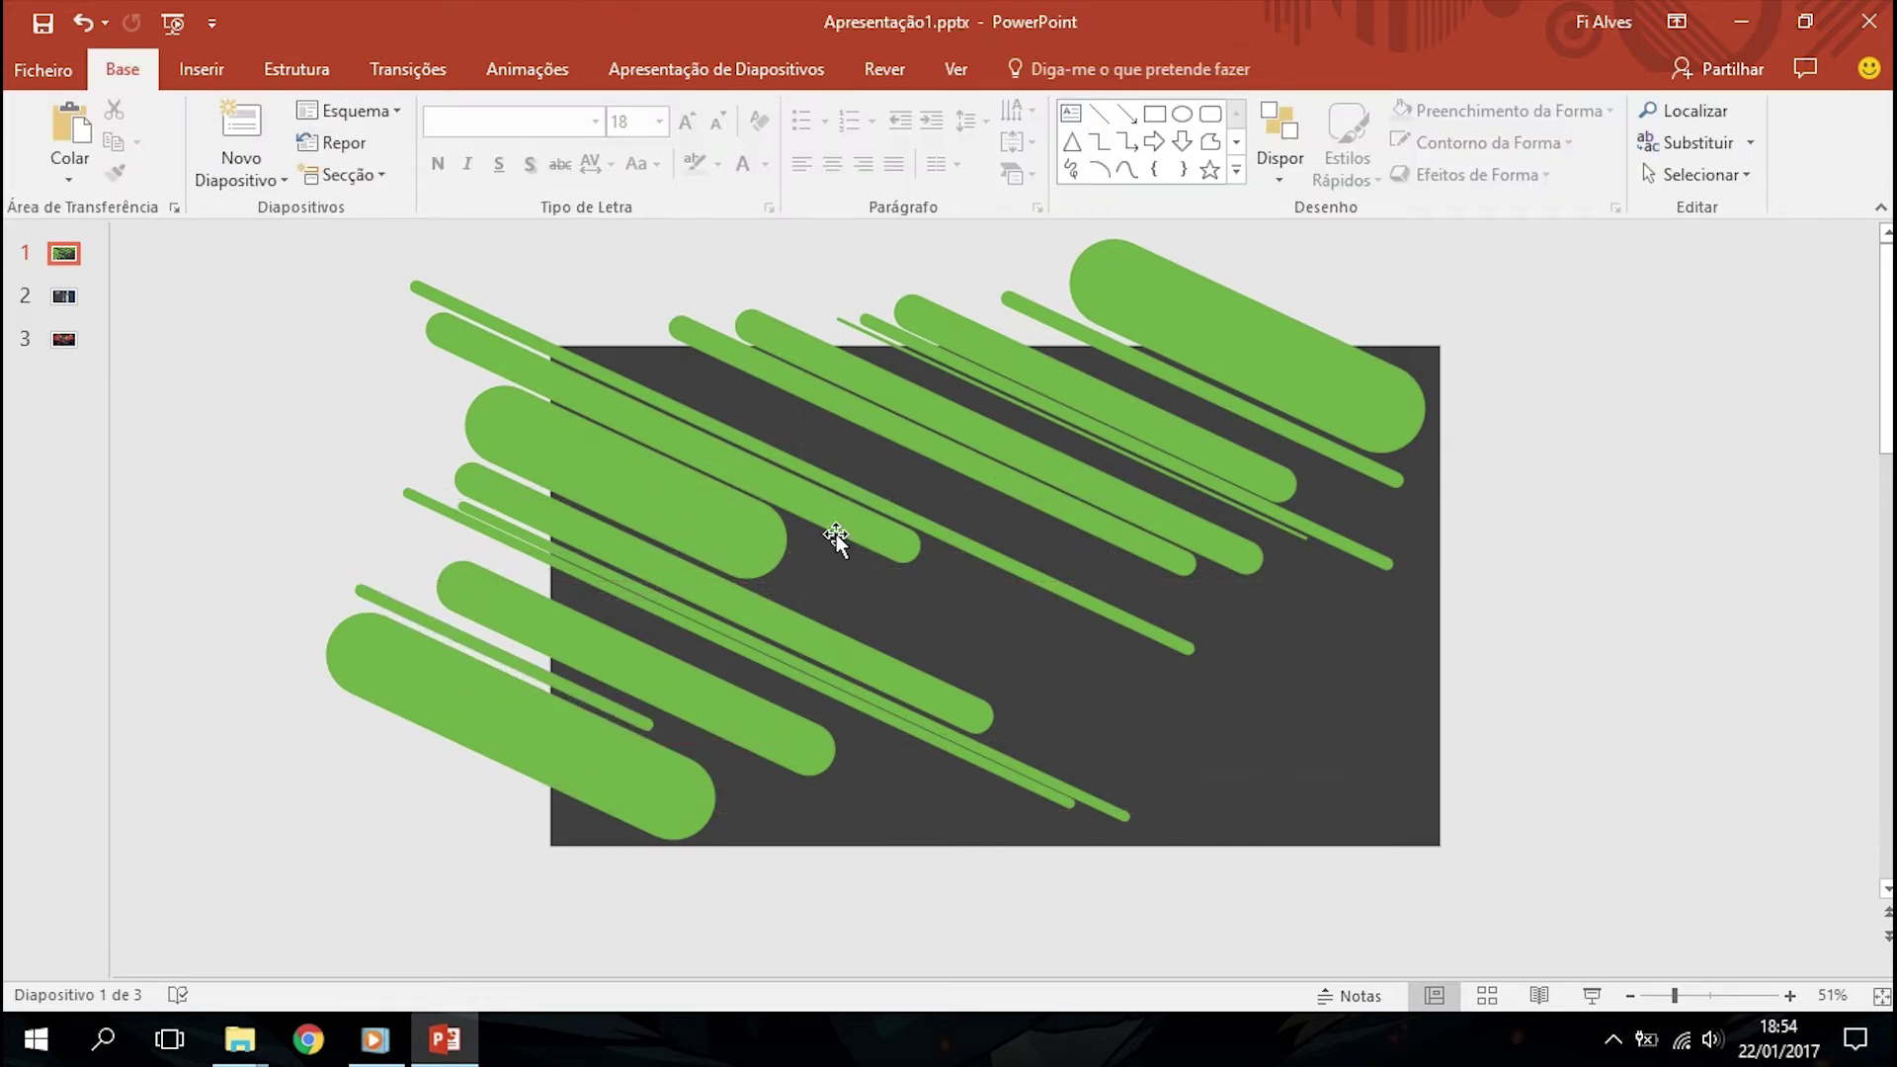
Add a right-aligned 'Título' text box at size 44 on the panel's right side
{"action": "left_click", "coordinate": [202, 69]}
{"action": "left_click", "coordinate": [1344, 138]}
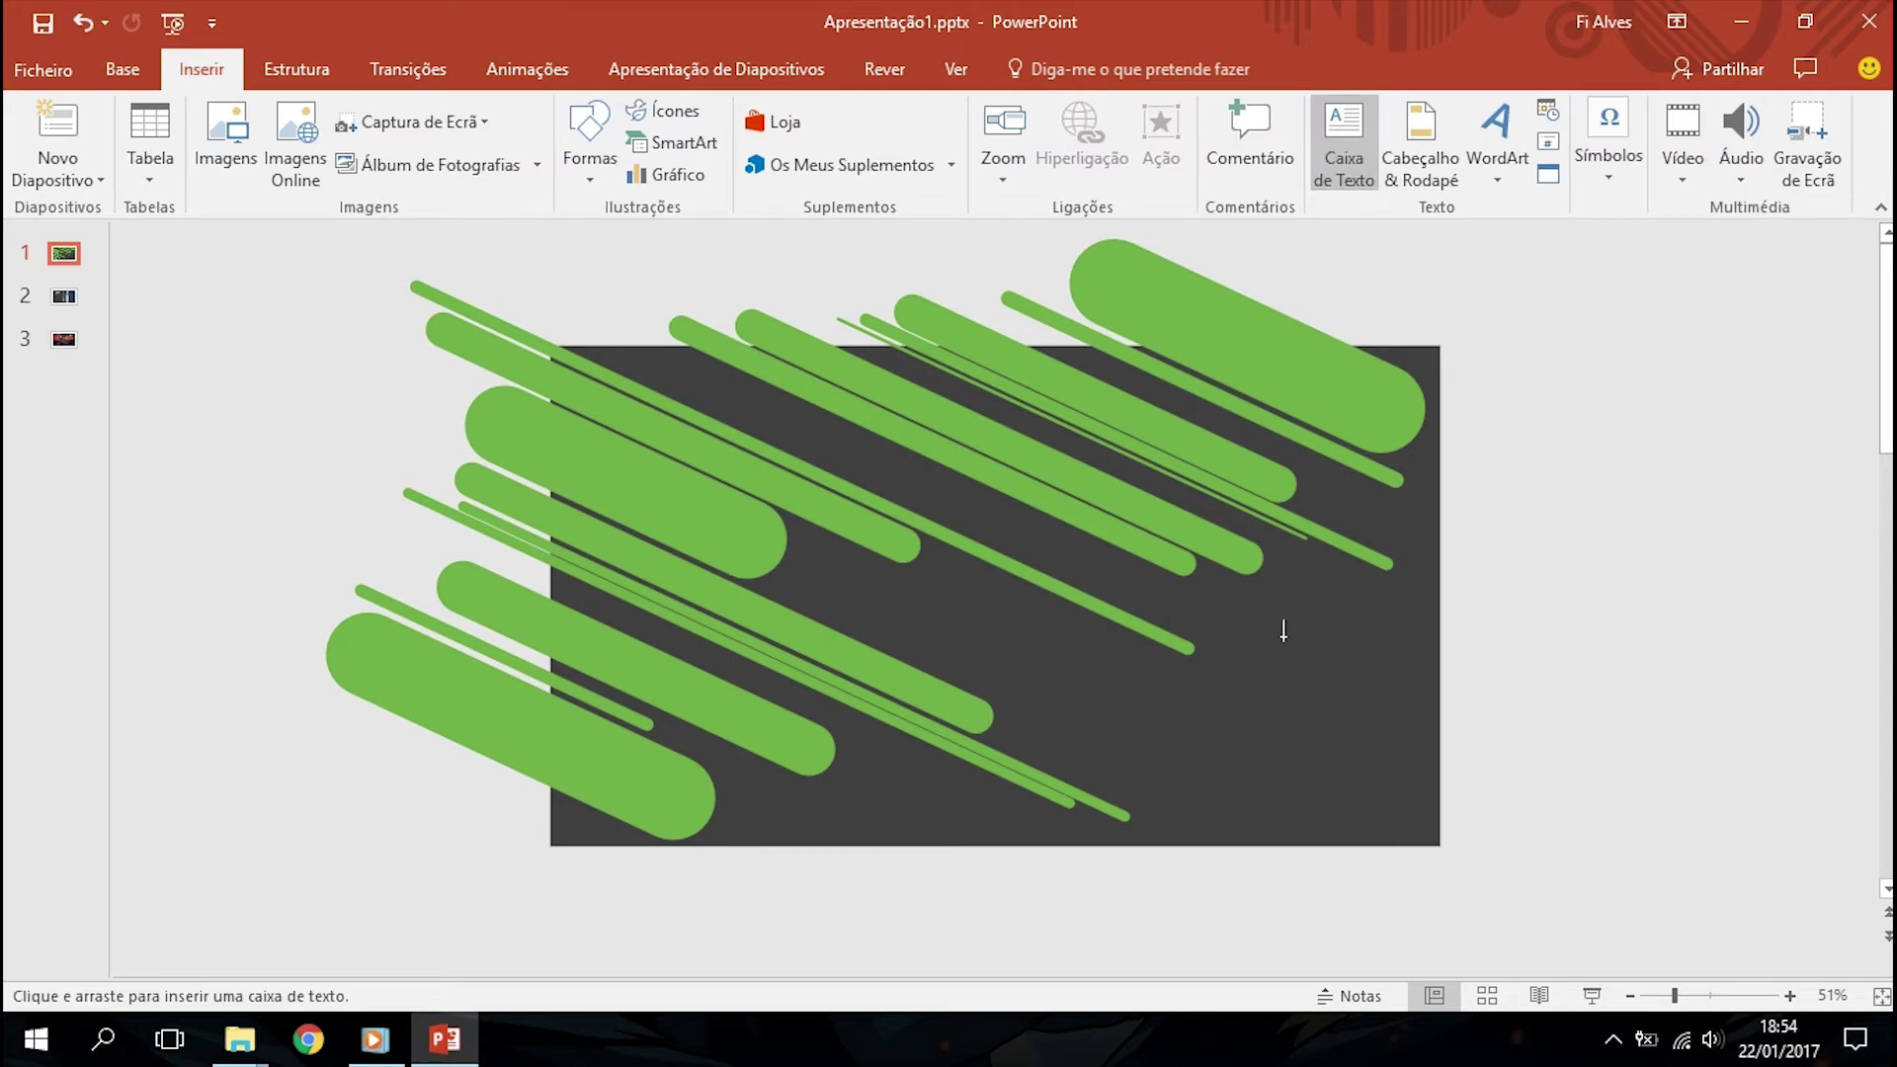
{"action": "left_click_drag", "start_coordinate": [1269, 621], "coordinate": [1427, 689]}
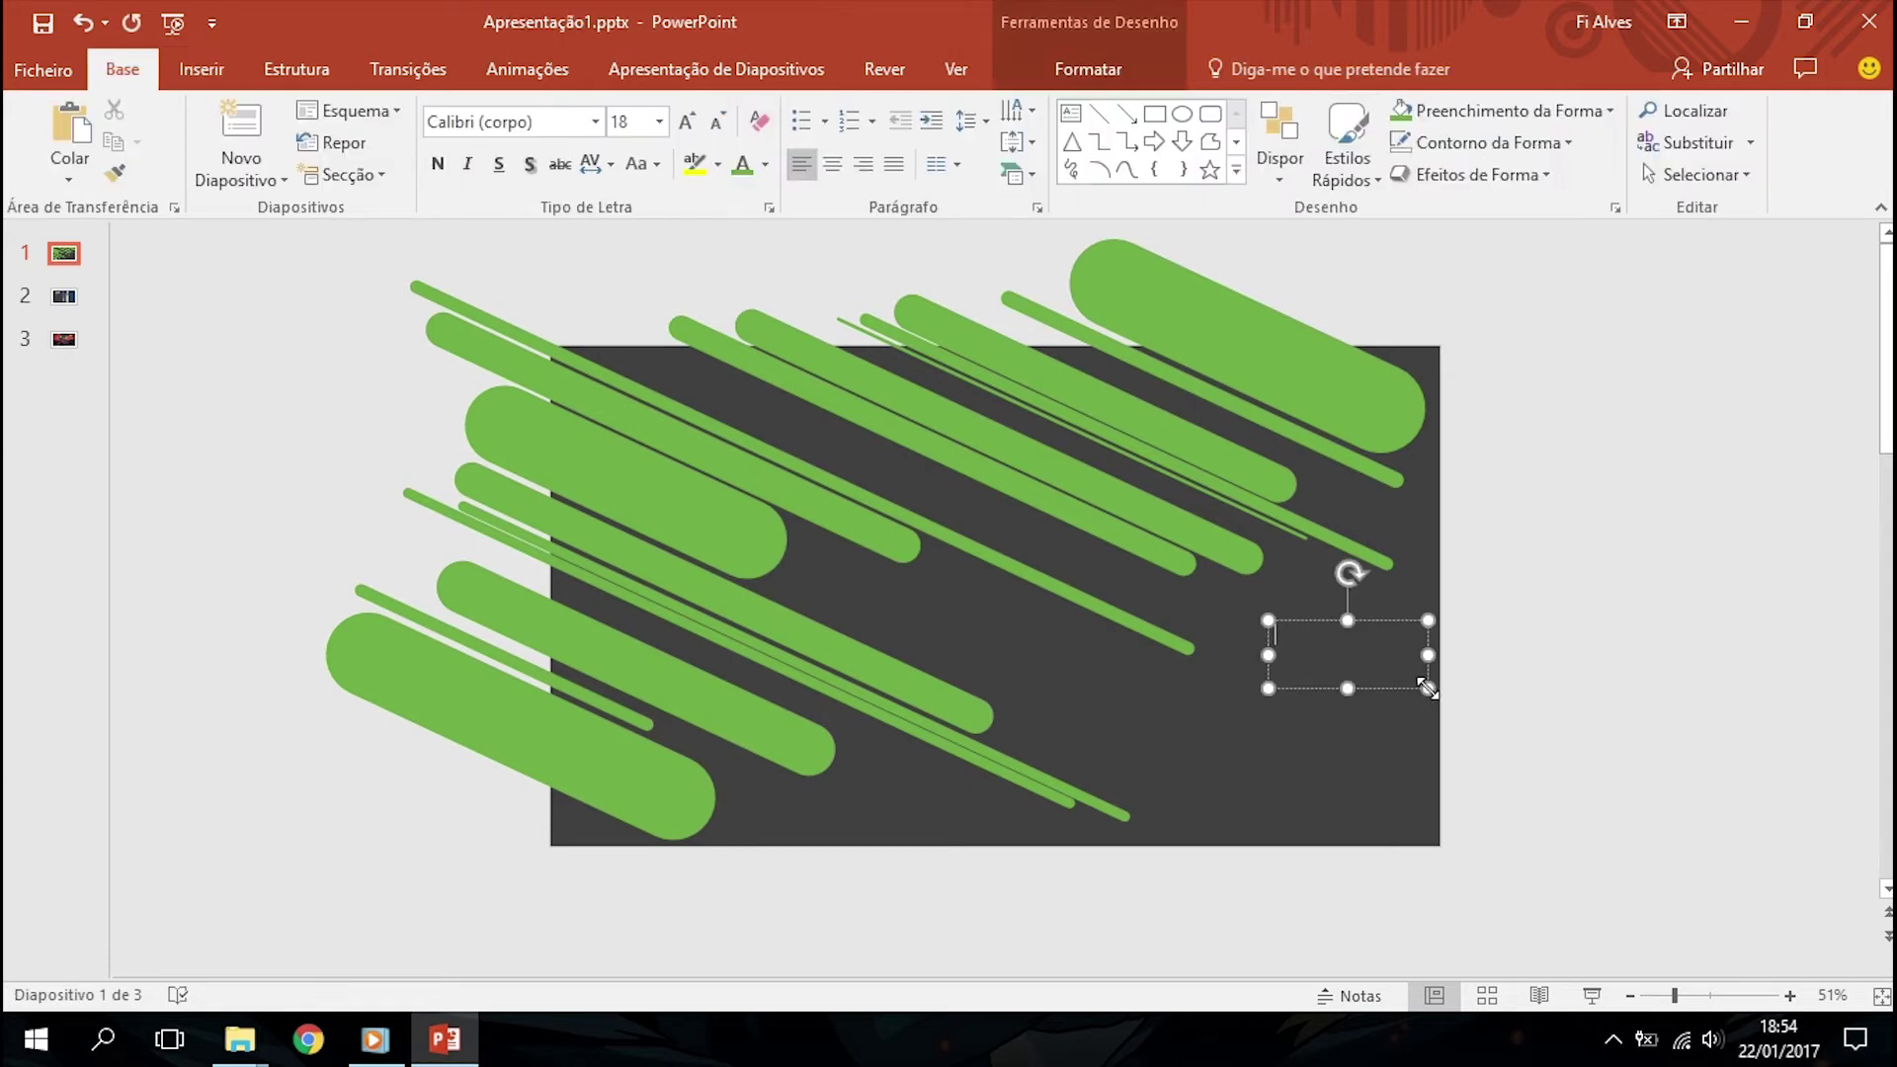
{"action": "type", "text": "Título"}
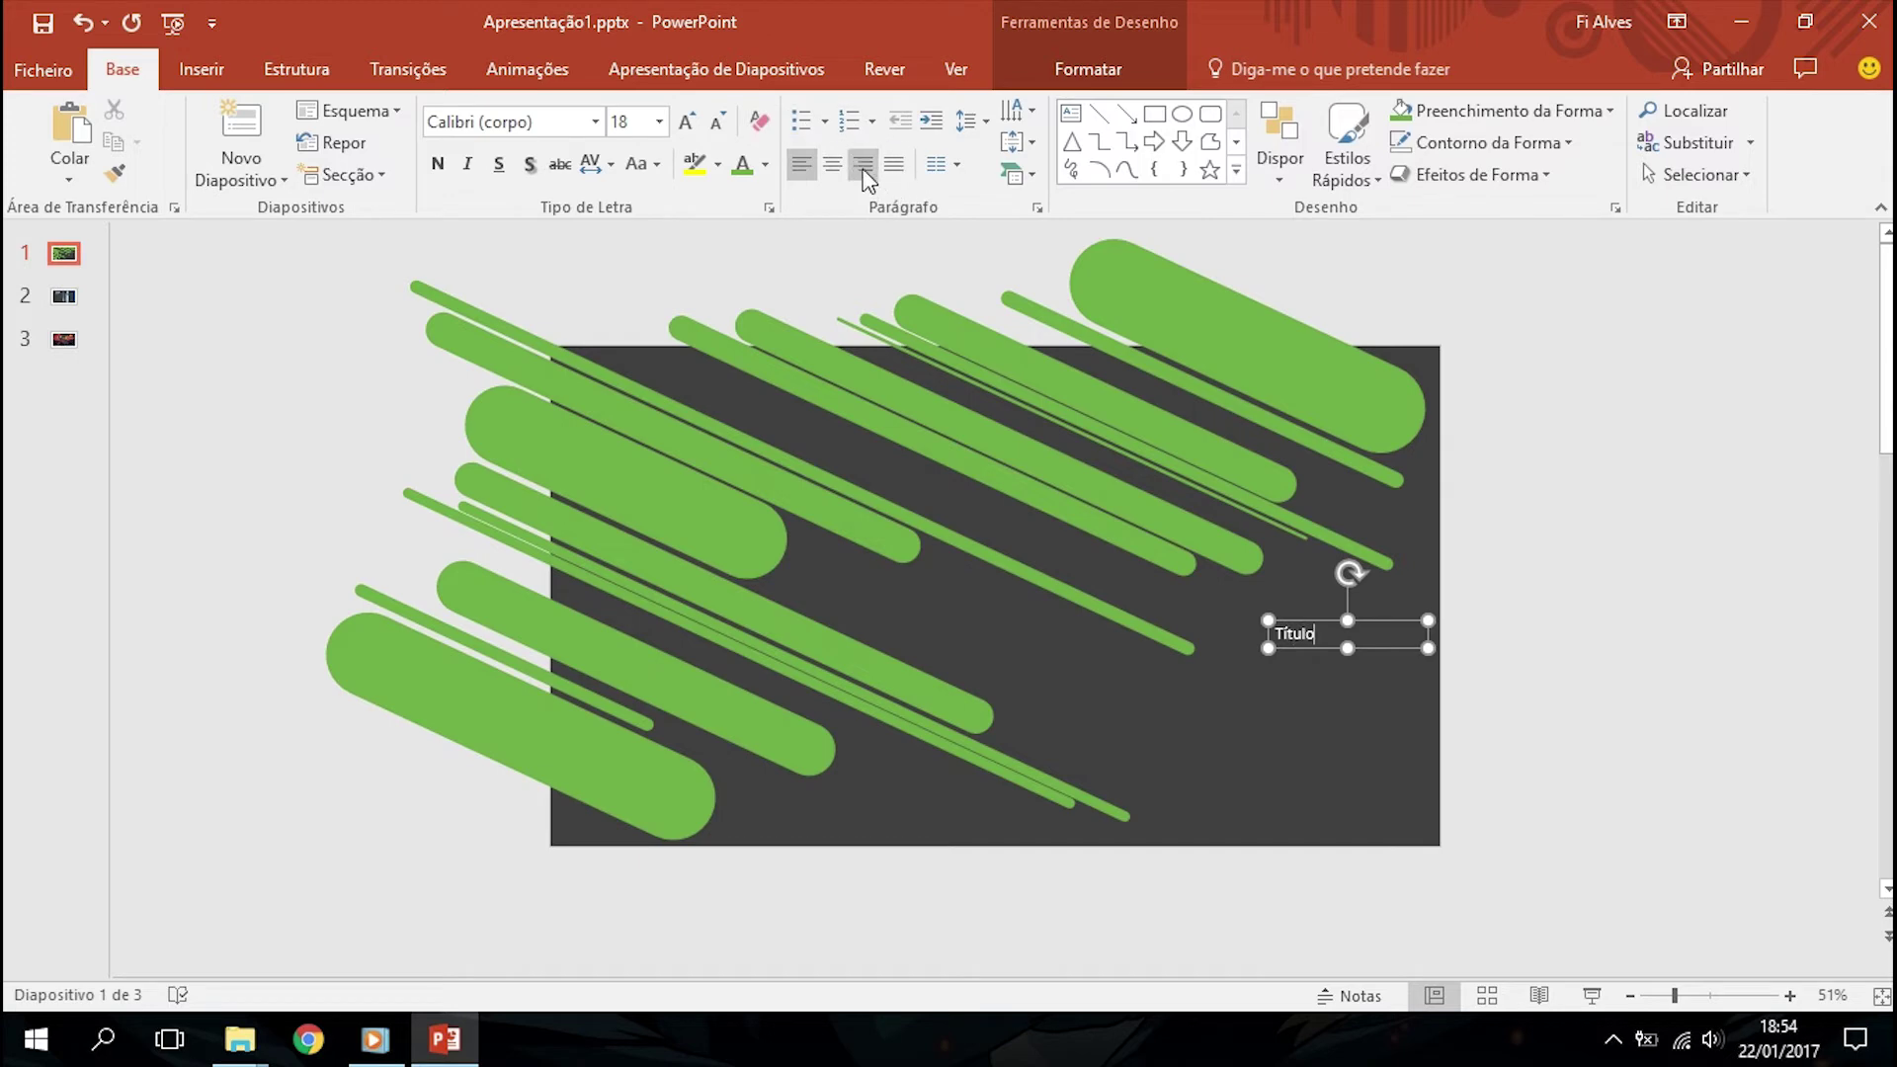
{"action": "left_click", "coordinate": [862, 164]}
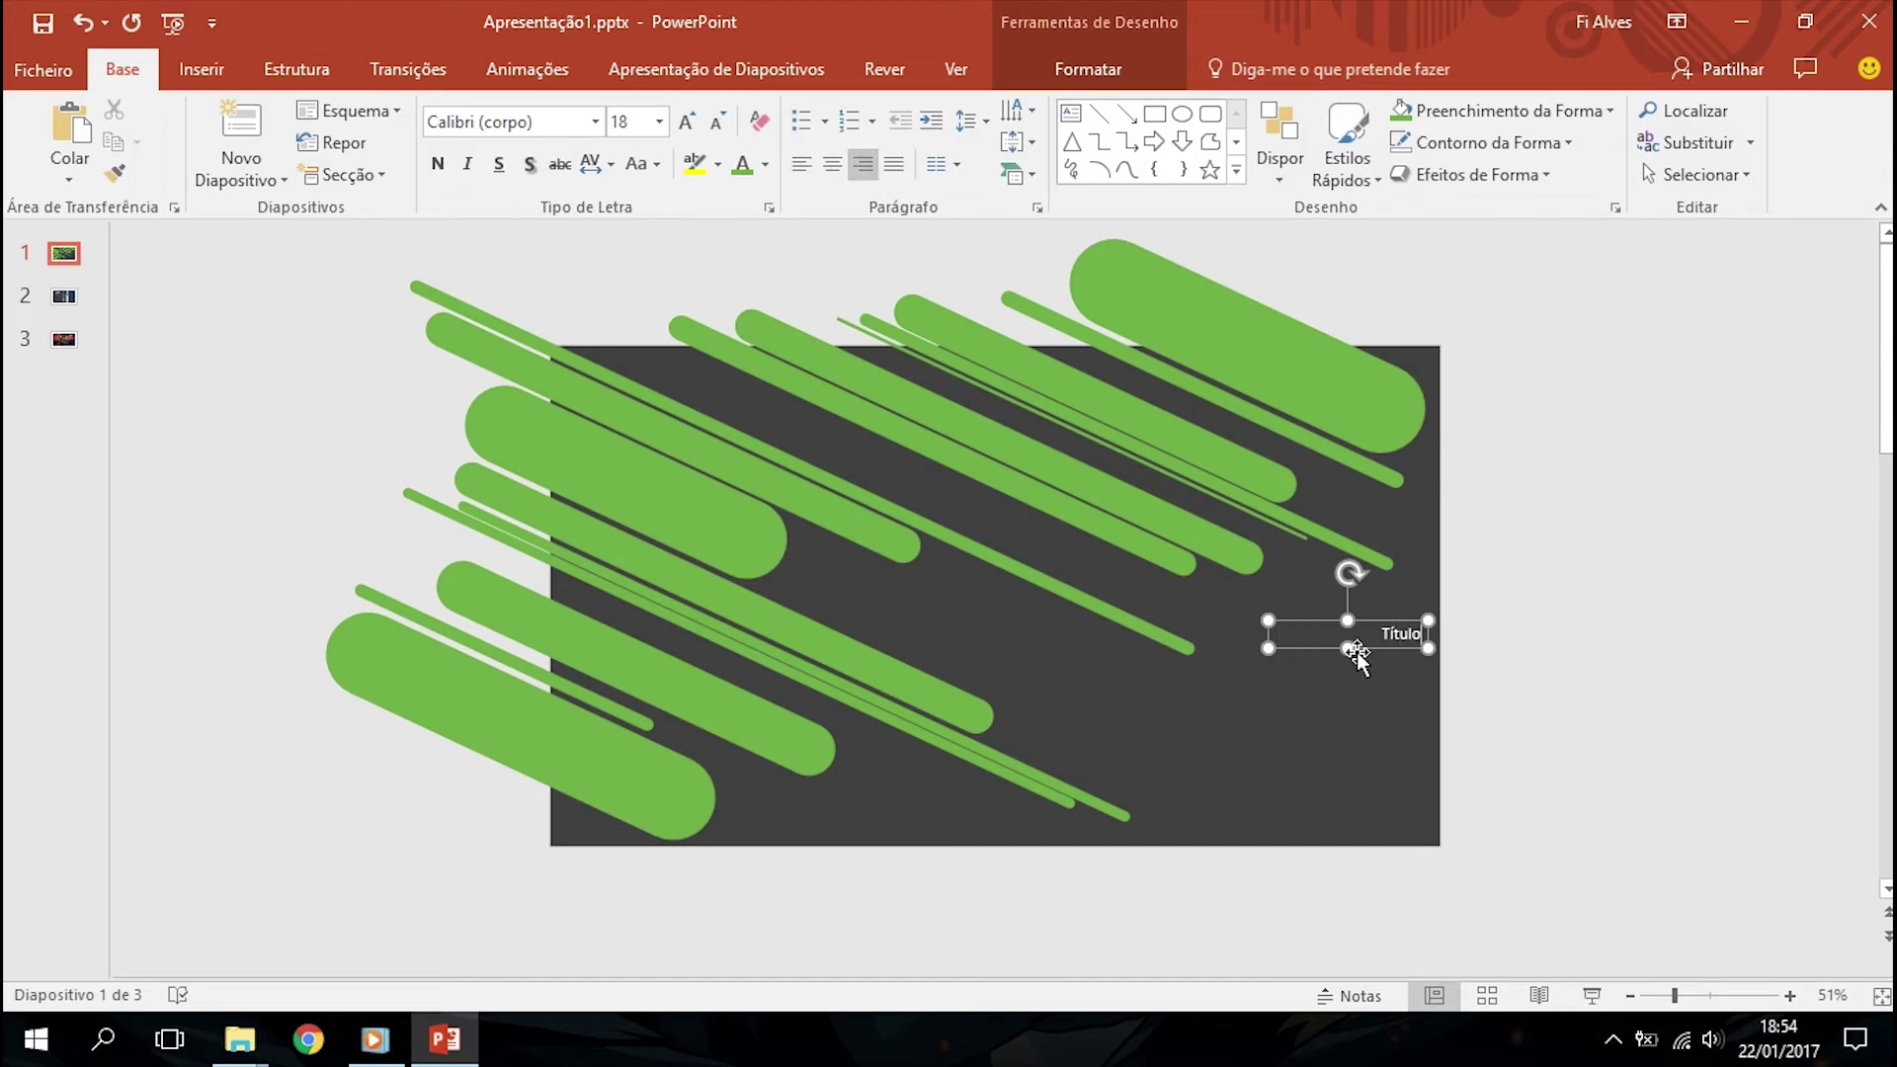
{"action": "double_click", "coordinate": [1415, 642]}
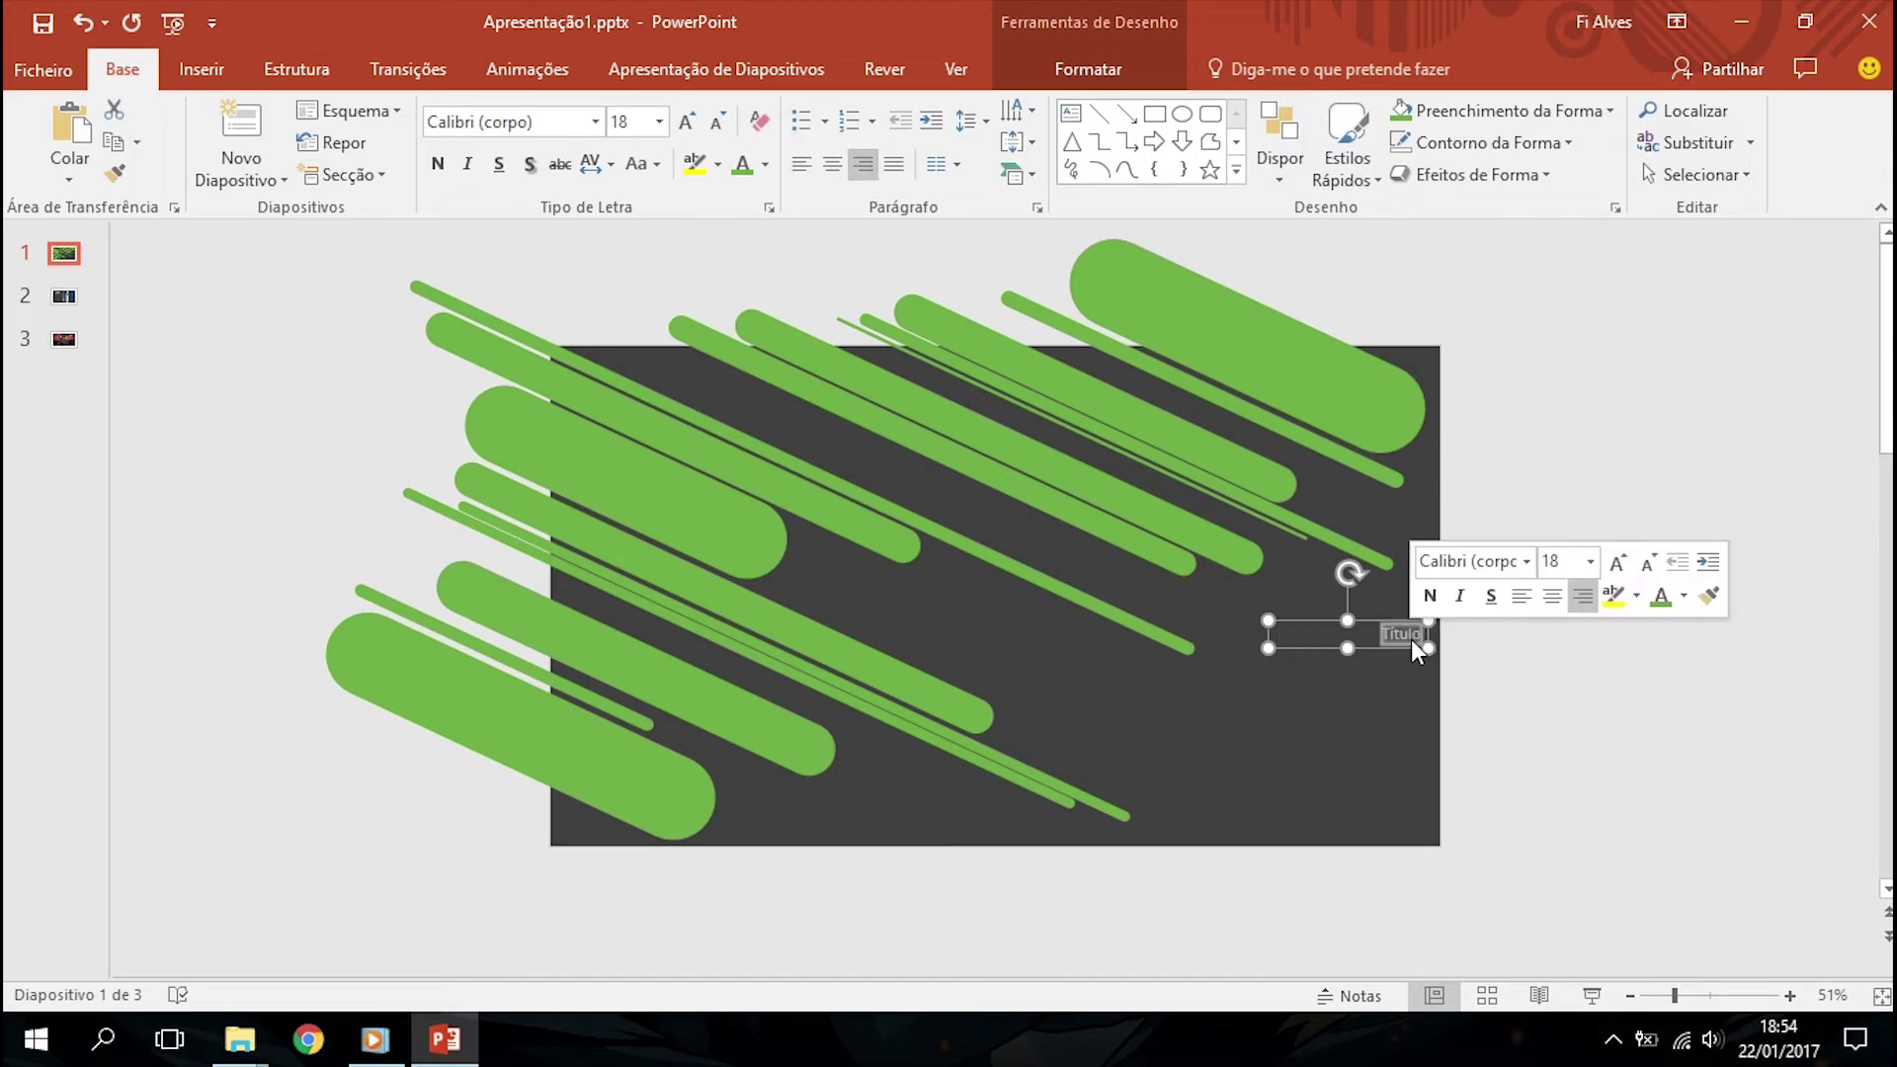
{"action": "left_click", "coordinate": [659, 121]}
{"action": "left_click", "coordinate": [620, 549]}
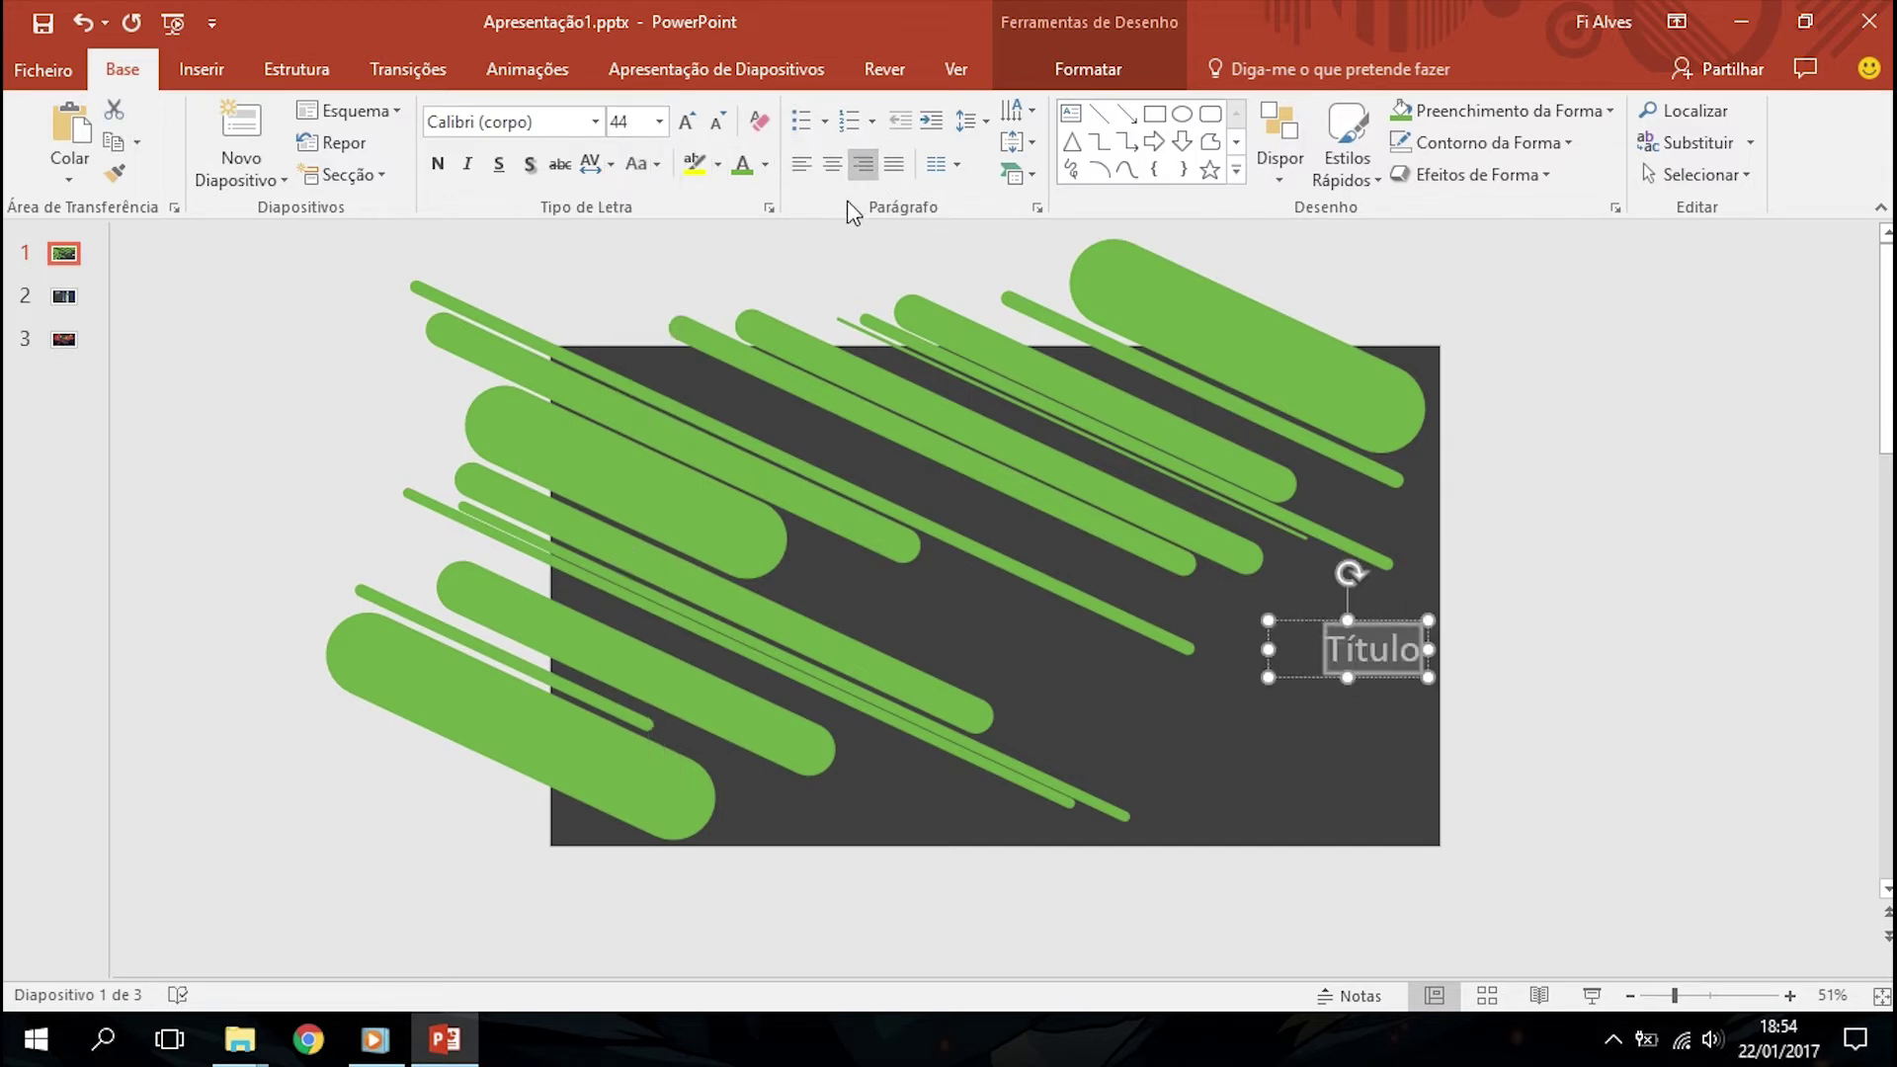
Add a right-aligned 'Subtítulo' text box at size 28 below the title
{"action": "left_click", "coordinate": [1249, 771]}
{"action": "left_click", "coordinate": [200, 69]}
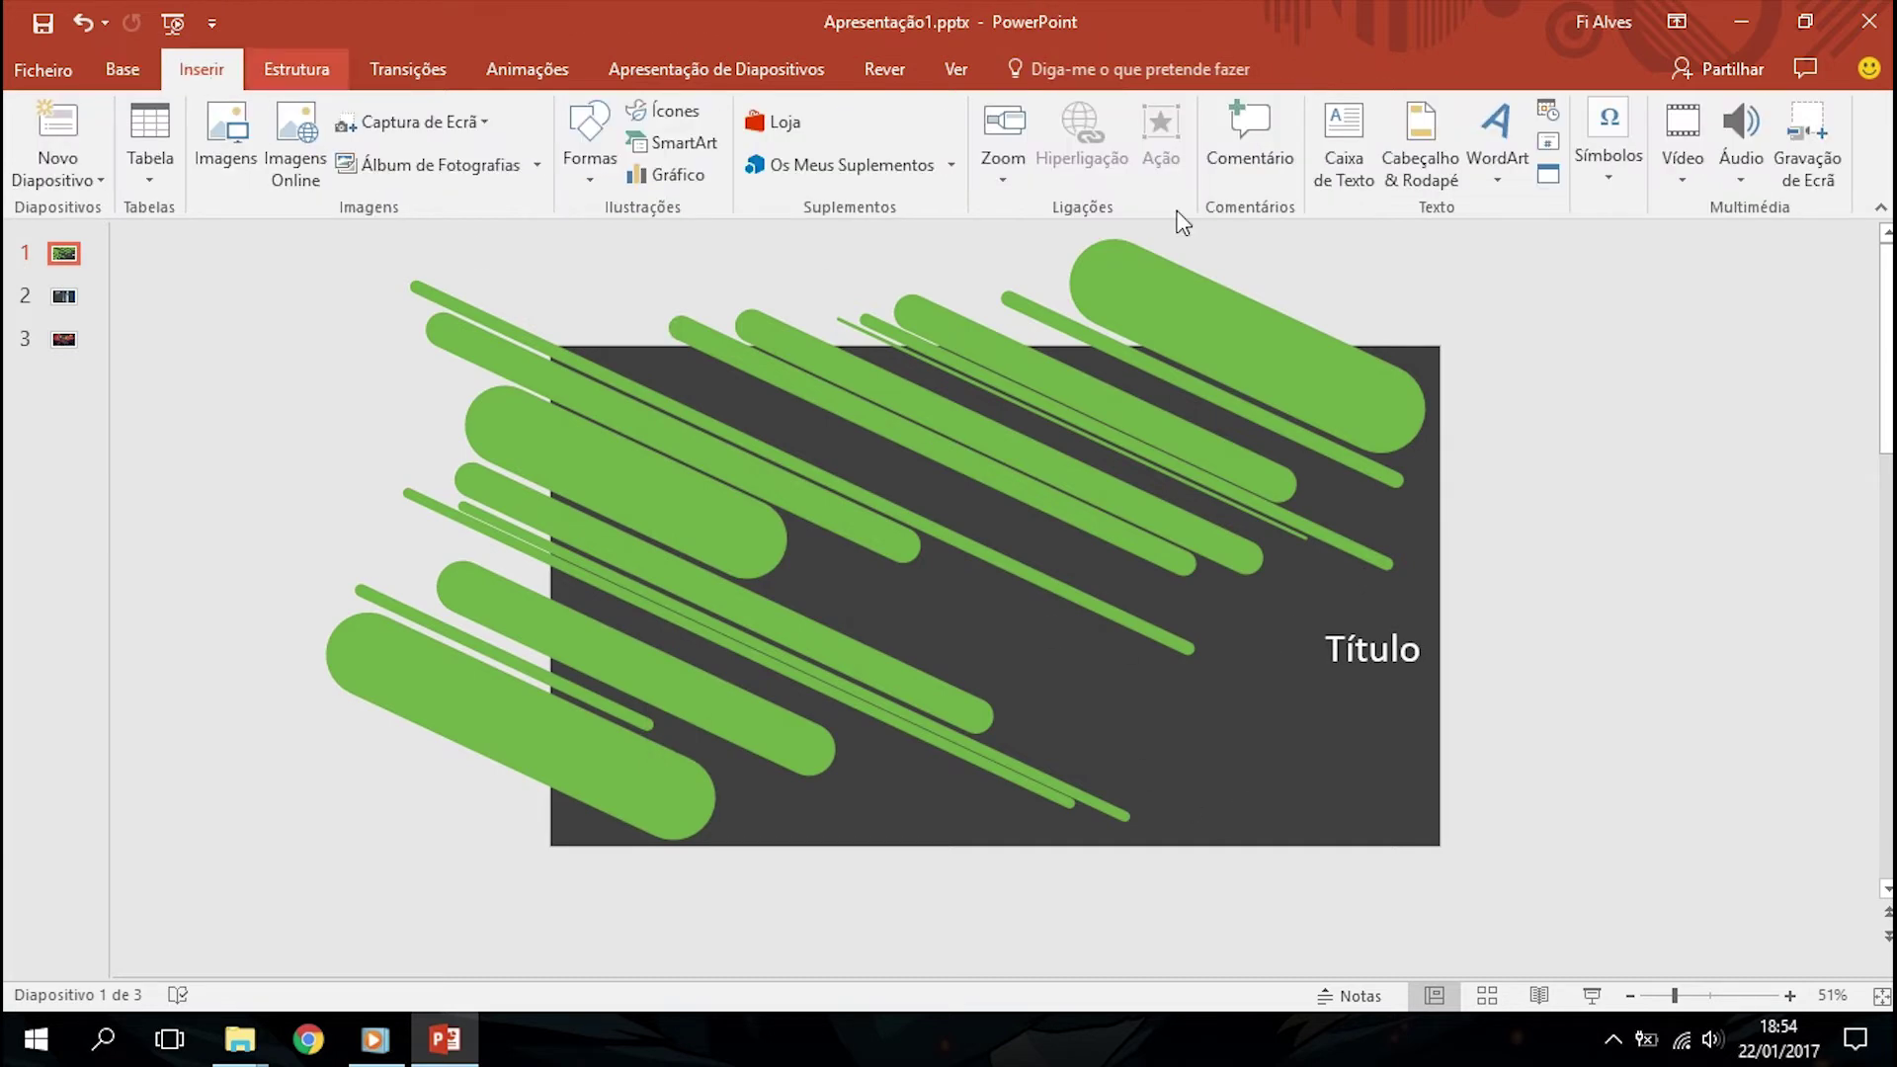
{"action": "left_click", "coordinate": [1344, 148]}
{"action": "left_click_drag", "start_coordinate": [1246, 676], "coordinate": [1428, 734]}
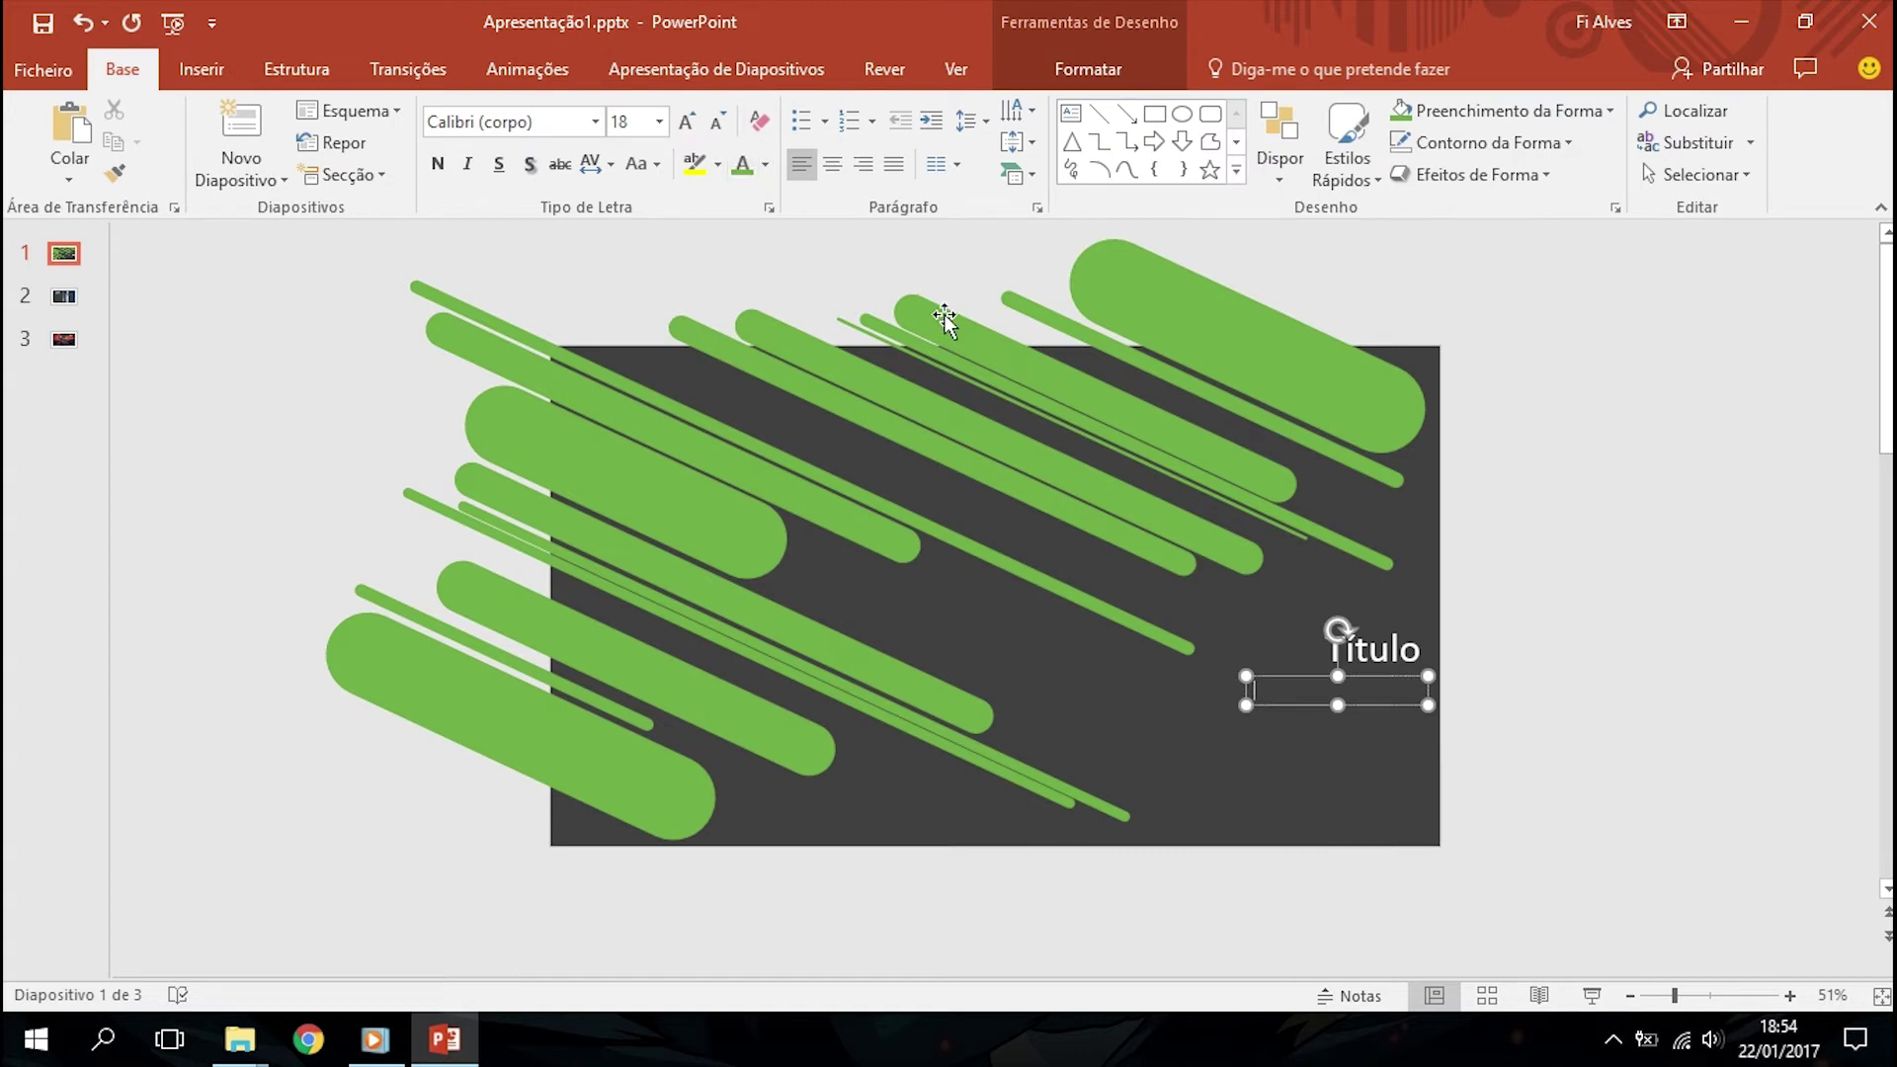
{"action": "type", "text": "subtítulo"}
{"action": "left_click", "coordinate": [864, 164]}
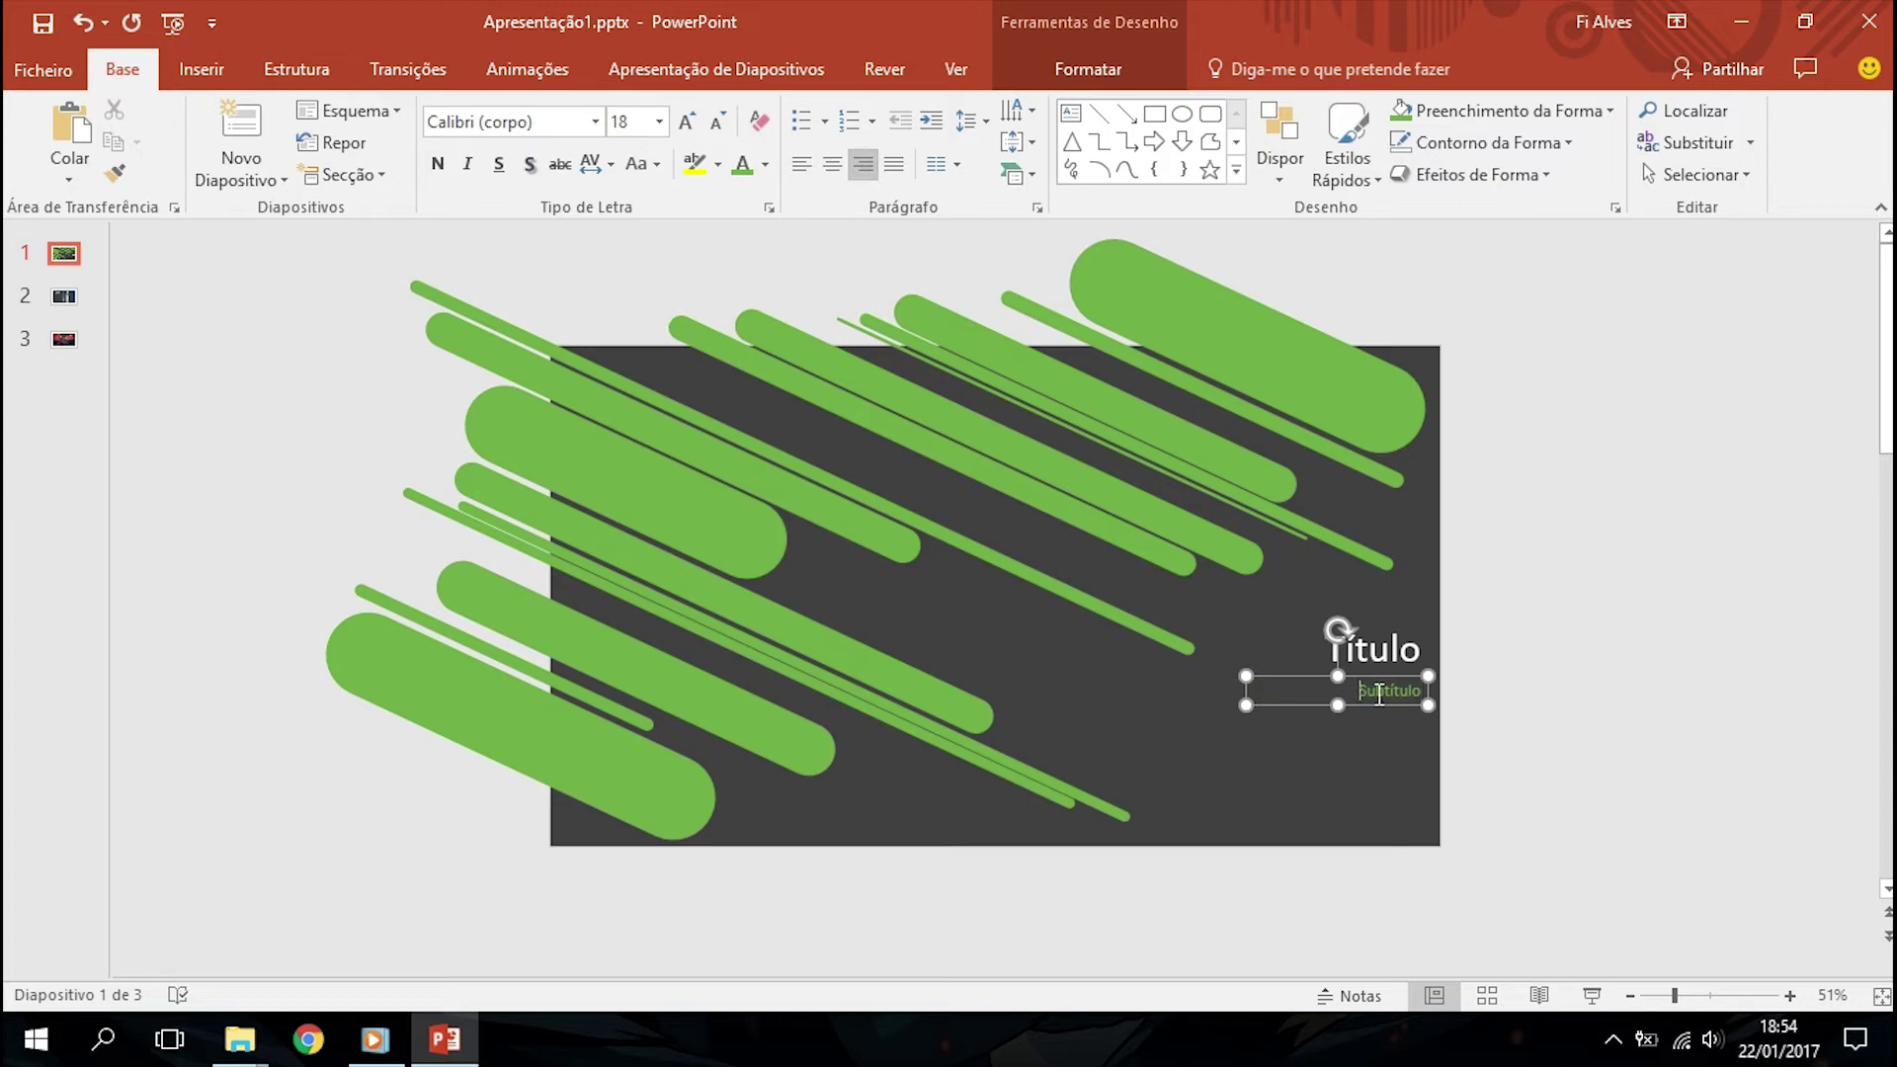
{"action": "double_click", "coordinate": [1379, 695]}
{"action": "left_click", "coordinate": [659, 121]}
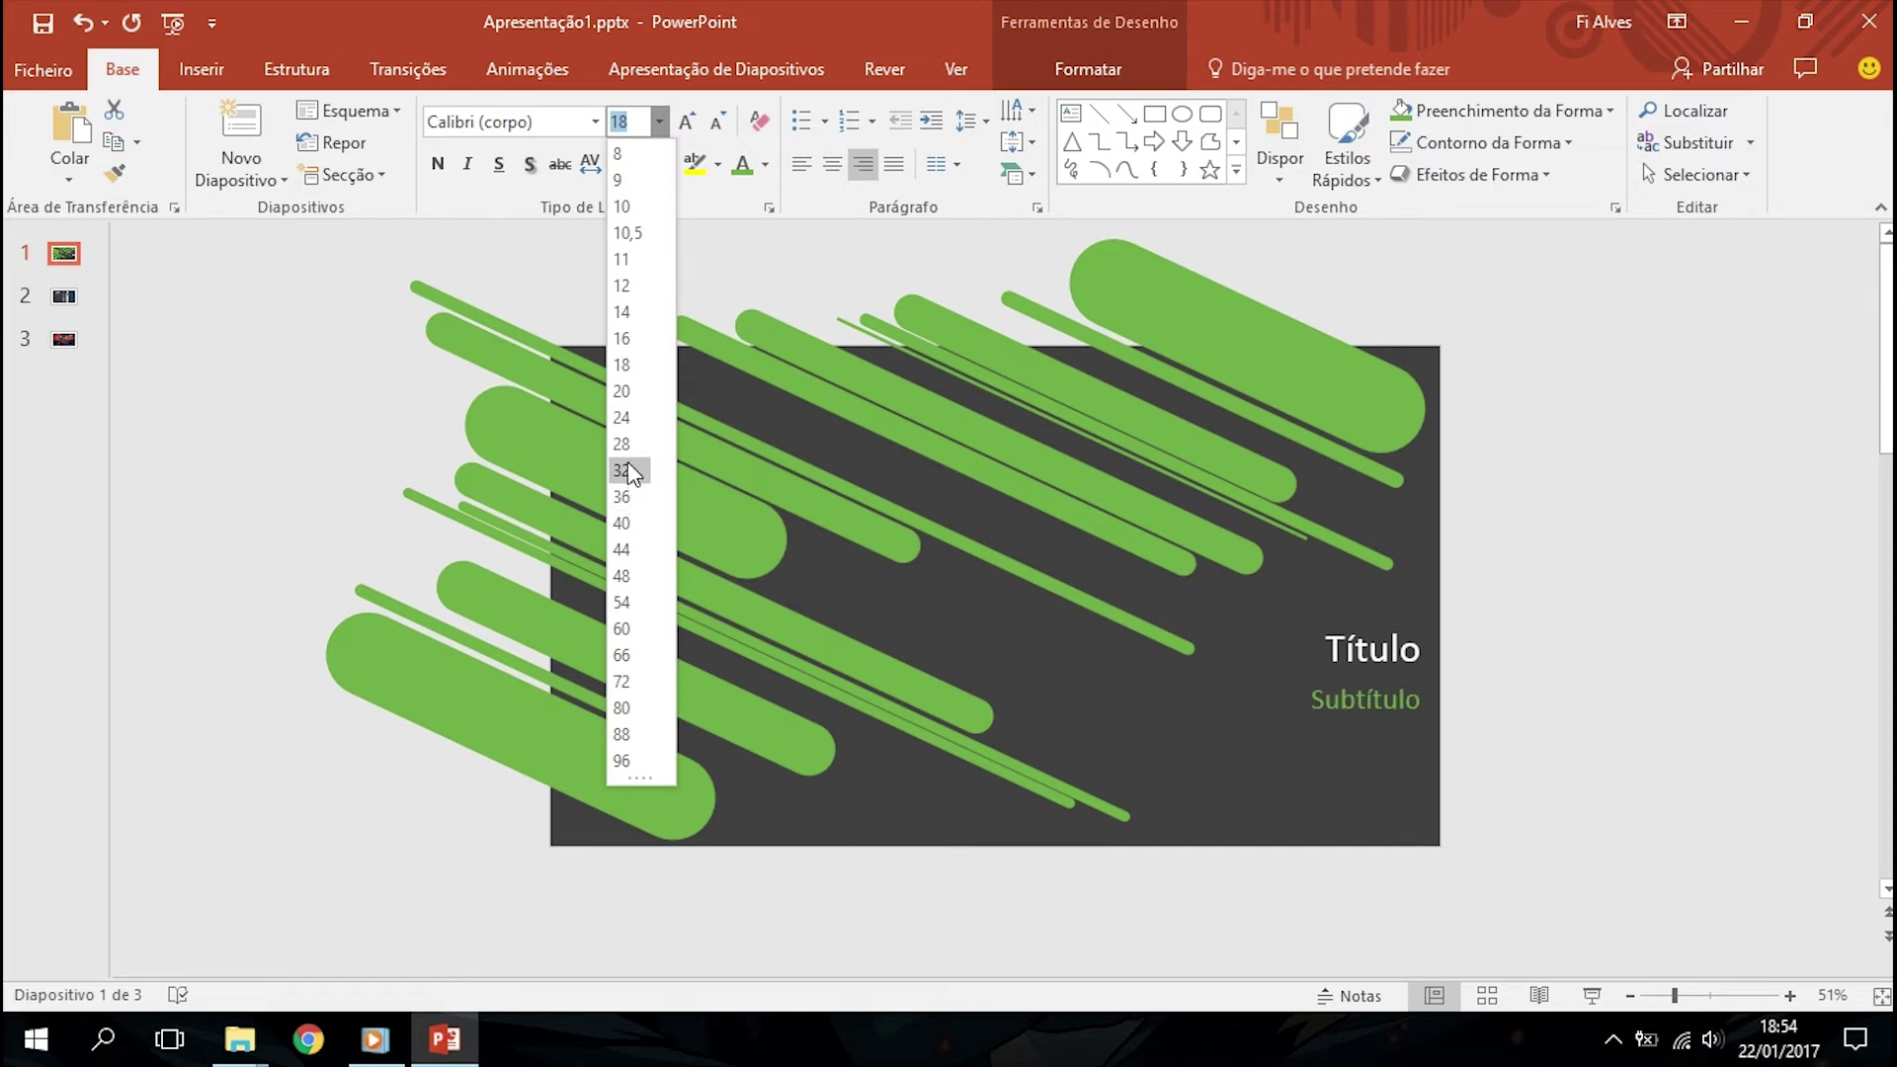
{"action": "left_click", "coordinate": [622, 444]}
Move the subtitle up so it sits directly beneath the title
{"action": "left_click_drag", "start_coordinate": [1370, 682], "coordinate": [1365, 652]}
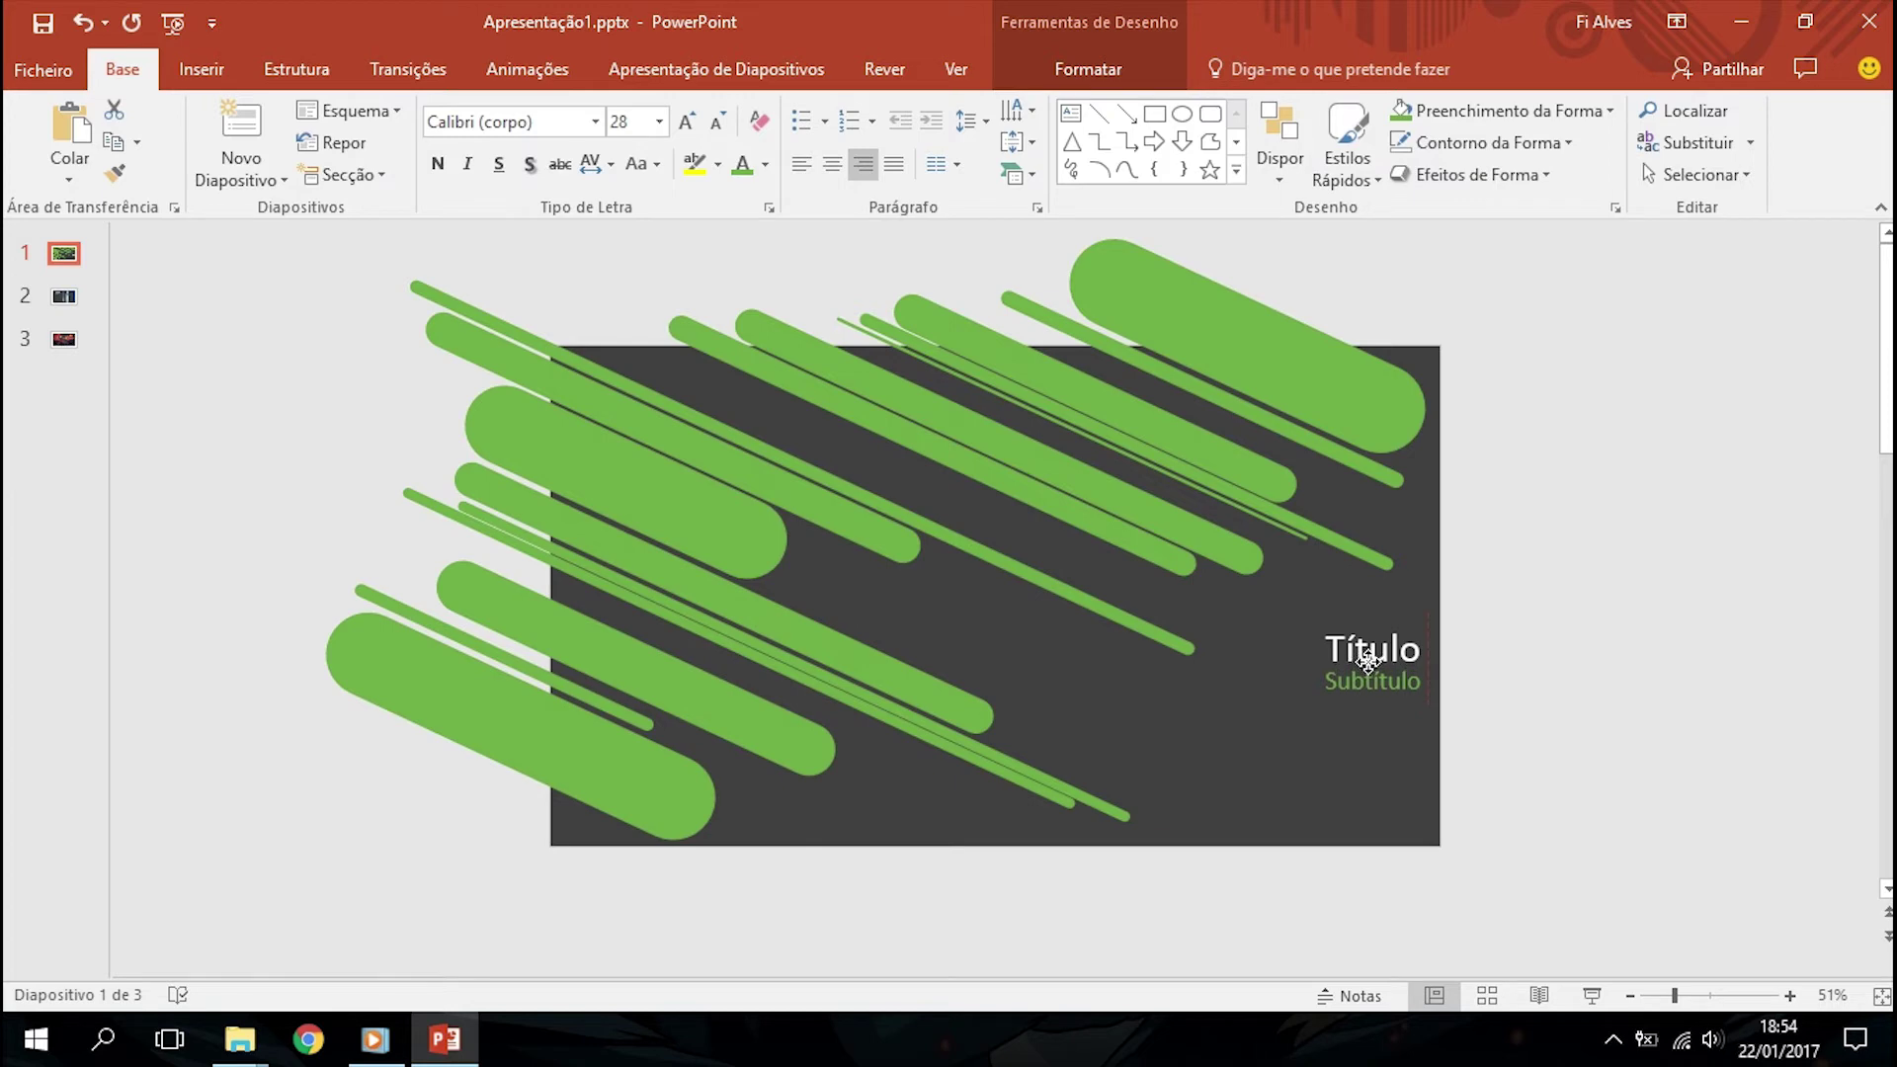
{"action": "mouse_move", "coordinate": [1369, 657]}
{"action": "left_mouse_down"}
{"action": "mouse_move", "coordinate": [1347, 666]}
{"action": "mouse_move", "coordinate": [1371, 624]}
{"action": "left_mouse_up"}
{"action": "left_click", "coordinate": [1368, 649]}
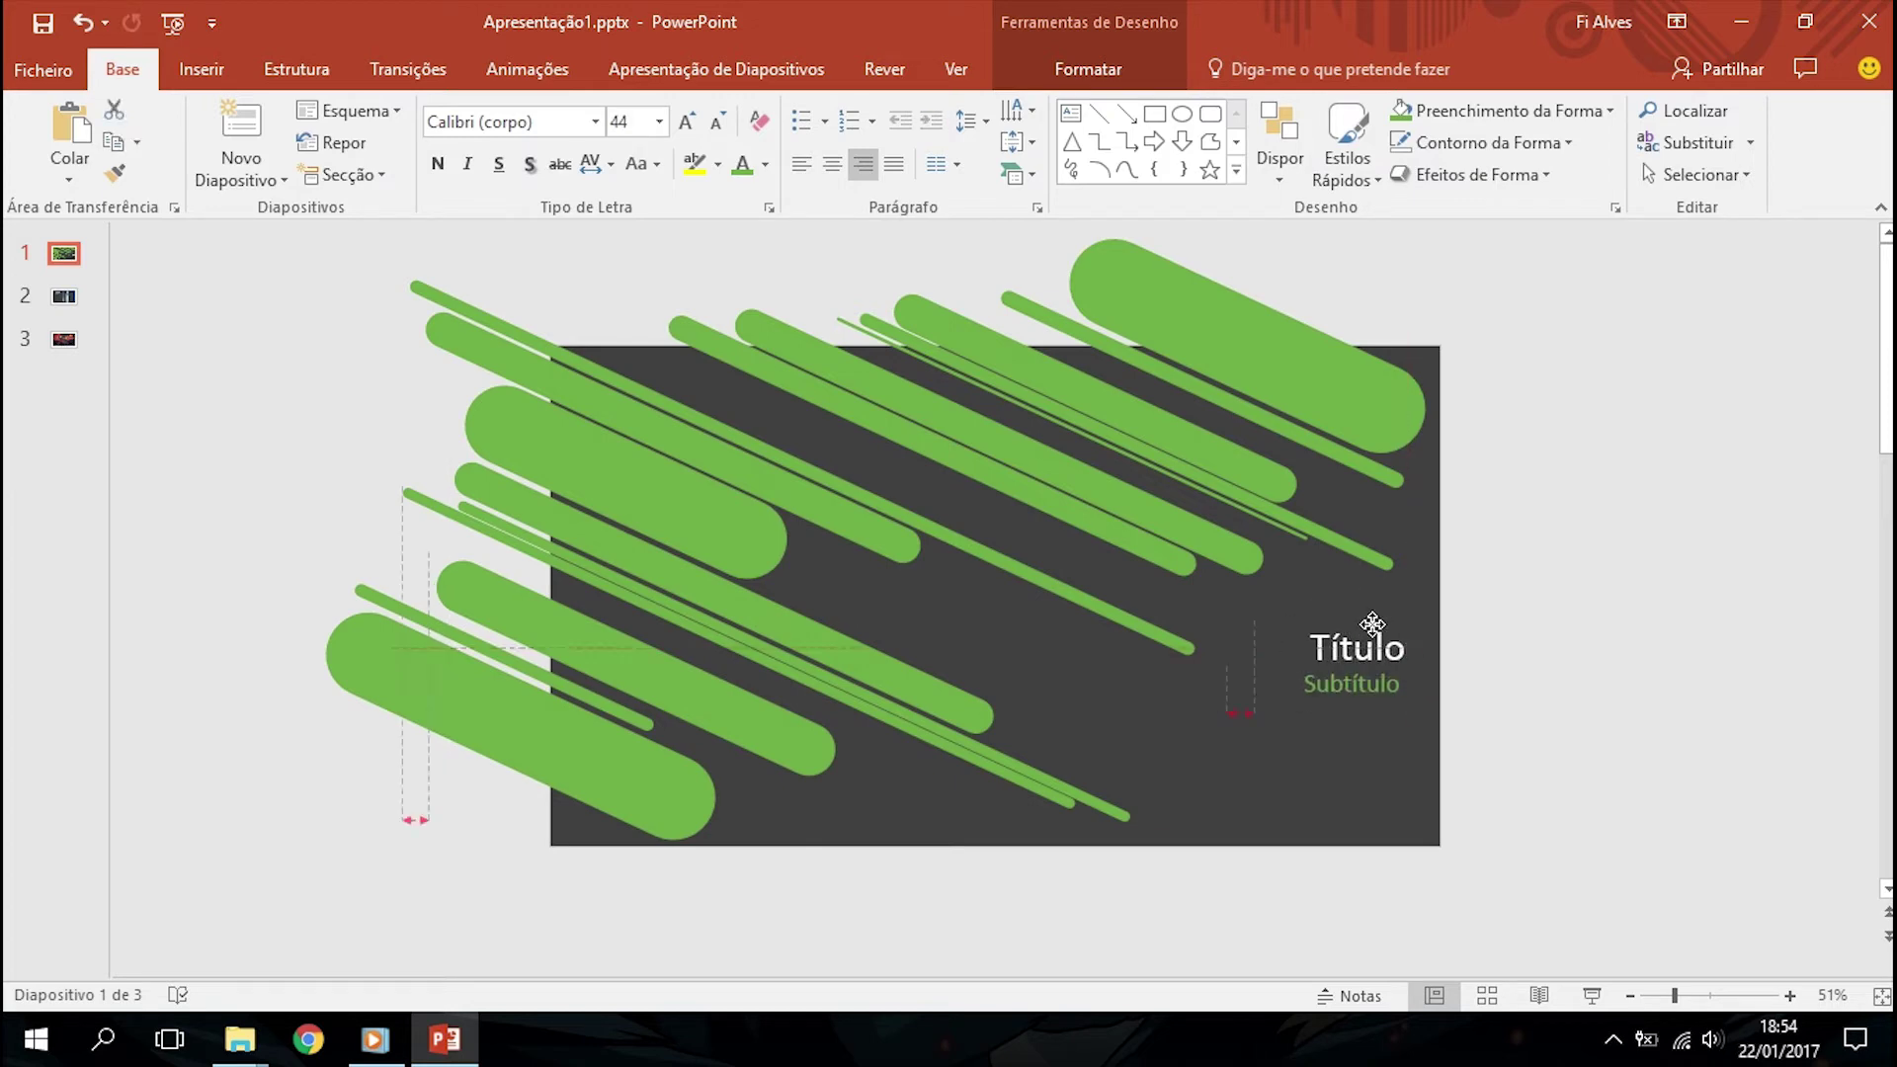
{"action": "left_click", "coordinate": [1363, 732]}
{"action": "left_click", "coordinate": [202, 68]}
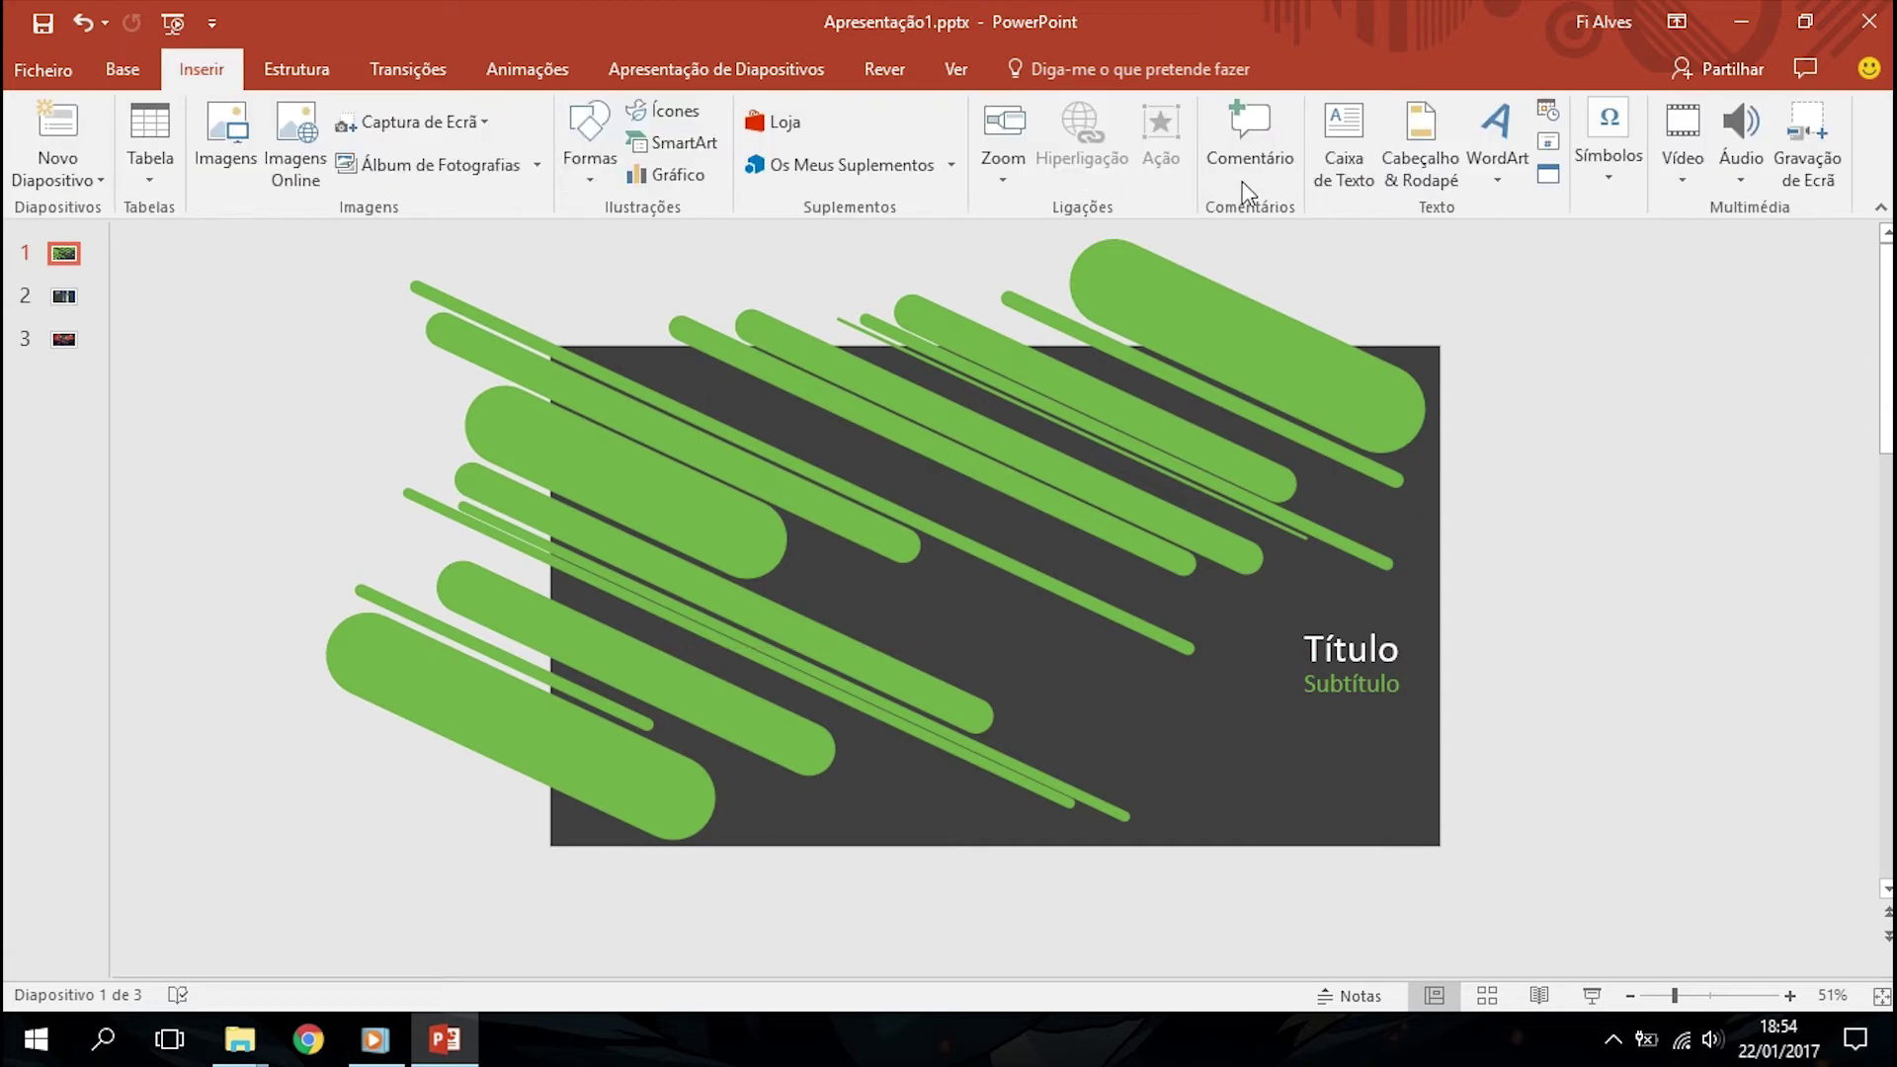
Add a right-aligned 'Pequena introdução' text box and enlarge its text with Ctrl+]
{"action": "left_click", "coordinate": [1334, 148]}
{"action": "mouse_move", "coordinate": [1188, 703]}
{"action": "left_mouse_down"}
{"action": "mouse_move", "coordinate": [1369, 770]}
{"action": "mouse_move", "coordinate": [1421, 811]}
{"action": "left_mouse_up"}
{"action": "type", "text": "Pequena introdução"}
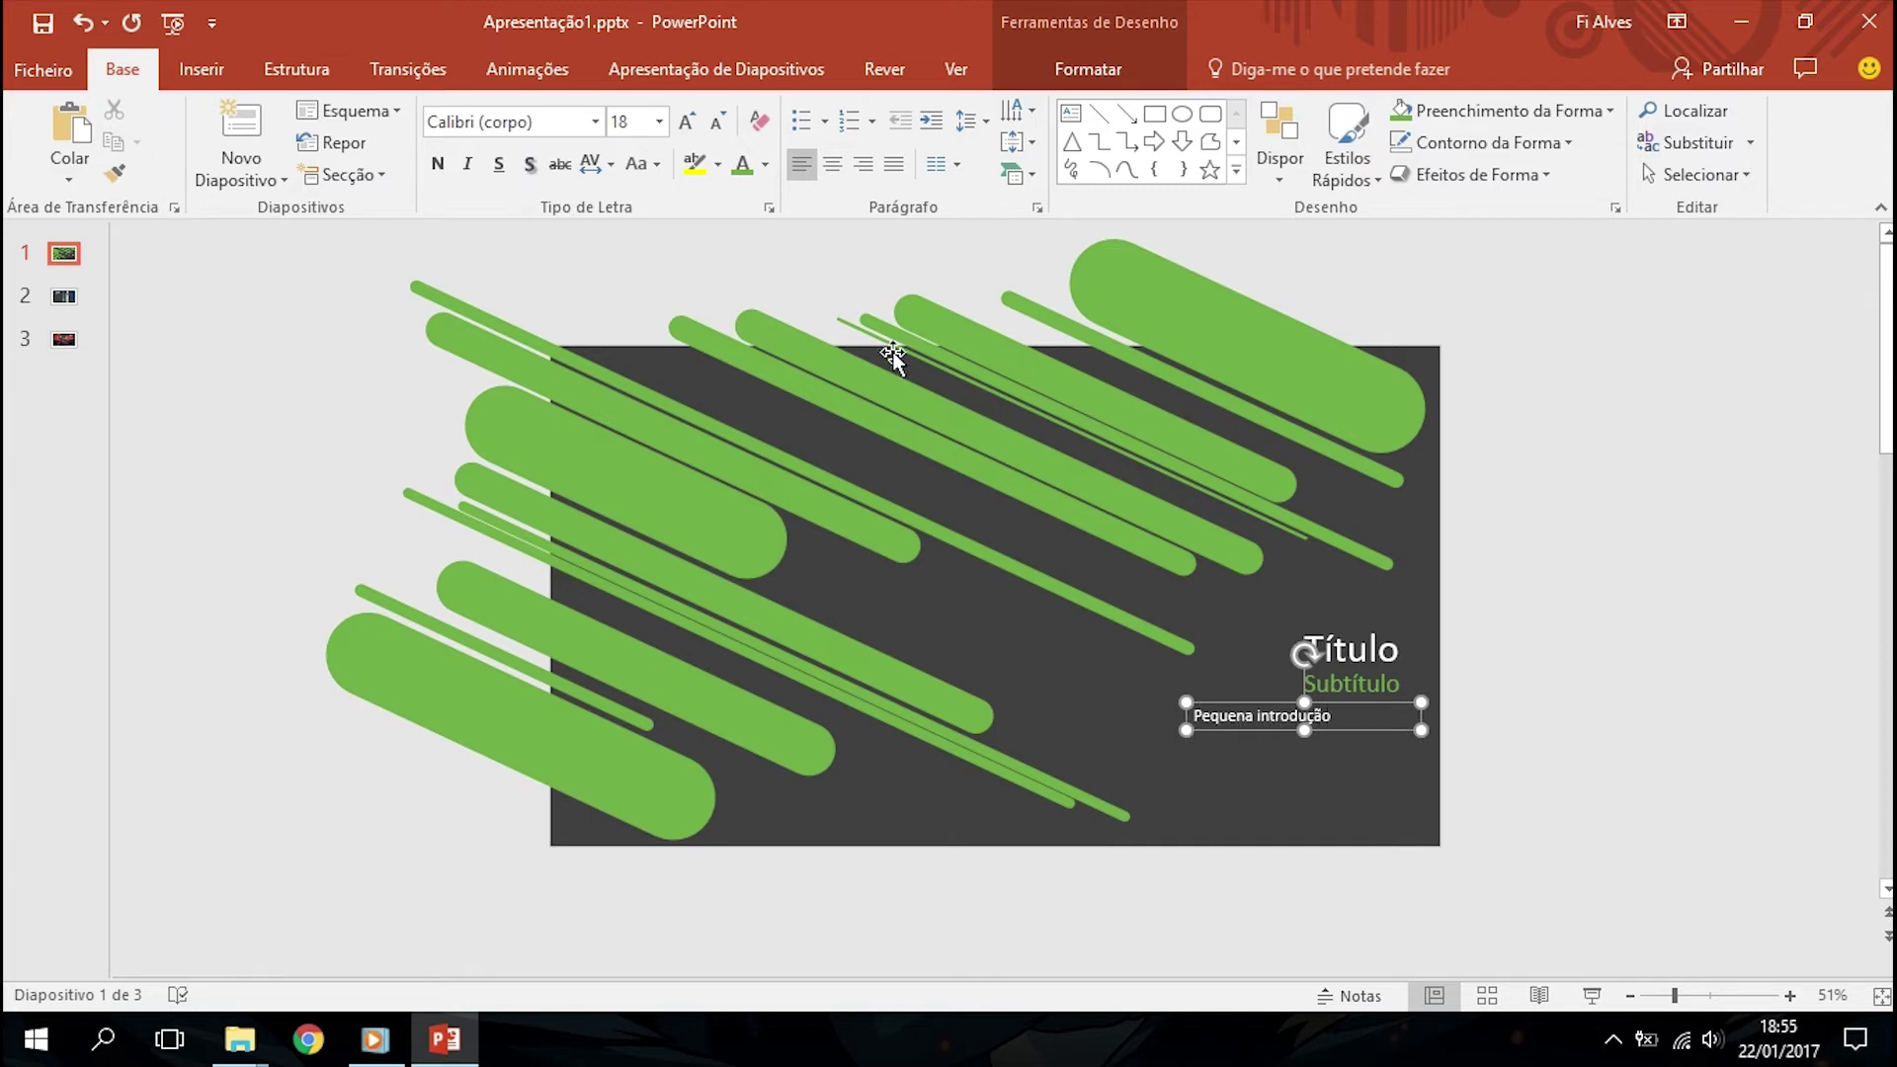
{"action": "left_click", "coordinate": [863, 164]}
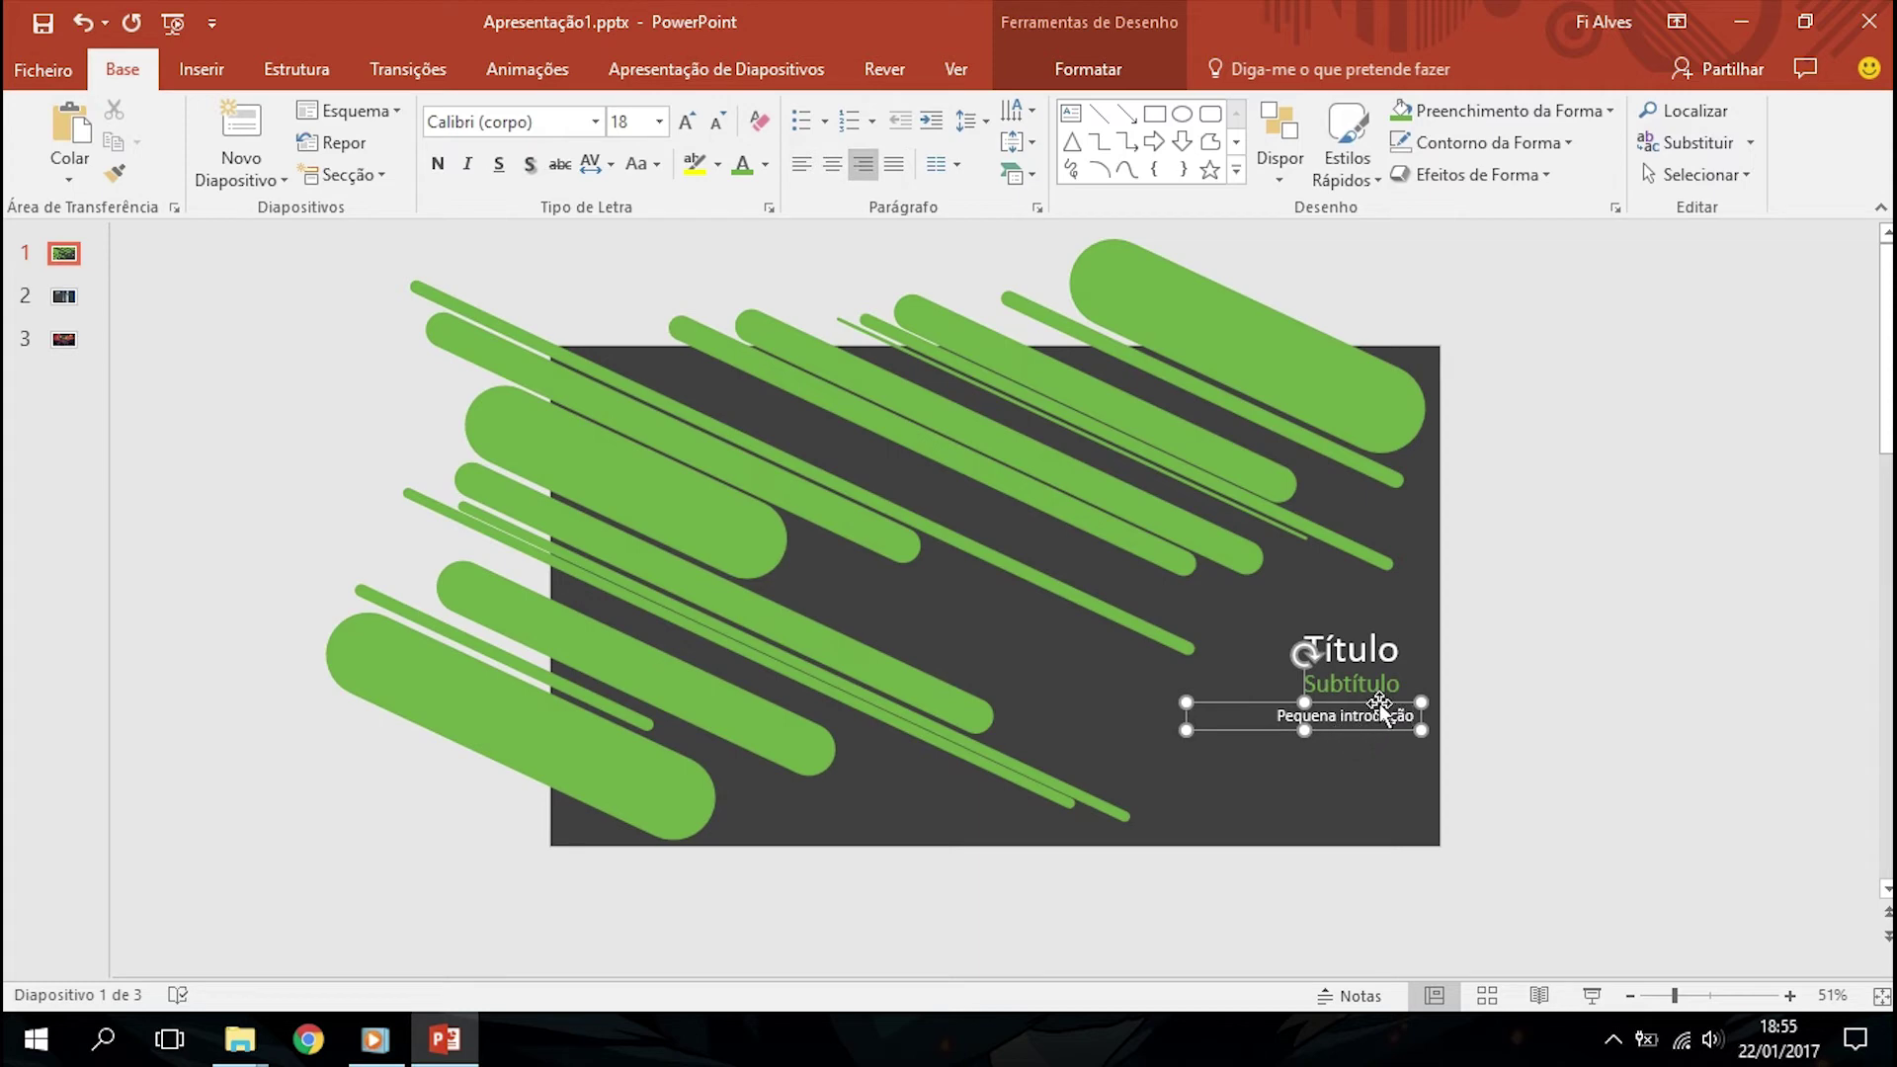
{"action": "left_click_drag", "start_coordinate": [1379, 704], "coordinate": [1366, 706]}
{"action": "double_click", "coordinate": [1341, 719]}
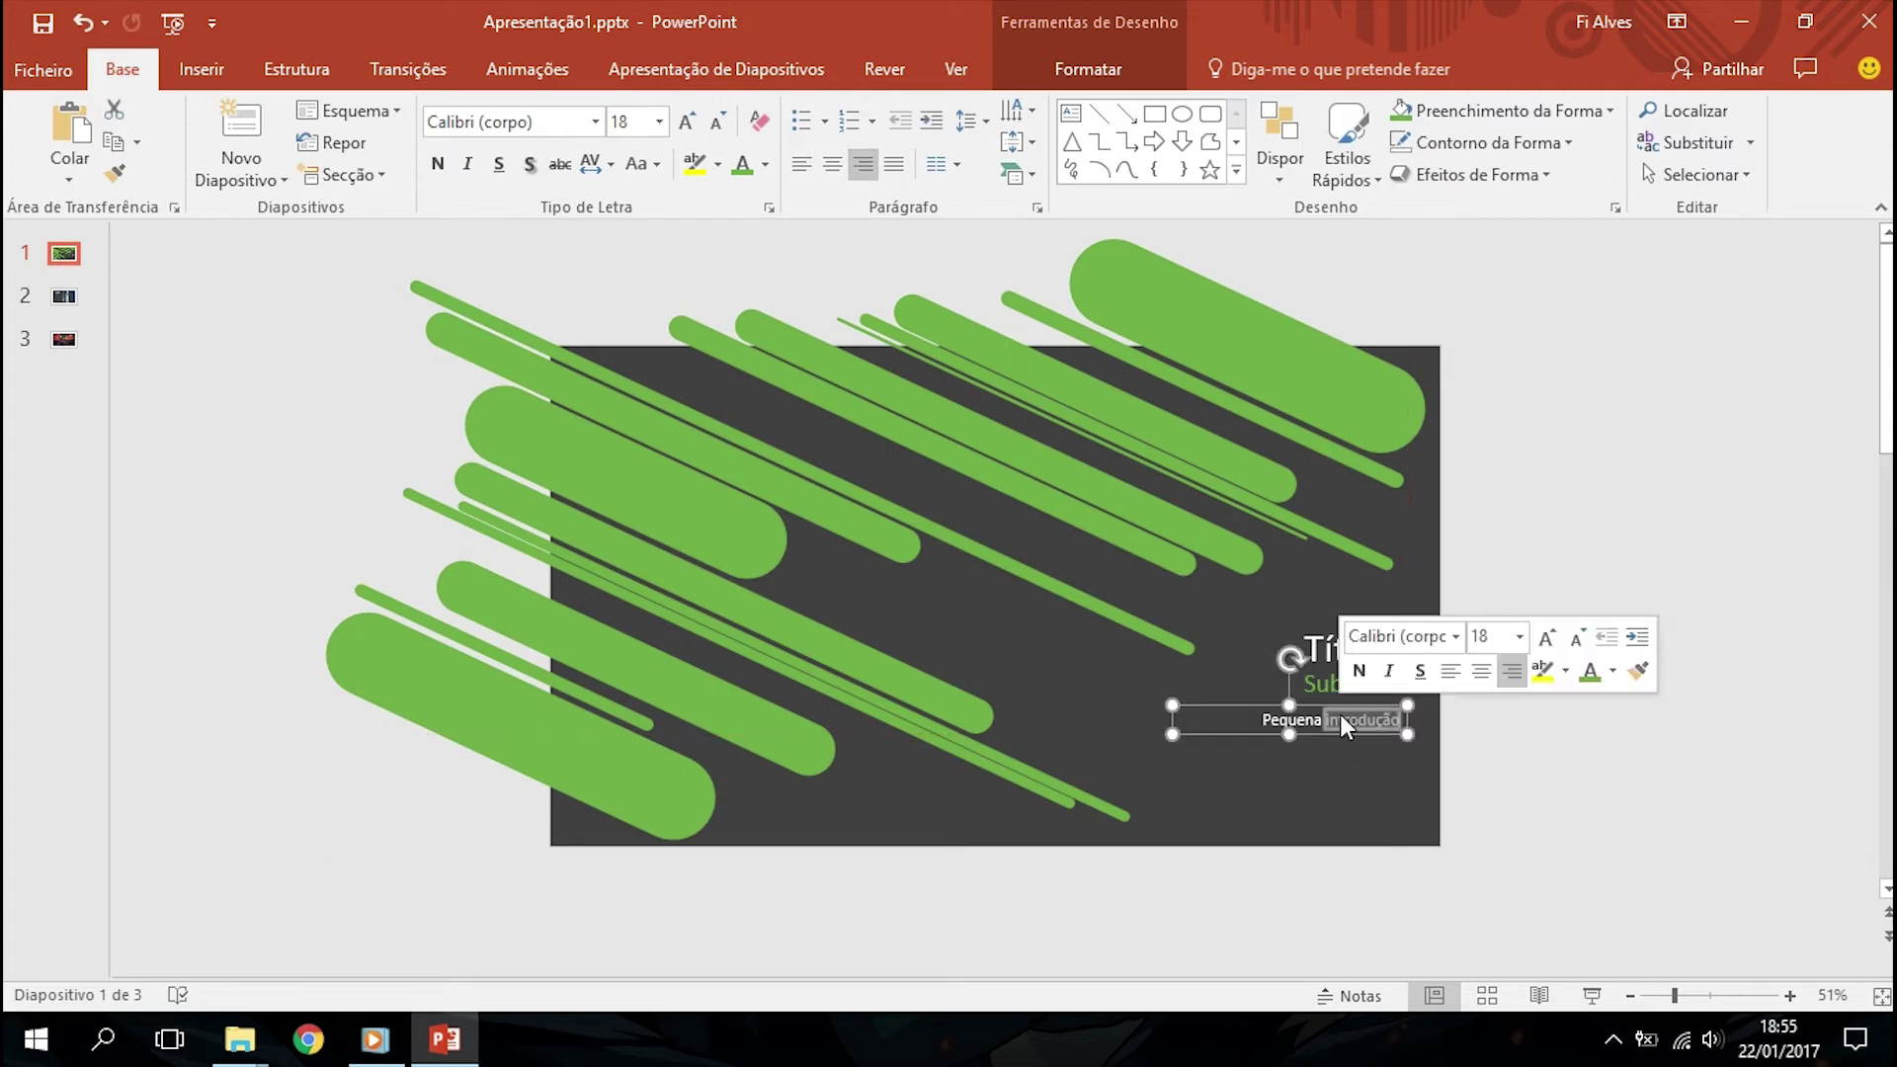
{"action": "key", "text": "ctrl+shift+period"}
Move the introduction line up to sit just below the subtitle
{"action": "left_click", "coordinate": [1354, 763]}
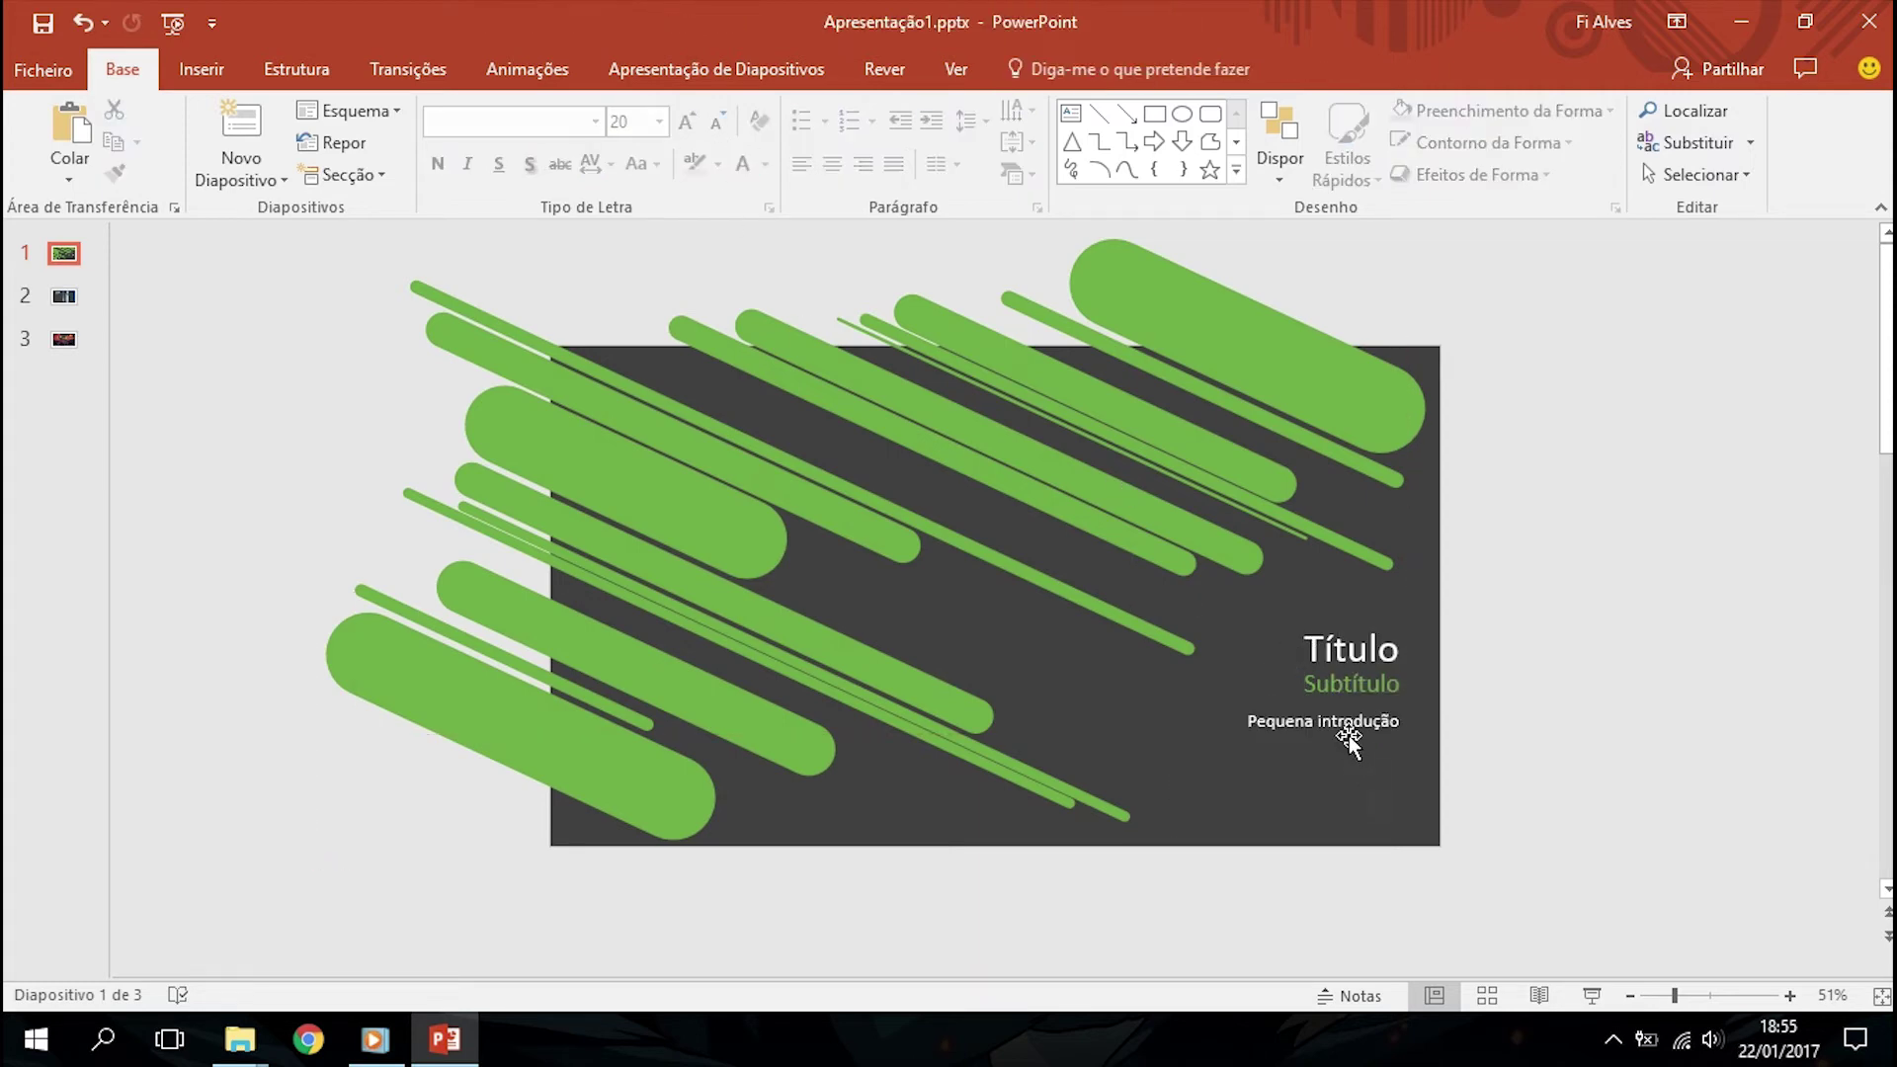
{"action": "left_click_drag", "start_coordinate": [1349, 735], "coordinate": [1357, 715]}
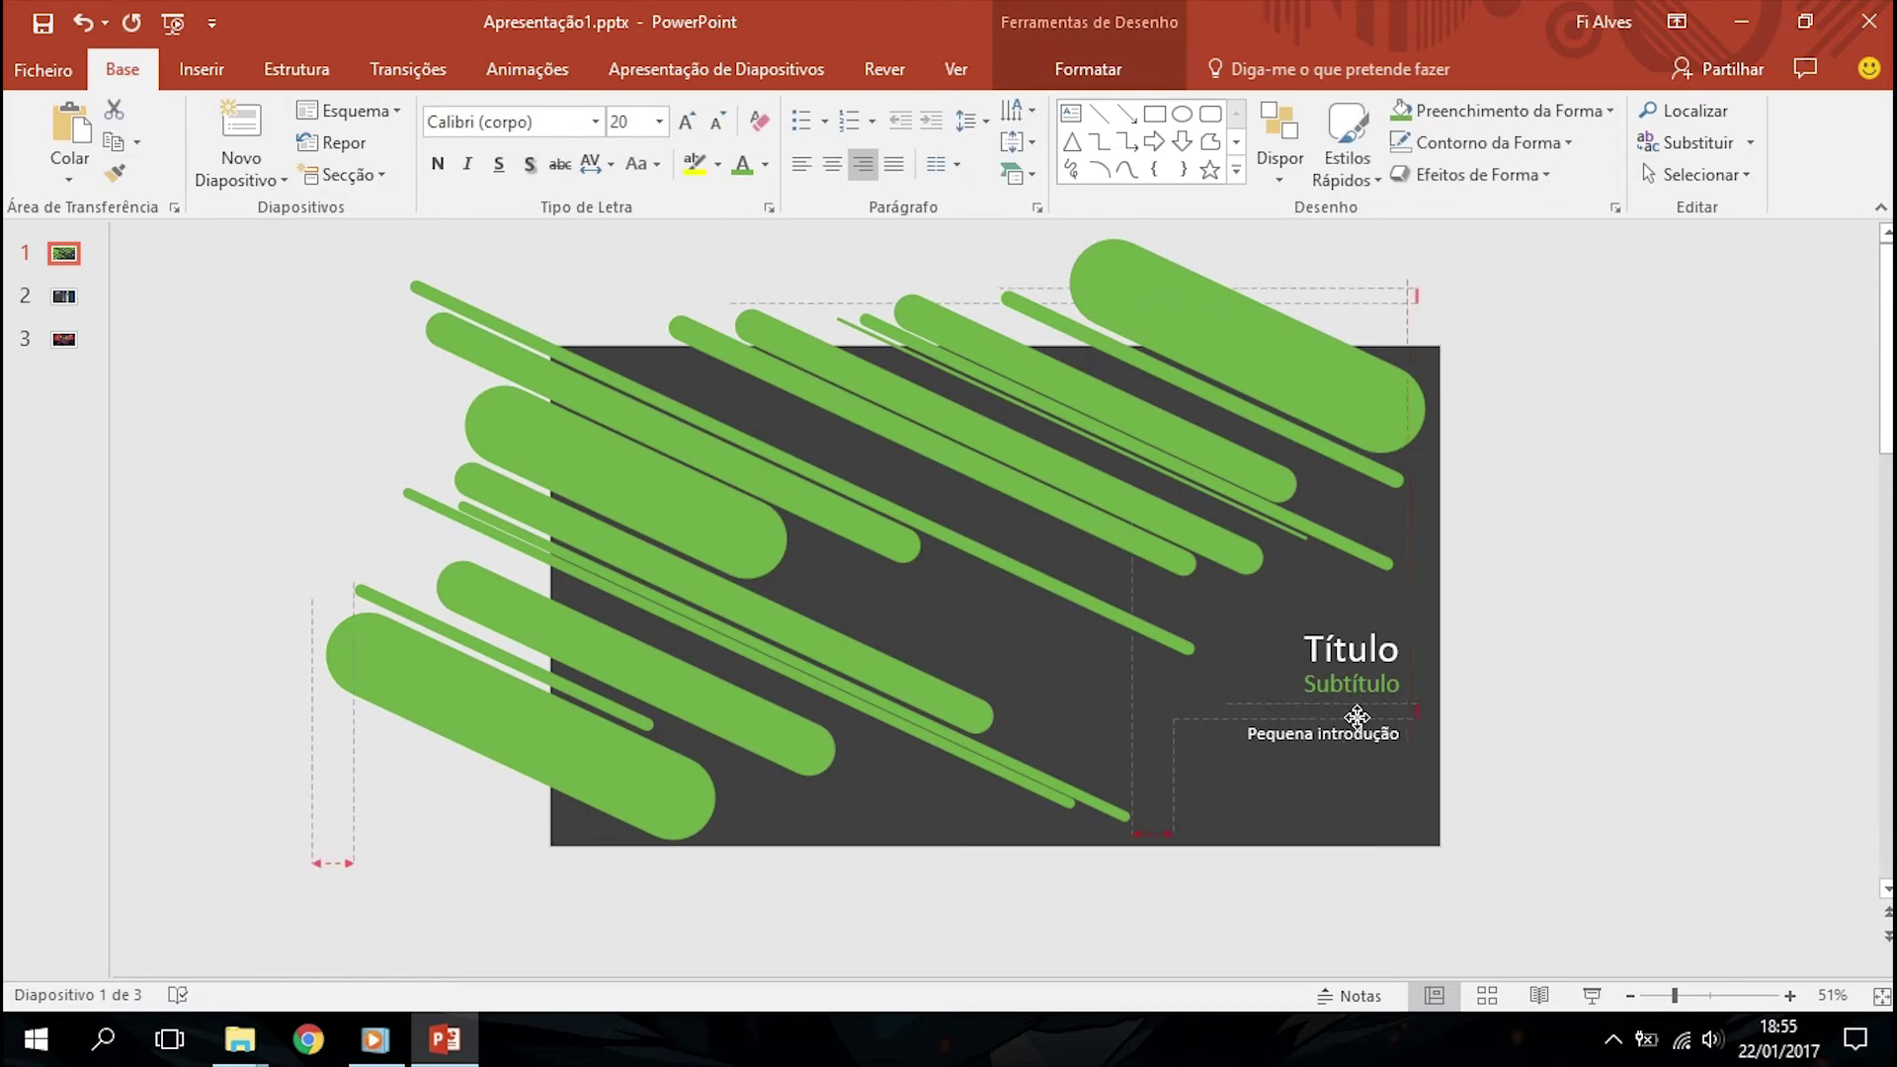
{"action": "left_click", "coordinate": [1105, 674]}
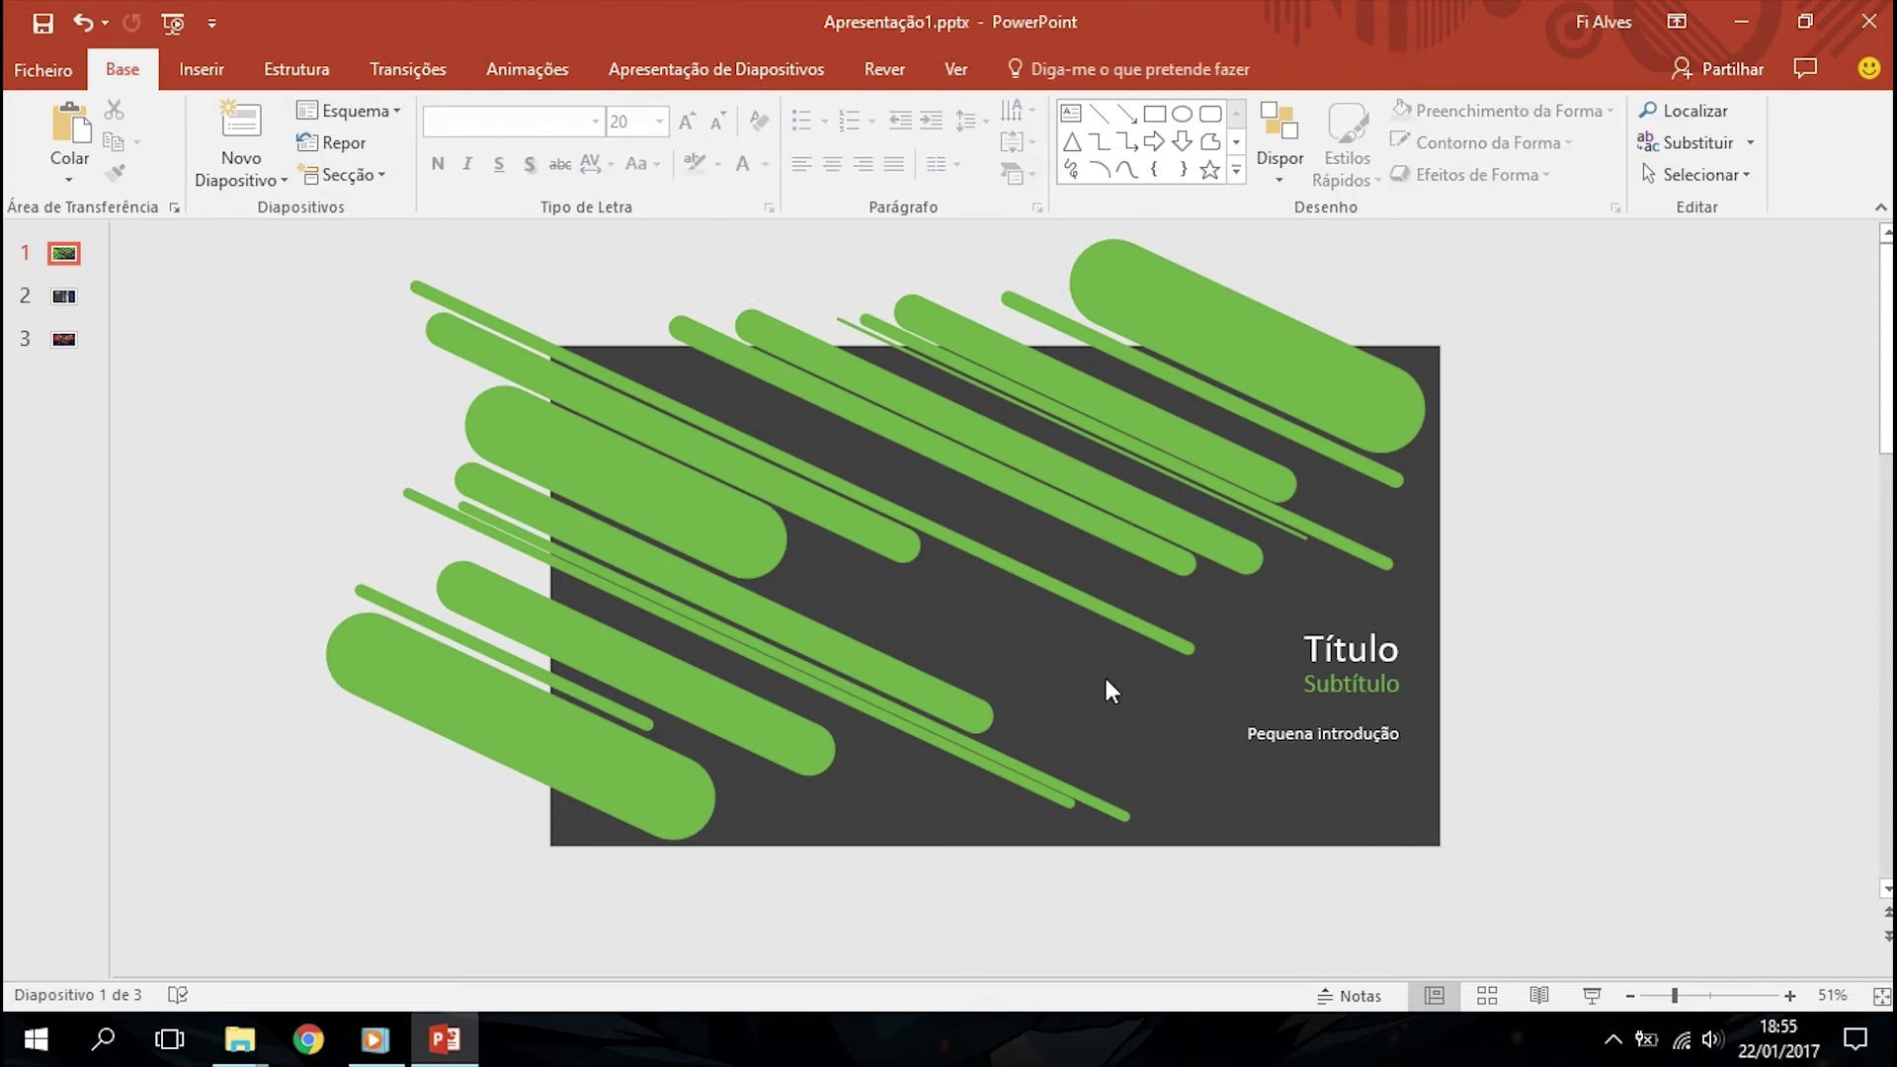
{"action": "left_click", "coordinate": [1322, 417]}
Select every green bar and line from top-right to lower-left and group them with Agrupar
{"action": "left_click", "coordinate": [1295, 446], "text": "shift"}
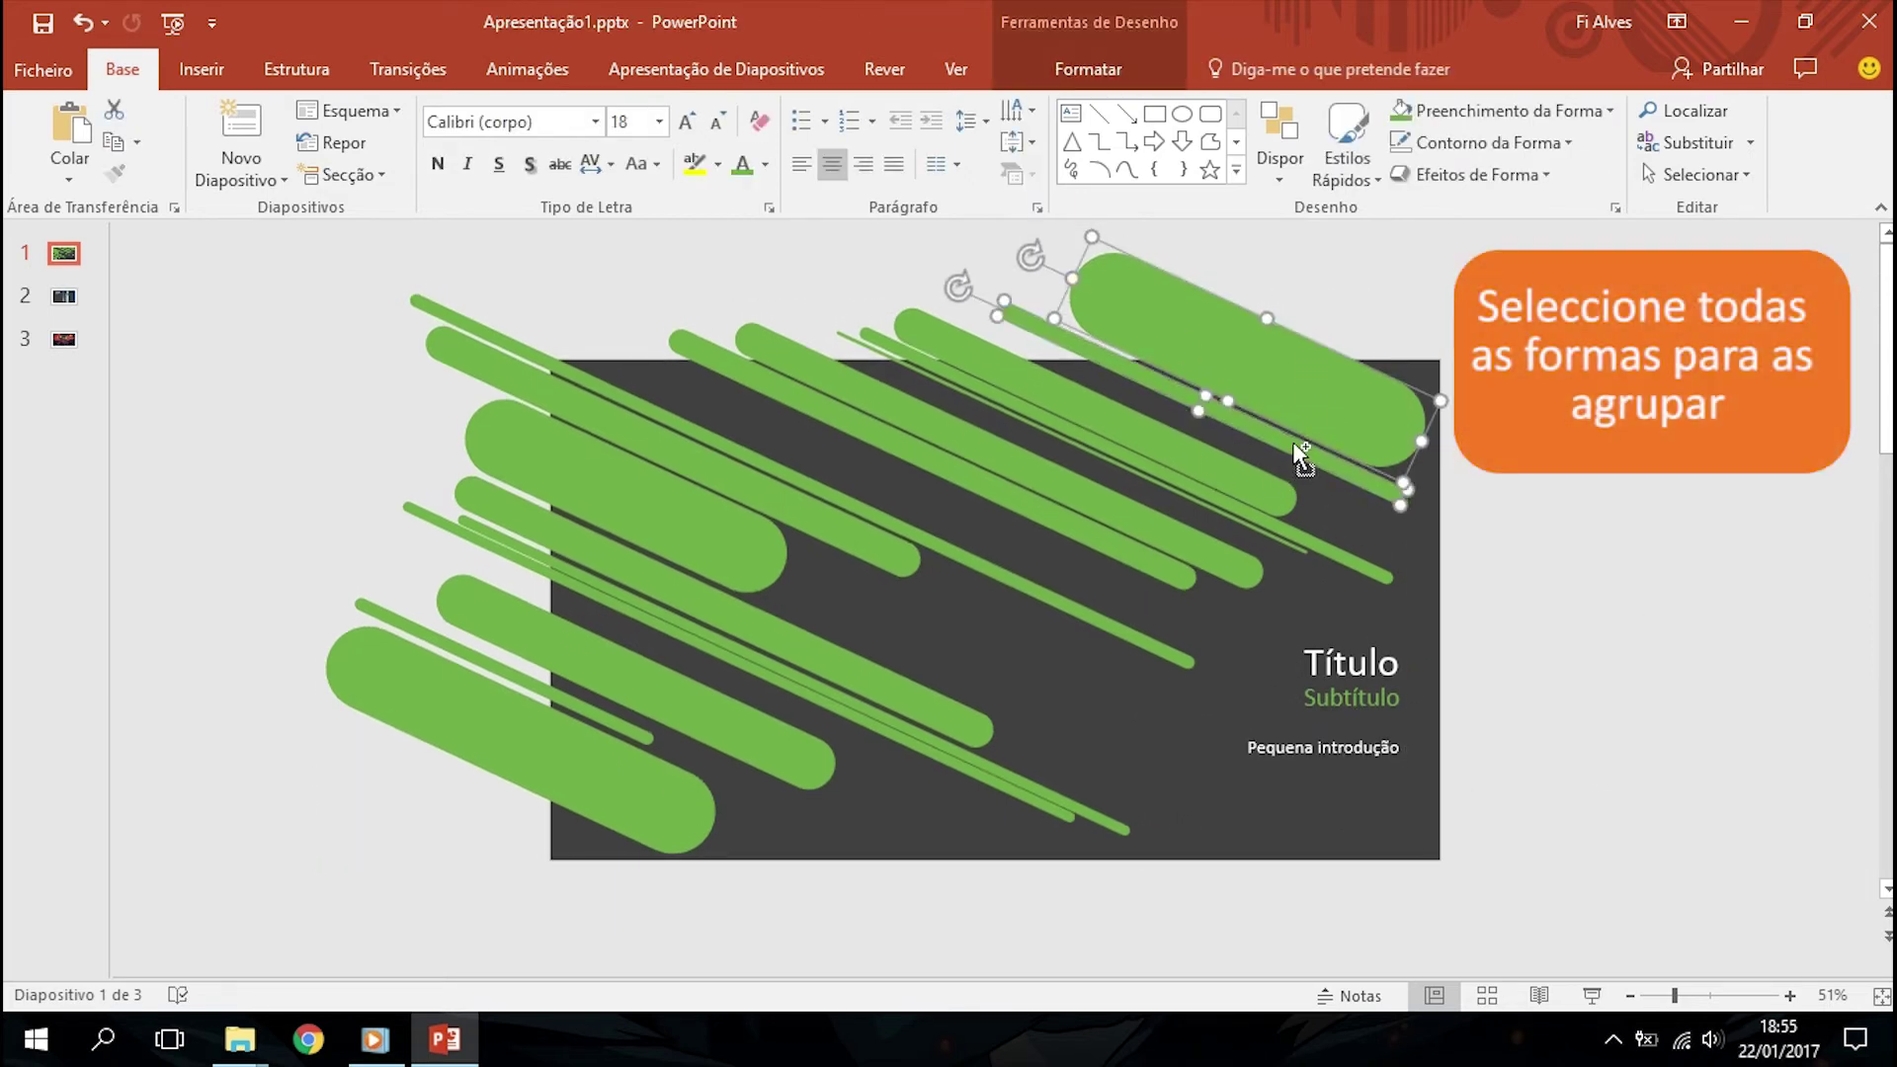
{"action": "left_click", "coordinate": [1280, 503], "text": "shift"}
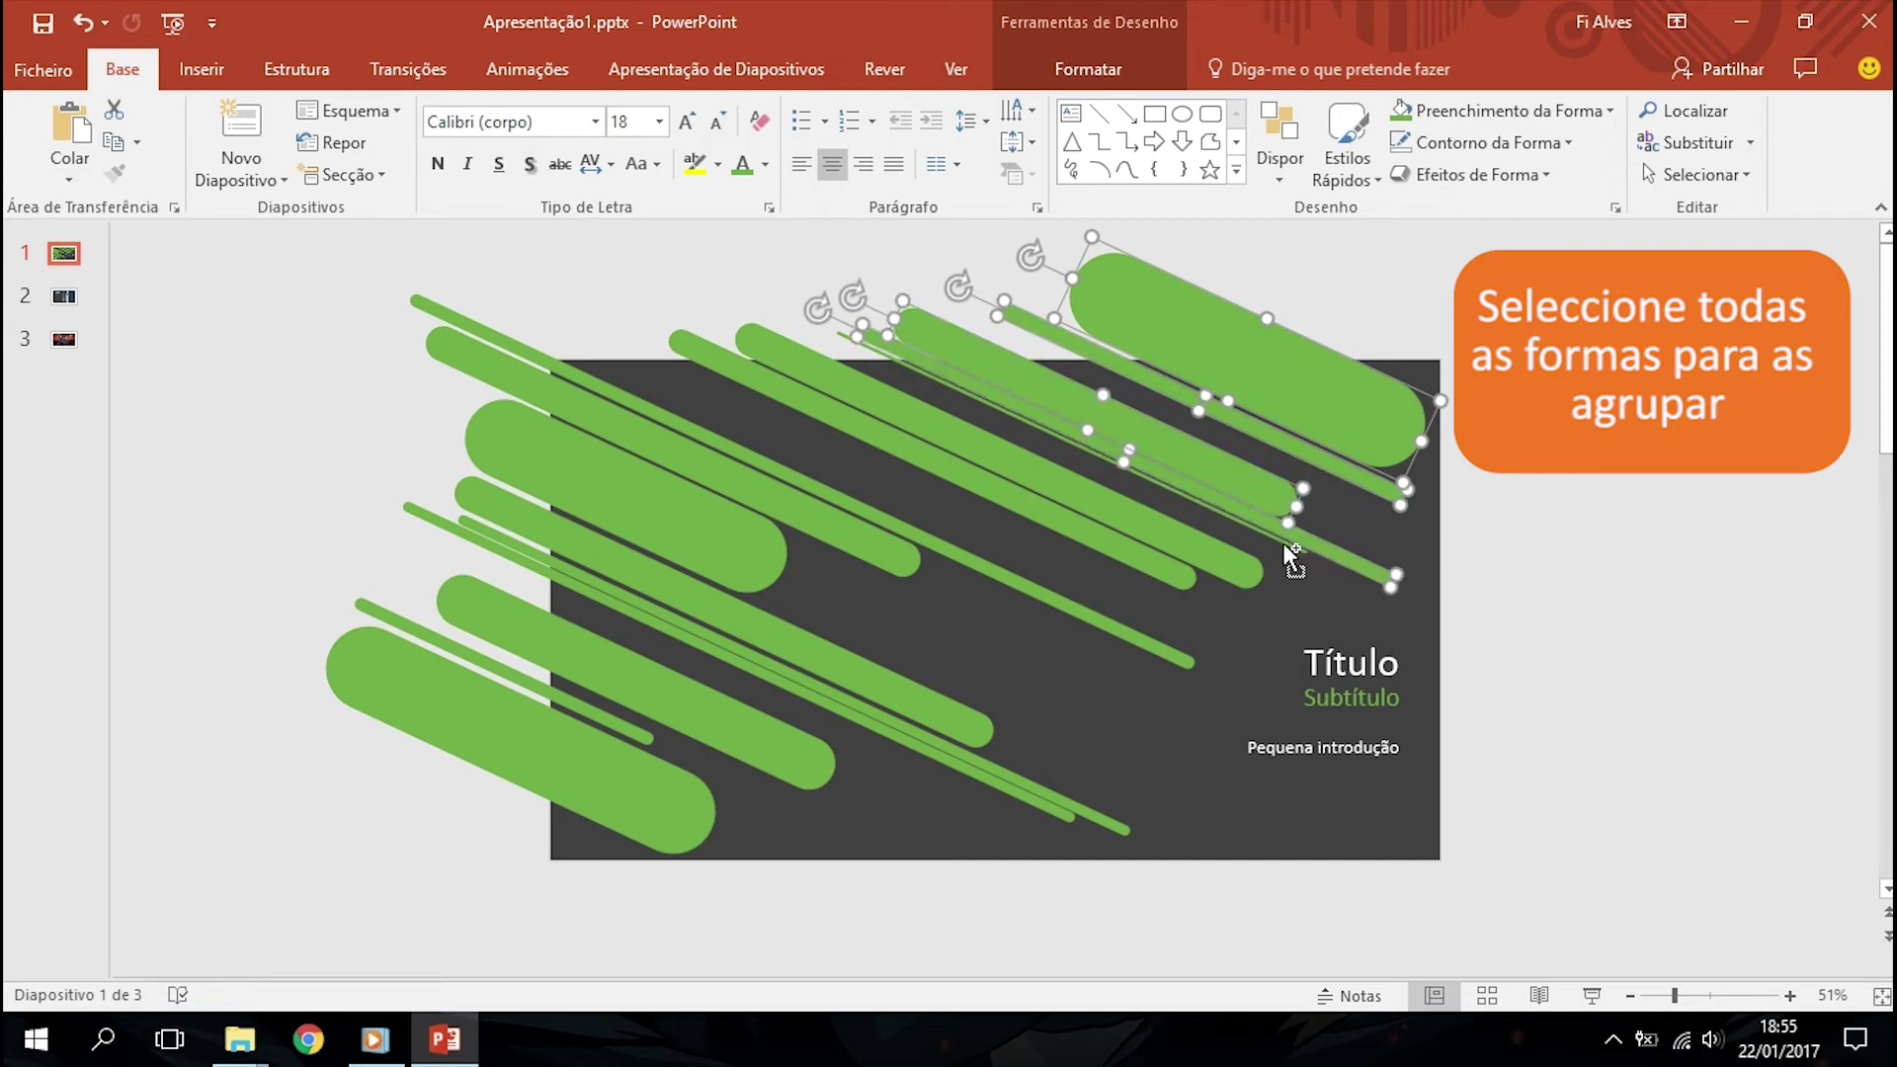
{"action": "left_click", "coordinate": [1290, 553], "text": "shift"}
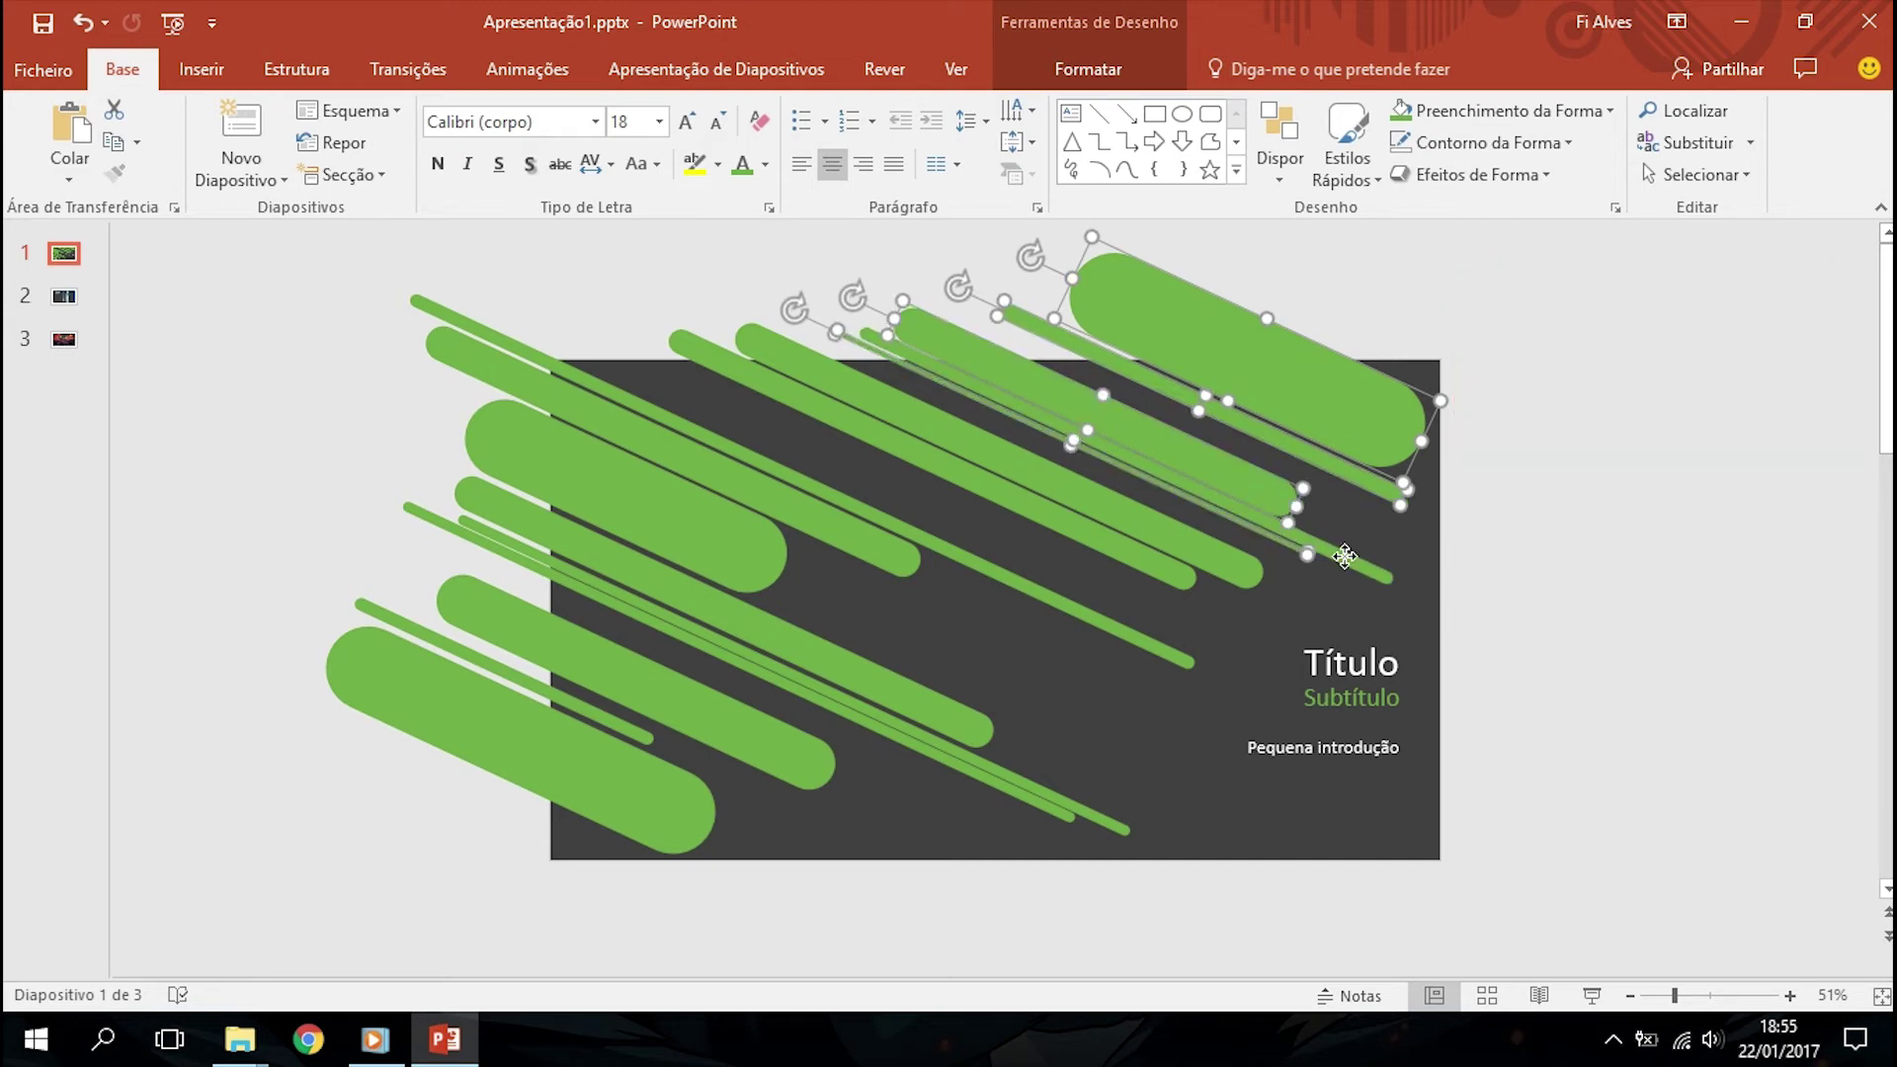
{"action": "left_click", "coordinate": [1345, 556], "text": "shift"}
{"action": "left_click", "coordinate": [1201, 560], "text": "shift"}
{"action": "left_click", "coordinate": [1176, 569], "text": "shift"}
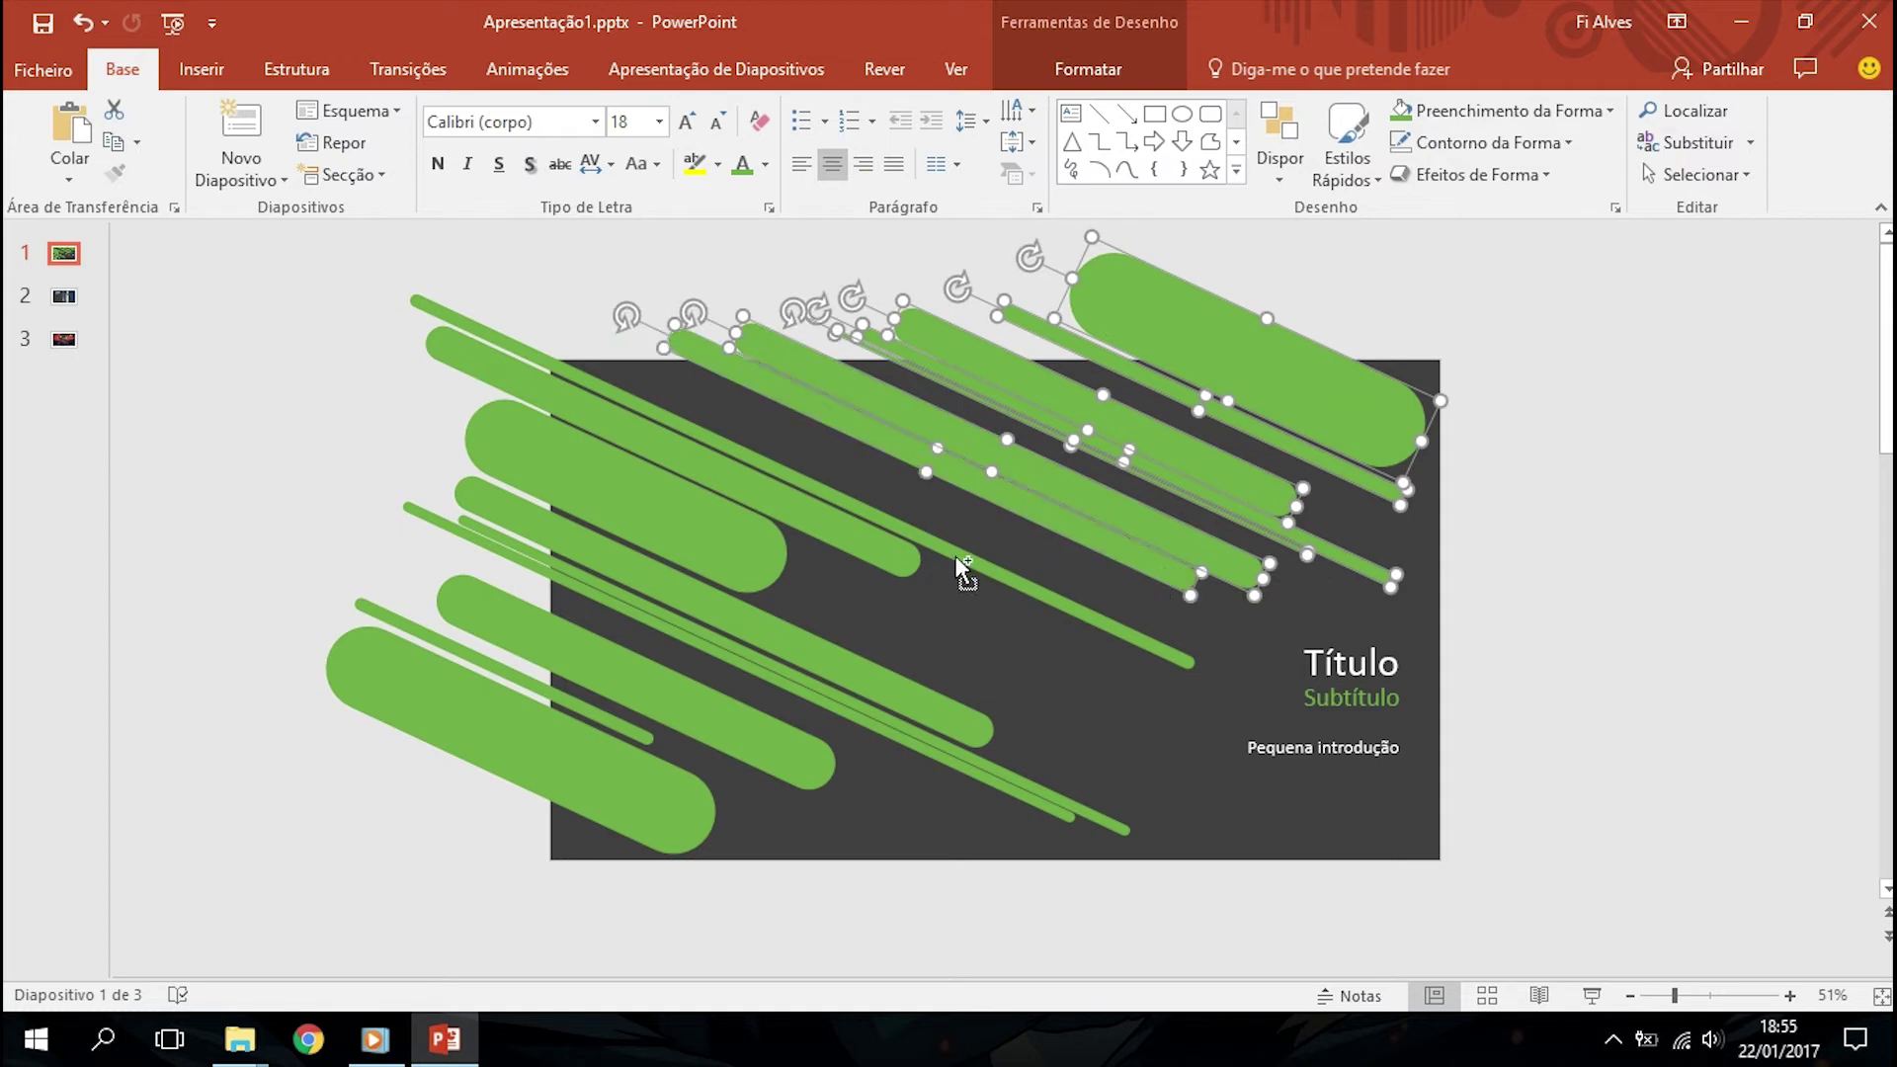
{"action": "left_click", "coordinate": [957, 549], "text": "shift"}
{"action": "left_click", "coordinate": [882, 543], "text": "shift"}
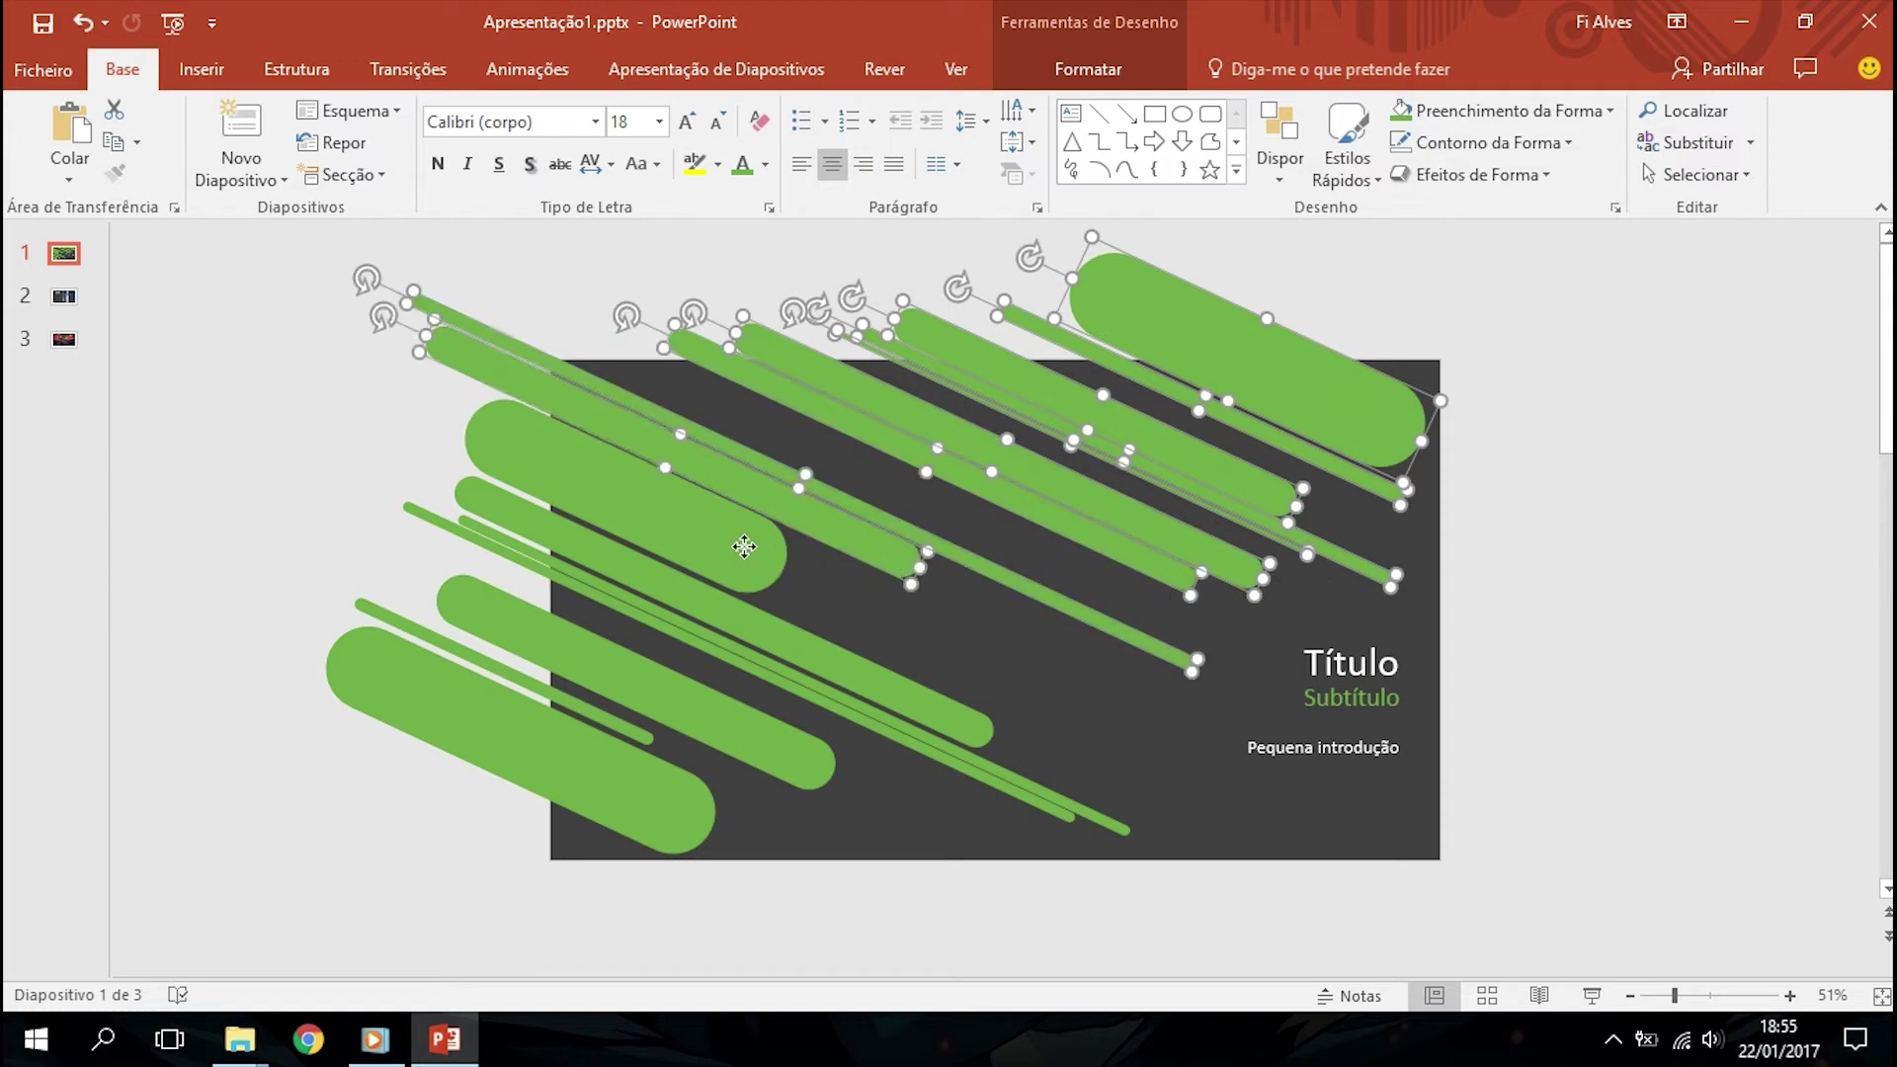
{"action": "left_click", "coordinate": [743, 546], "text": "shift"}
{"action": "left_click", "coordinate": [803, 658], "text": "shift"}
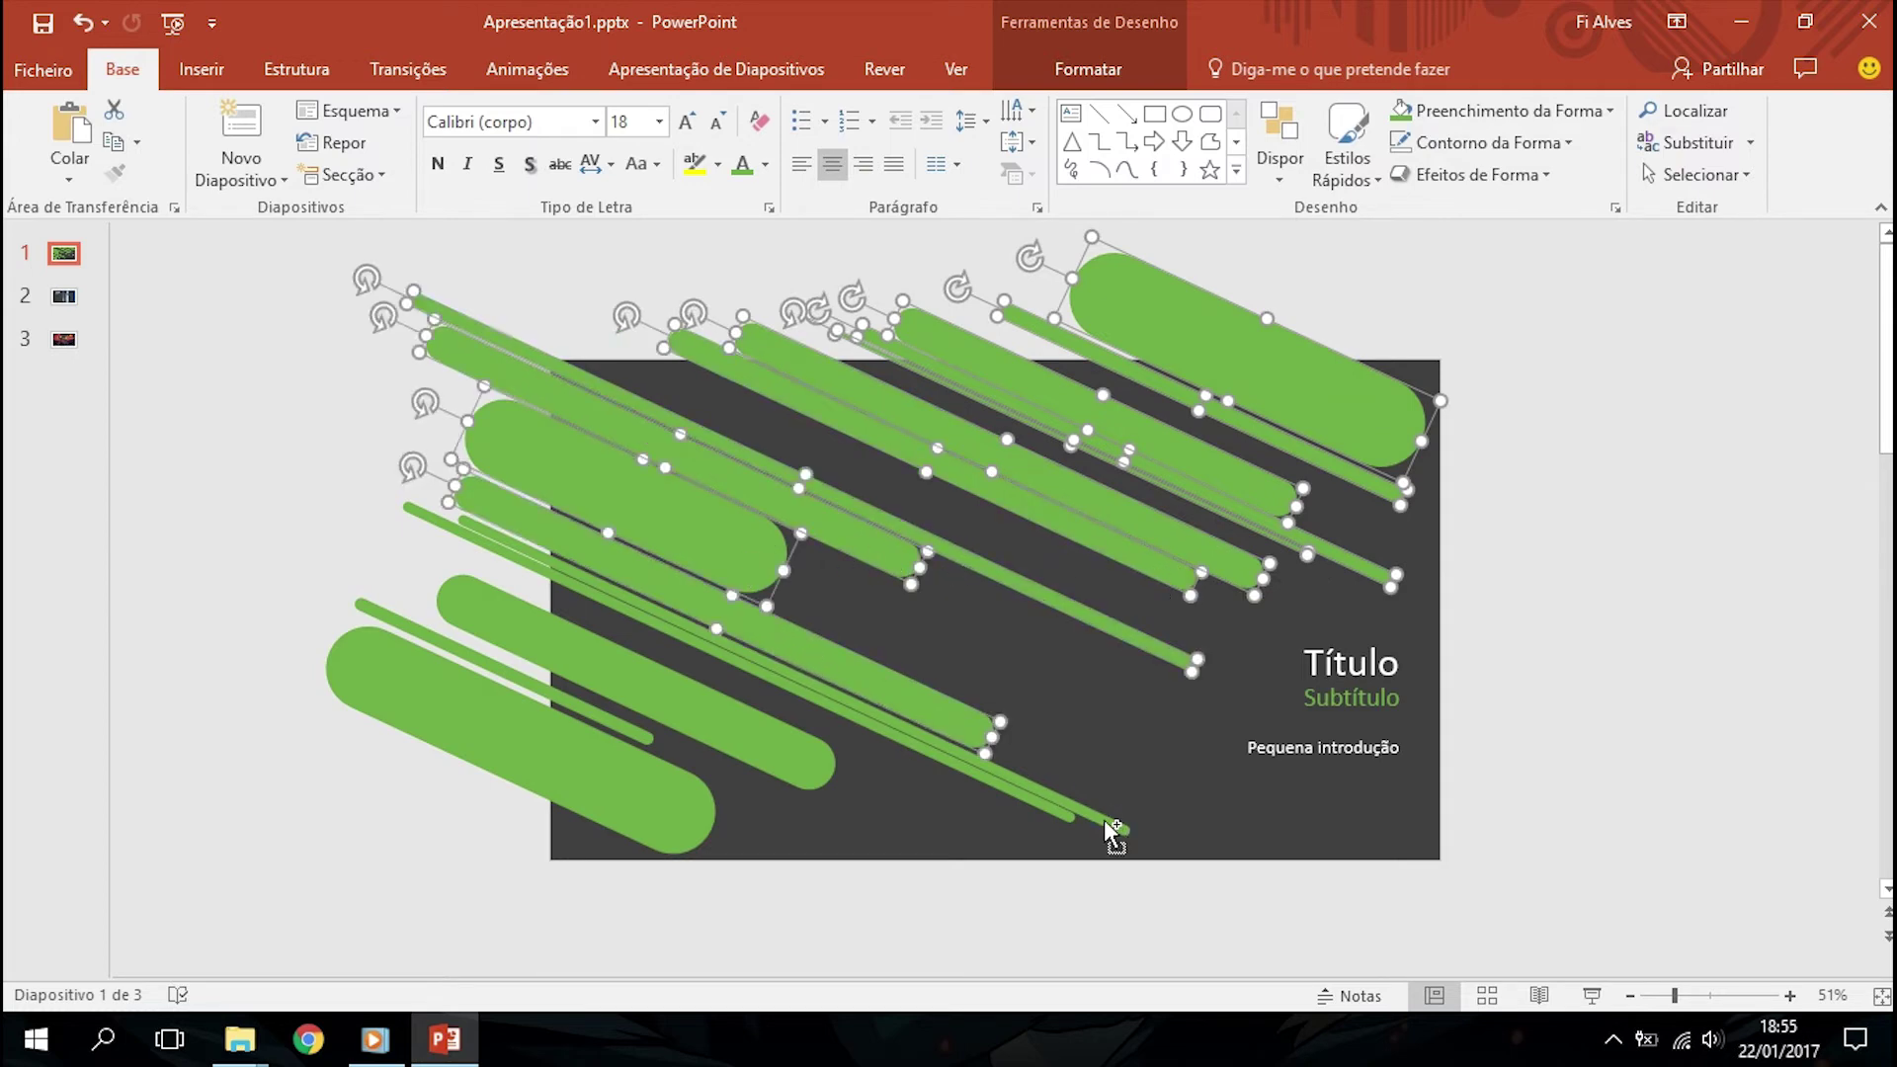
{"action": "left_click", "coordinate": [1112, 833], "text": "shift"}
{"action": "left_click", "coordinate": [754, 759], "text": "shift"}
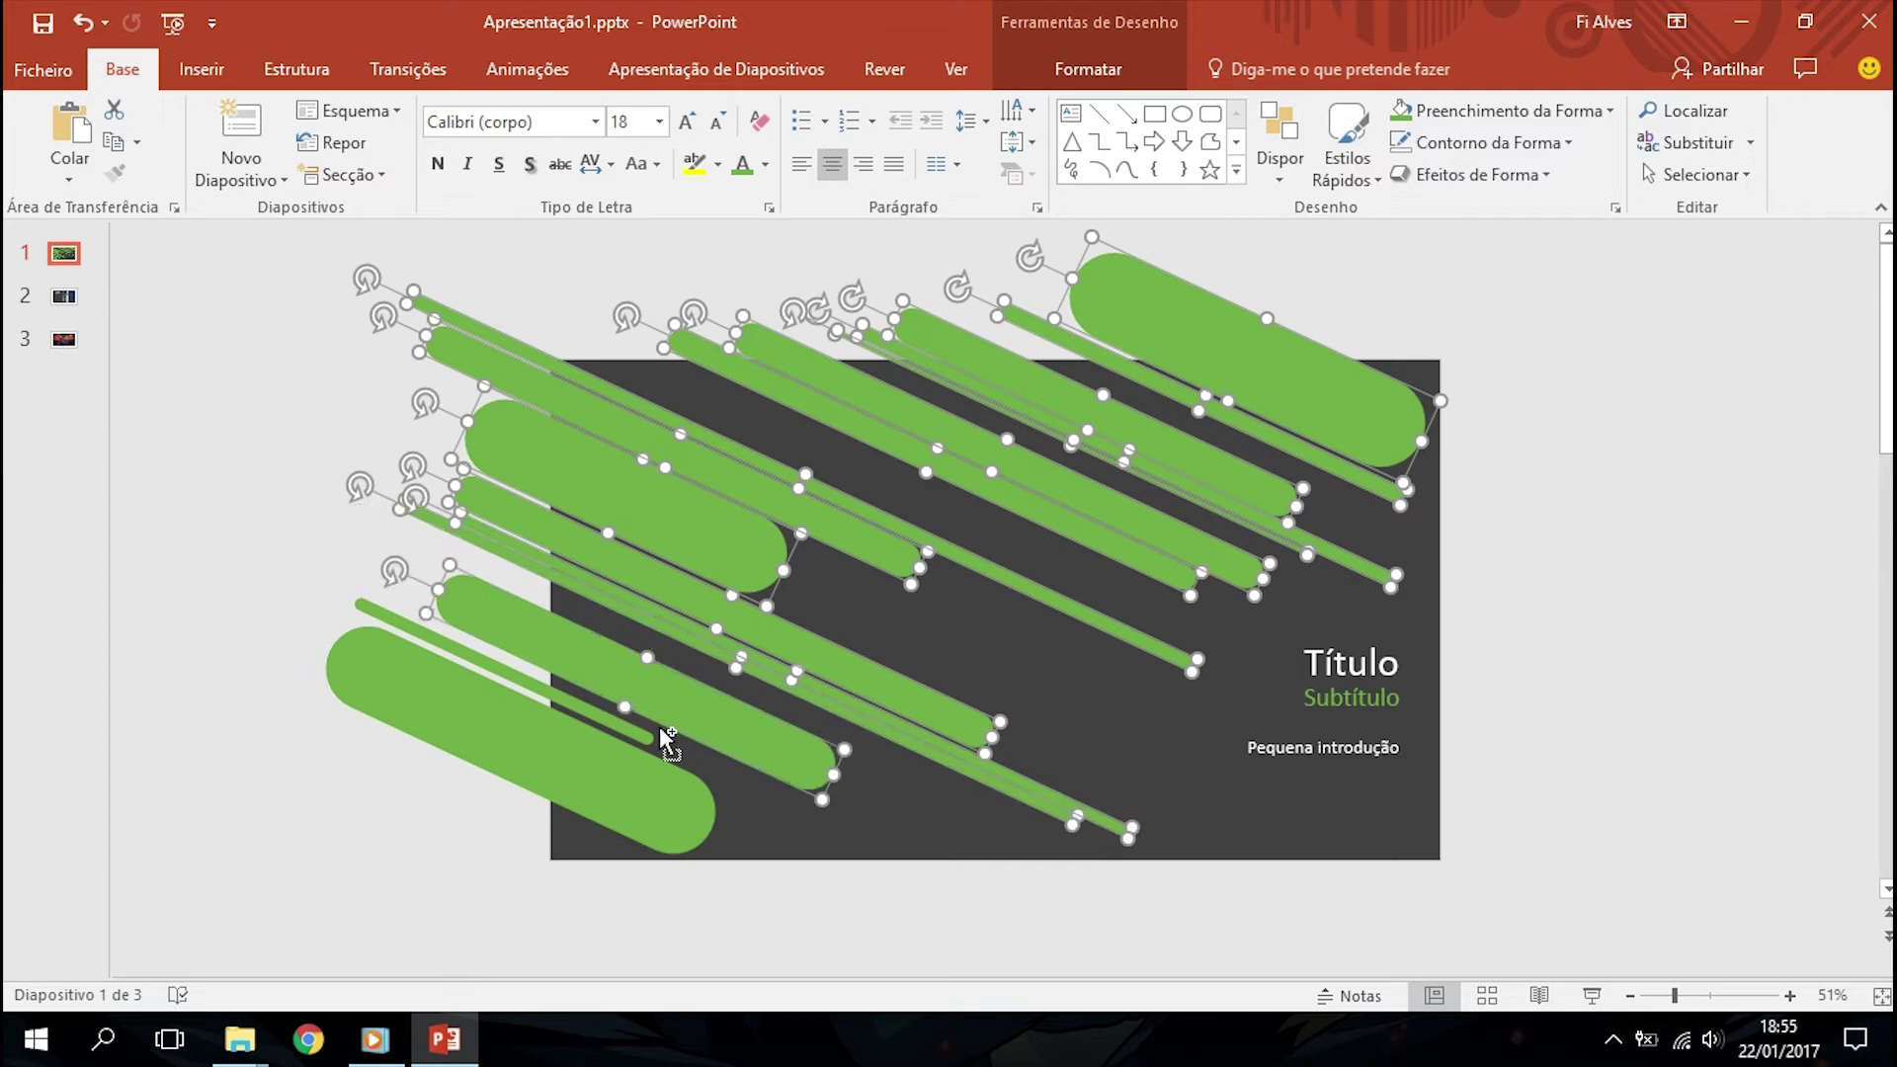
{"action": "left_click", "coordinate": [642, 733], "text": "shift"}
{"action": "left_click", "coordinate": [644, 803], "text": "shift"}
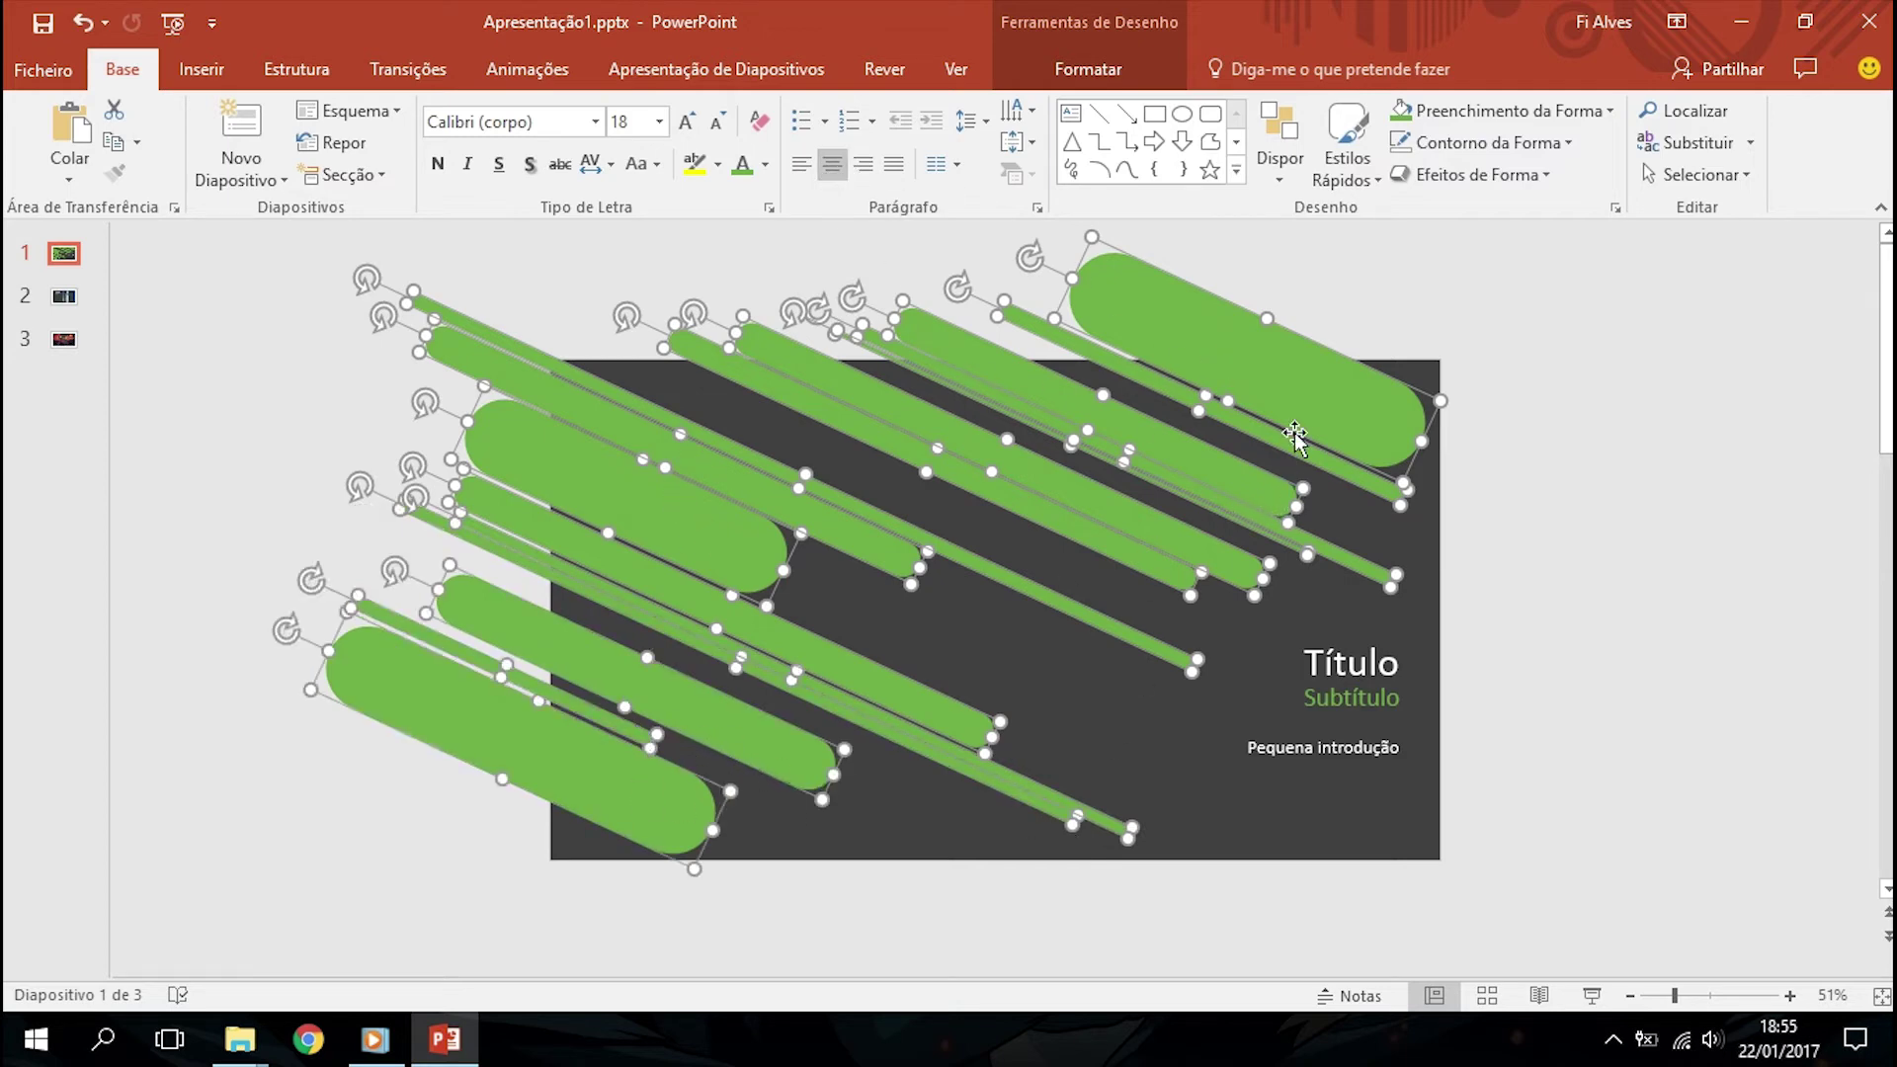
{"action": "right_click", "coordinate": [1317, 387]}
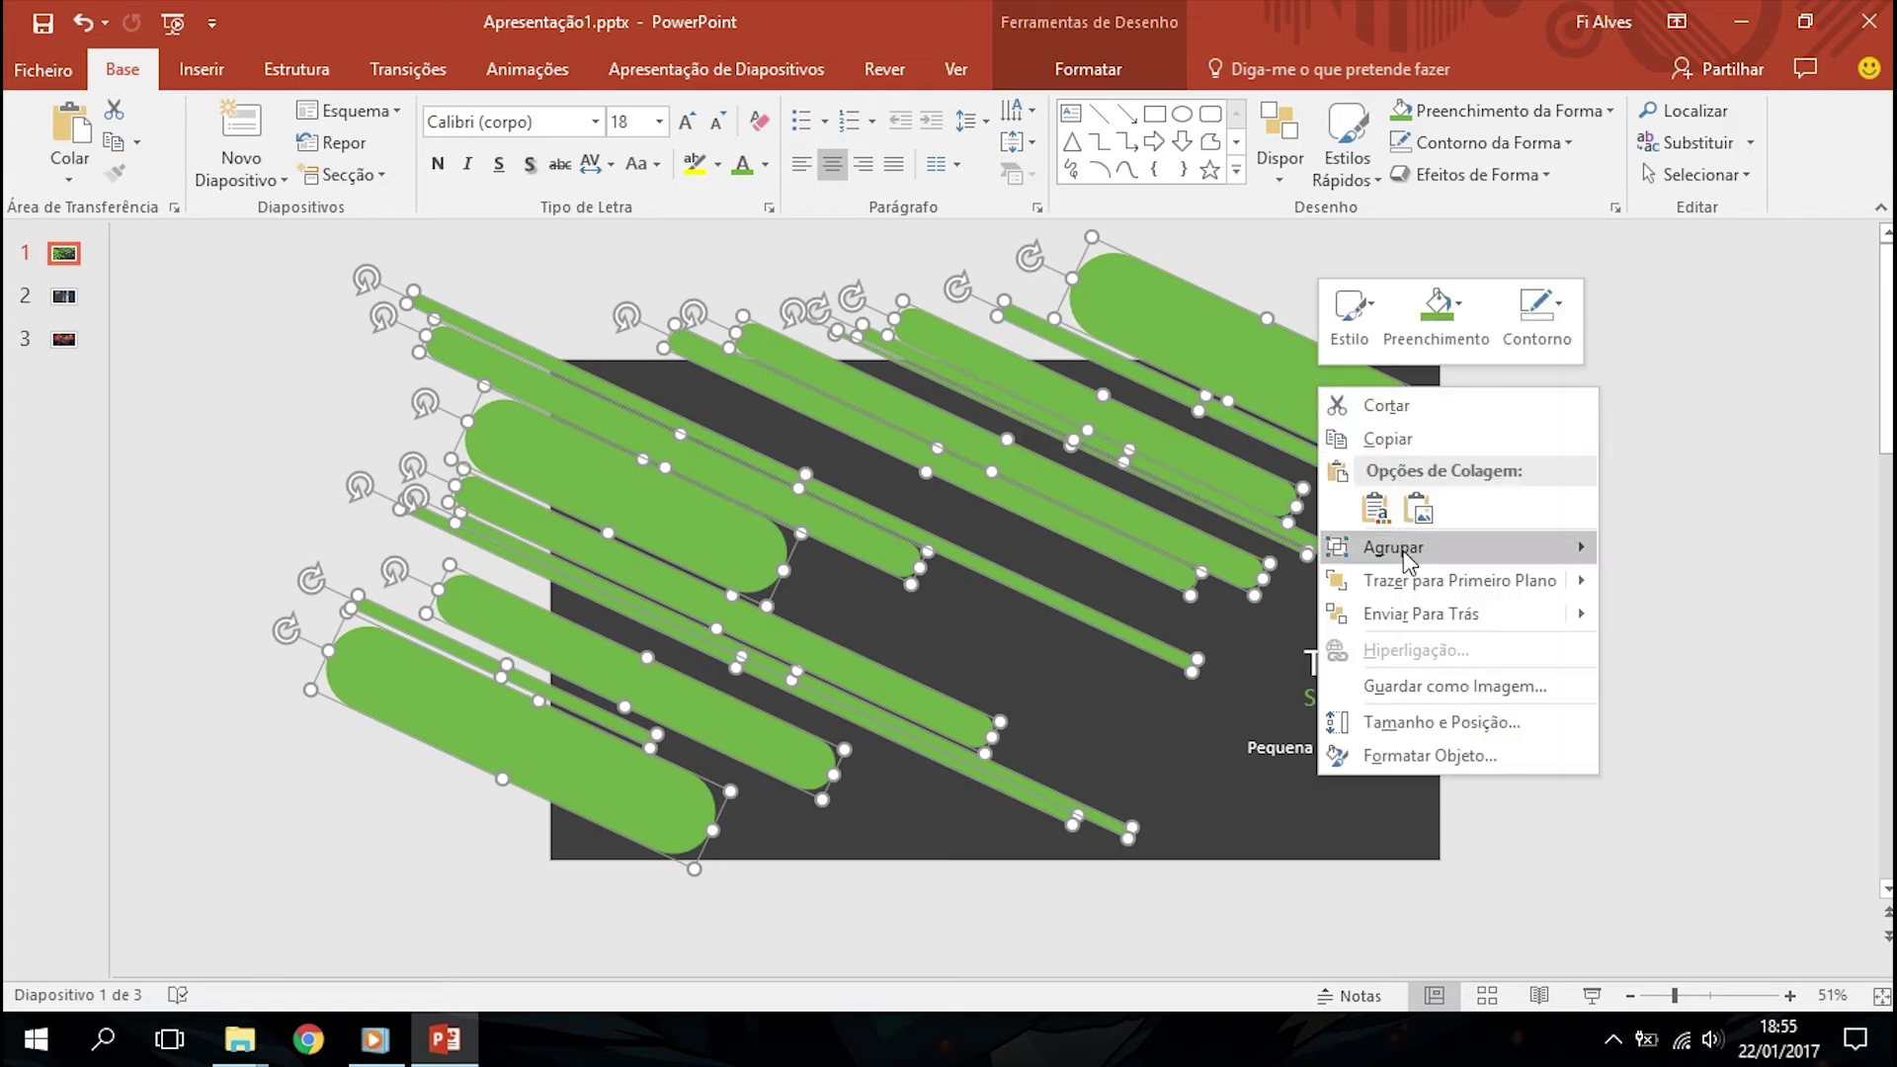
{"action": "mouse_move", "coordinate": [1393, 547]}
{"action": "left_click", "coordinate": [1675, 548]}
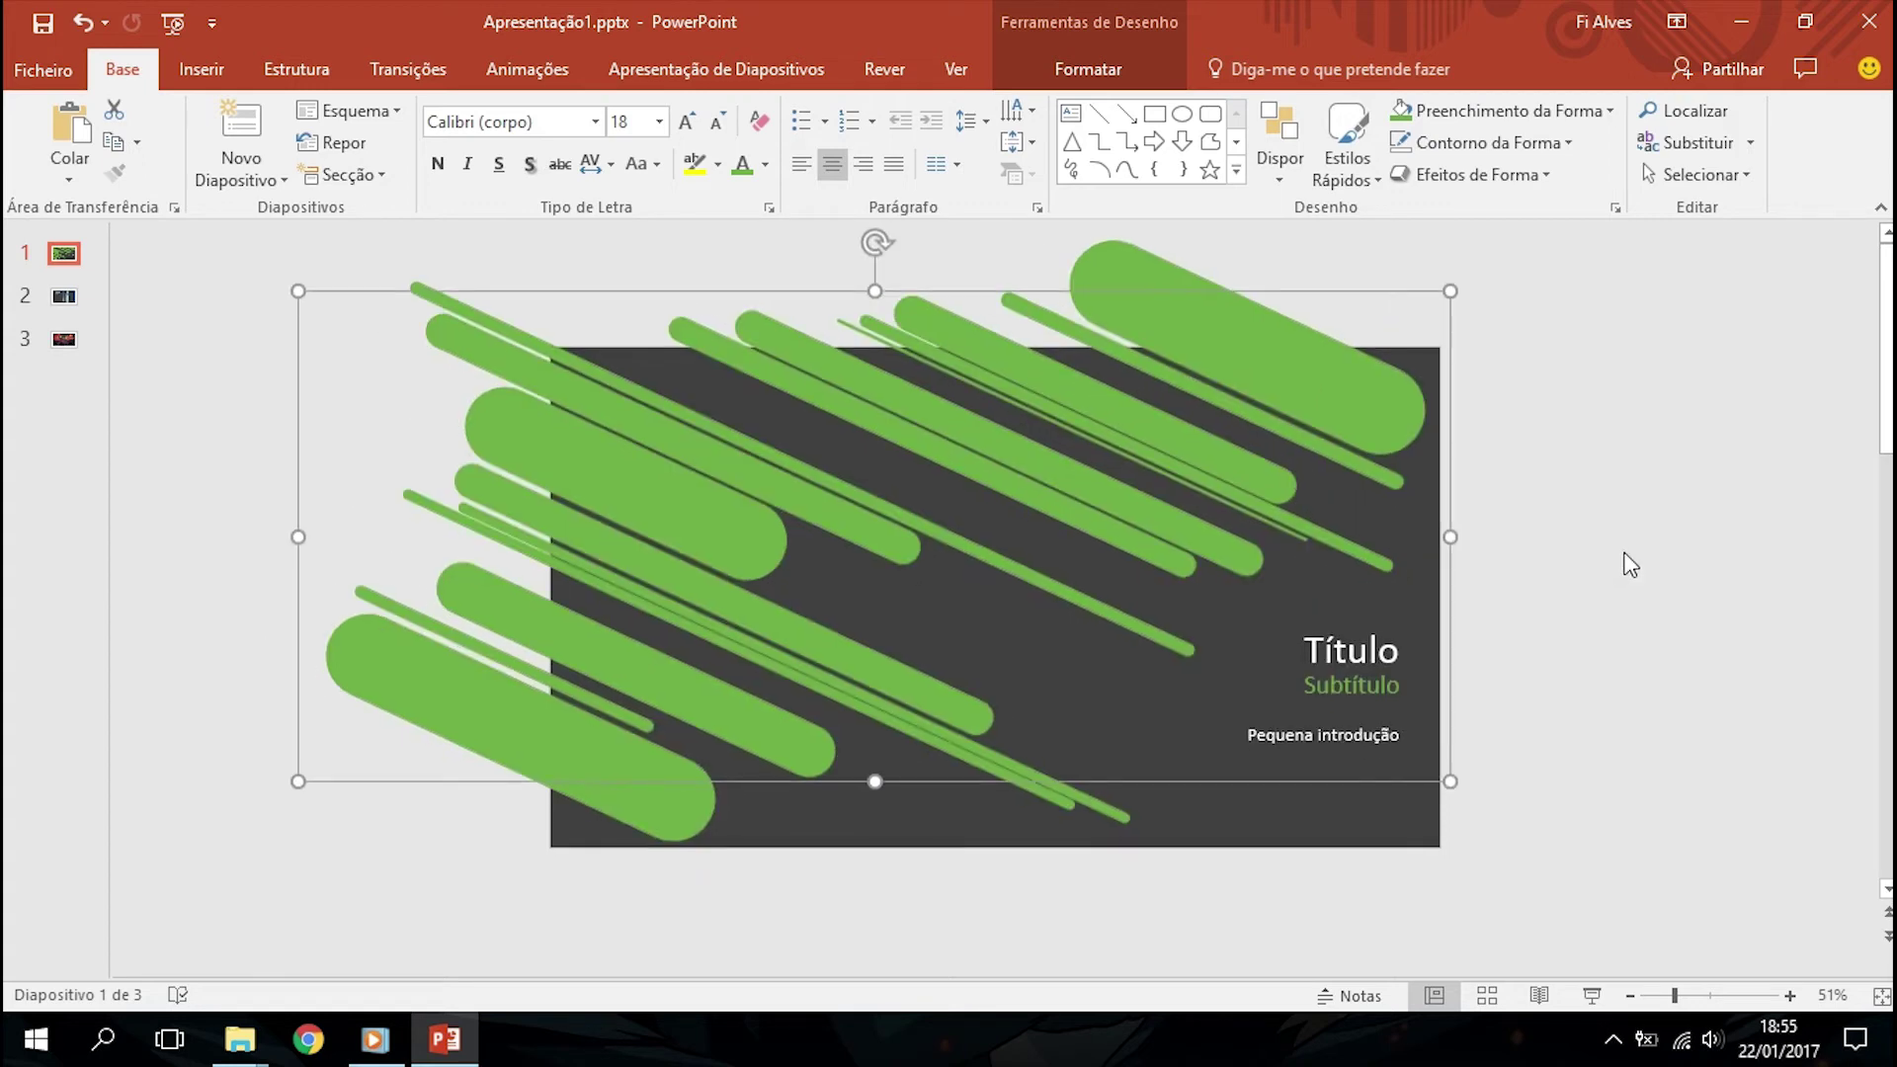
Fill the grouped diagonal bars with the lime slices photo so one picture spans them all
{"action": "left_click", "coordinate": [1067, 71]}
{"action": "left_click", "coordinate": [813, 110]}
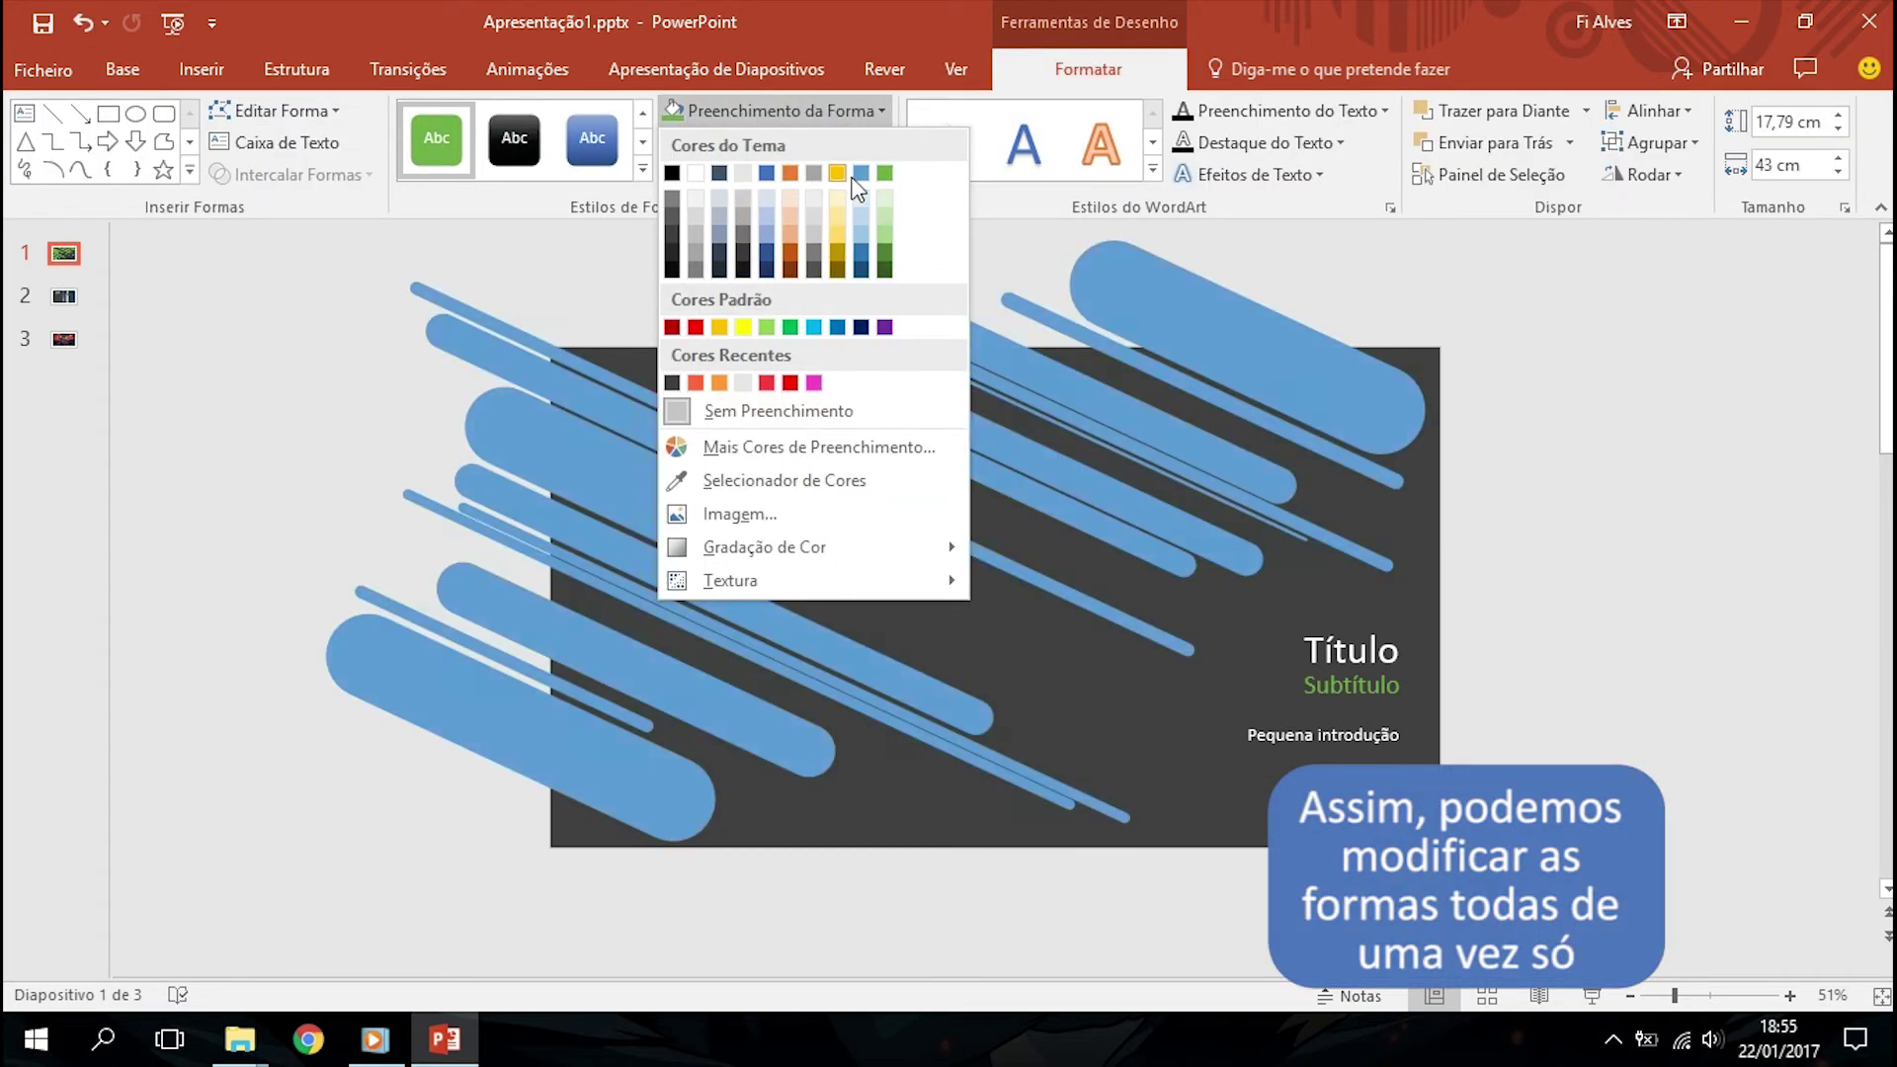
{"action": "left_click", "coordinate": [743, 516]}
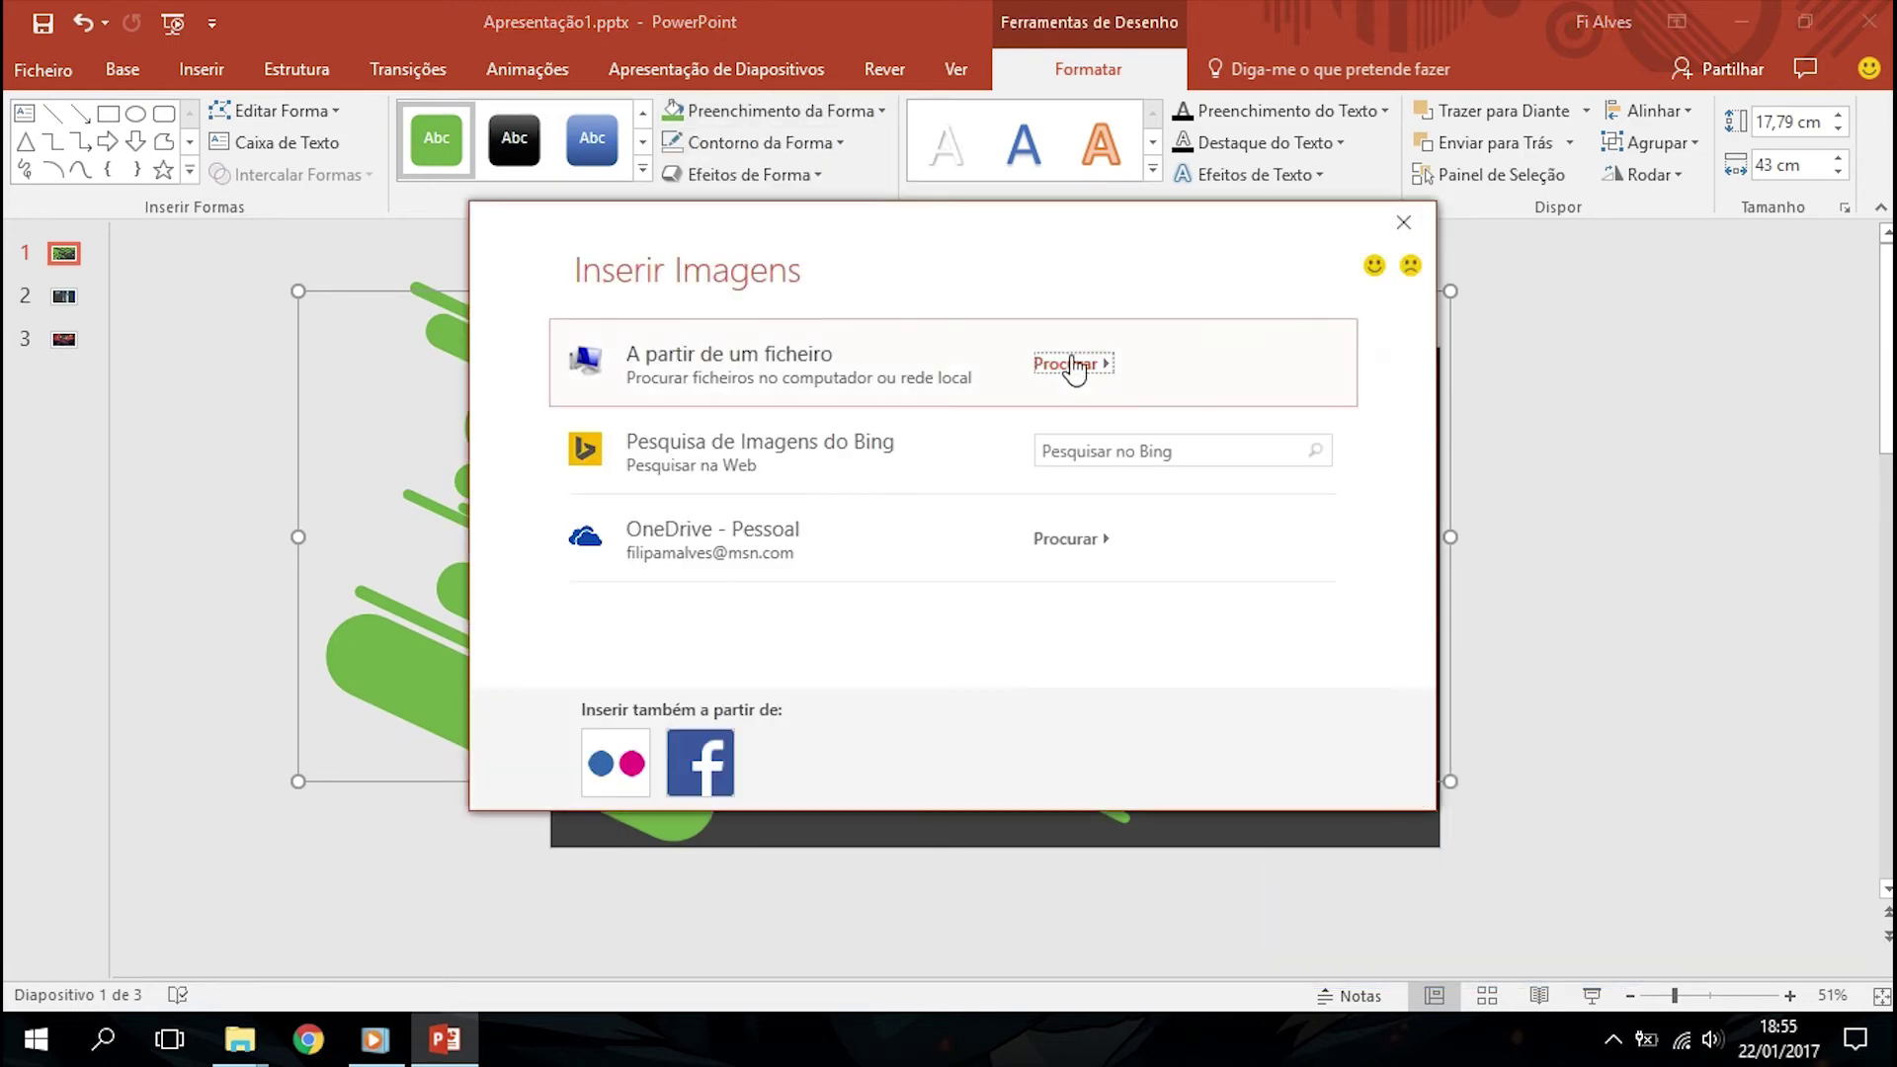
{"action": "left_click", "coordinate": [1071, 362]}
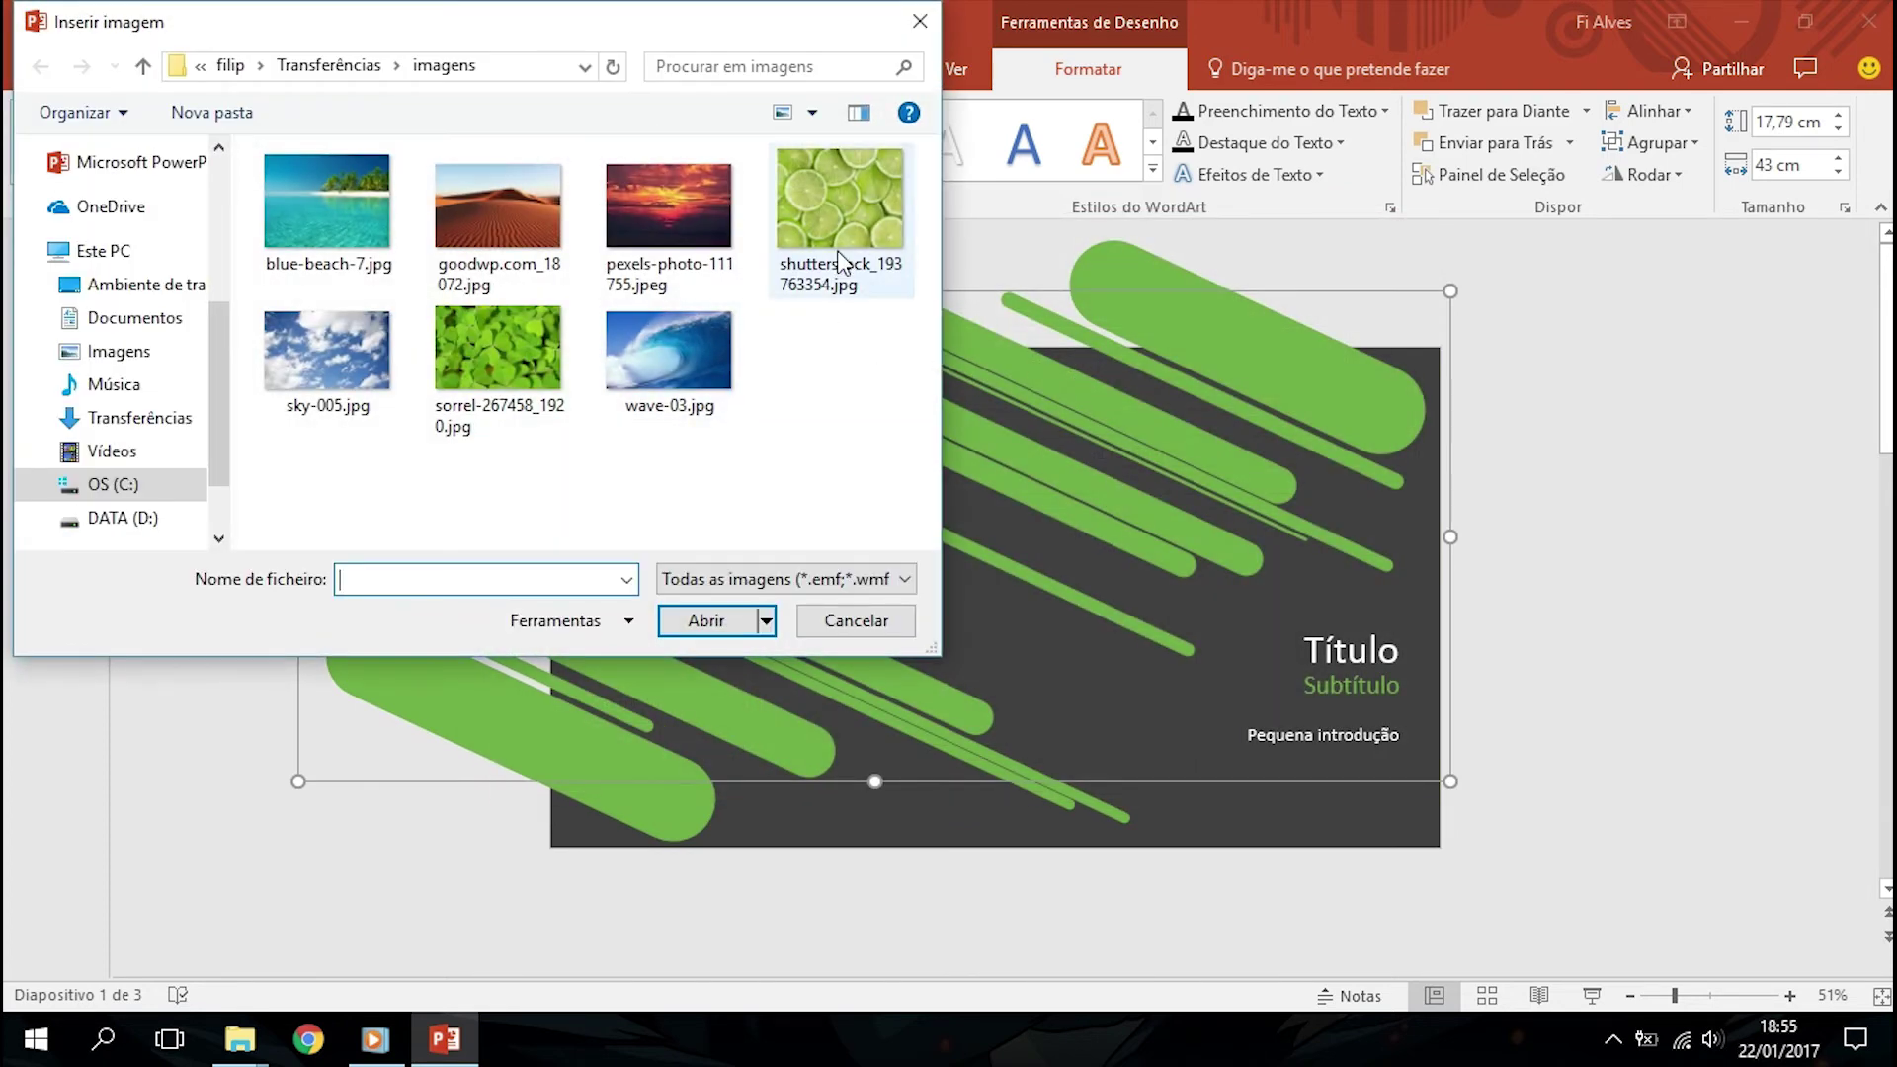
{"action": "double_click", "coordinate": [903, 219]}
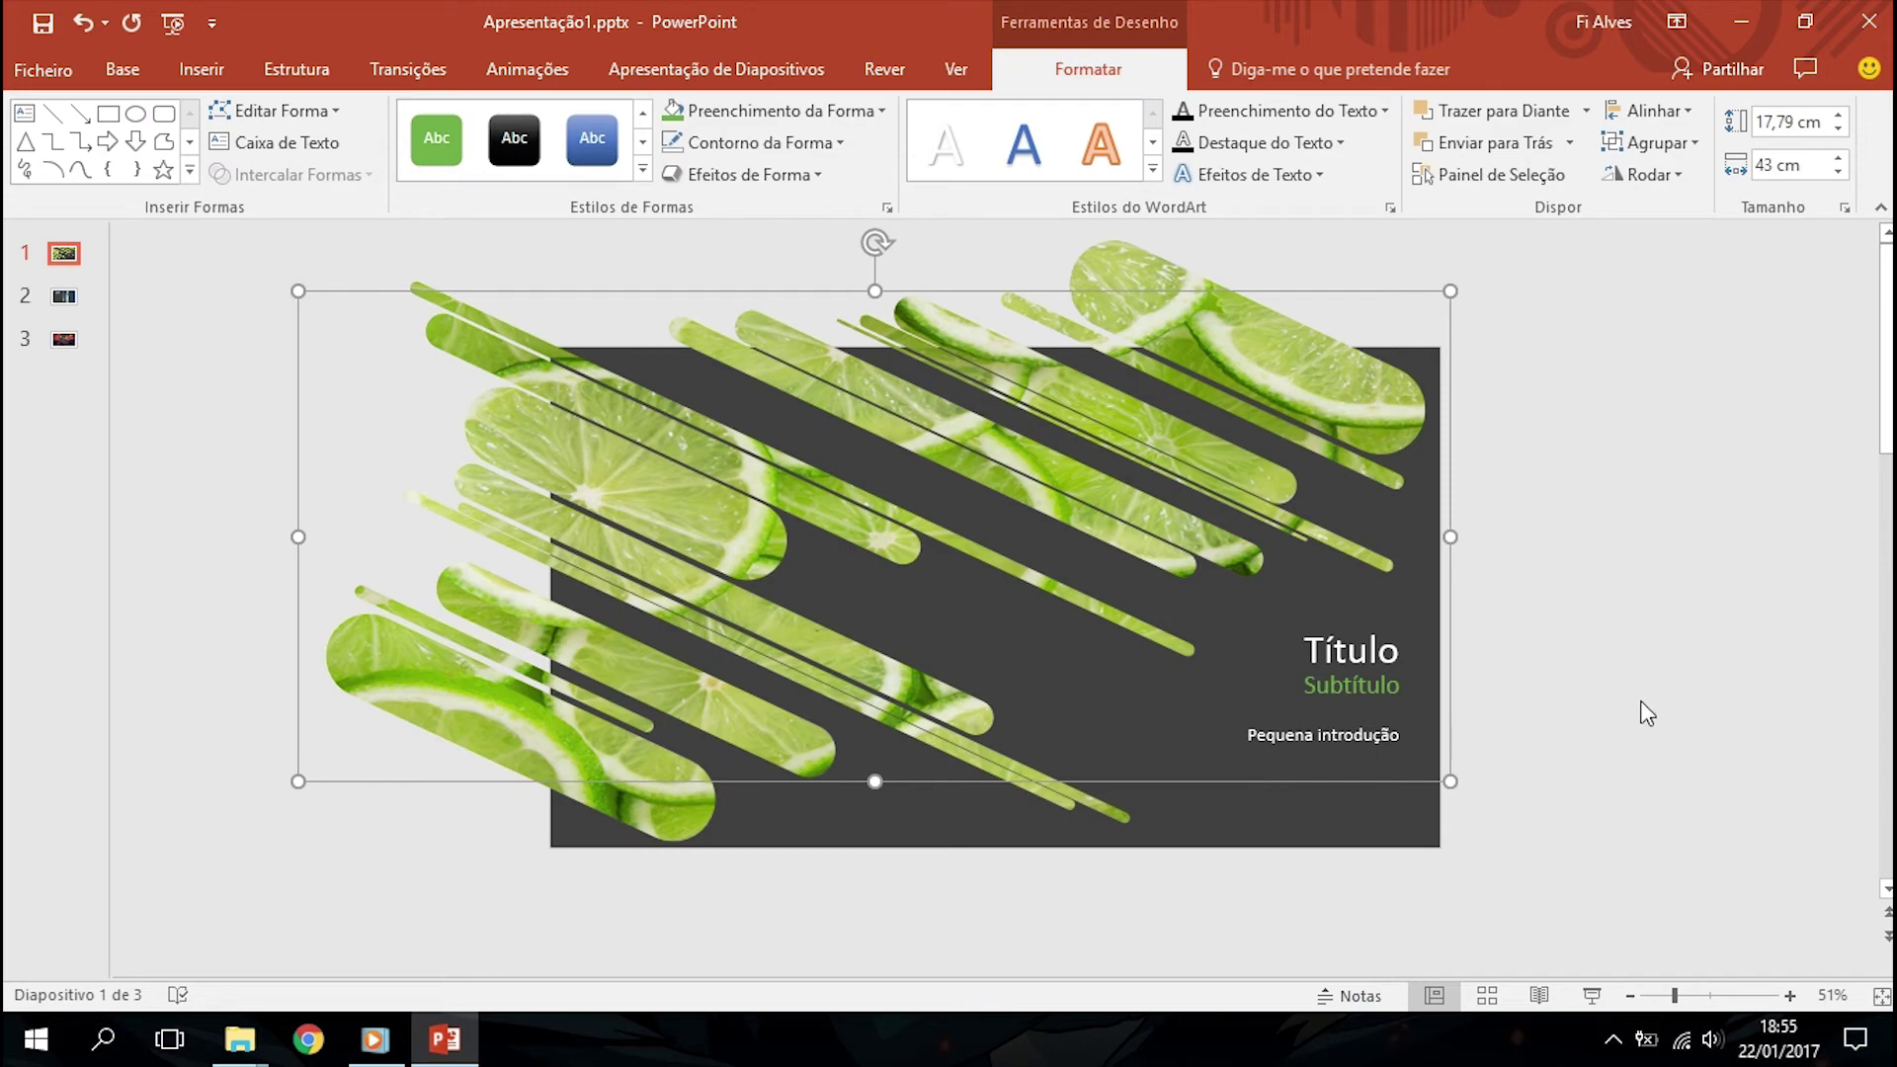
{"action": "left_click", "coordinate": [1646, 712]}
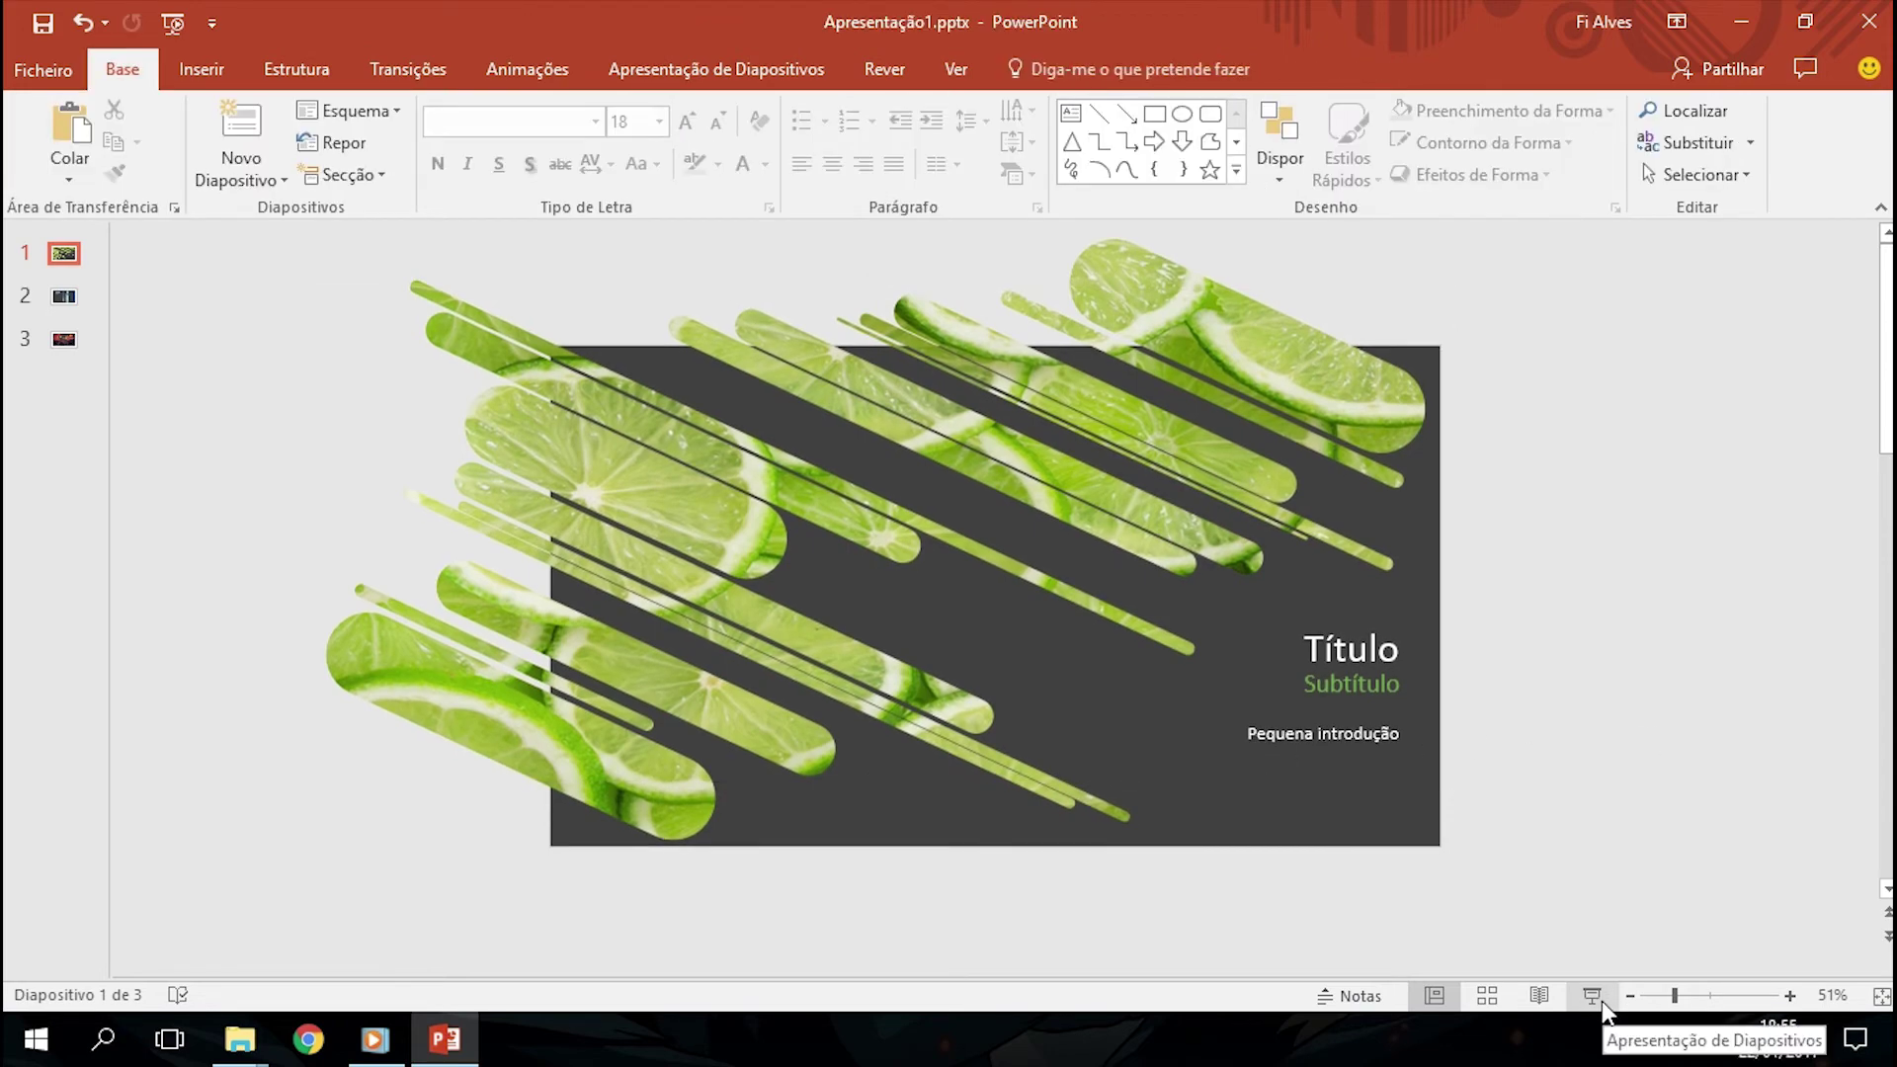
Preview the lime-filled slide full screen, then reopen Shape Fill for the bar group
{"action": "left_click", "coordinate": [1591, 995]}
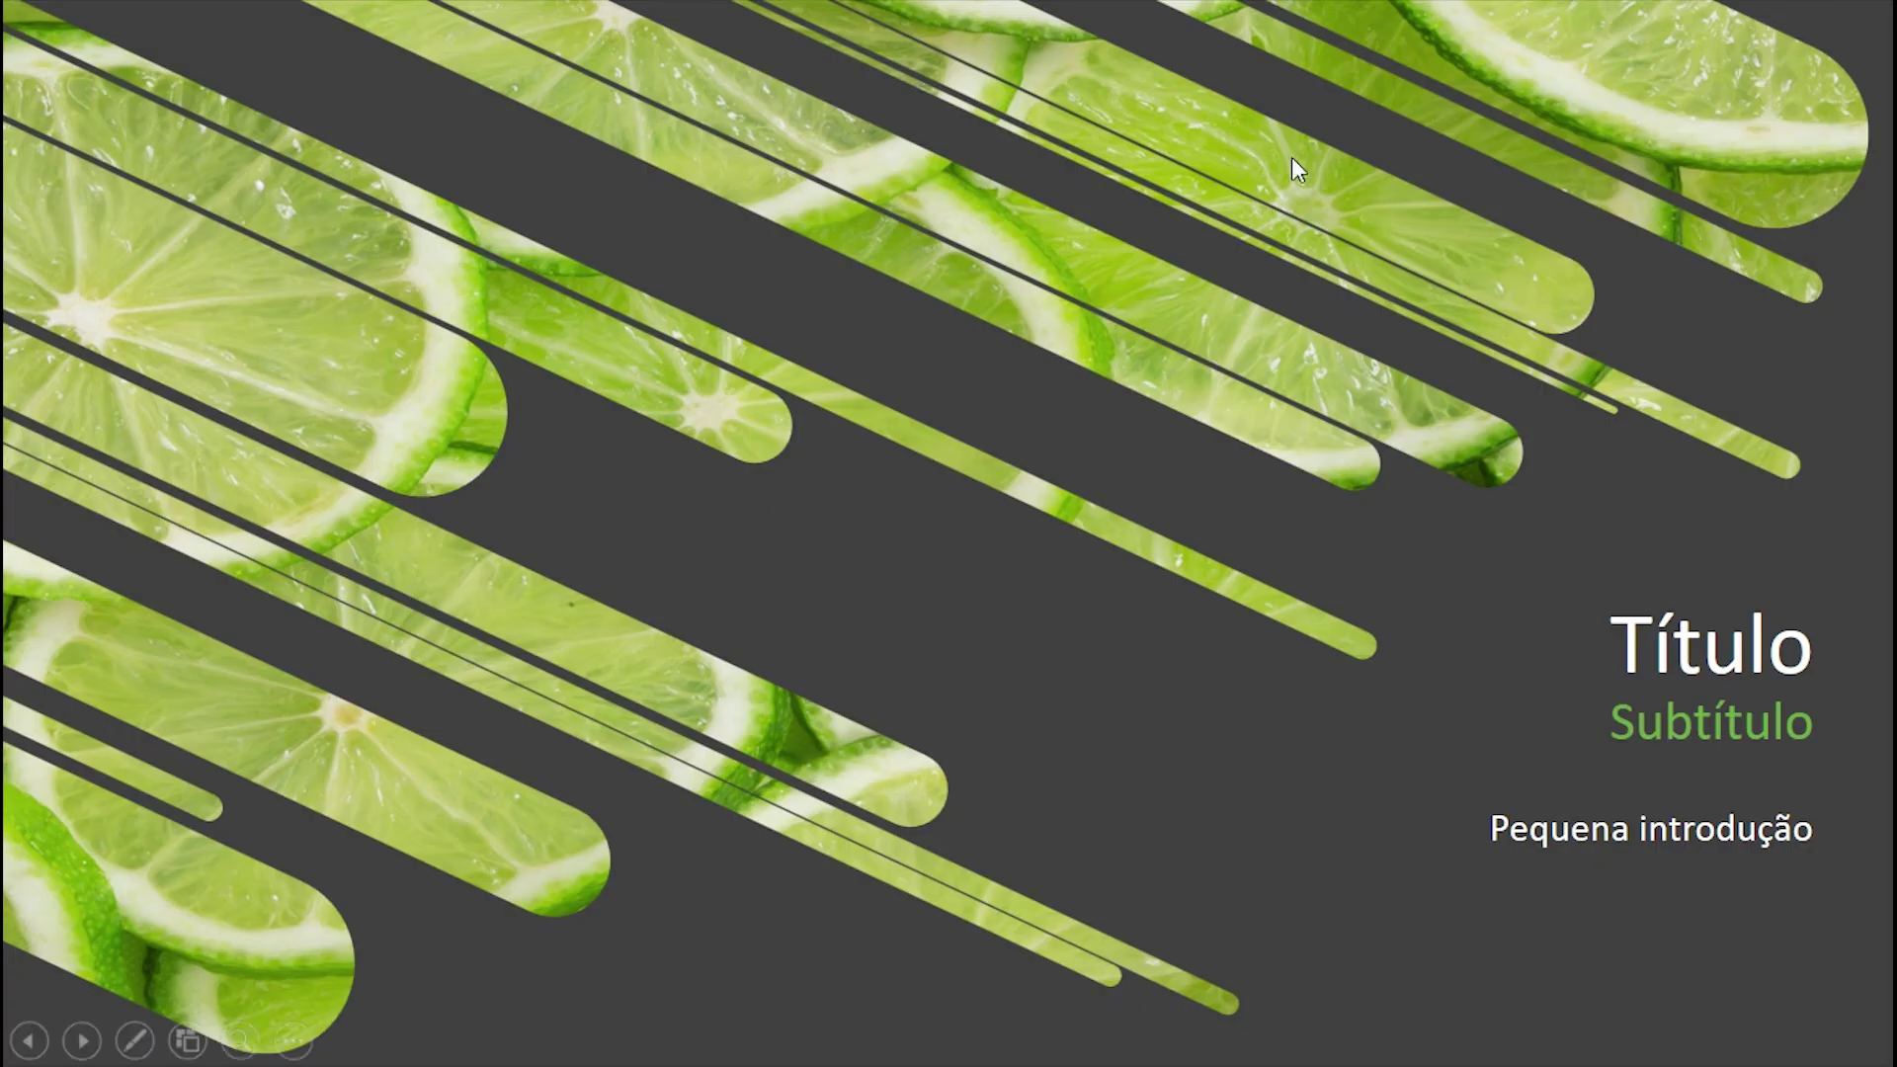
{"action": "key", "text": "Escape"}
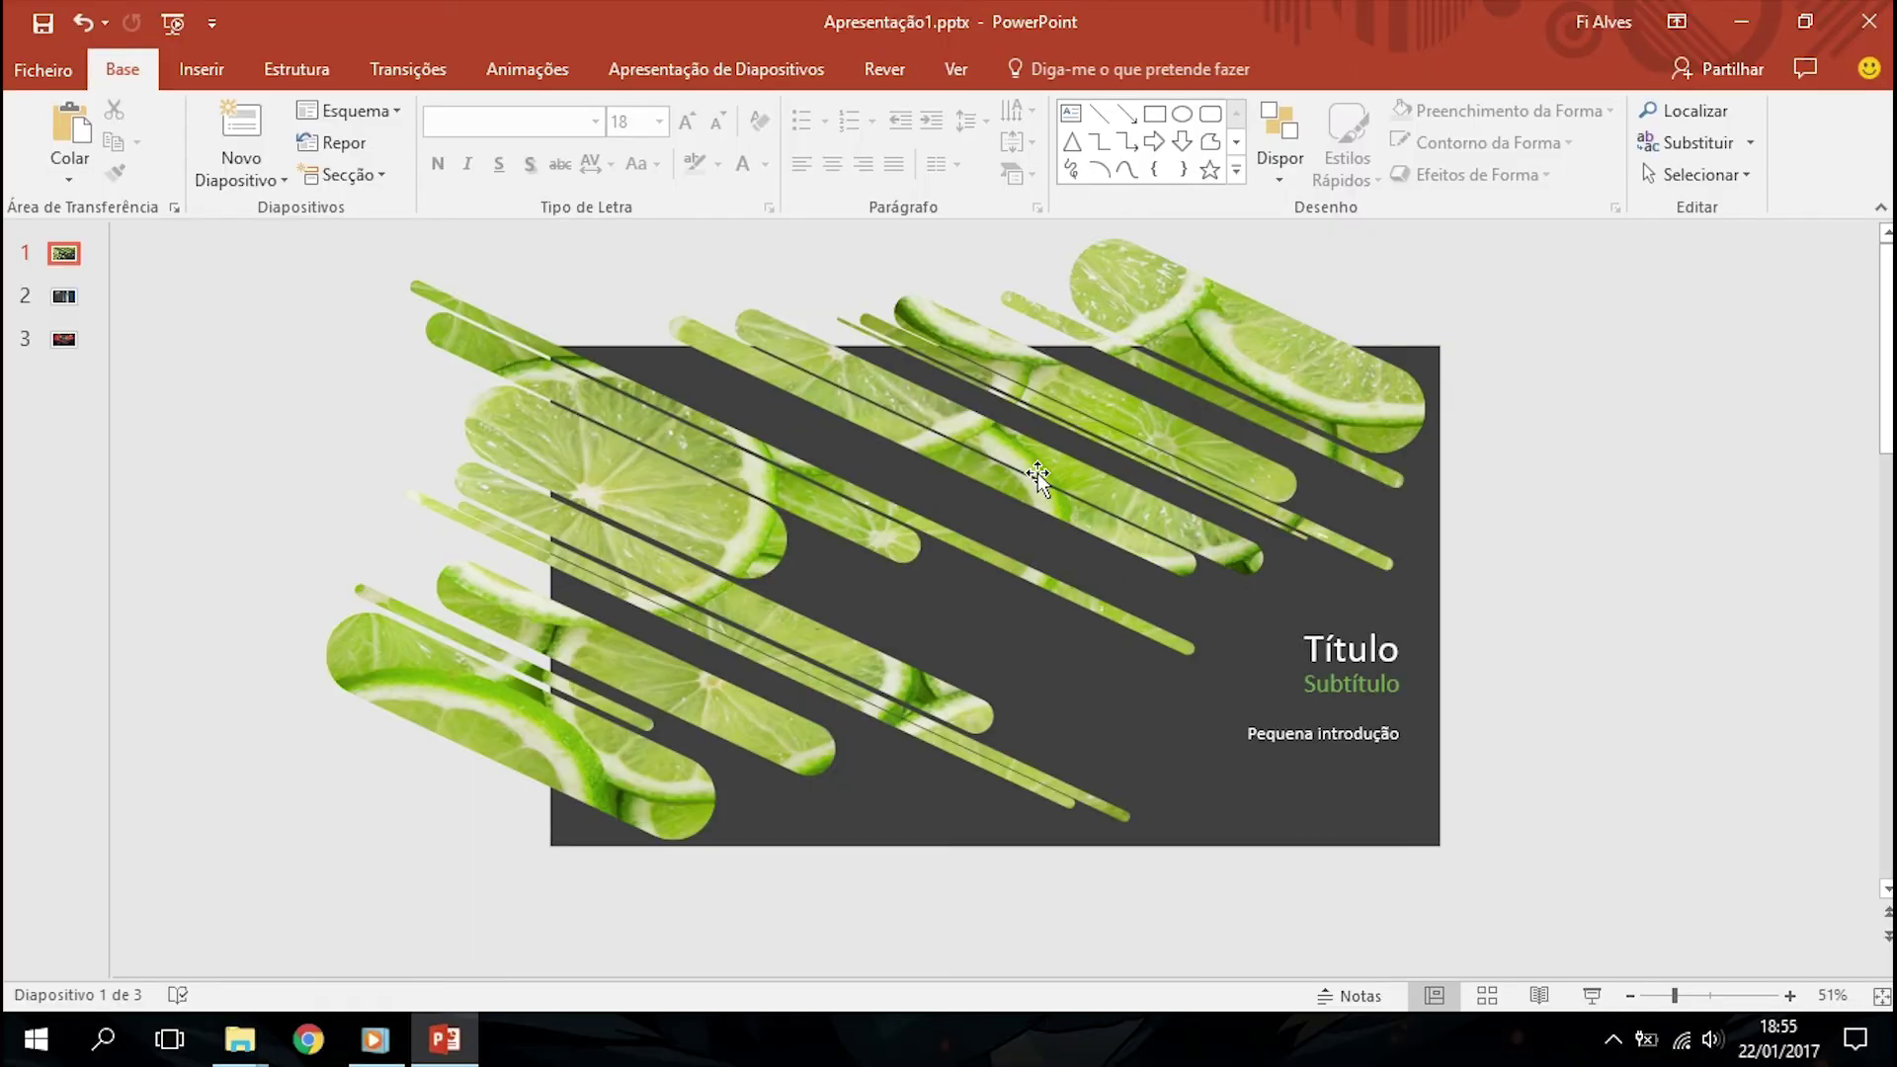
{"action": "left_click", "coordinate": [1016, 471]}
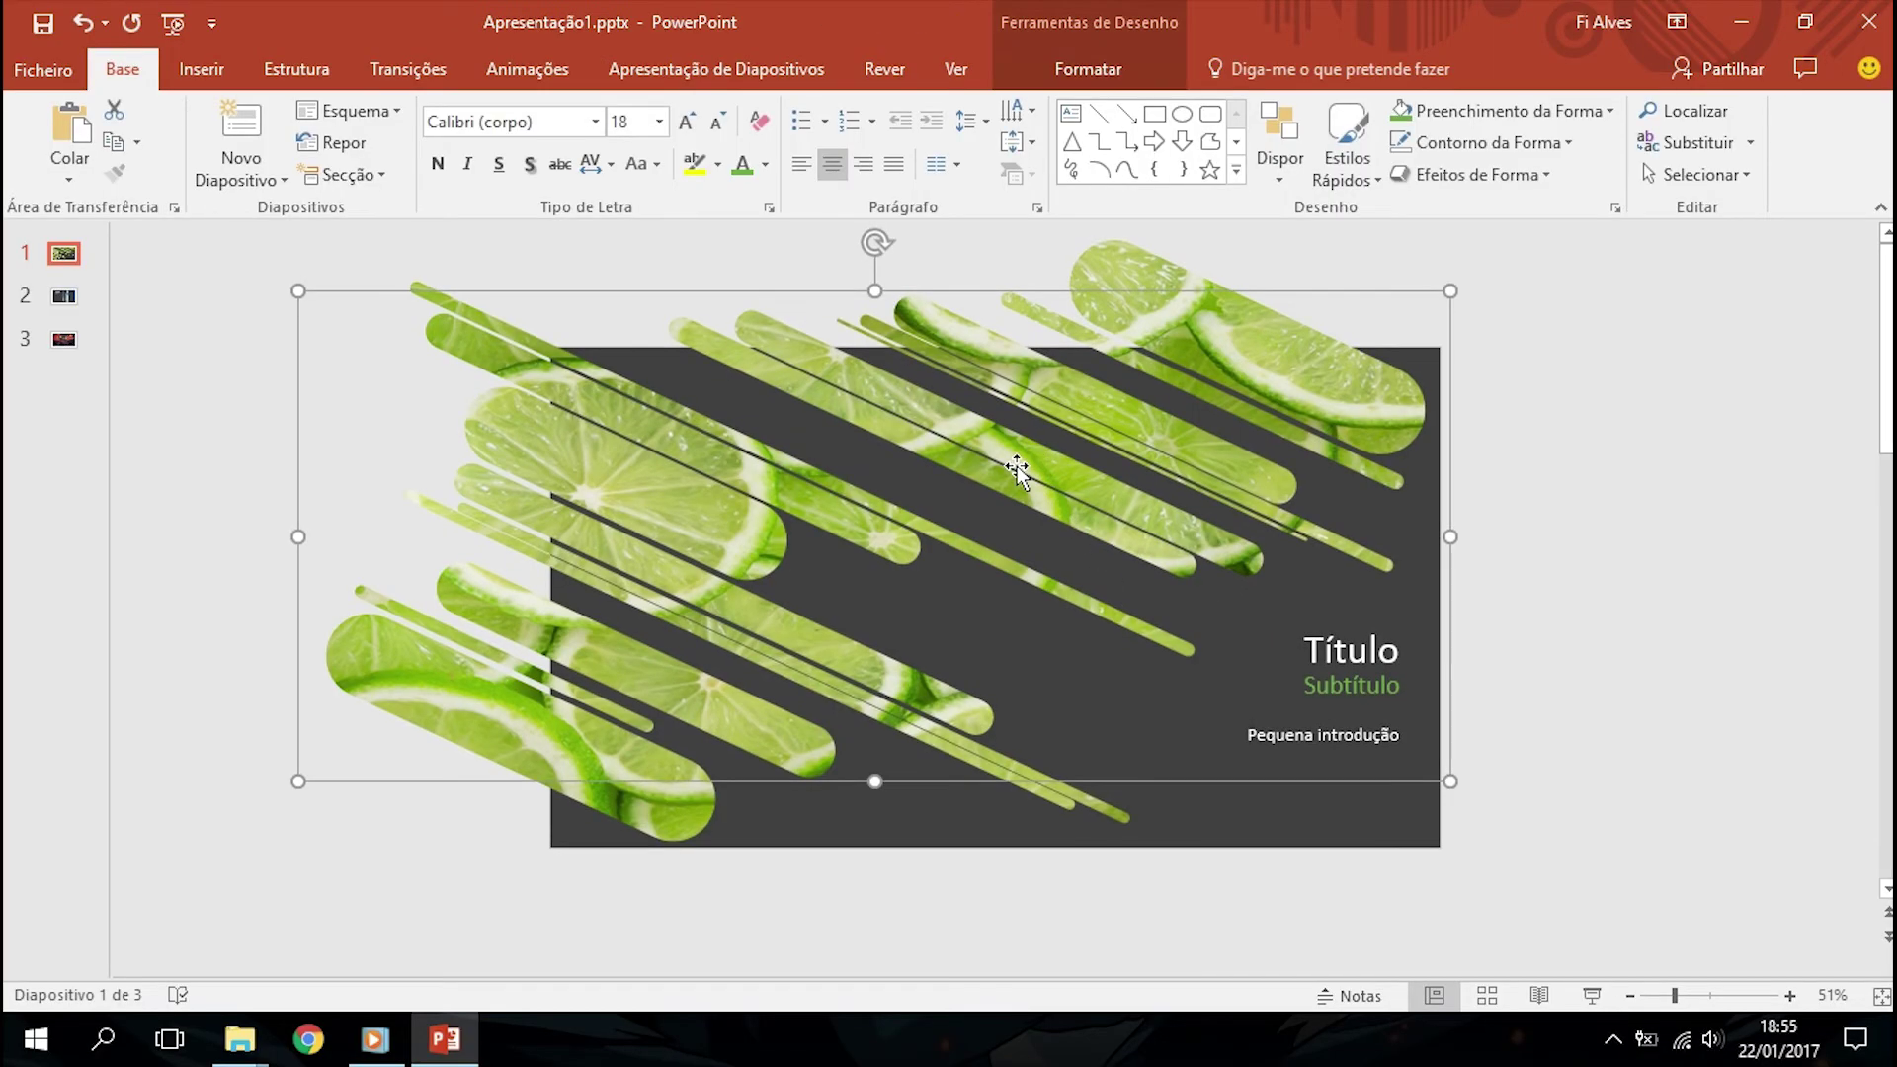
{"action": "left_click", "coordinate": [1067, 65]}
{"action": "left_click", "coordinate": [781, 111]}
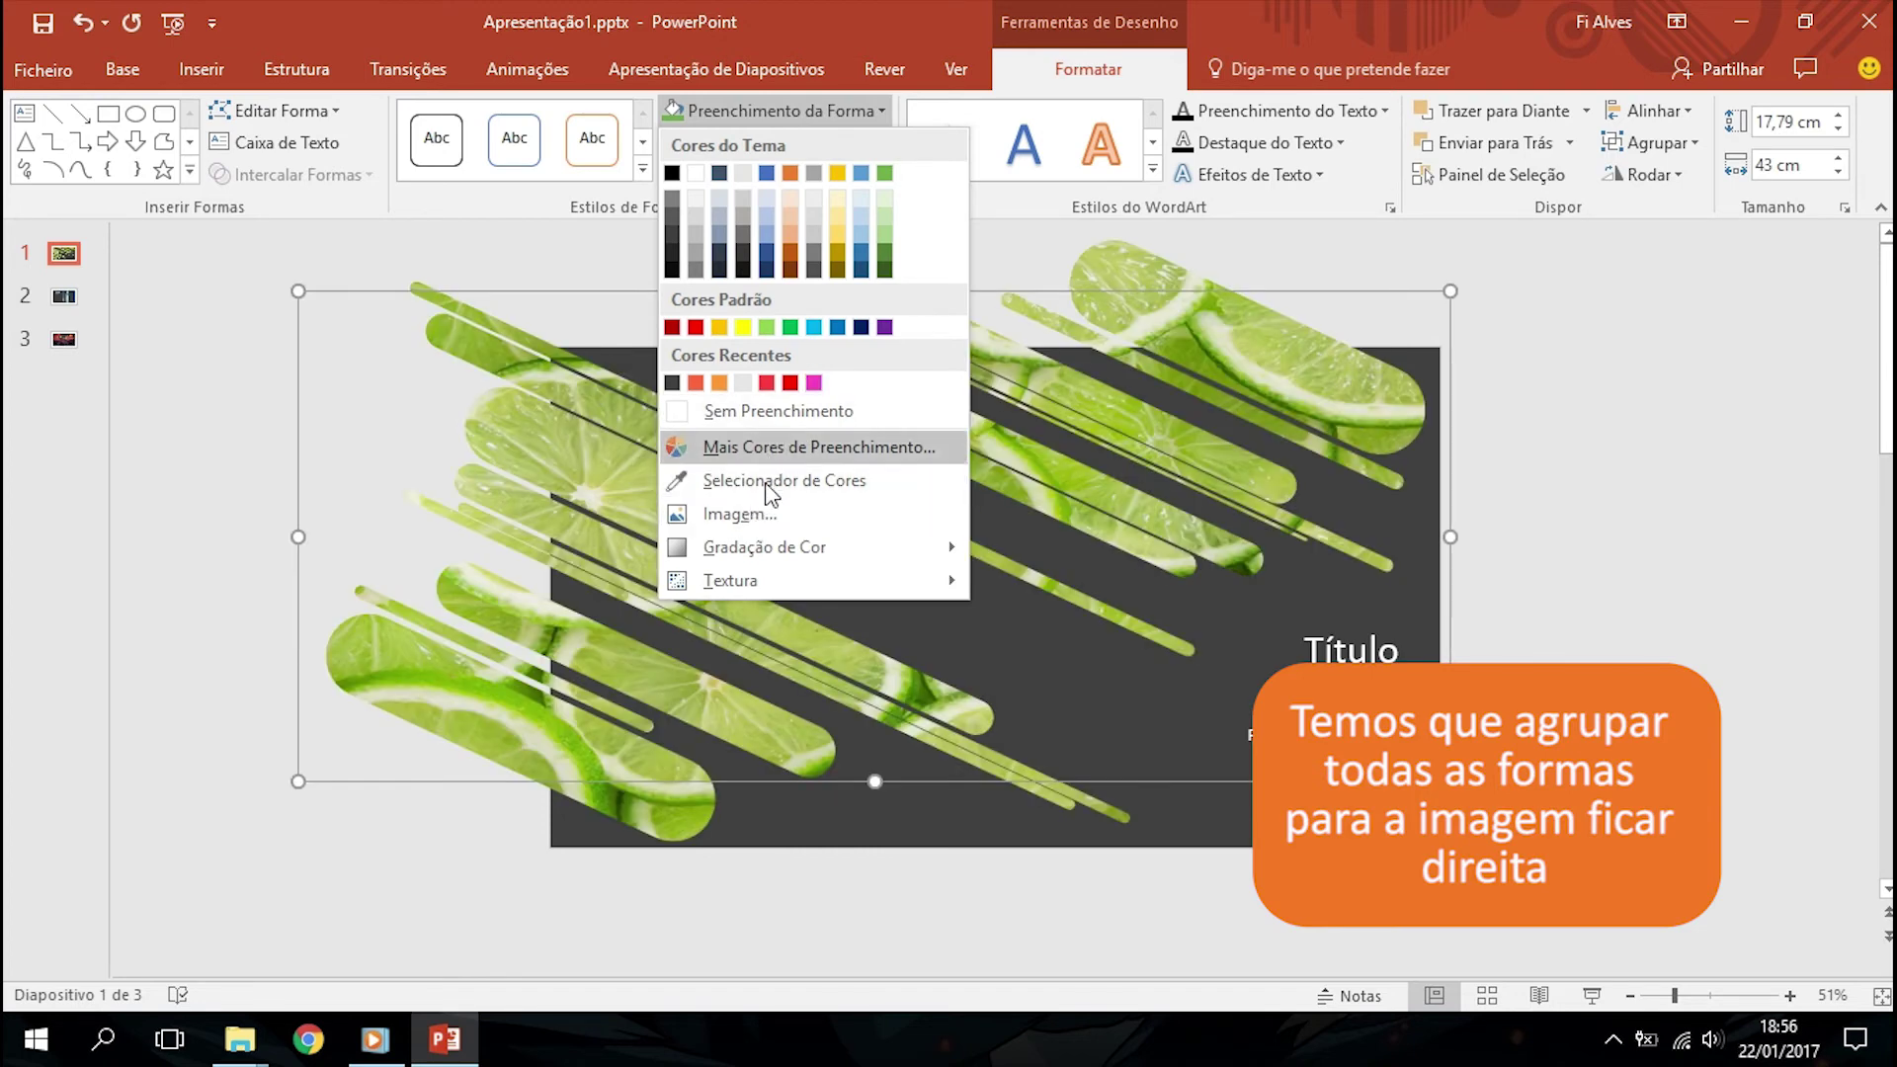
Swap the group's picture fill for the clover photo sorrel-267458_1920.jpg
{"action": "left_click", "coordinate": [755, 516]}
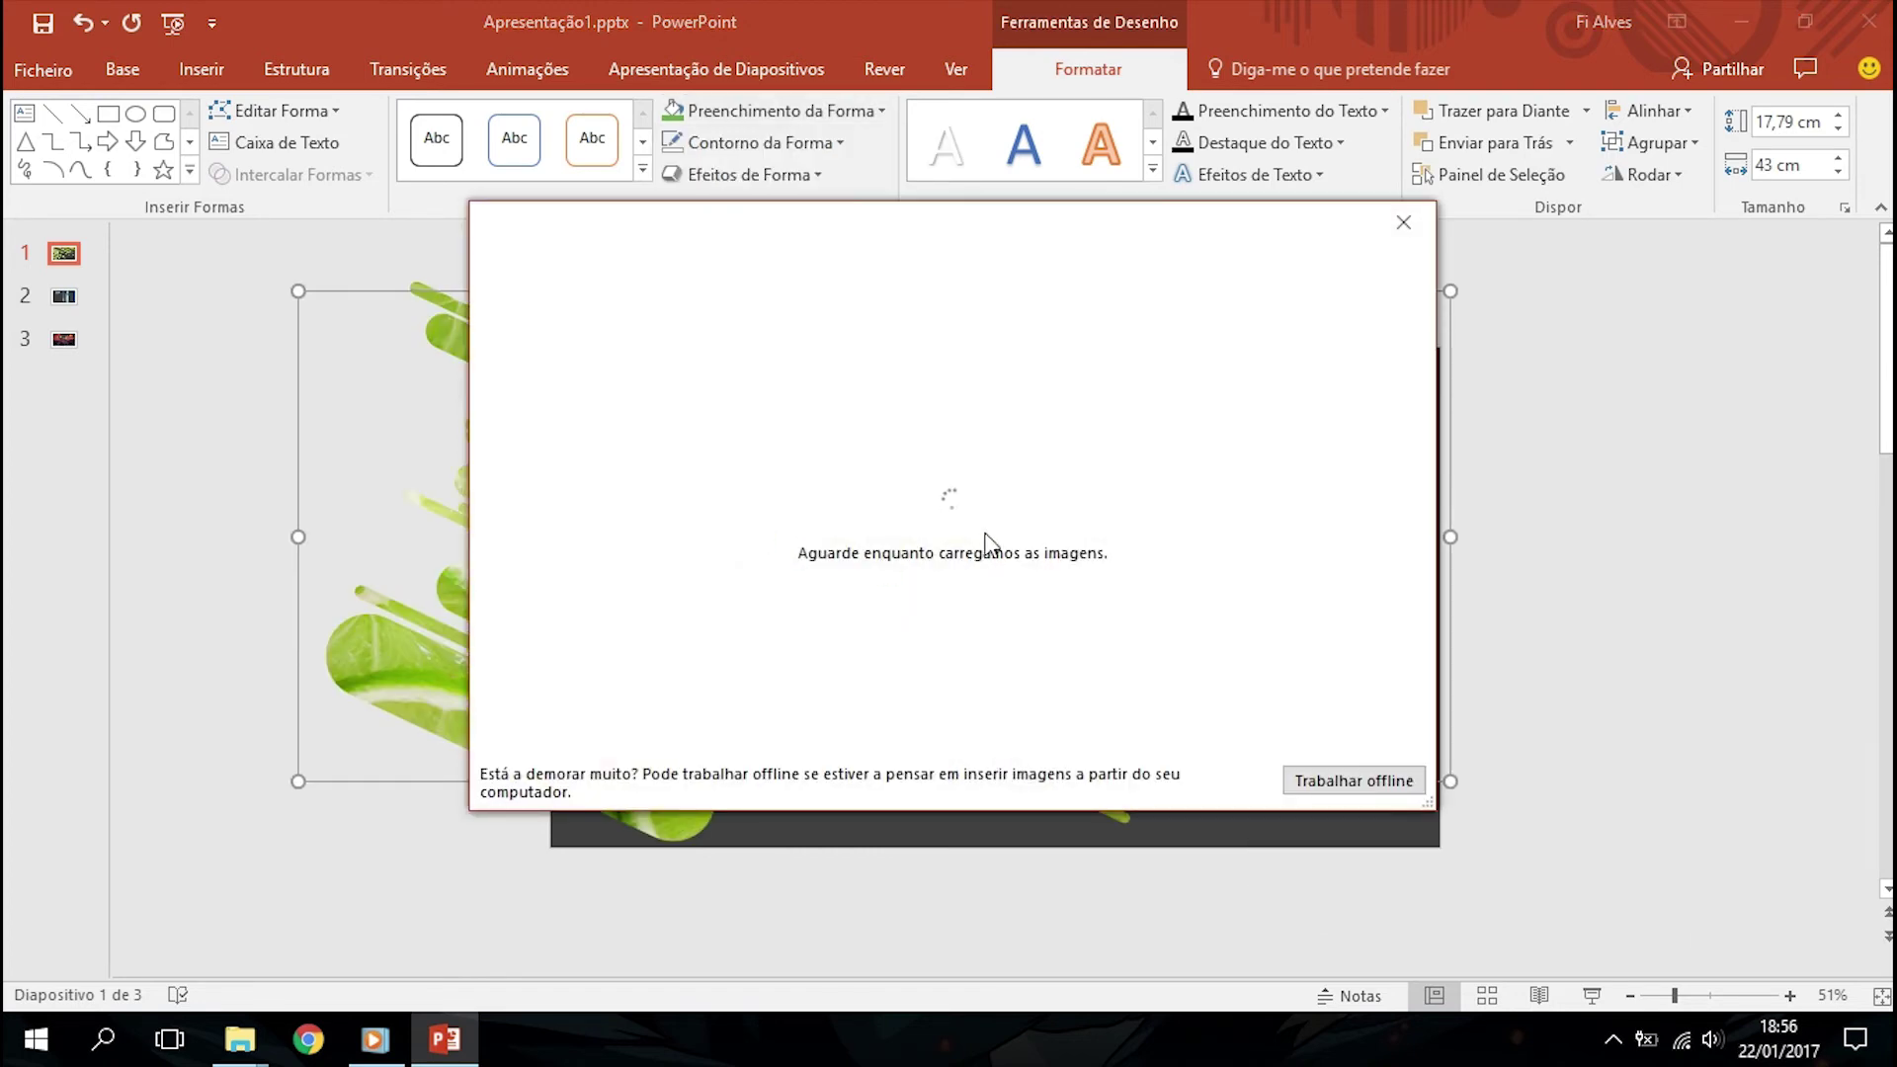
{"action": "left_click", "coordinate": [1067, 364]}
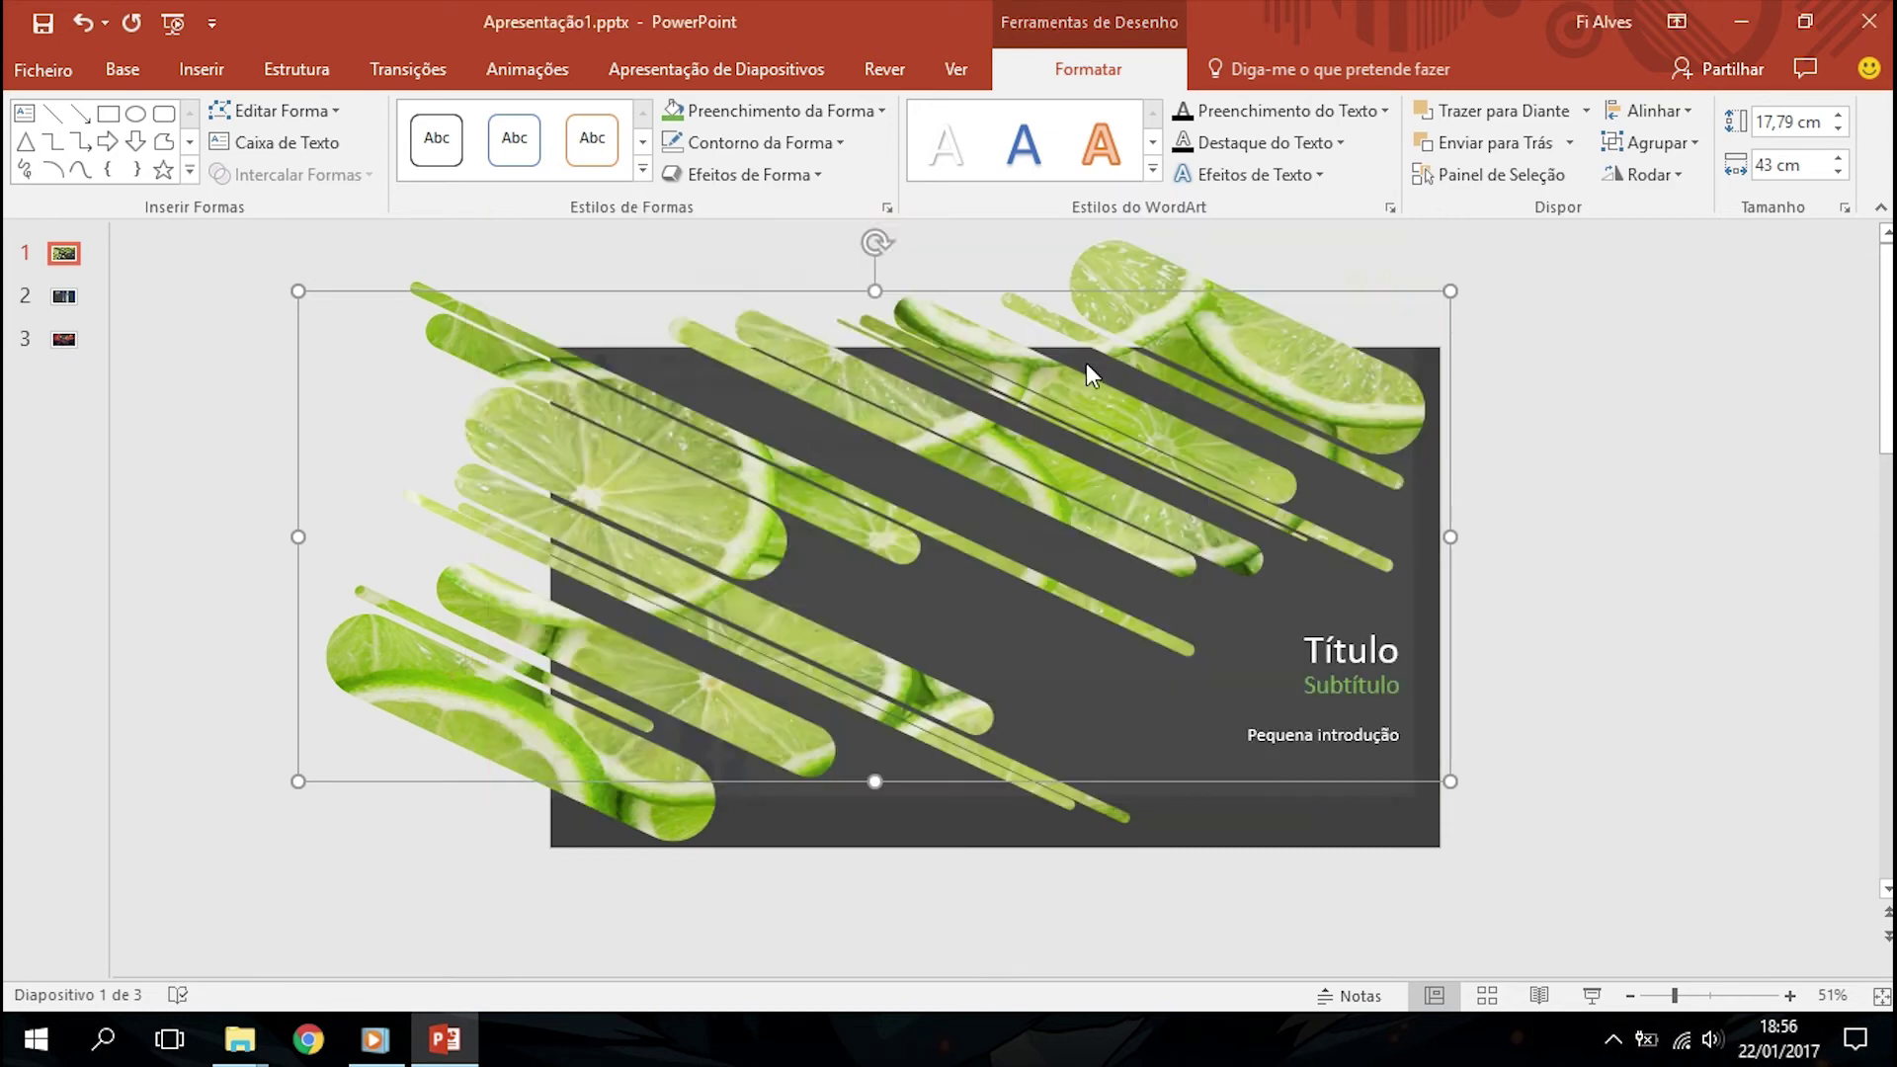
{"action": "double_click", "coordinate": [512, 379]}
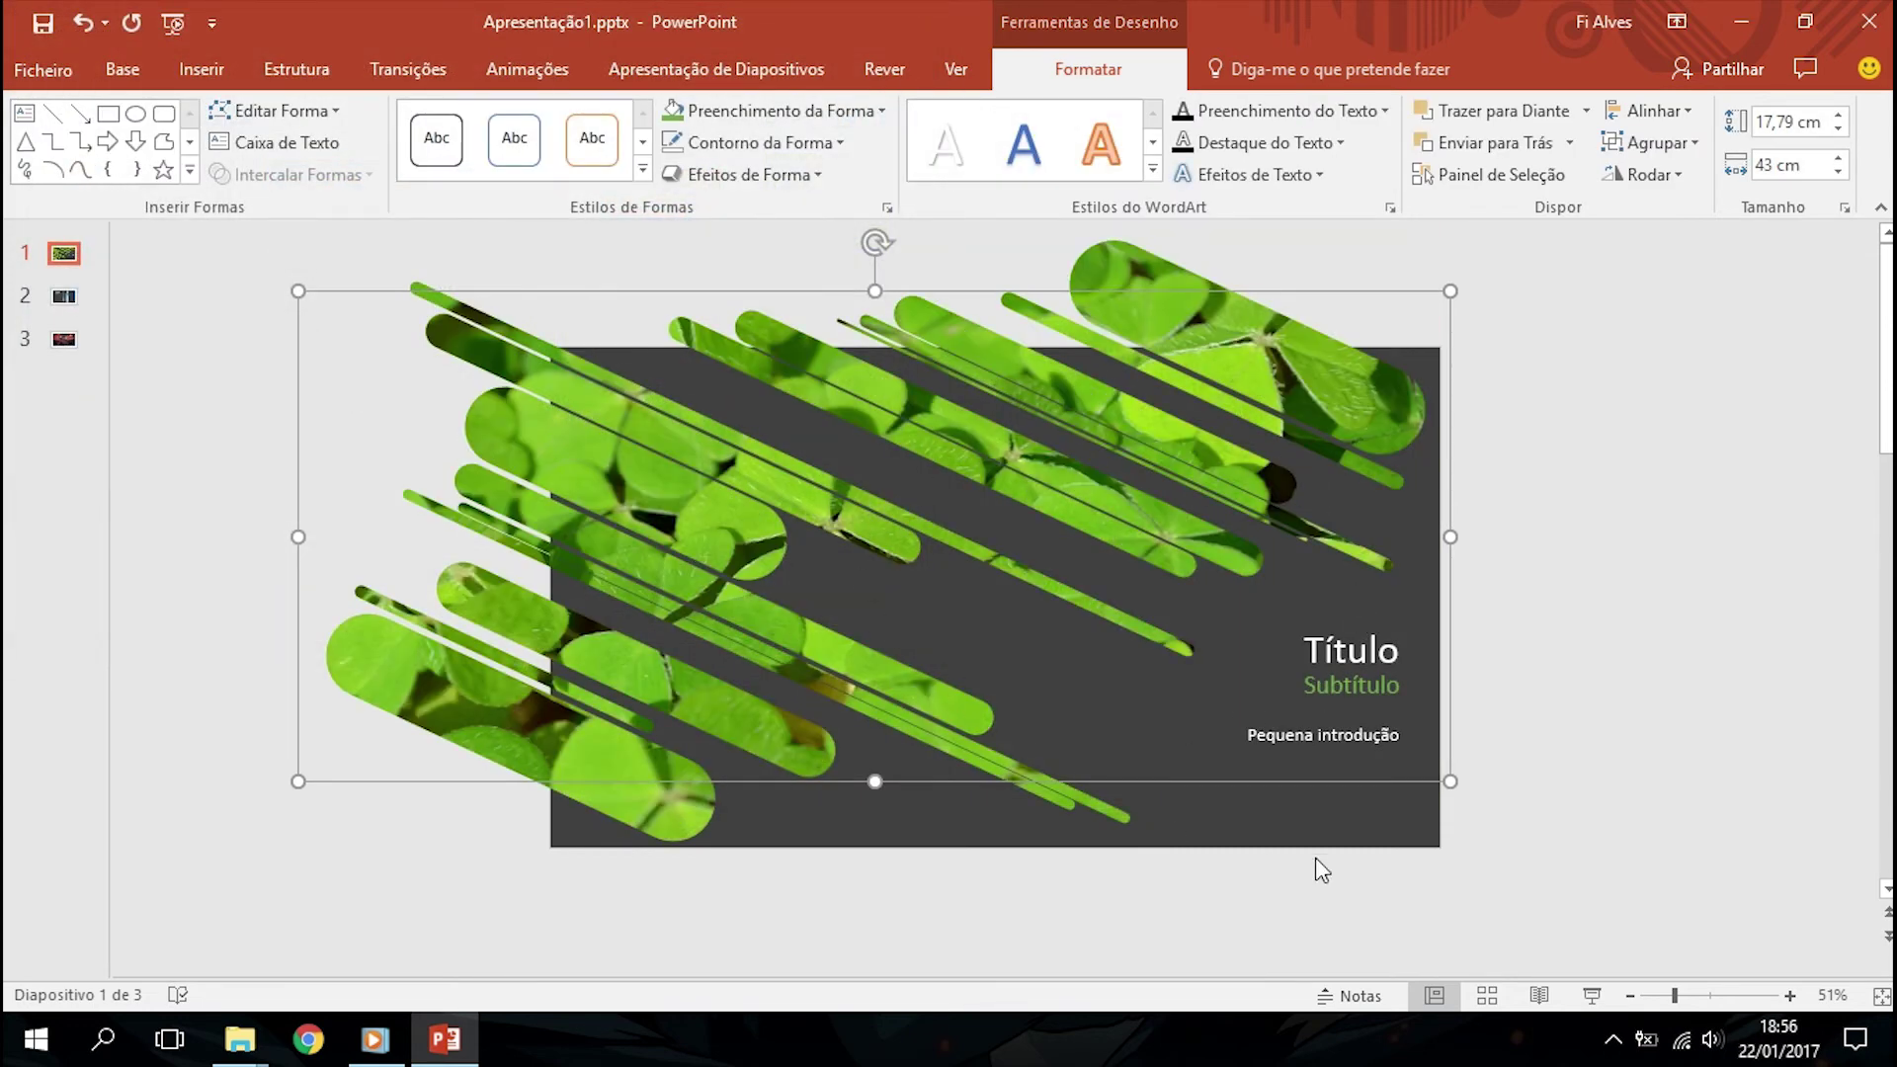
{"action": "left_click", "coordinate": [1556, 832]}
{"action": "left_click", "coordinate": [1586, 996]}
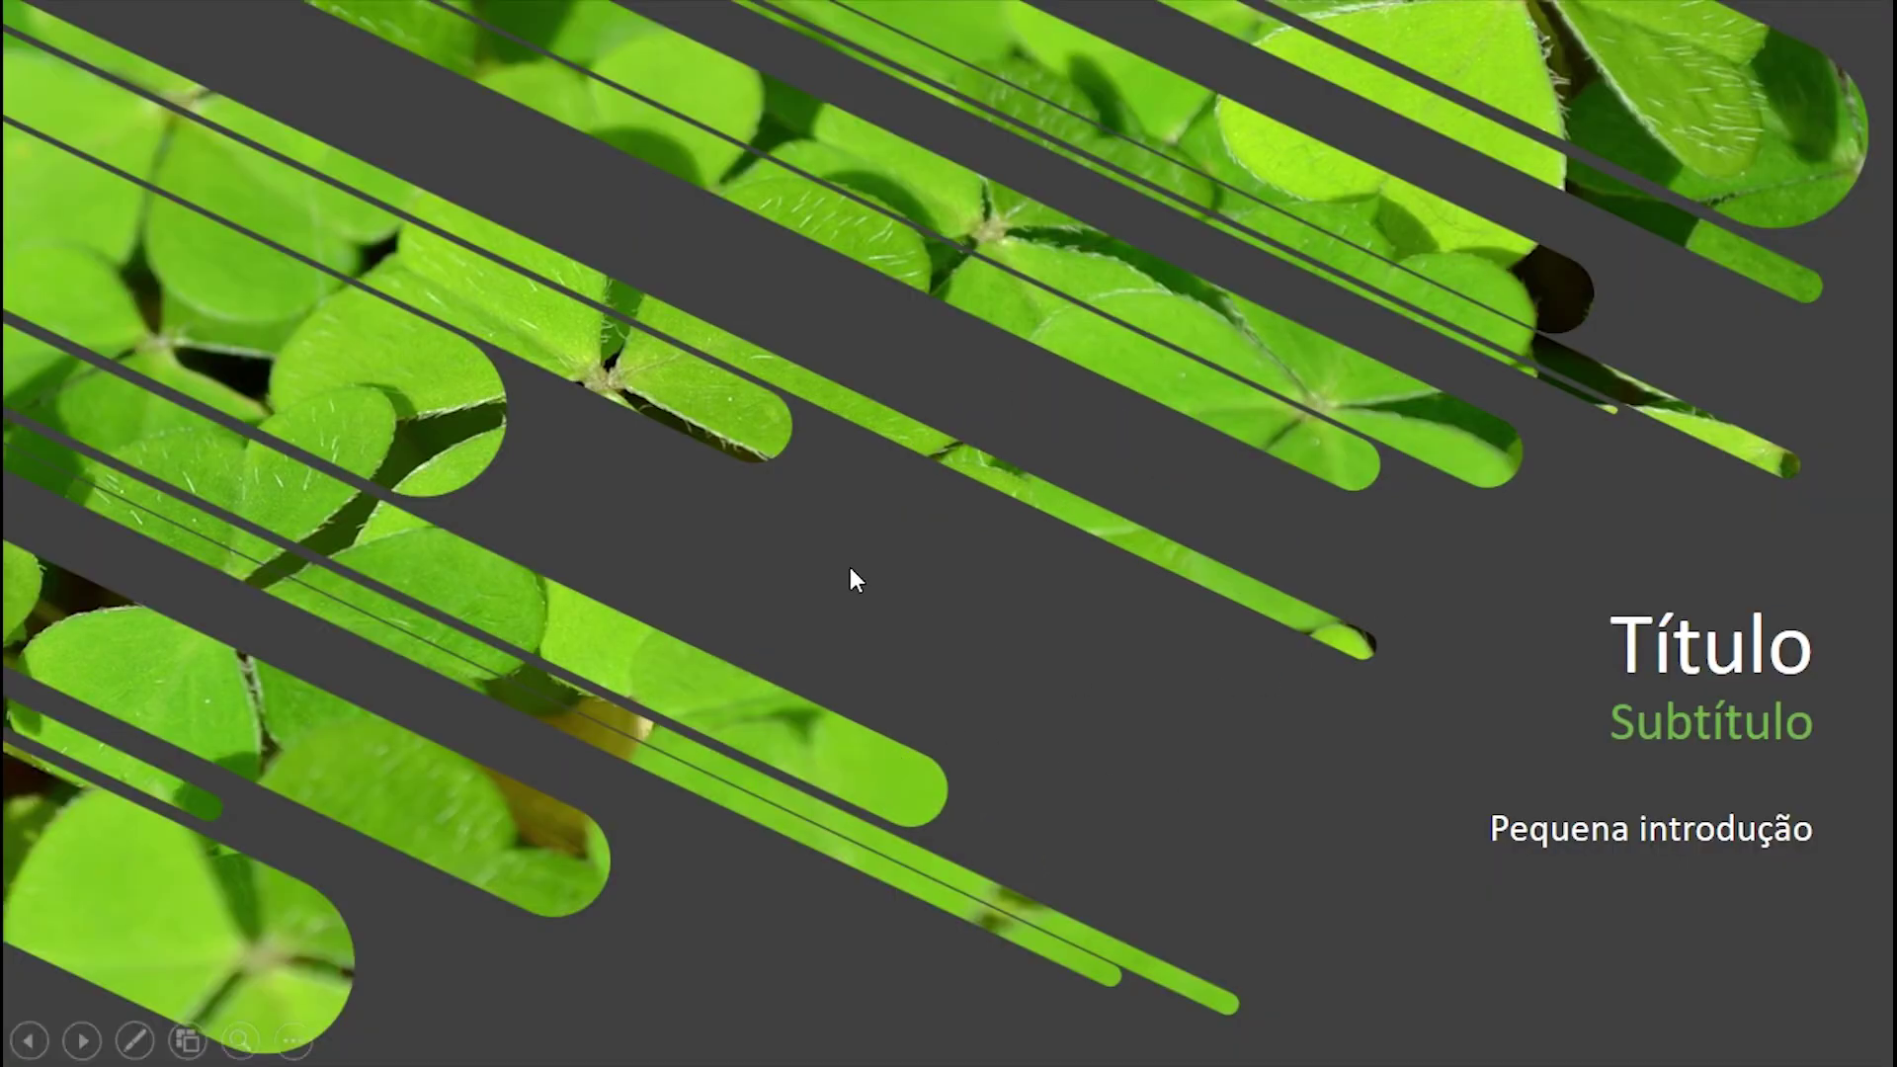
{"action": "key", "text": "Escape"}
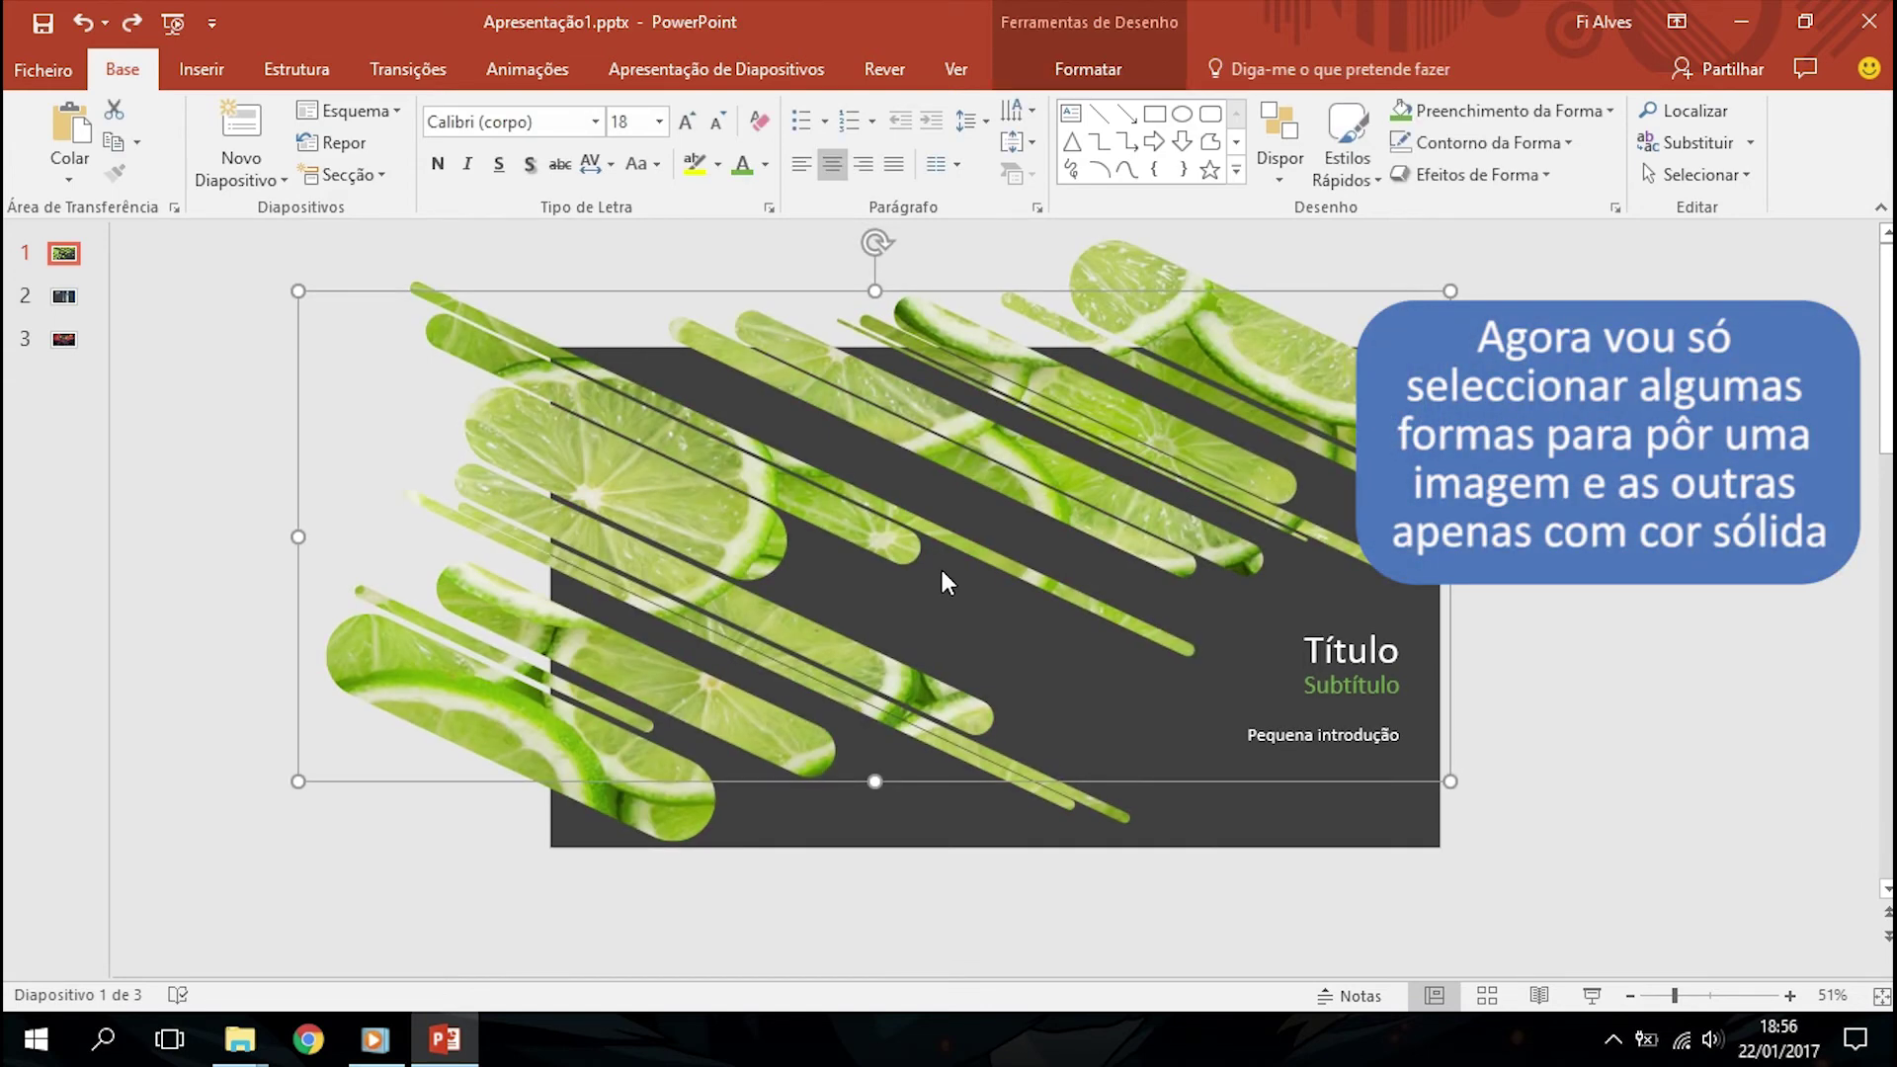
Undo the picture fill and ungroup the bars back into separate green shapes
{"action": "key", "text": "ctrl+z"}
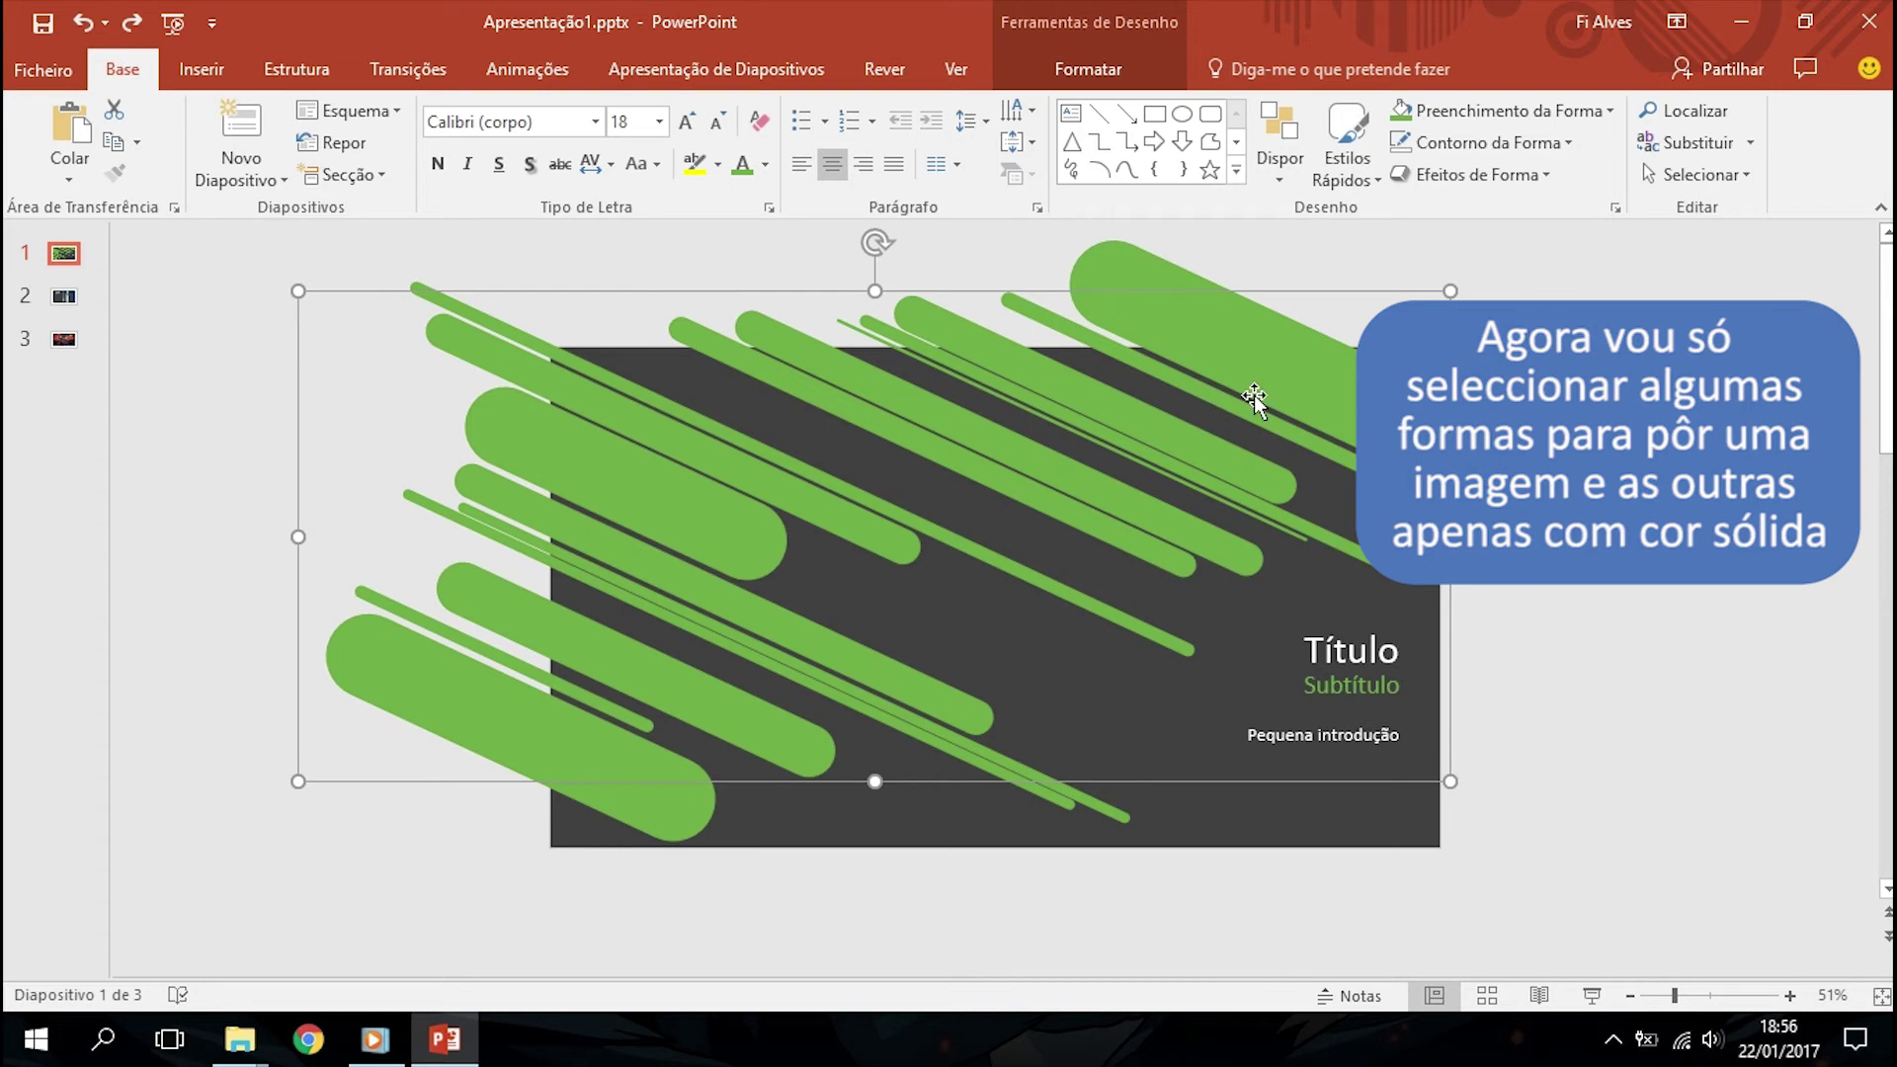
{"action": "key", "text": "ctrl+shift+g"}
{"action": "key", "text": "Escape"}
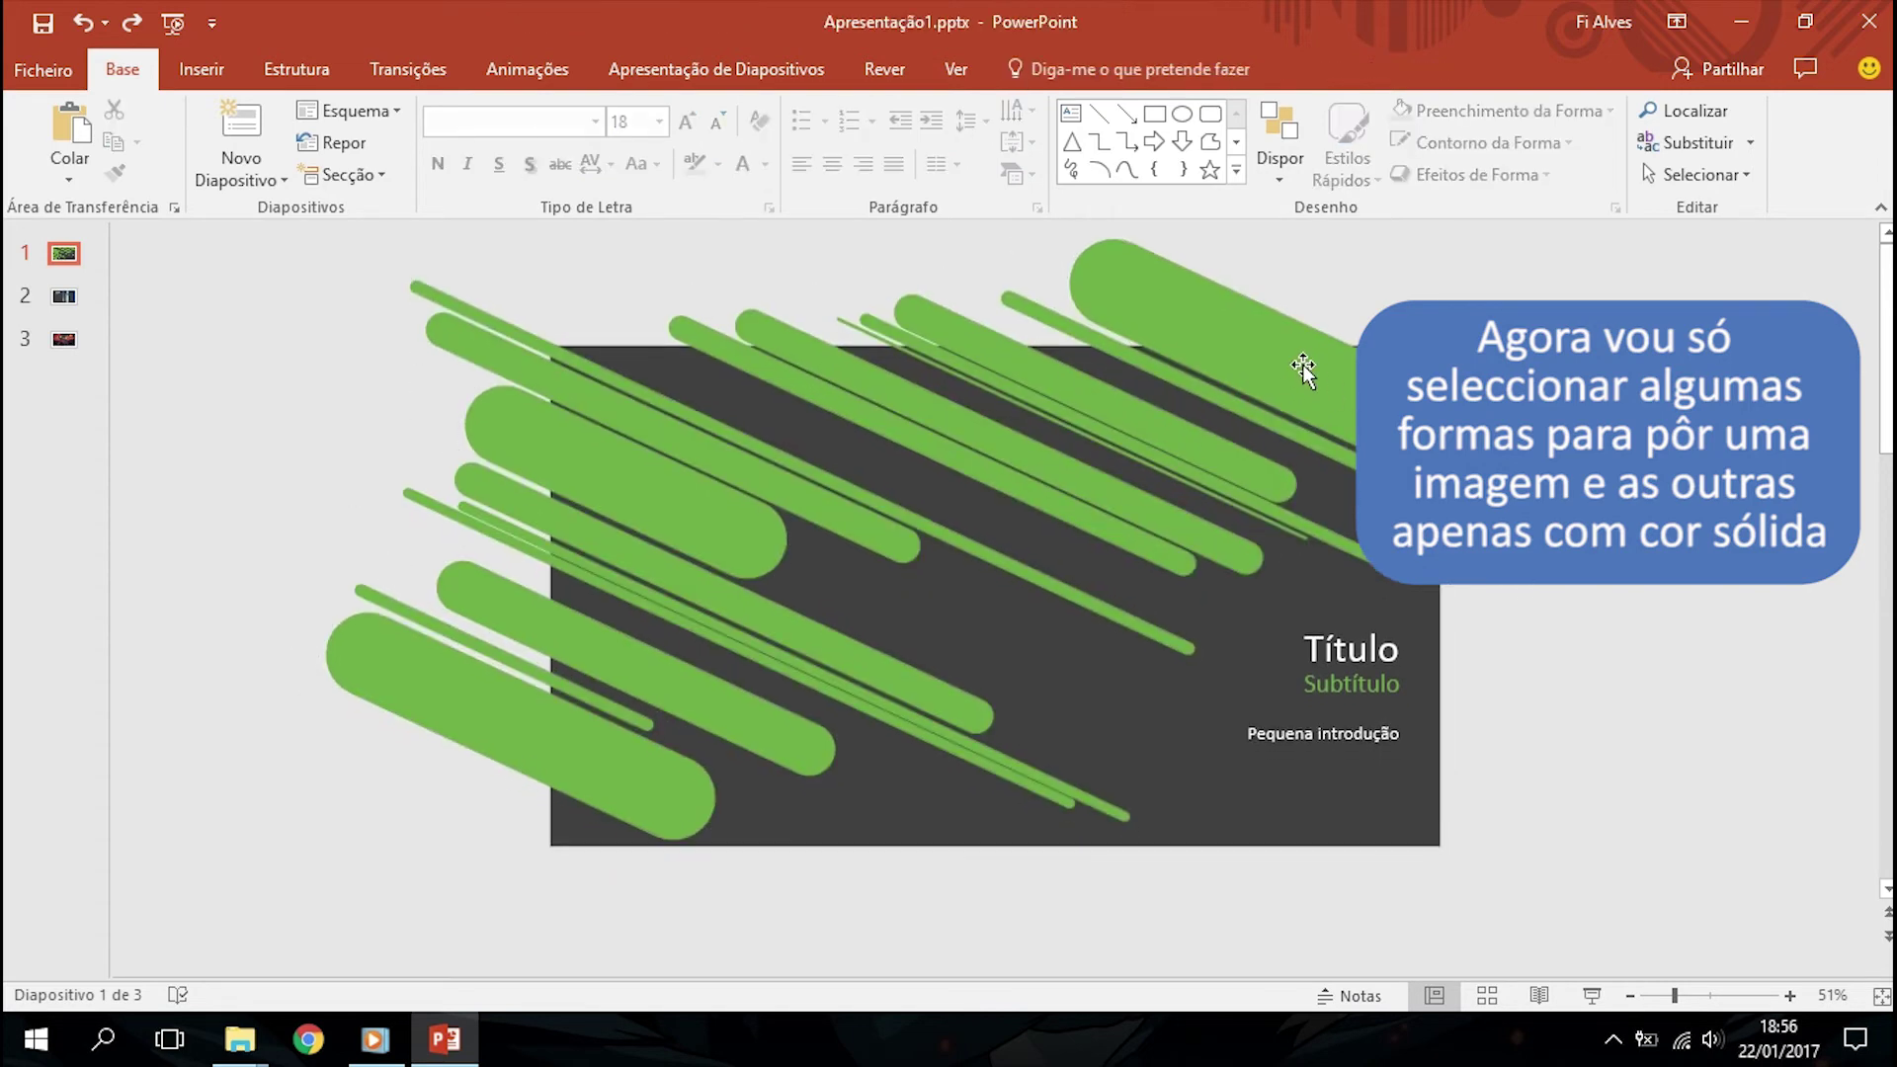
Select the upper diagonal bars, including the thin bar, long bar and large rounded bar
{"action": "left_click", "coordinate": [1303, 363]}
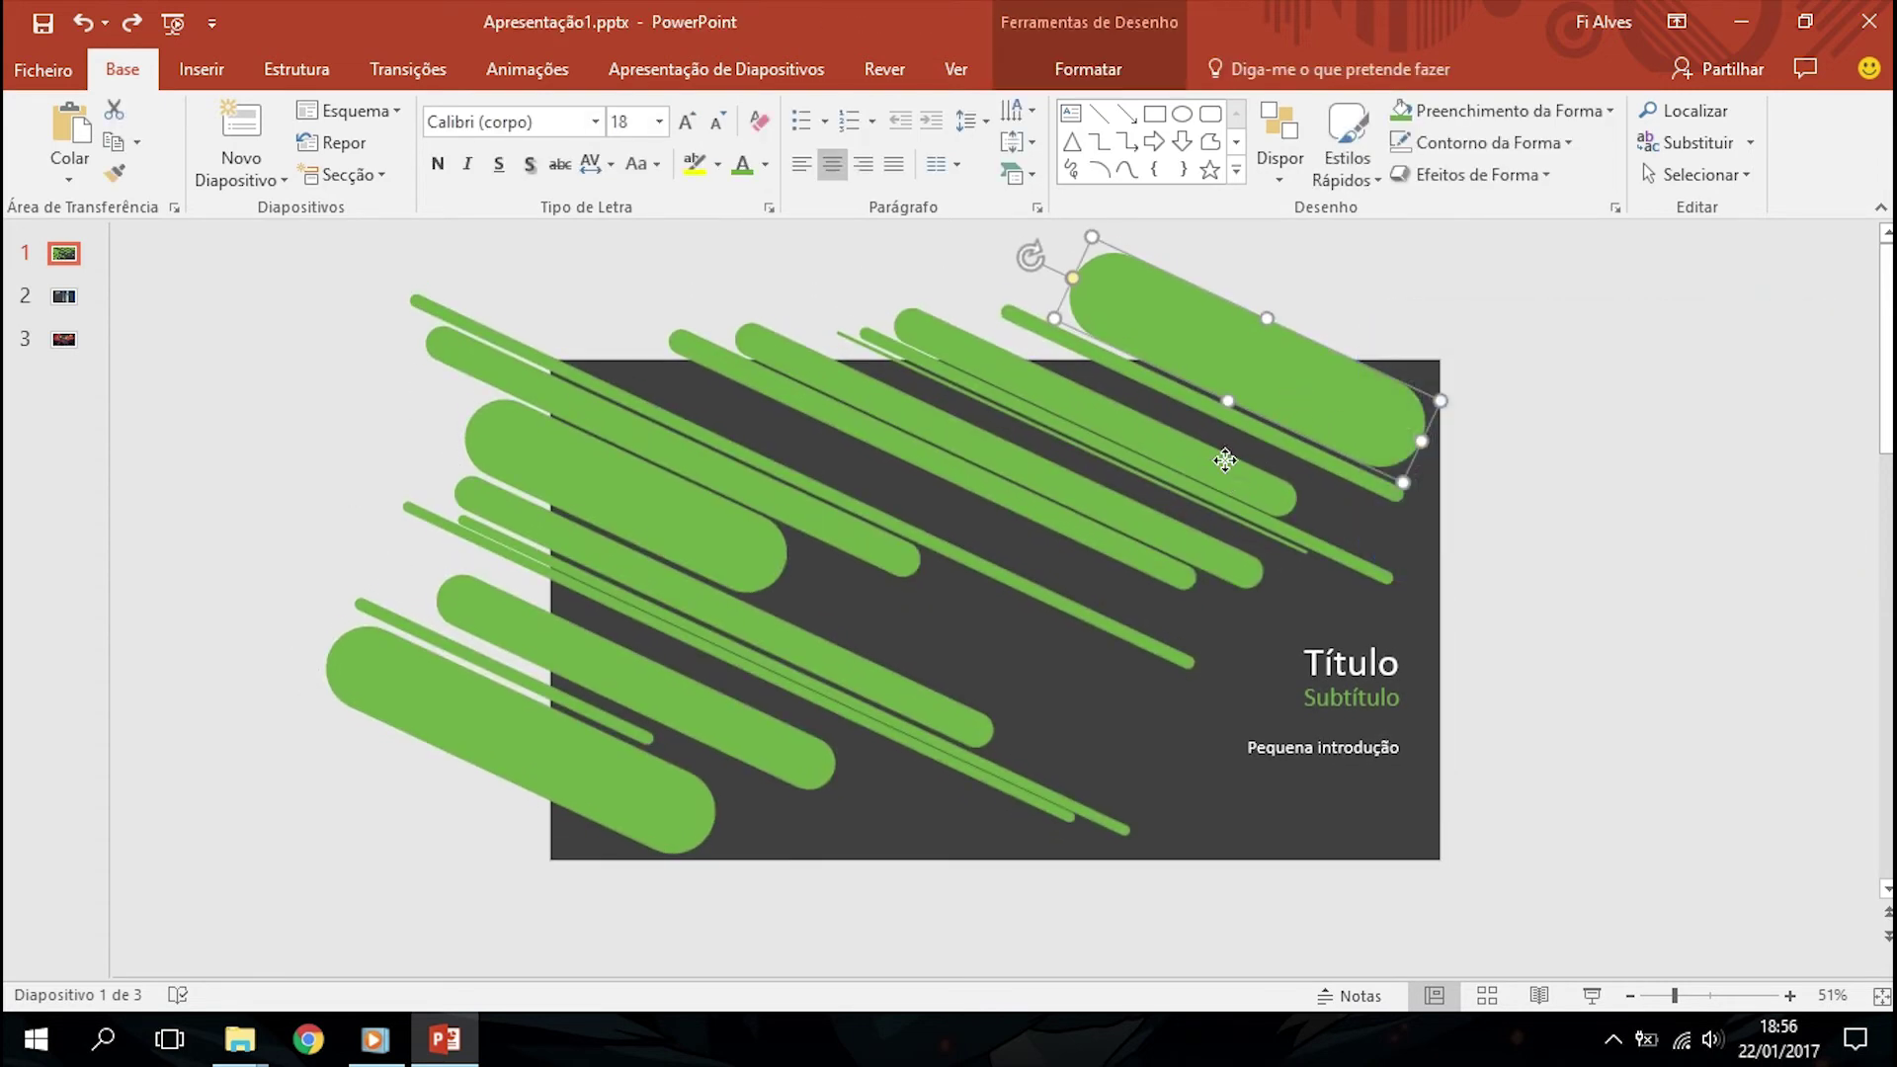
{"action": "left_click", "coordinate": [1247, 499], "text": "shift"}
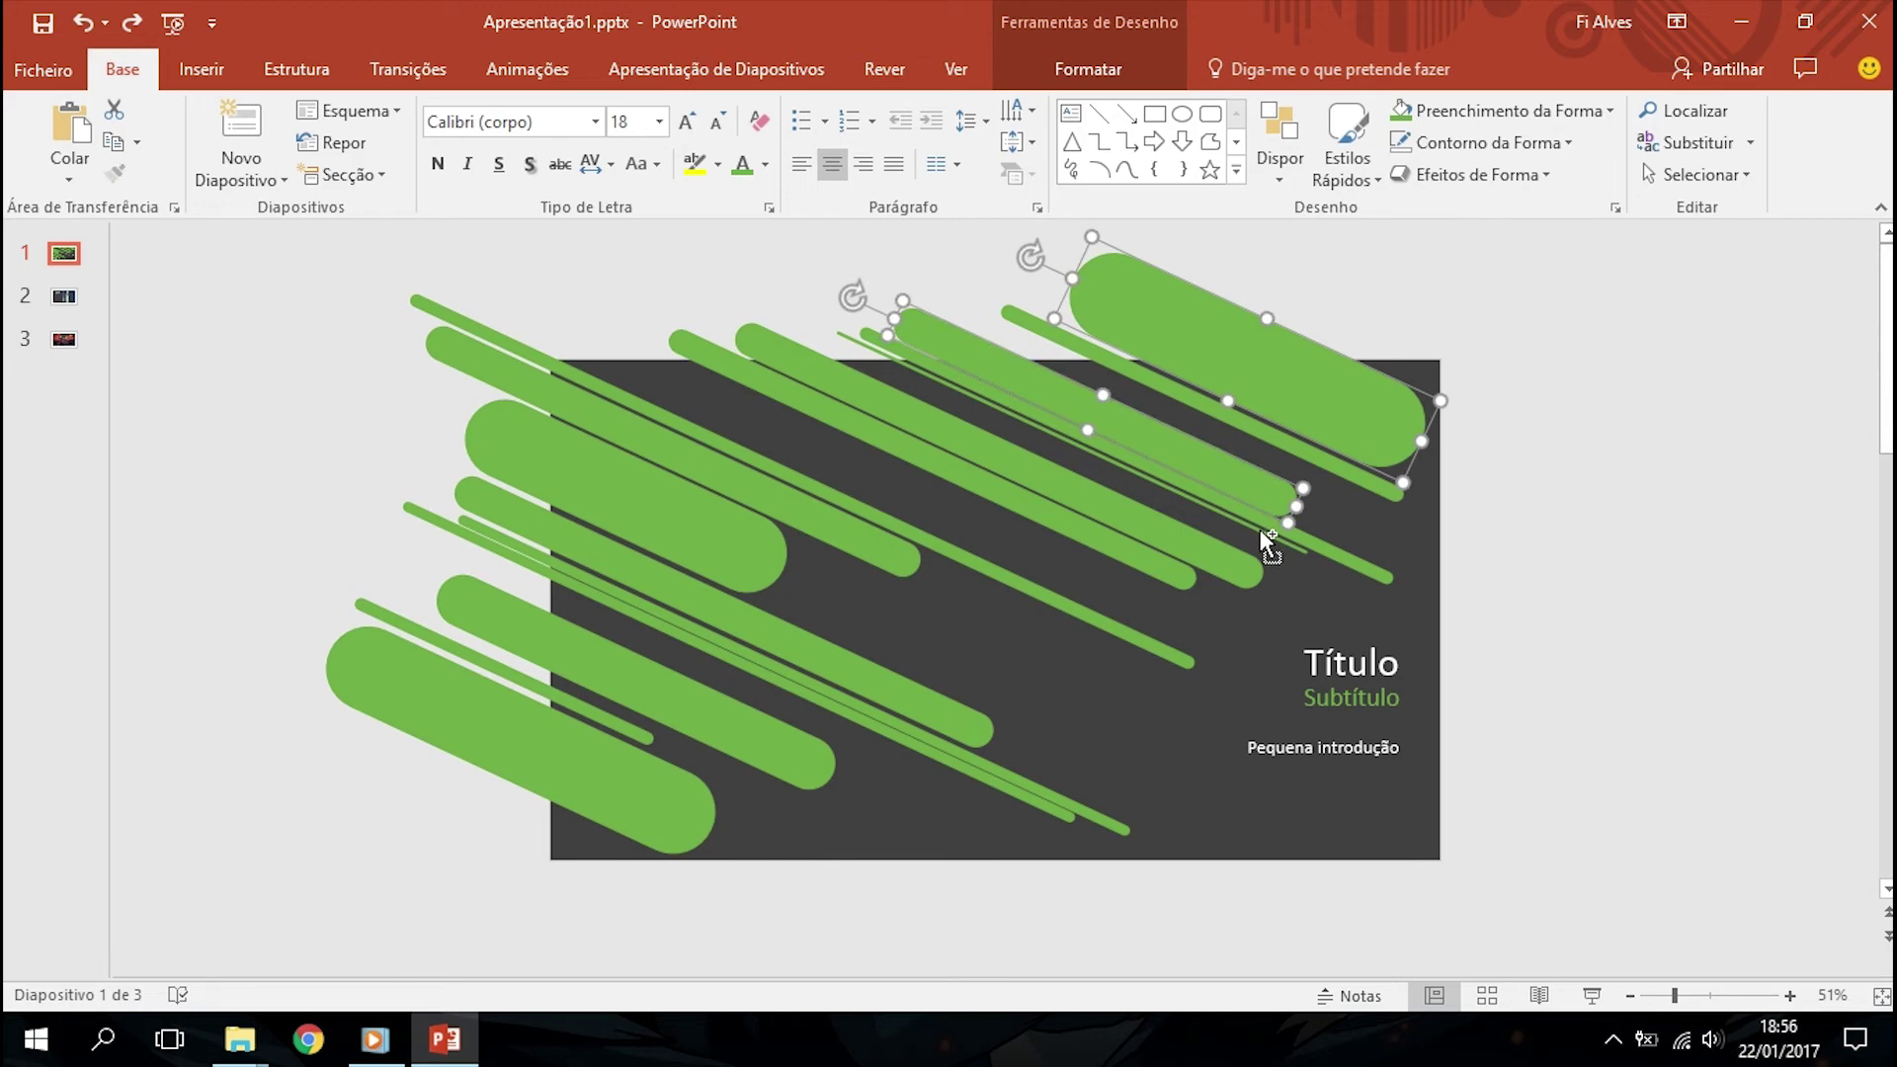
{"action": "left_click", "coordinate": [1319, 548], "text": "shift"}
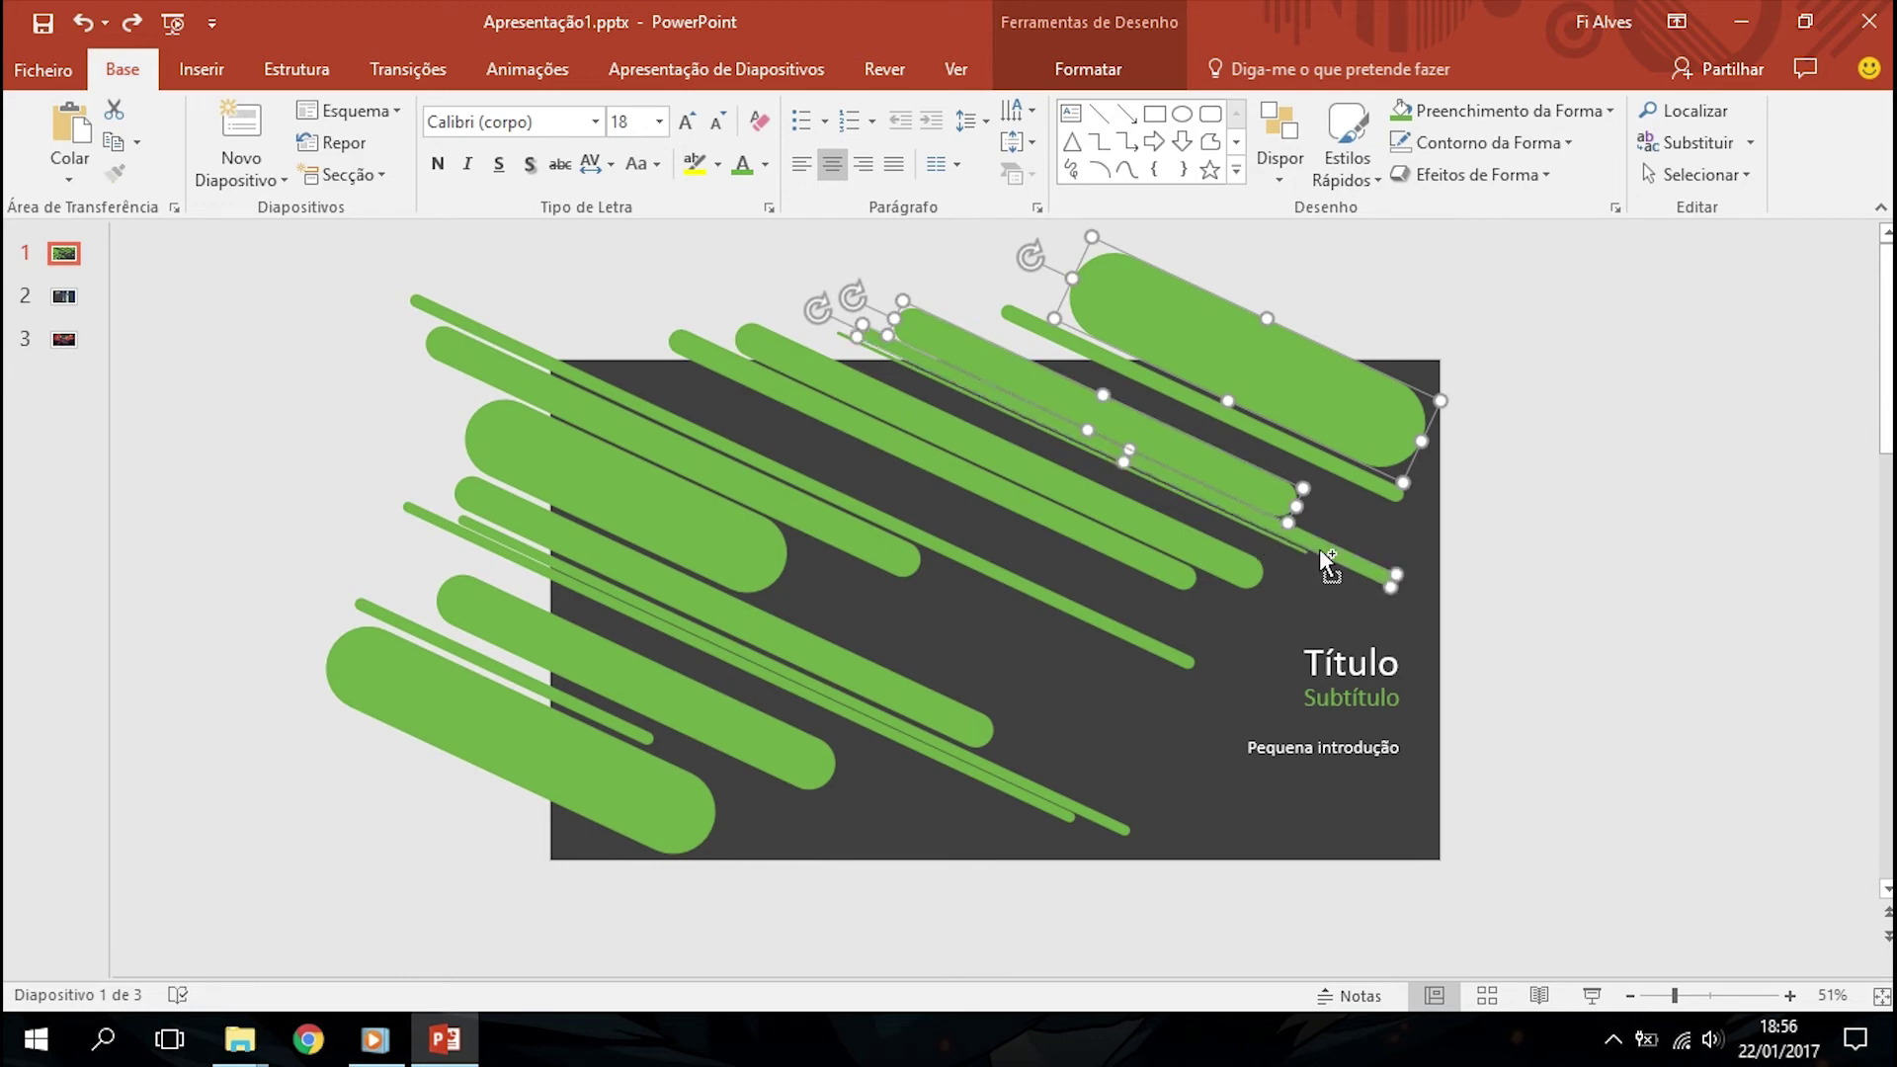
{"action": "left_click", "coordinate": [1147, 560], "text": "shift"}
{"action": "left_click", "coordinate": [1195, 549], "text": "shift"}
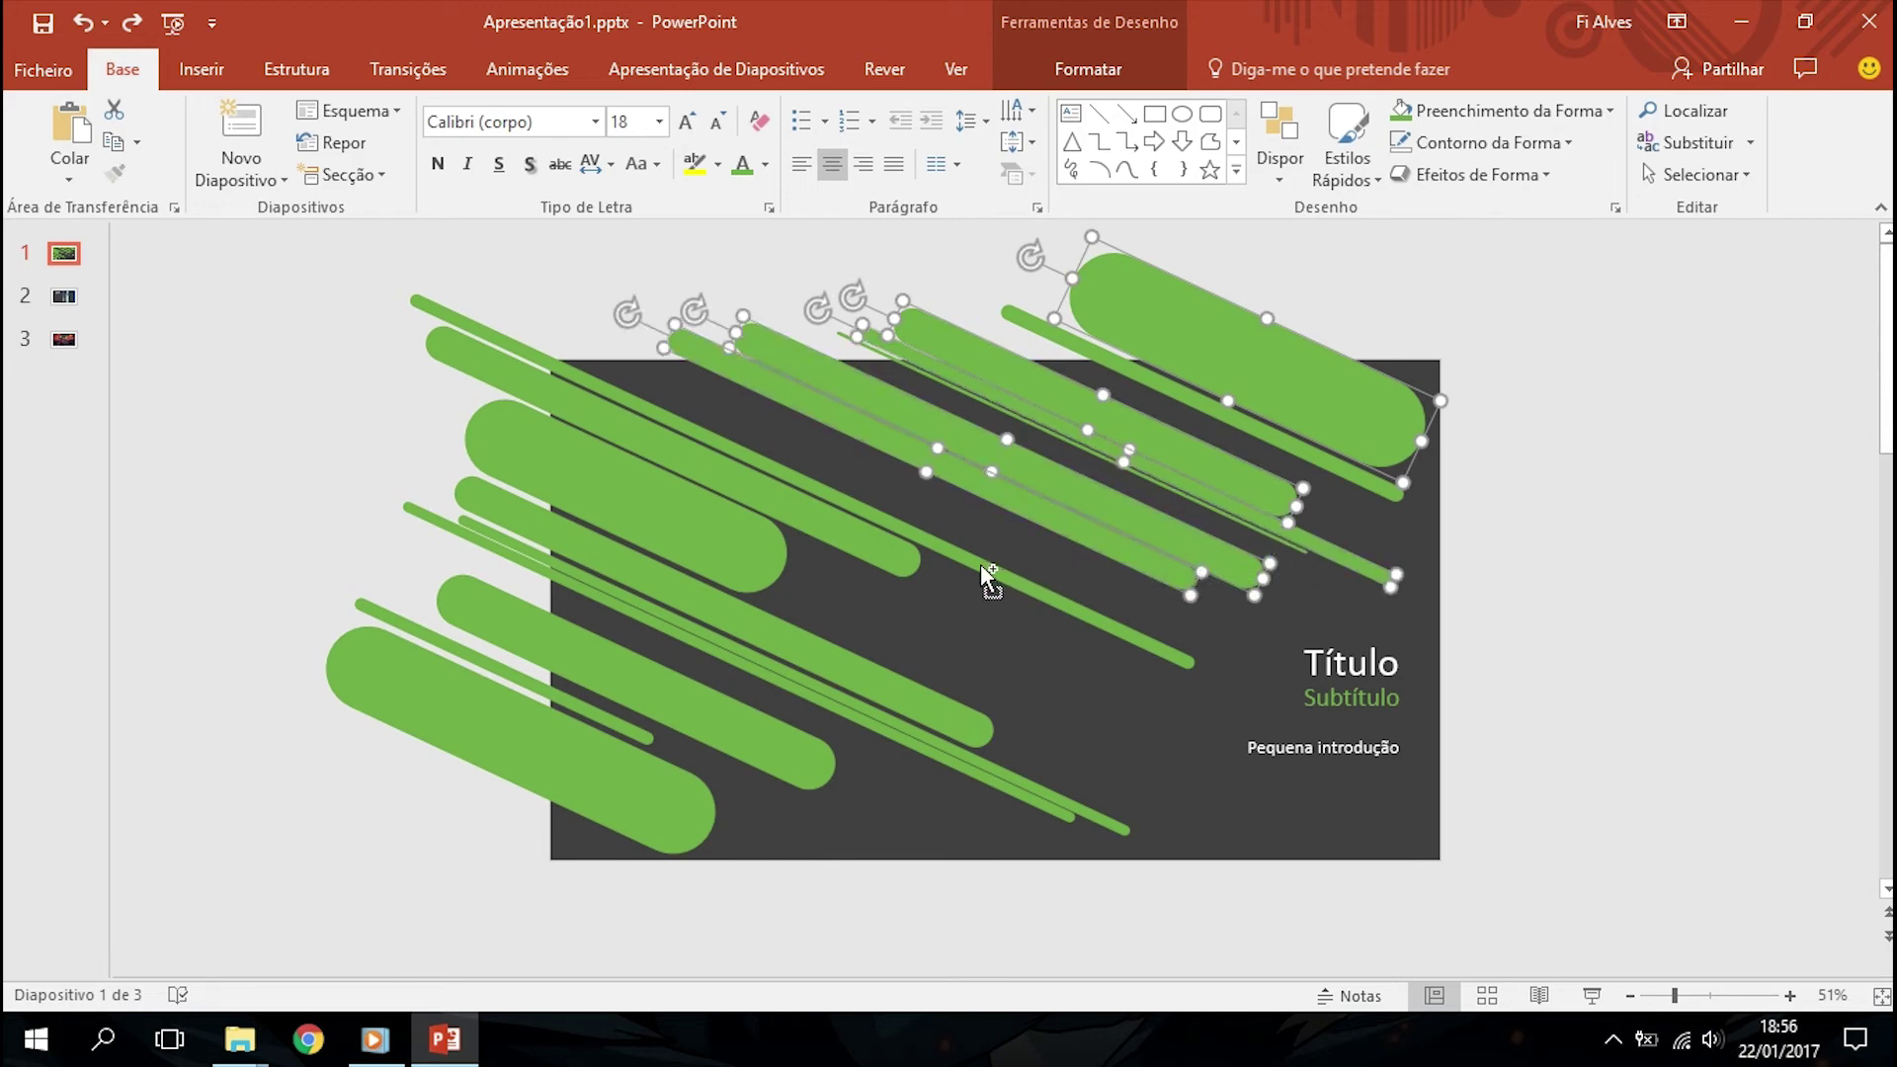
{"action": "left_click", "coordinate": [980, 563], "text": "shift"}
{"action": "left_click", "coordinate": [866, 541], "text": "shift"}
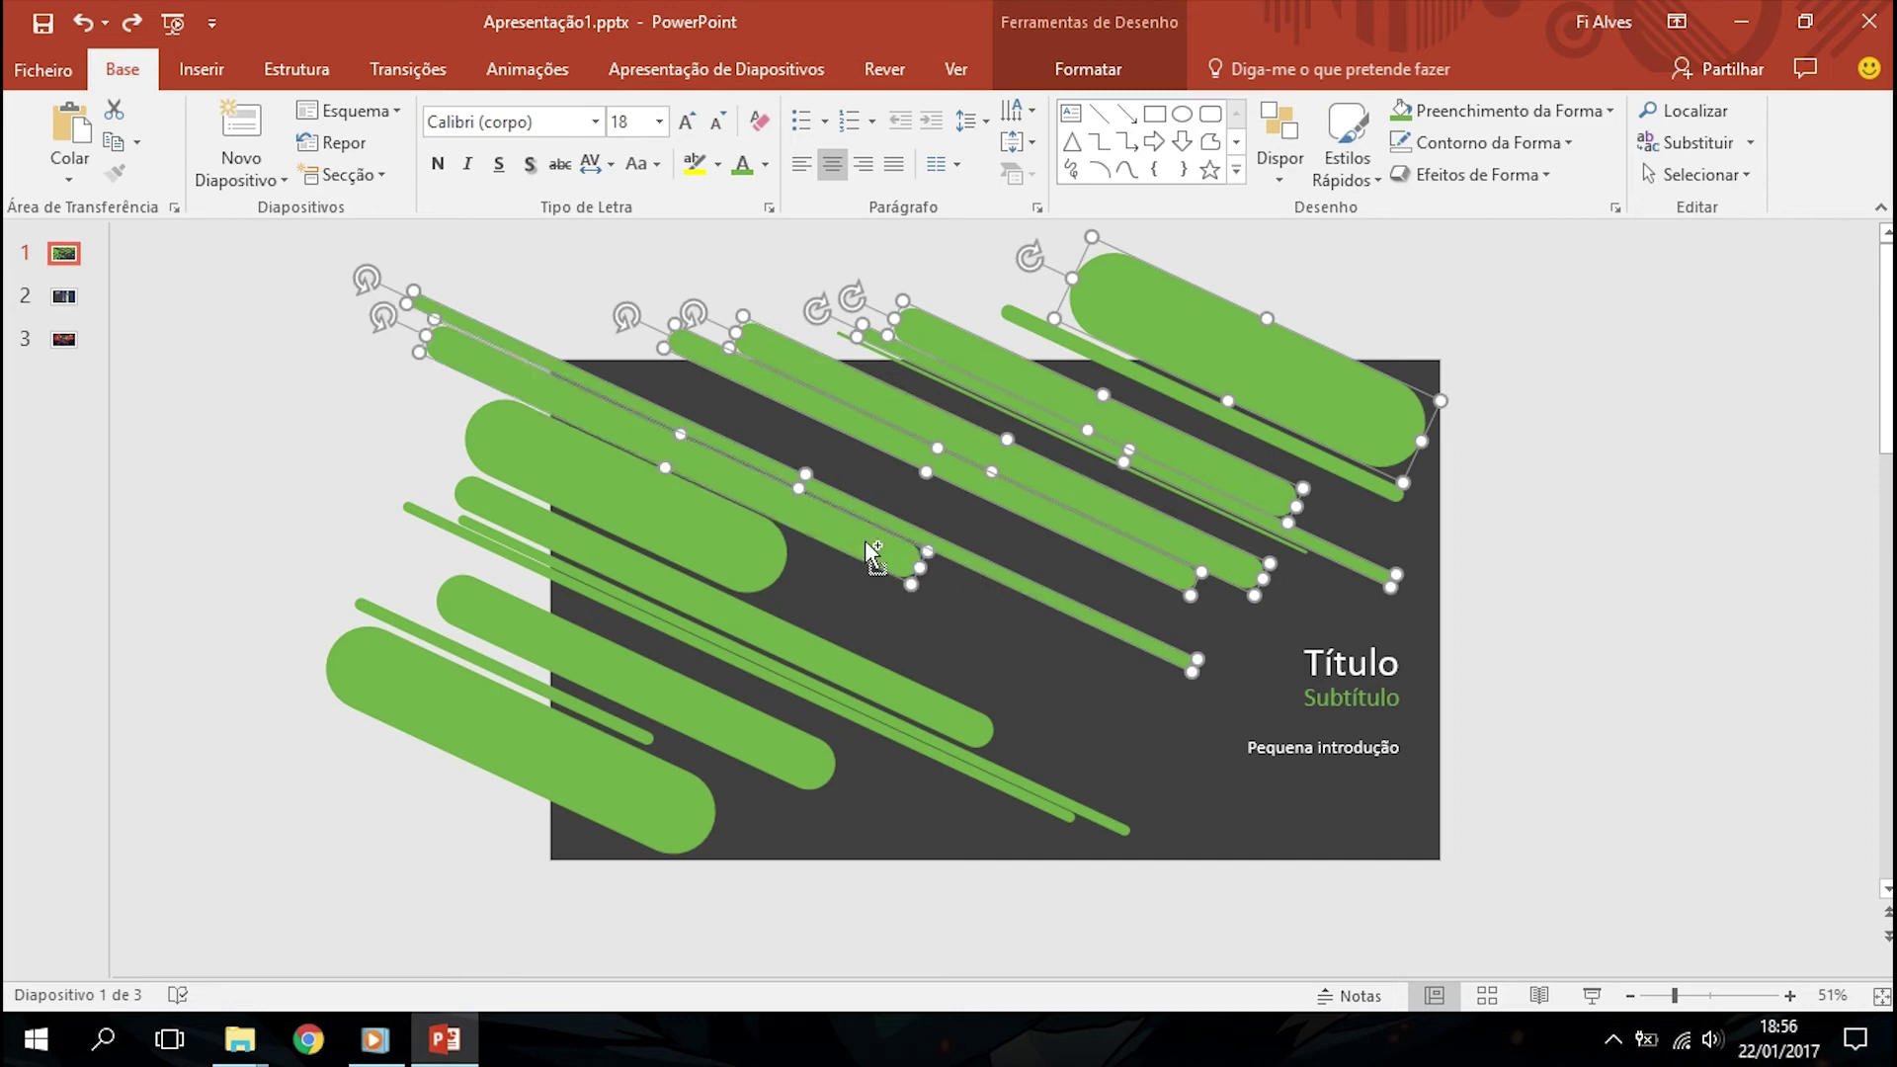
{"action": "left_click", "coordinate": [783, 564], "text": "shift"}
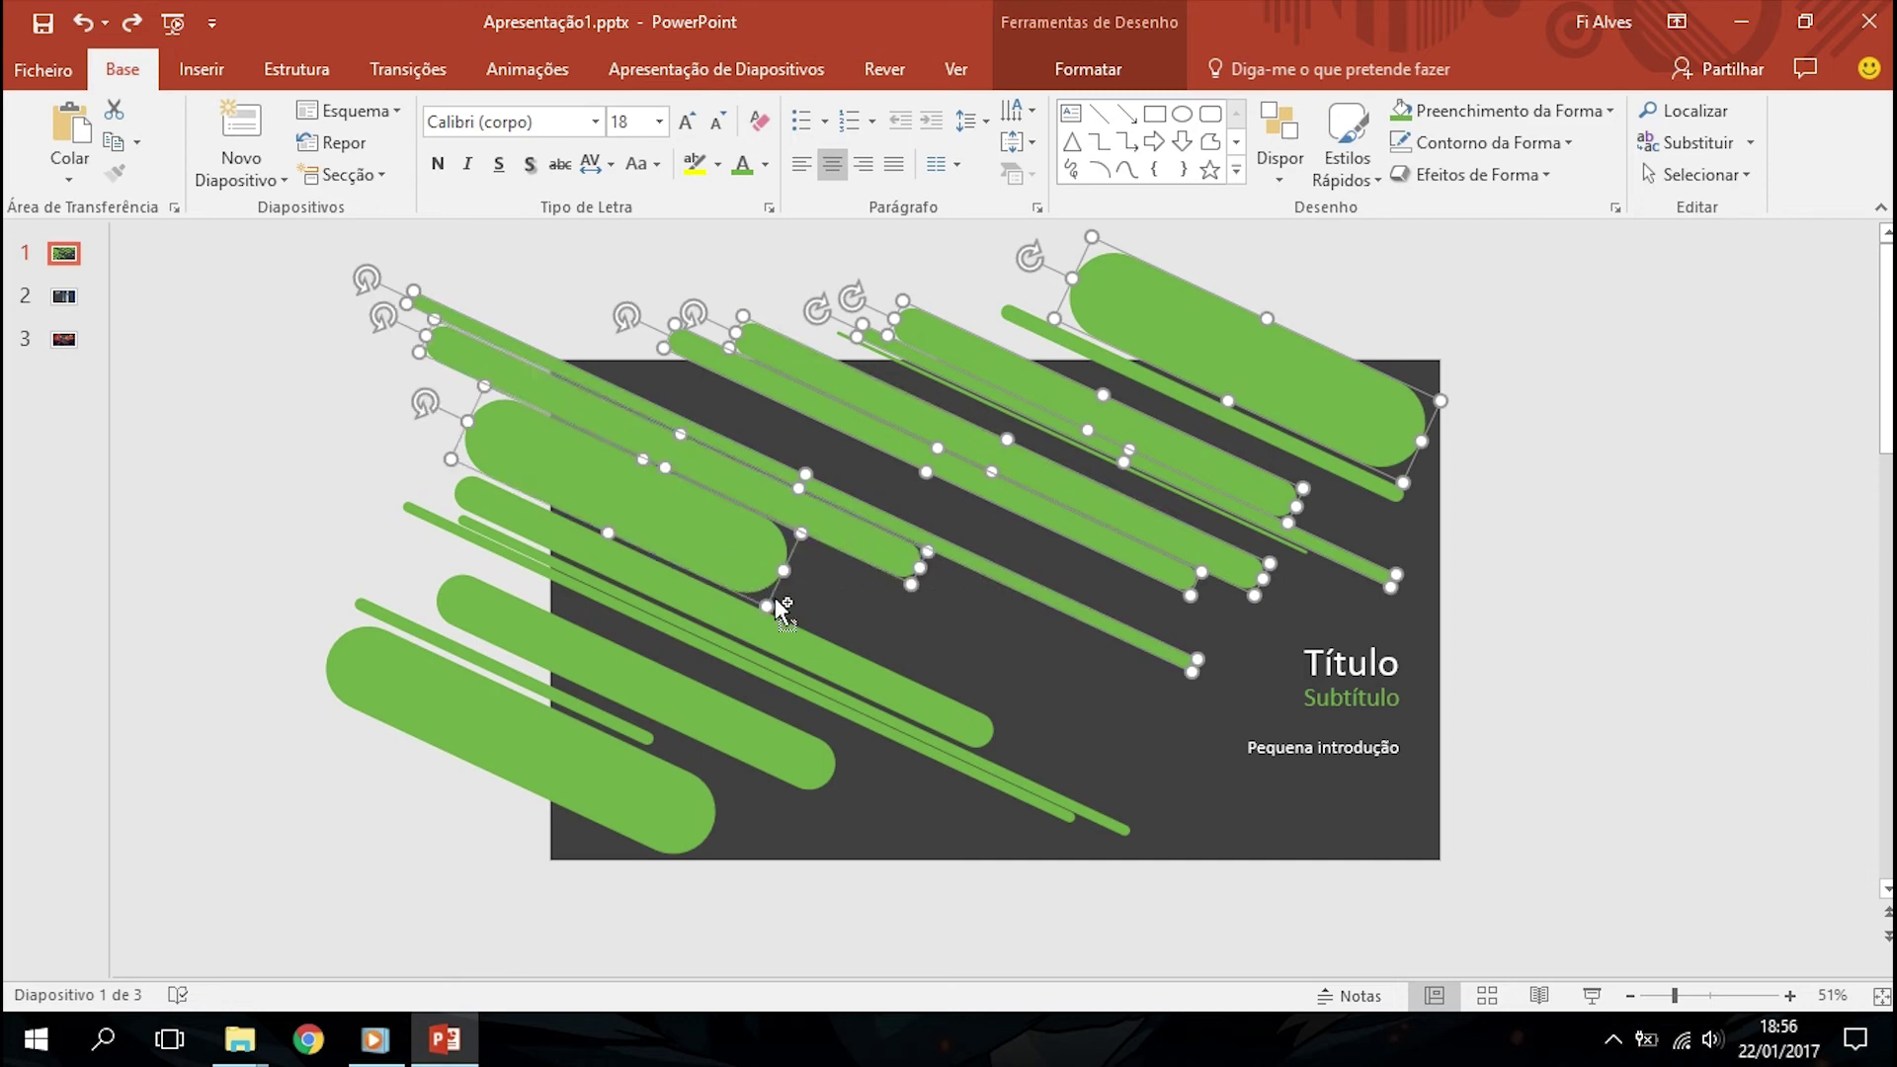
Add the thin diagonal lines and lower-left rounded bar, then group everything into one object
{"action": "left_click", "coordinate": [862, 704], "text": "shift"}
{"action": "left_click", "coordinate": [922, 750], "text": "shift"}
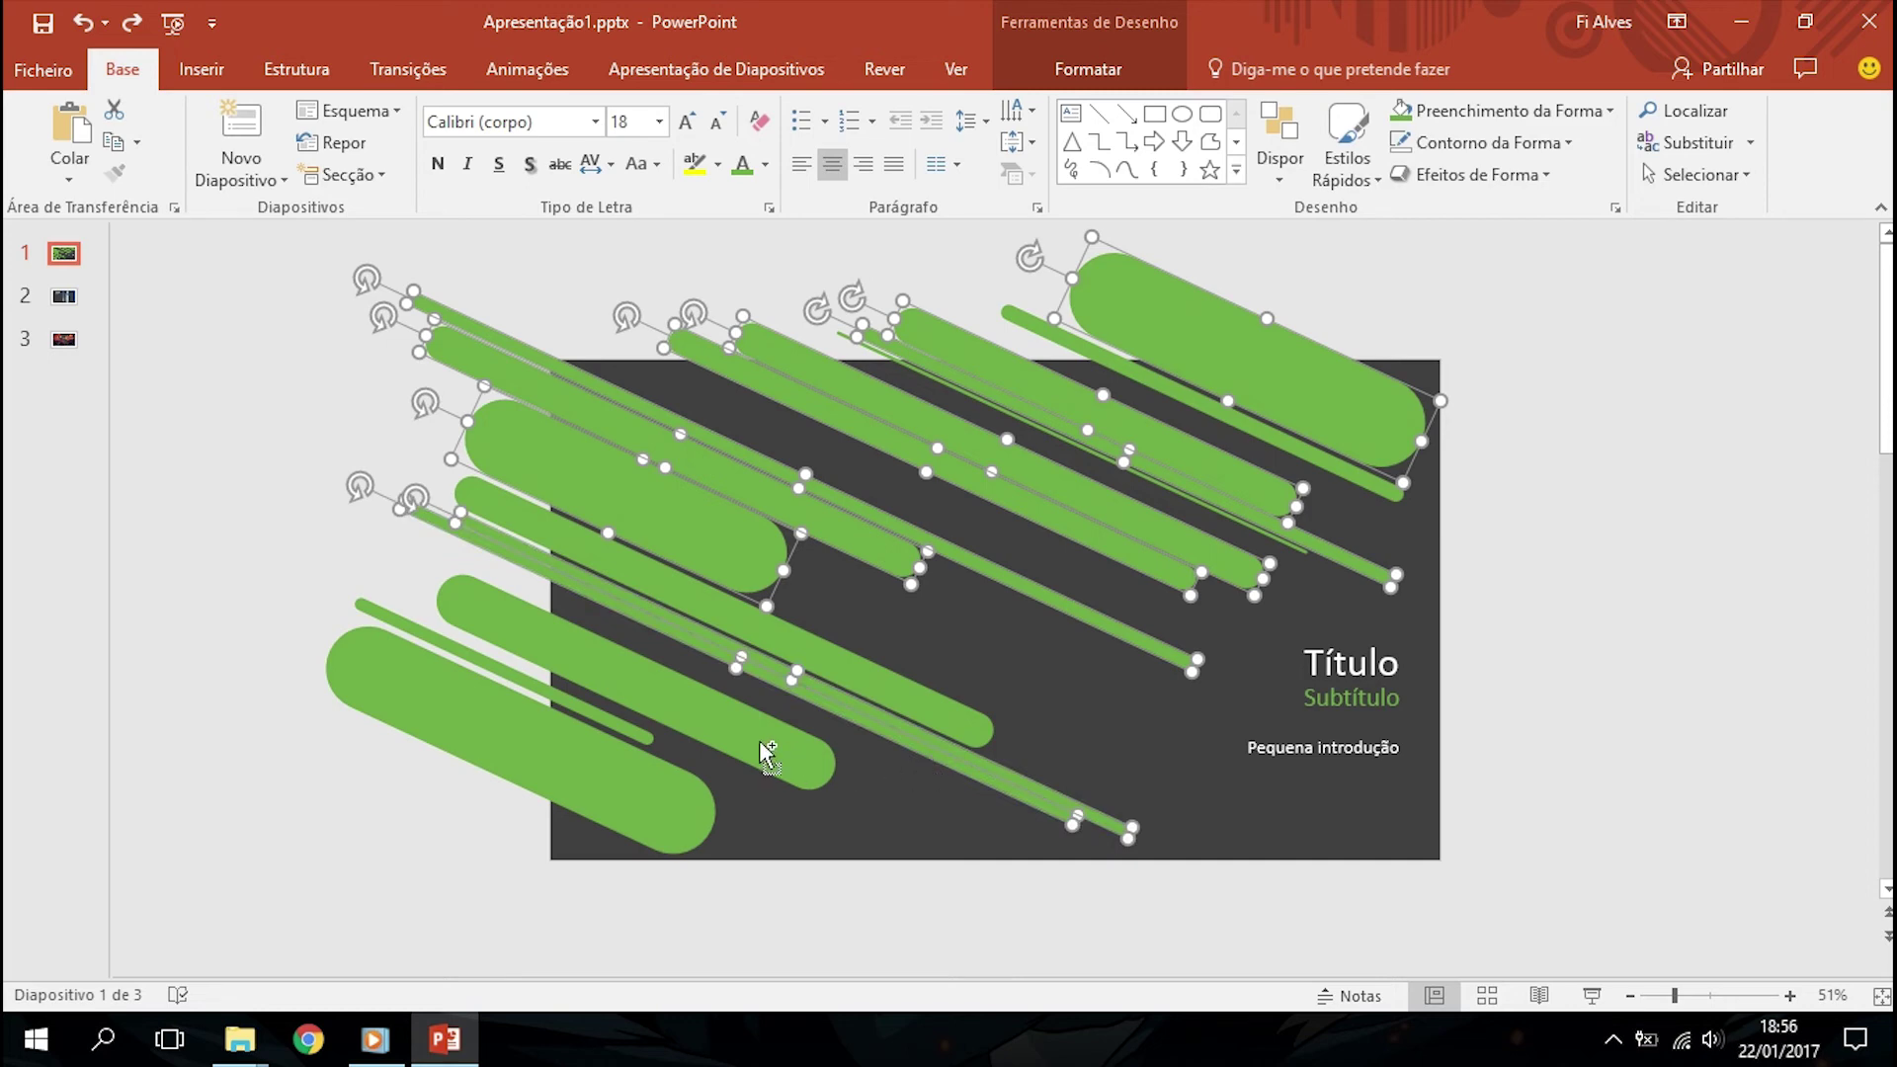
{"action": "left_click", "coordinate": [647, 736], "text": "shift"}
{"action": "left_click", "coordinate": [628, 778], "text": "shift"}
{"action": "right_click", "coordinate": [1321, 386]}
{"action": "mouse_move", "coordinate": [1393, 542]}
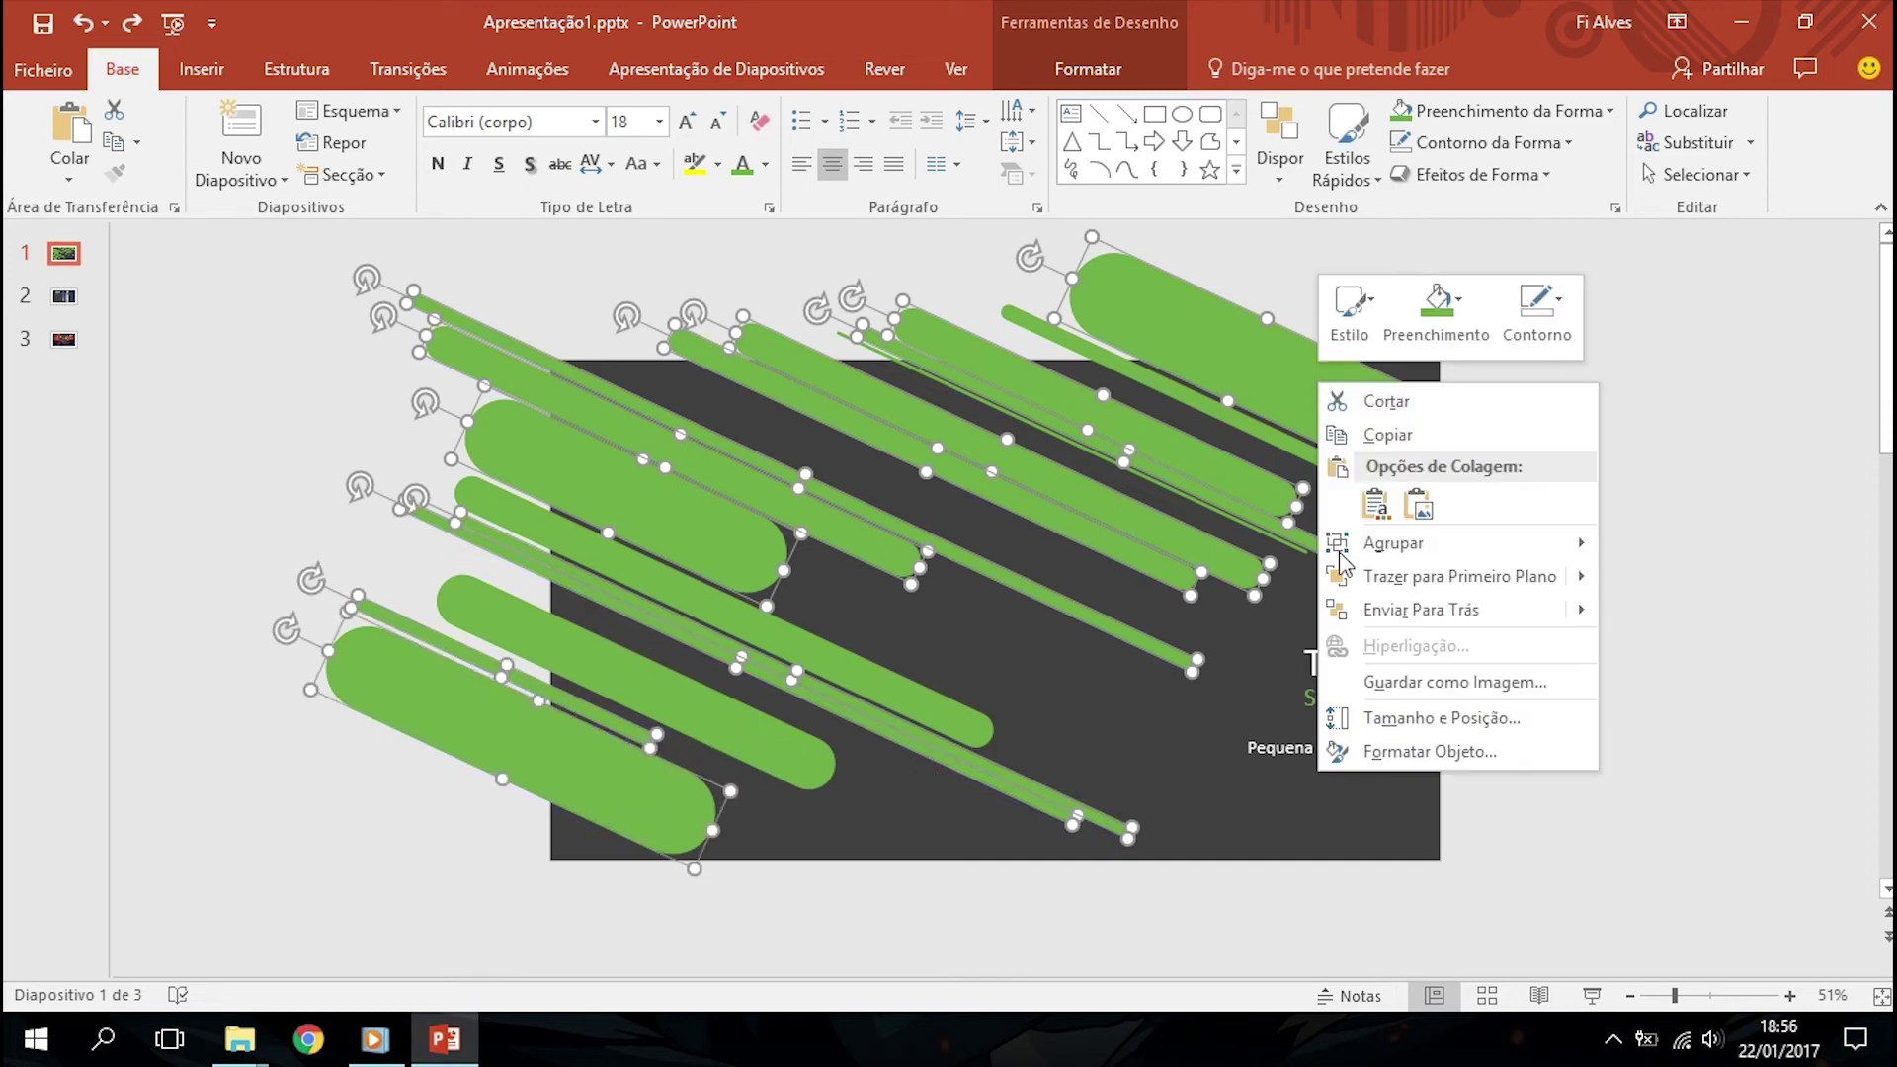
{"action": "left_click", "coordinate": [1641, 552]}
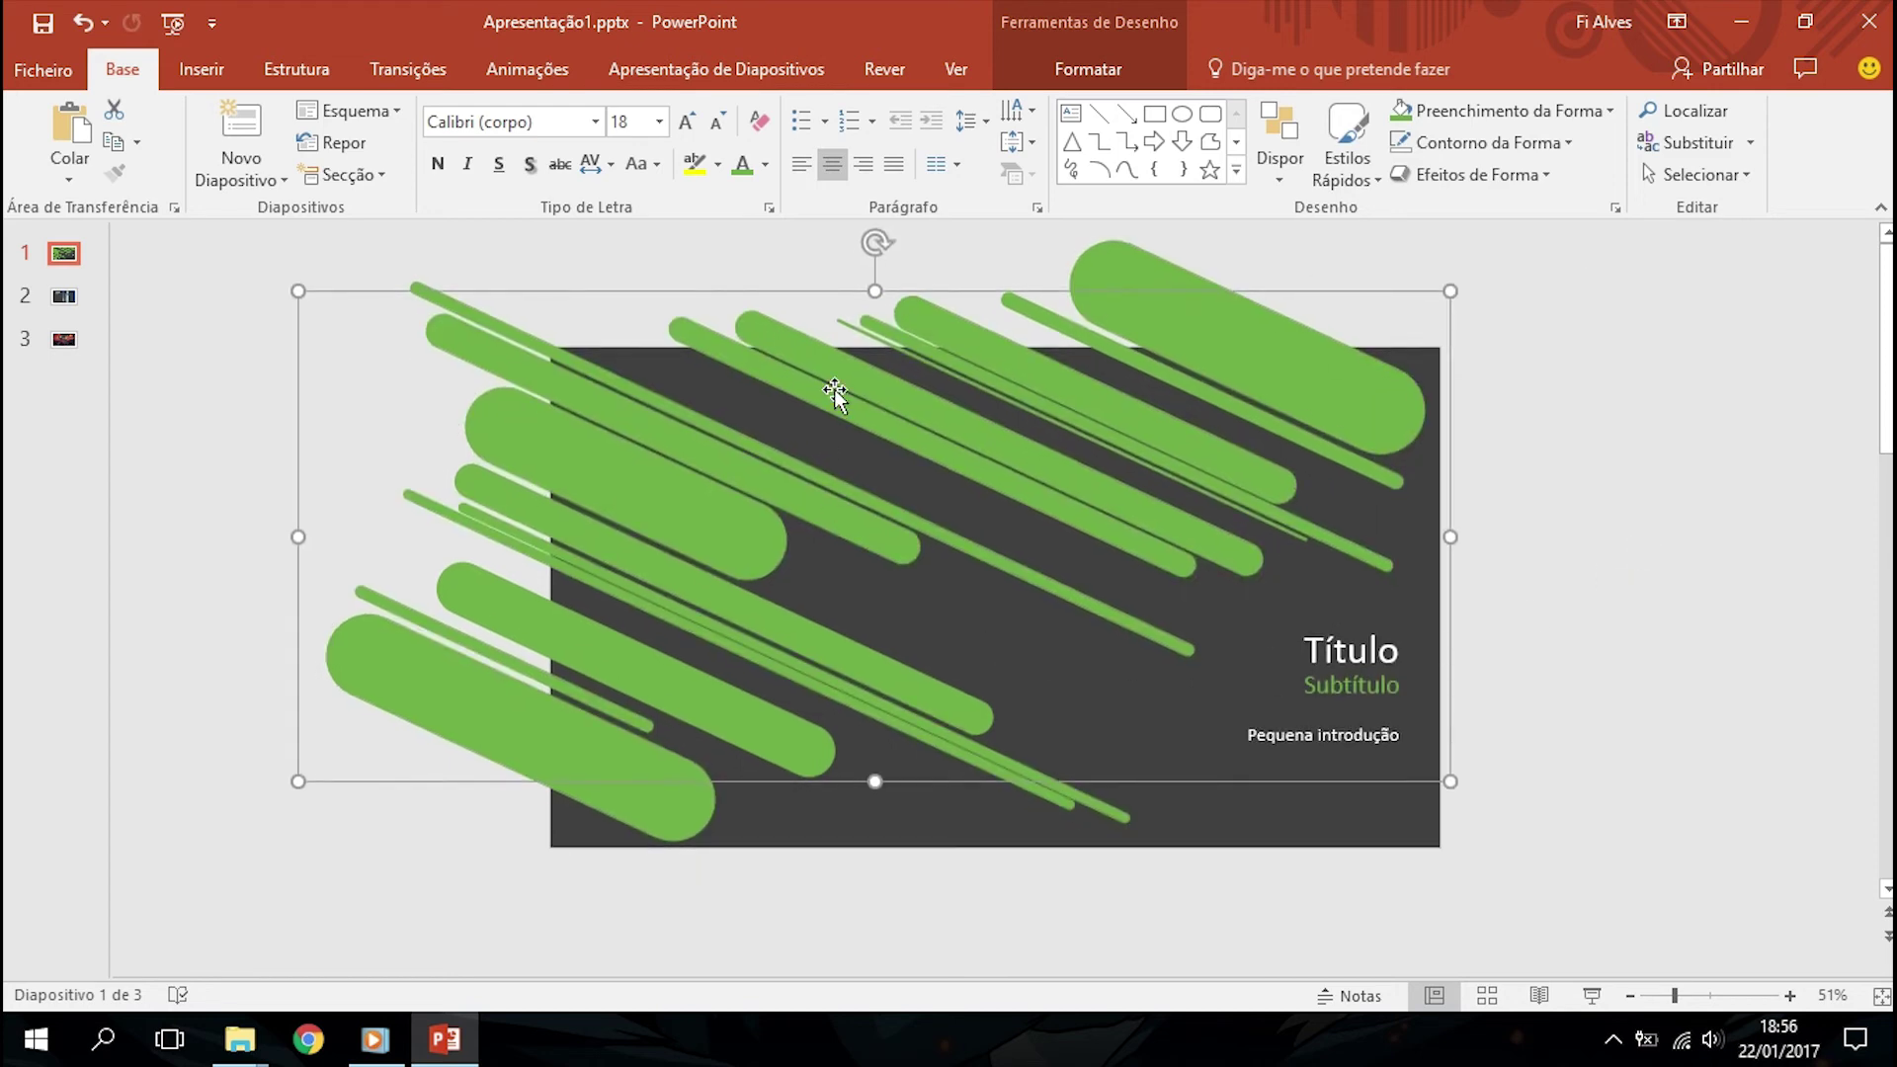
{"action": "left_click", "coordinate": [1080, 62]}
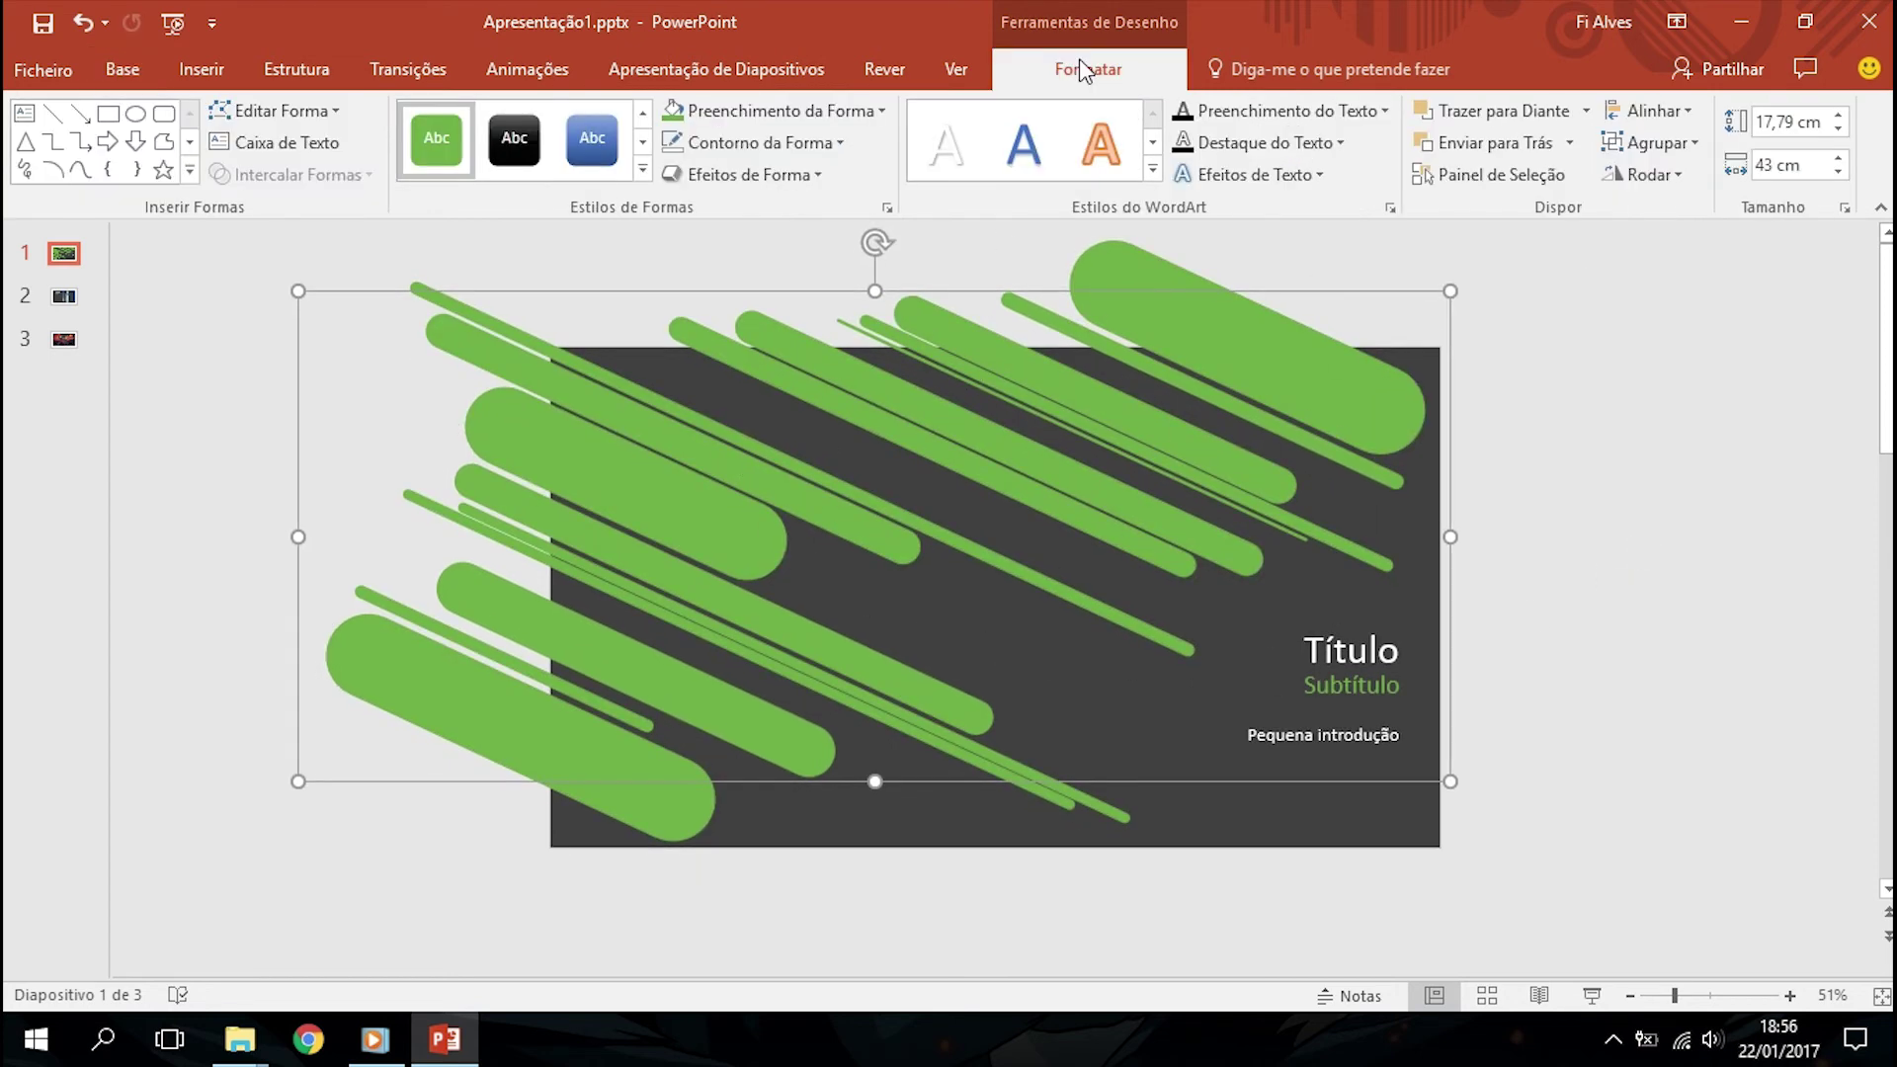
Give the regrouped bars a picture fill from sorrel-267458_1920.jpg
{"action": "left_click", "coordinate": [852, 114]}
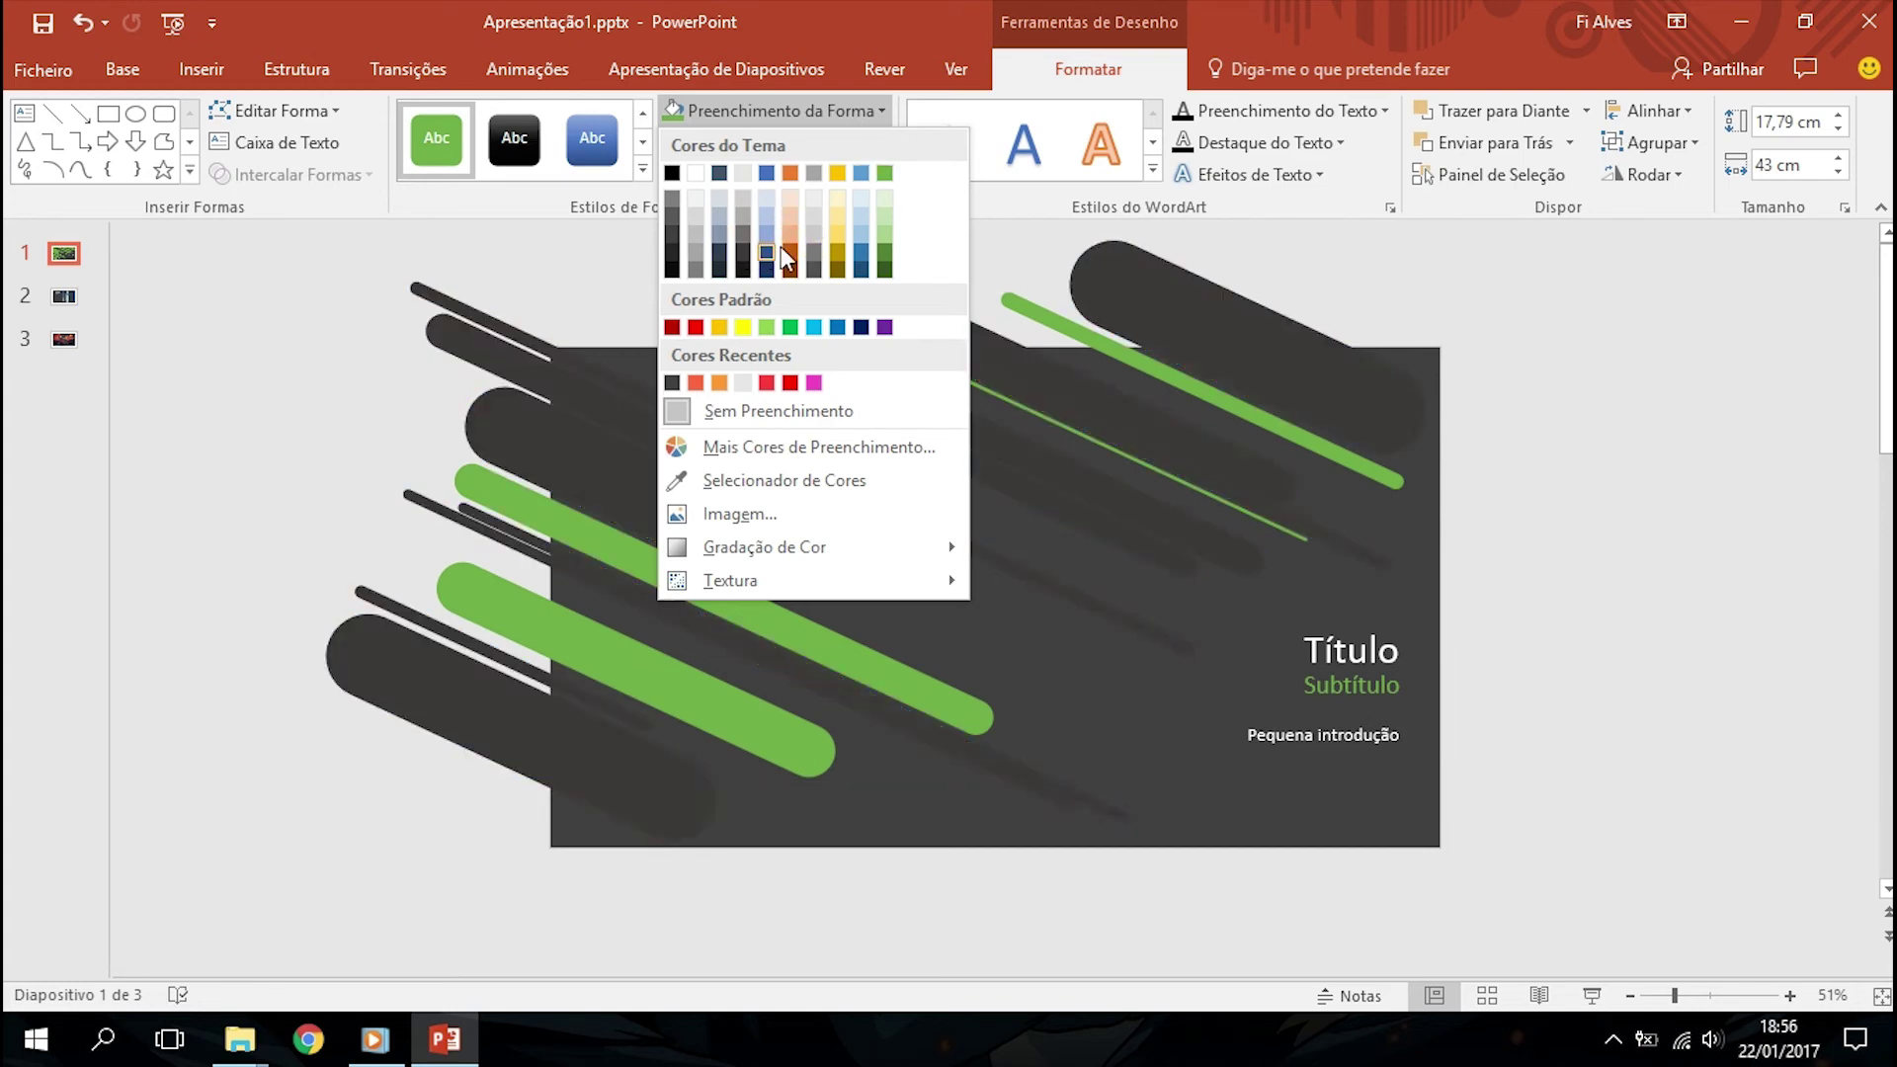
{"action": "left_click", "coordinate": [729, 516]}
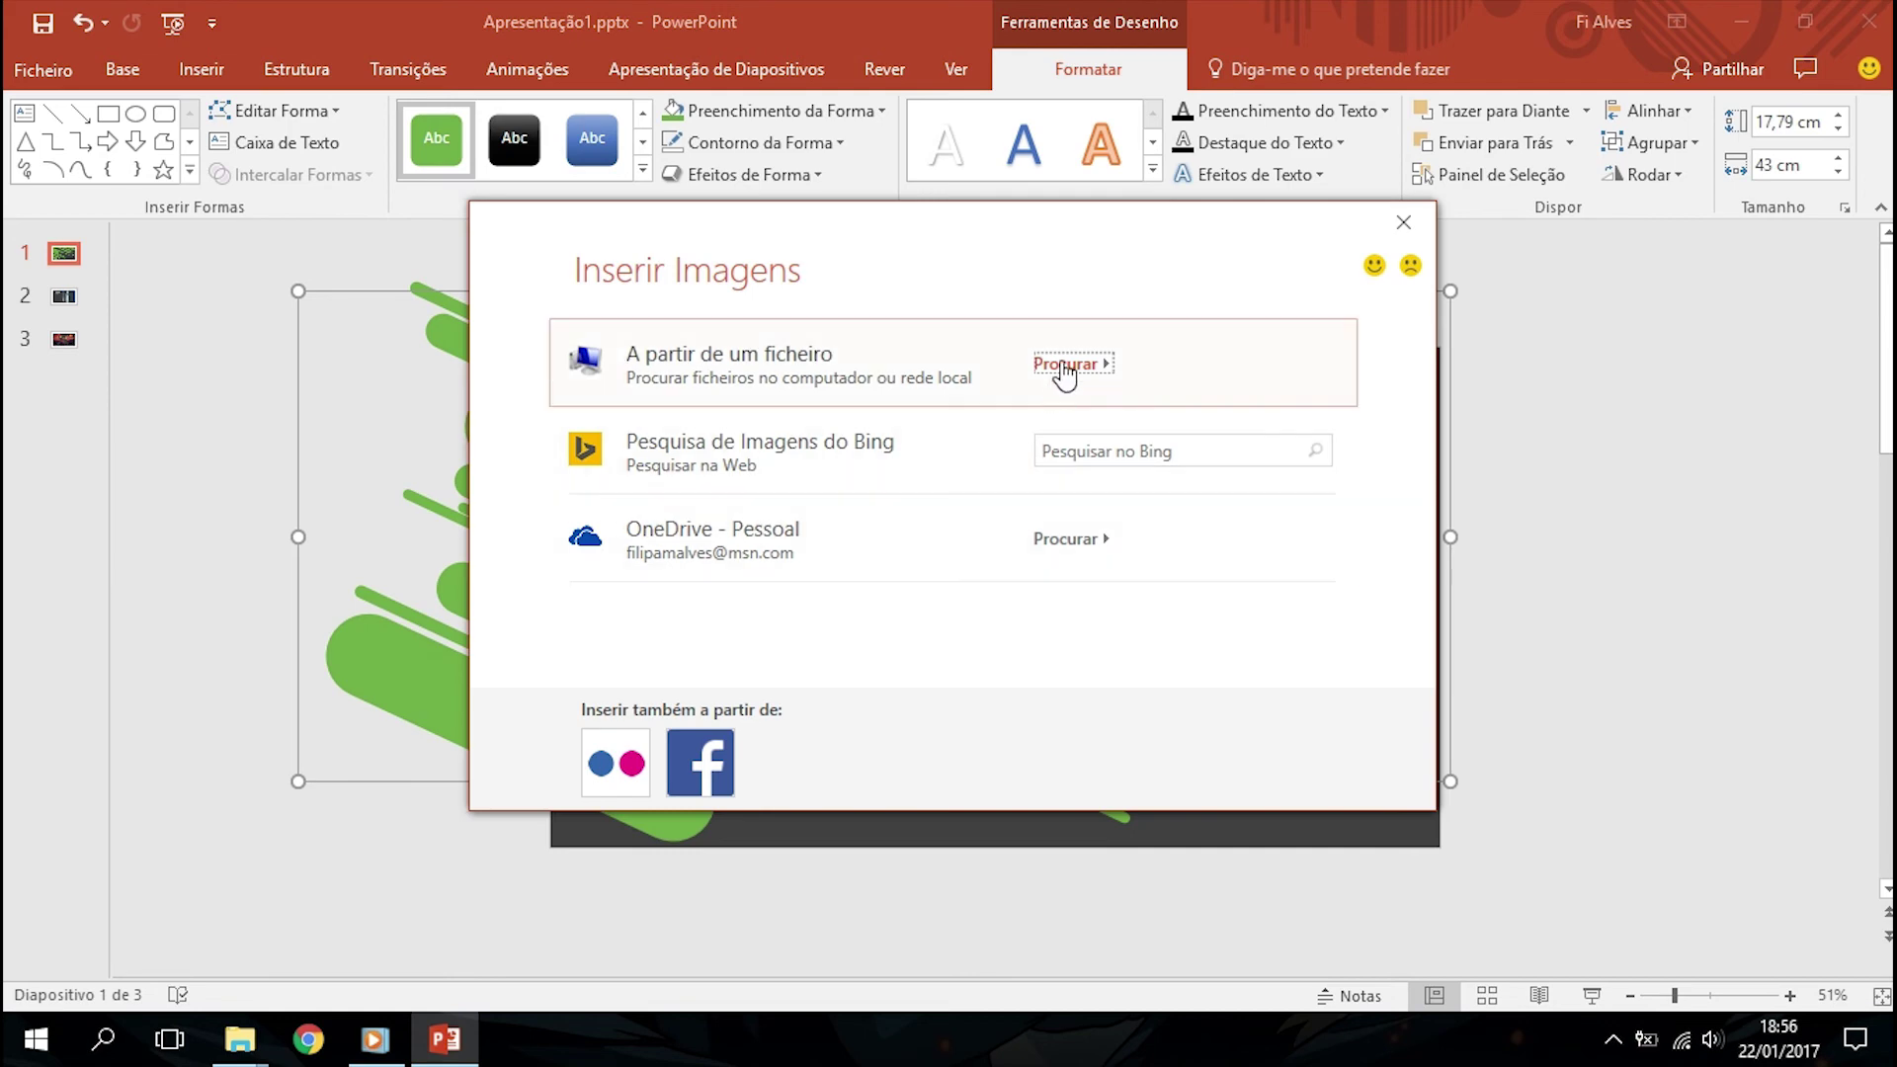
{"action": "left_click", "coordinate": [1063, 365]}
{"action": "left_click", "coordinate": [532, 365]}
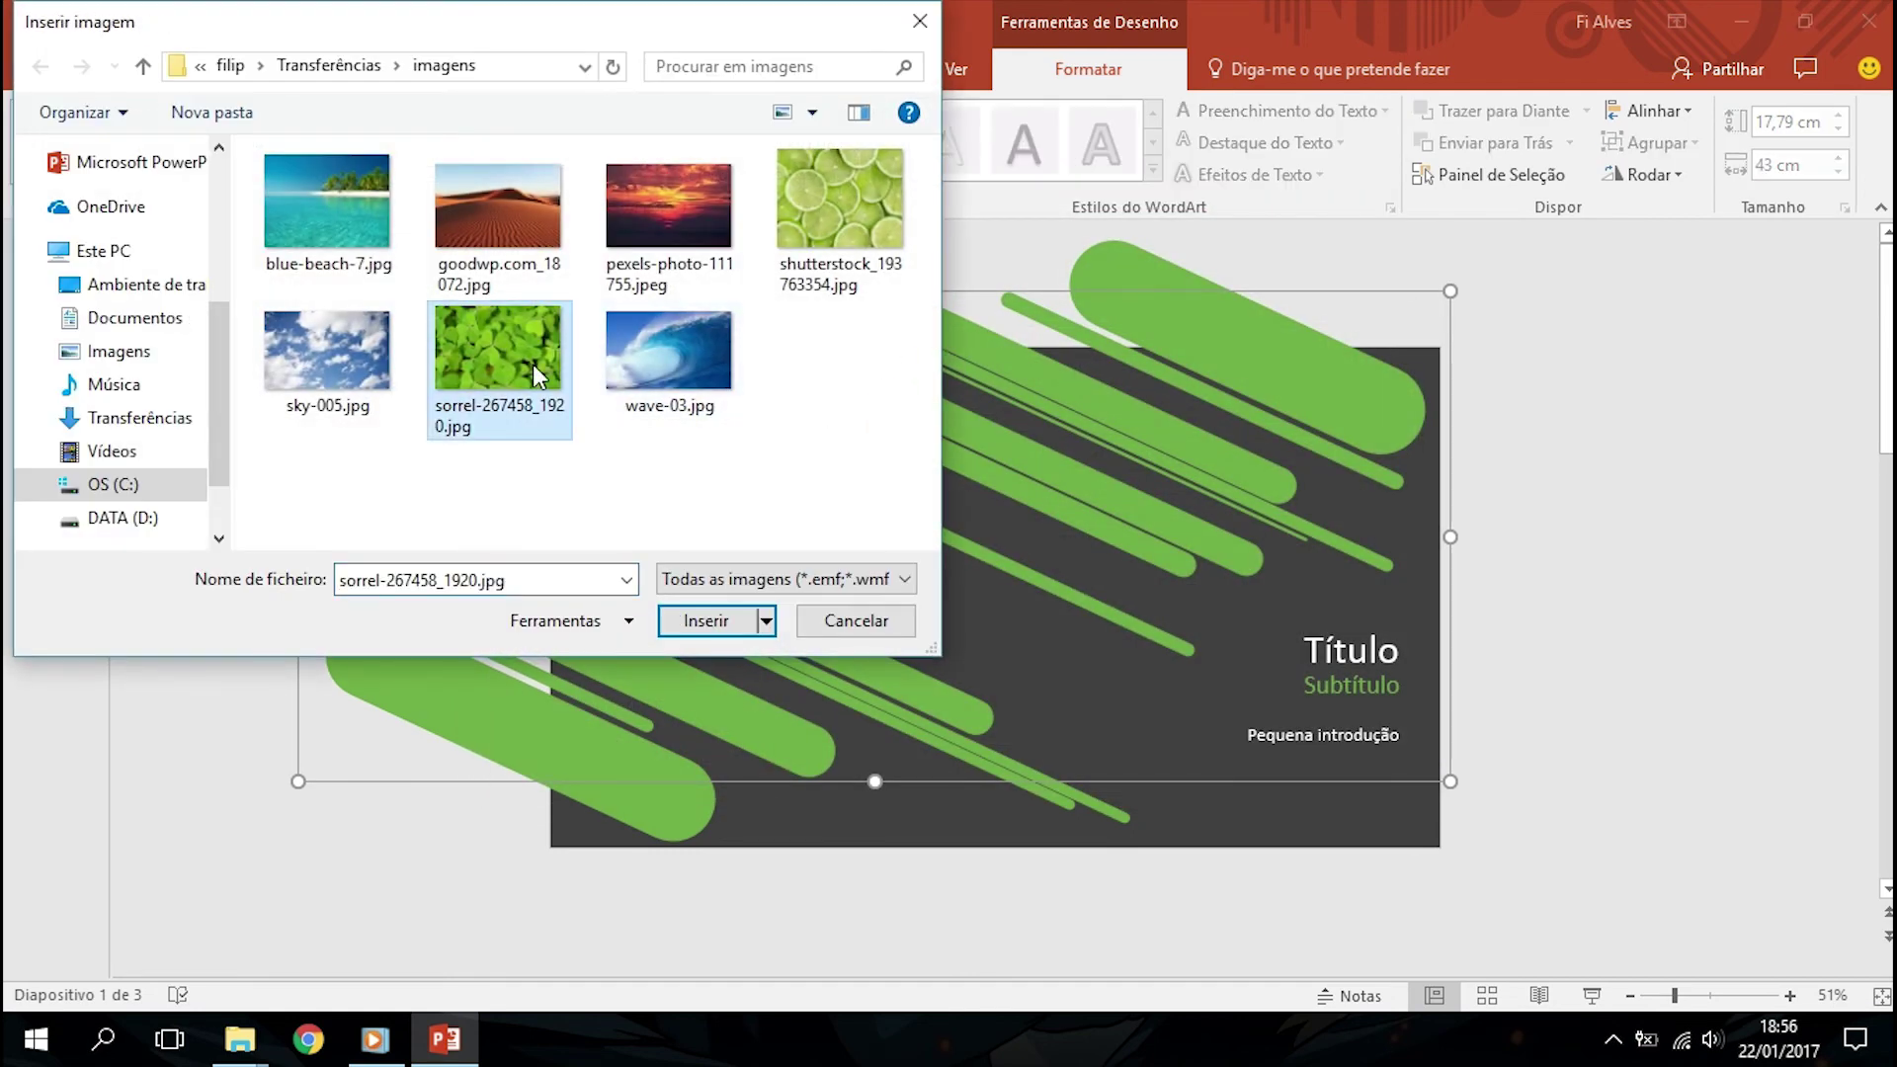
{"action": "double_click", "coordinate": [532, 363]}
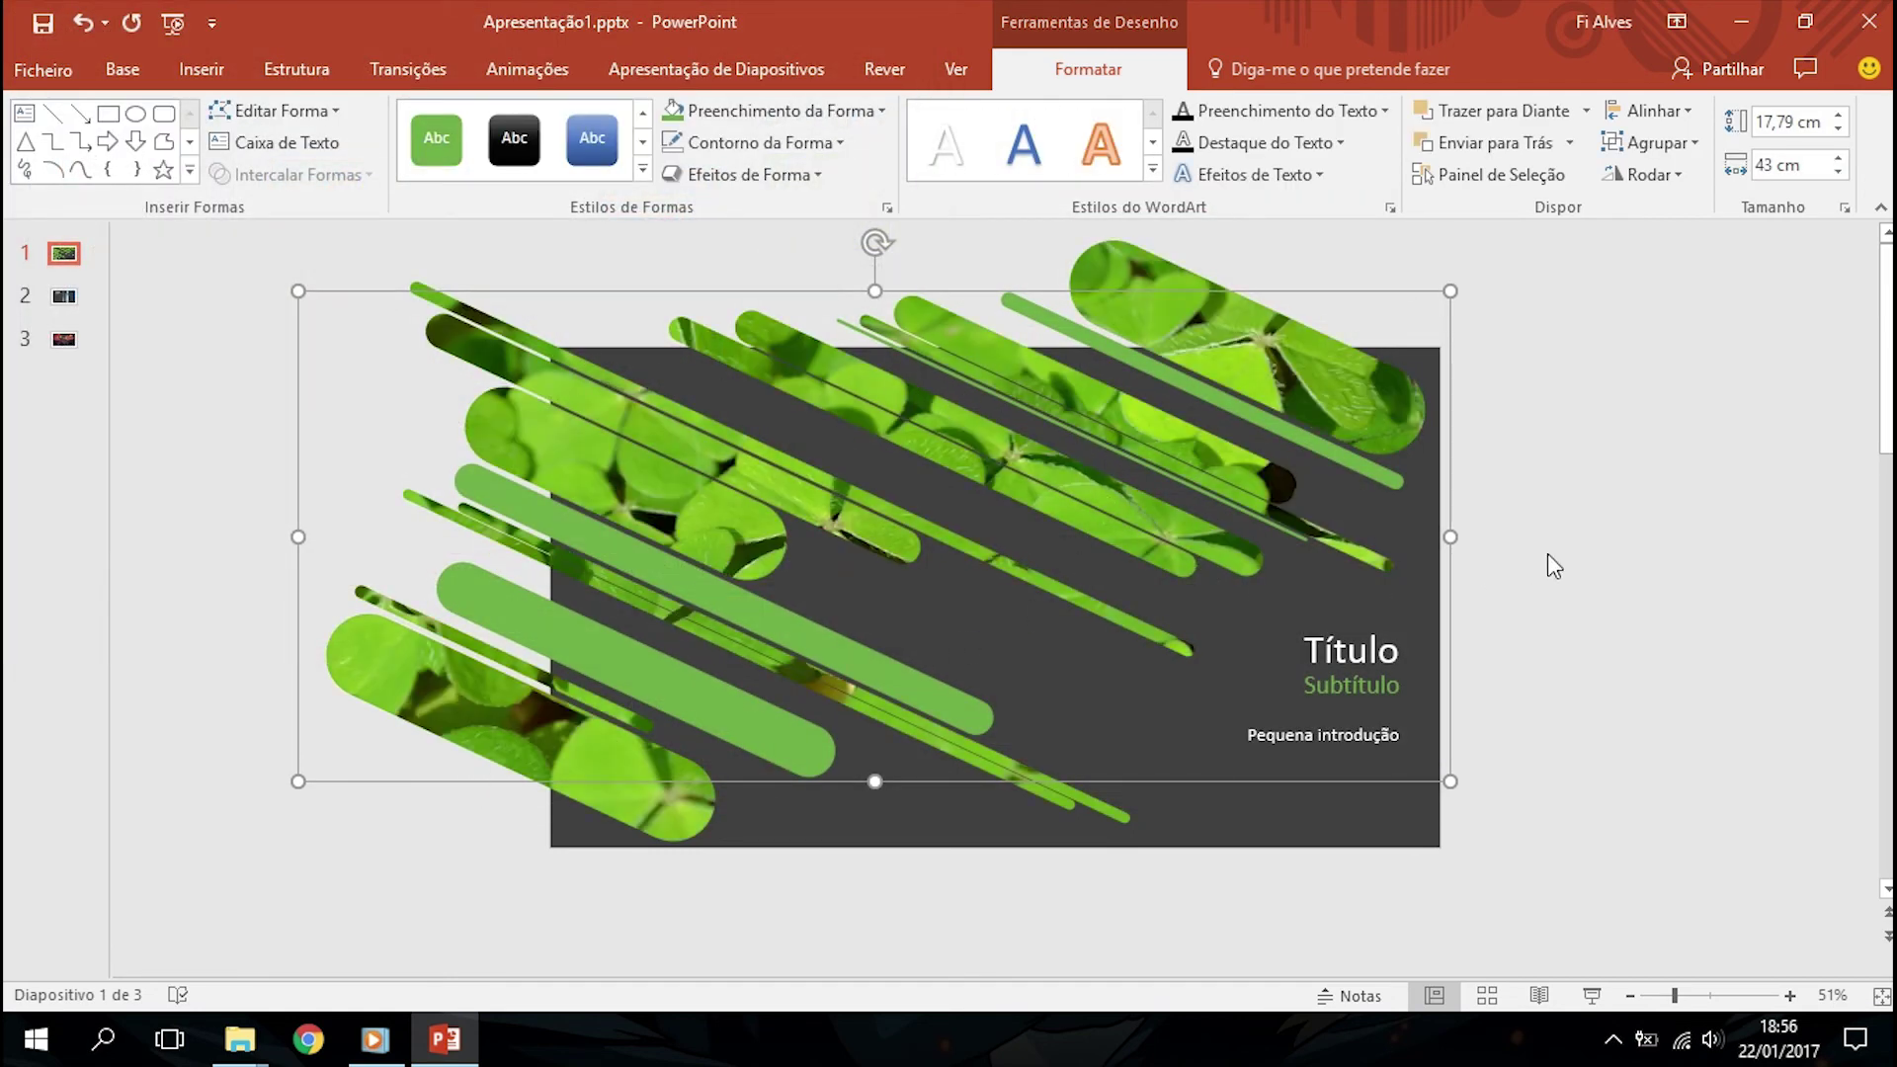
{"action": "left_click", "coordinate": [1575, 545]}
{"action": "left_click", "coordinate": [1329, 448]}
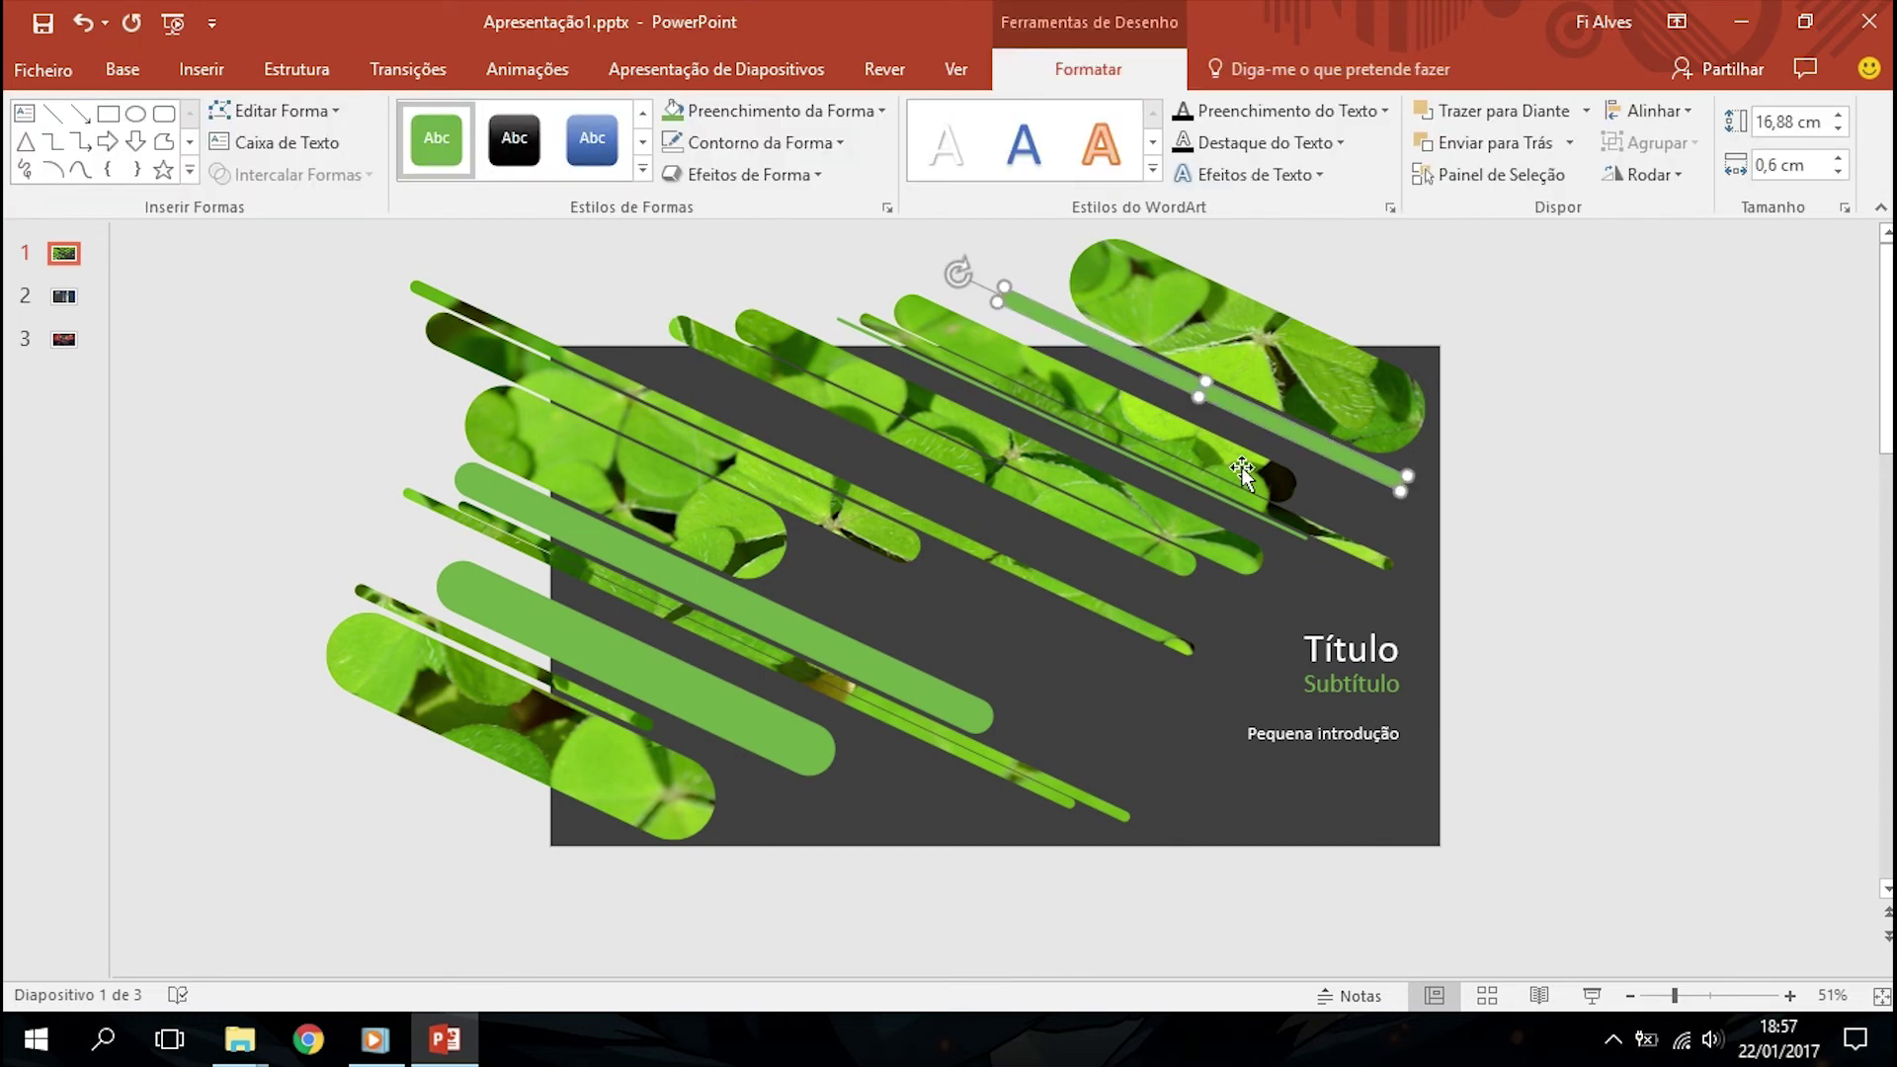
Recolour the three ungrouped plain bars a darker green
{"action": "left_click", "coordinate": [1112, 450], "text": "shift"}
{"action": "left_click", "coordinate": [844, 640], "text": "shift"}
{"action": "left_click", "coordinate": [759, 712], "text": "shift"}
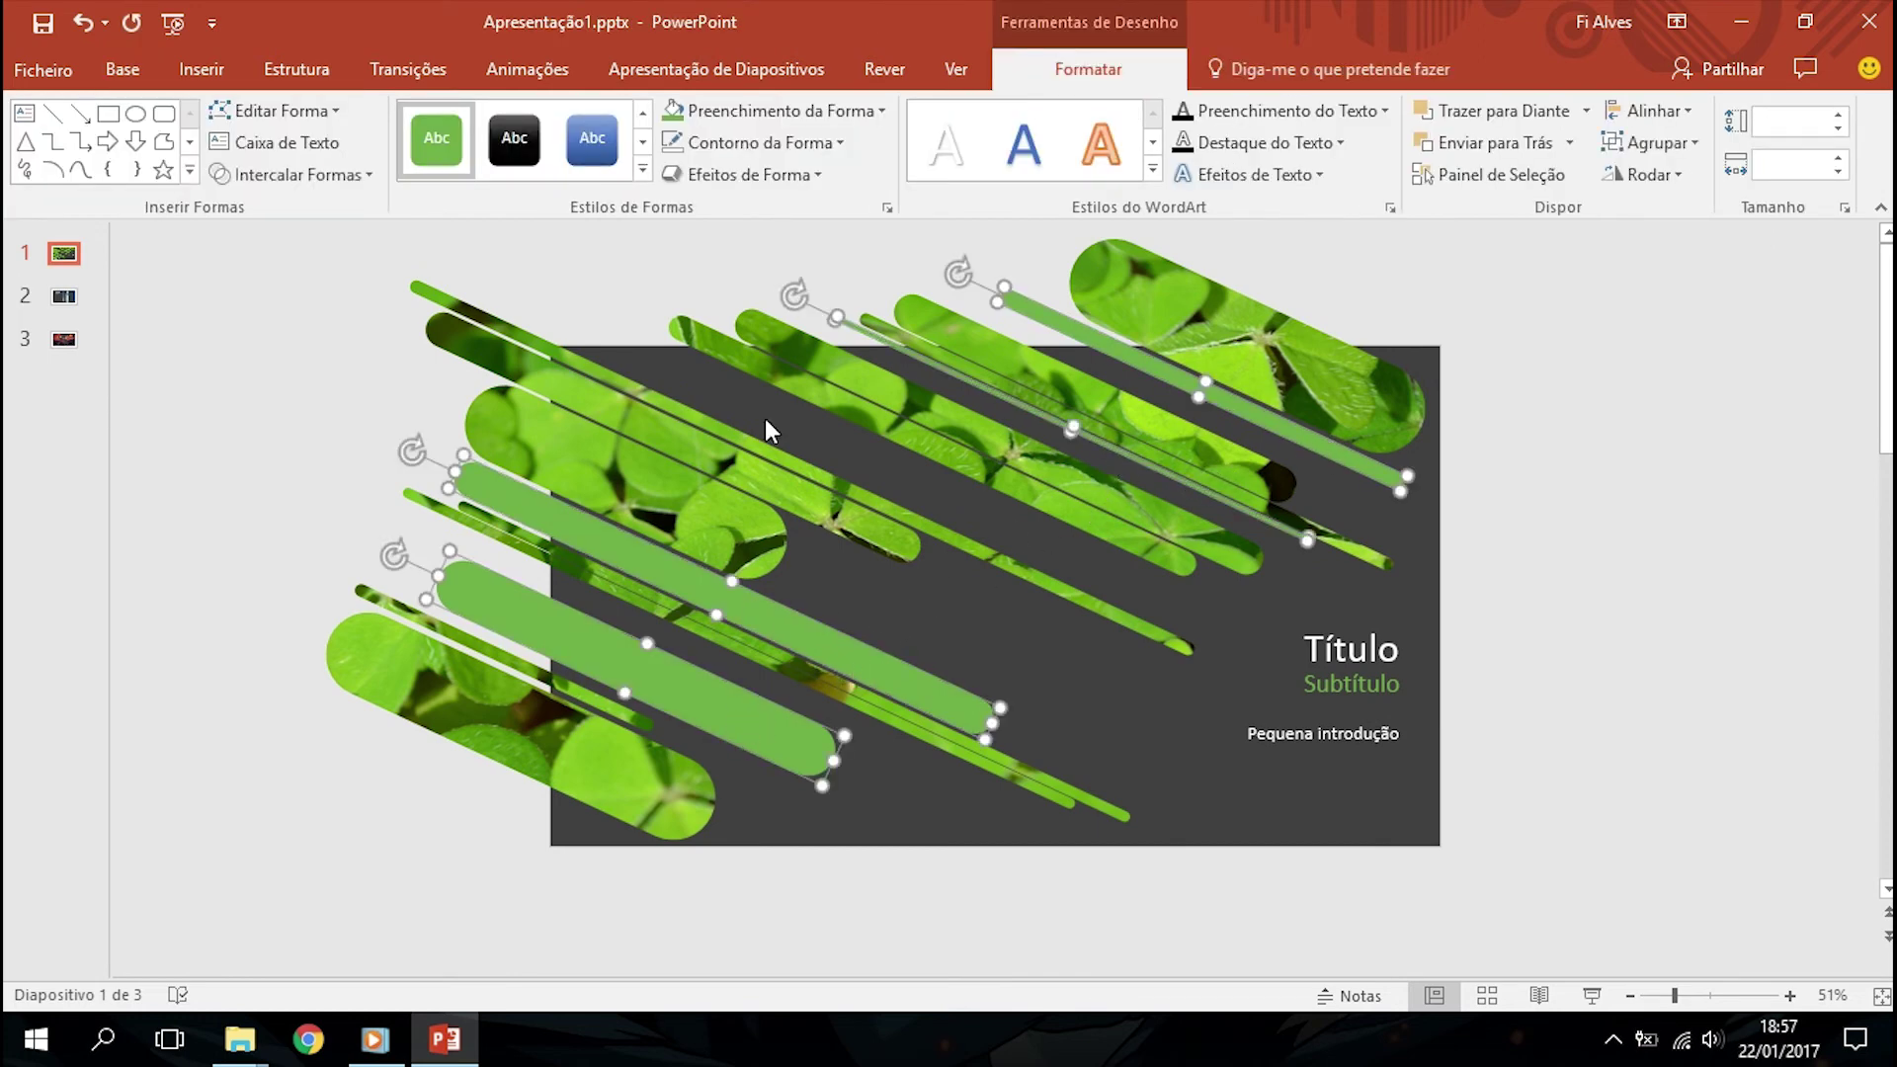
{"action": "left_click", "coordinate": [792, 112]}
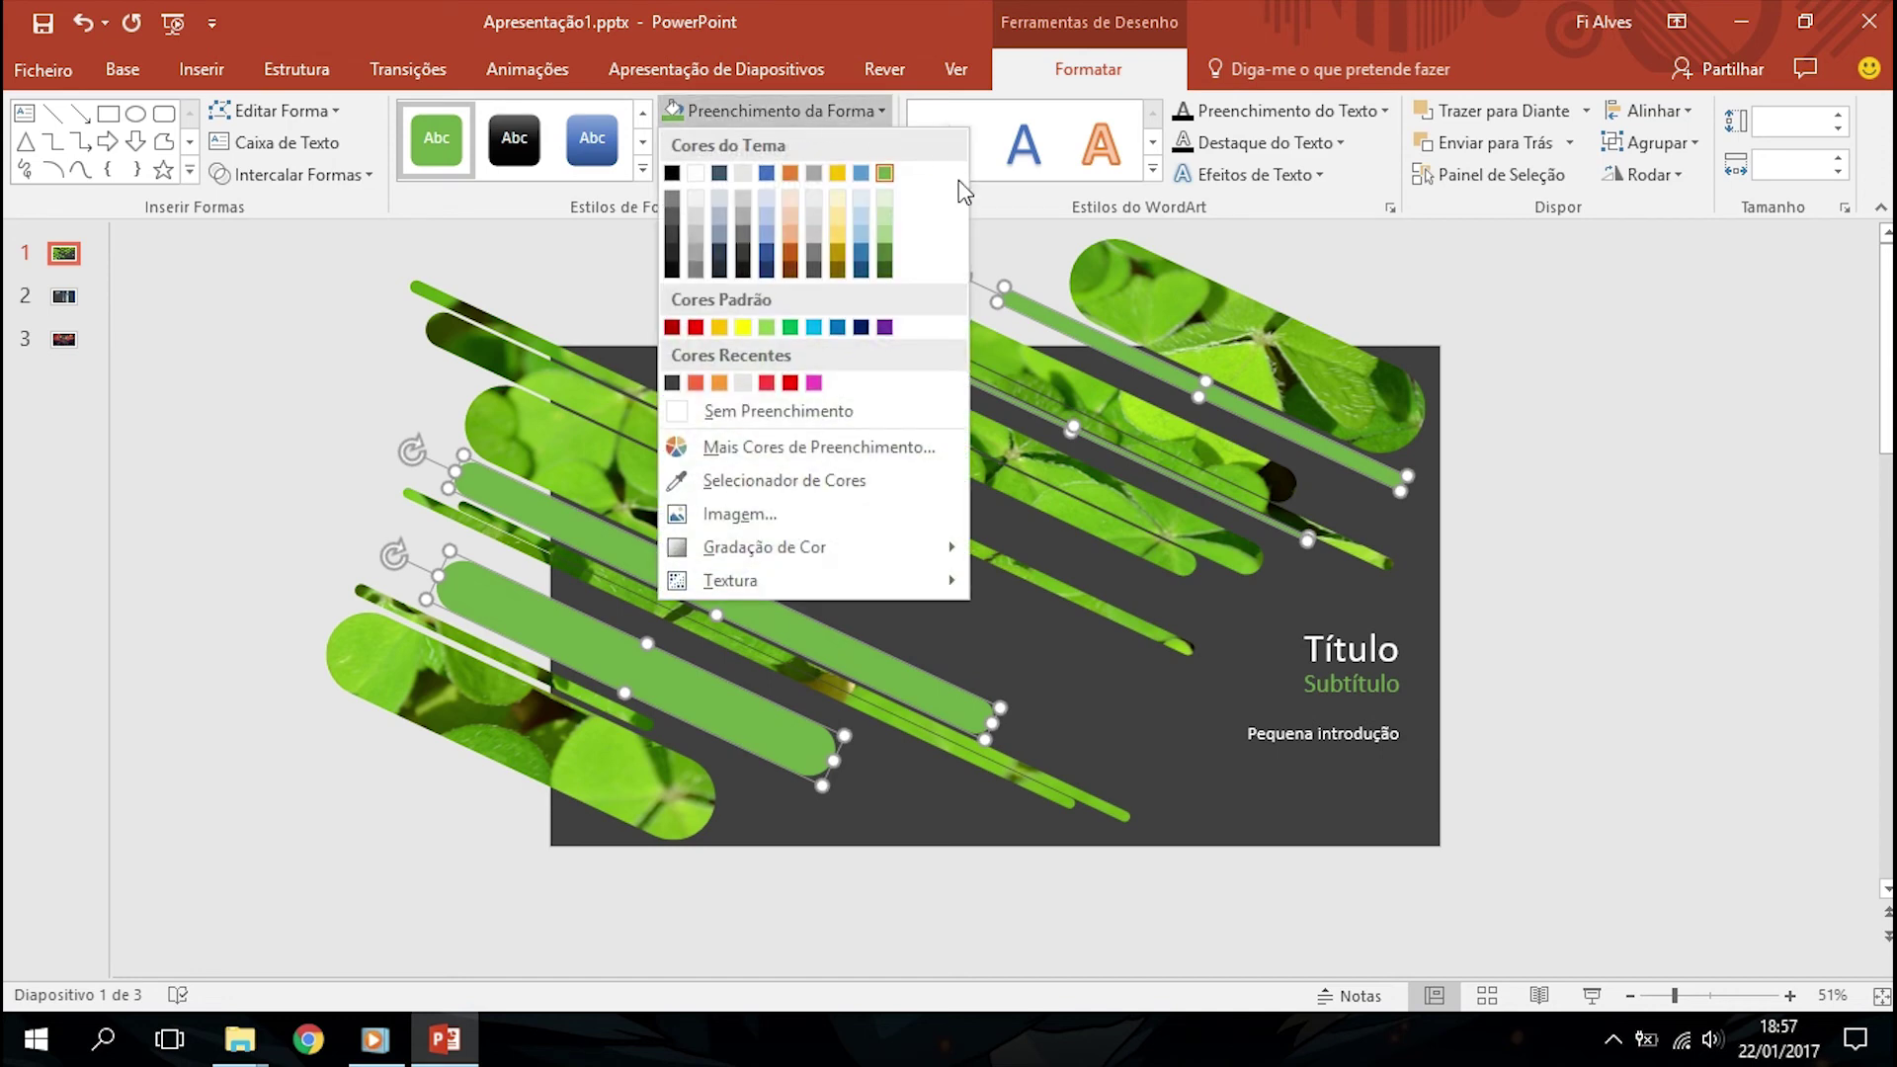
{"action": "left_click", "coordinate": [885, 249]}
Preview slide 1 as a full-screen slideshow and return to editing
{"action": "left_click", "coordinate": [1622, 512]}
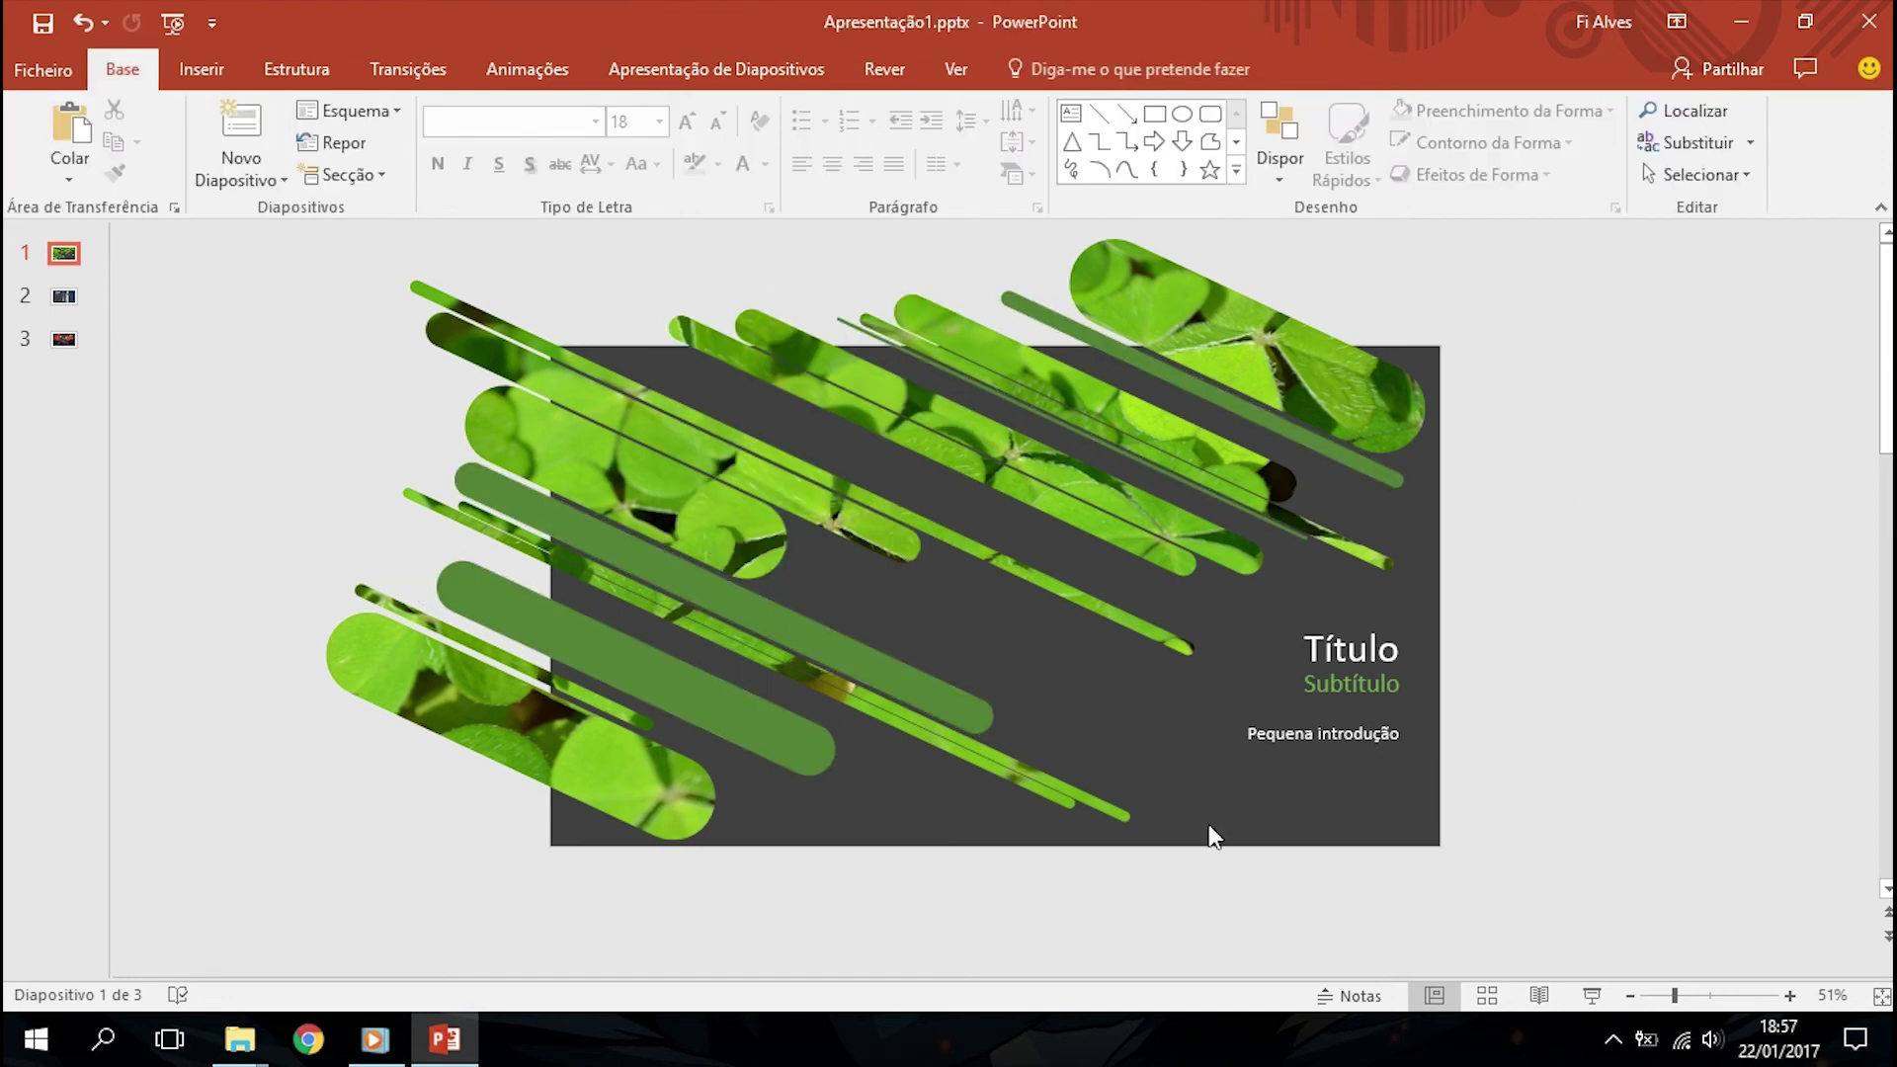
{"action": "left_click", "coordinate": [1588, 992]}
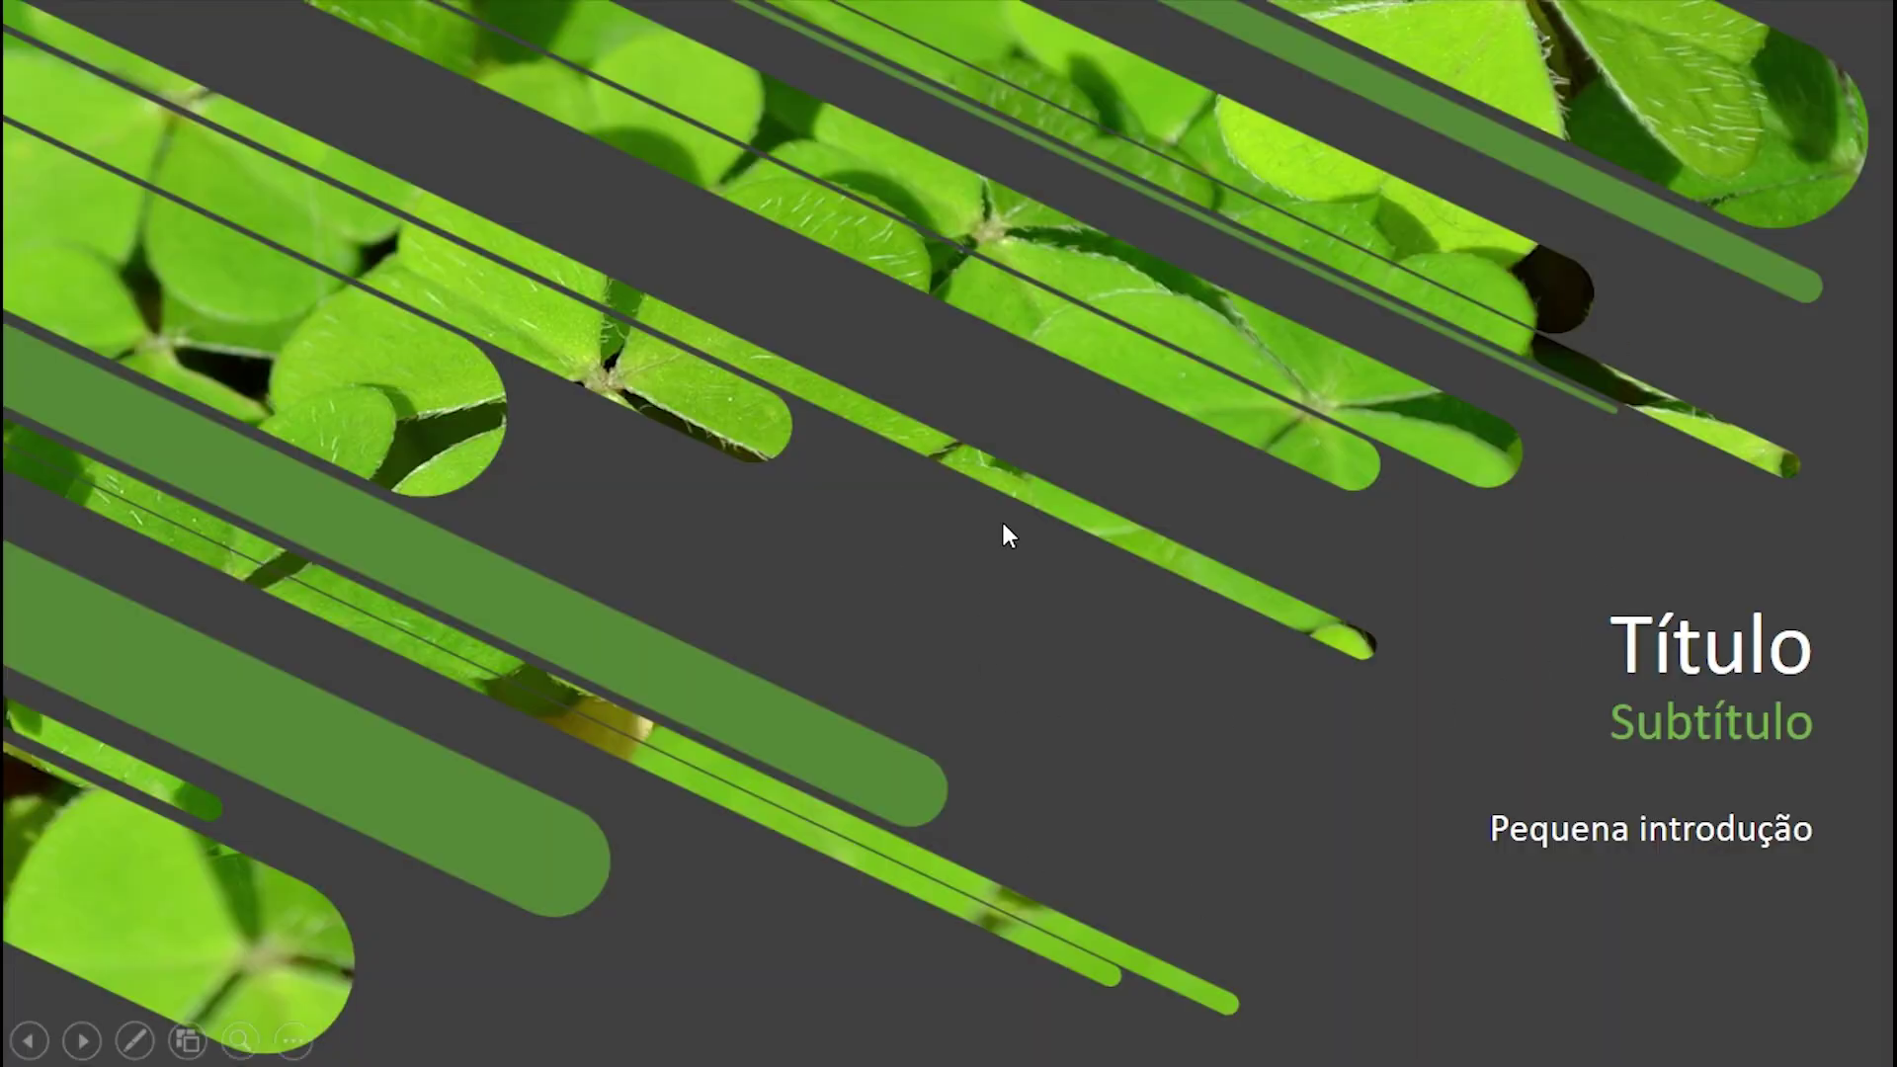
{"action": "key", "text": "Escape"}
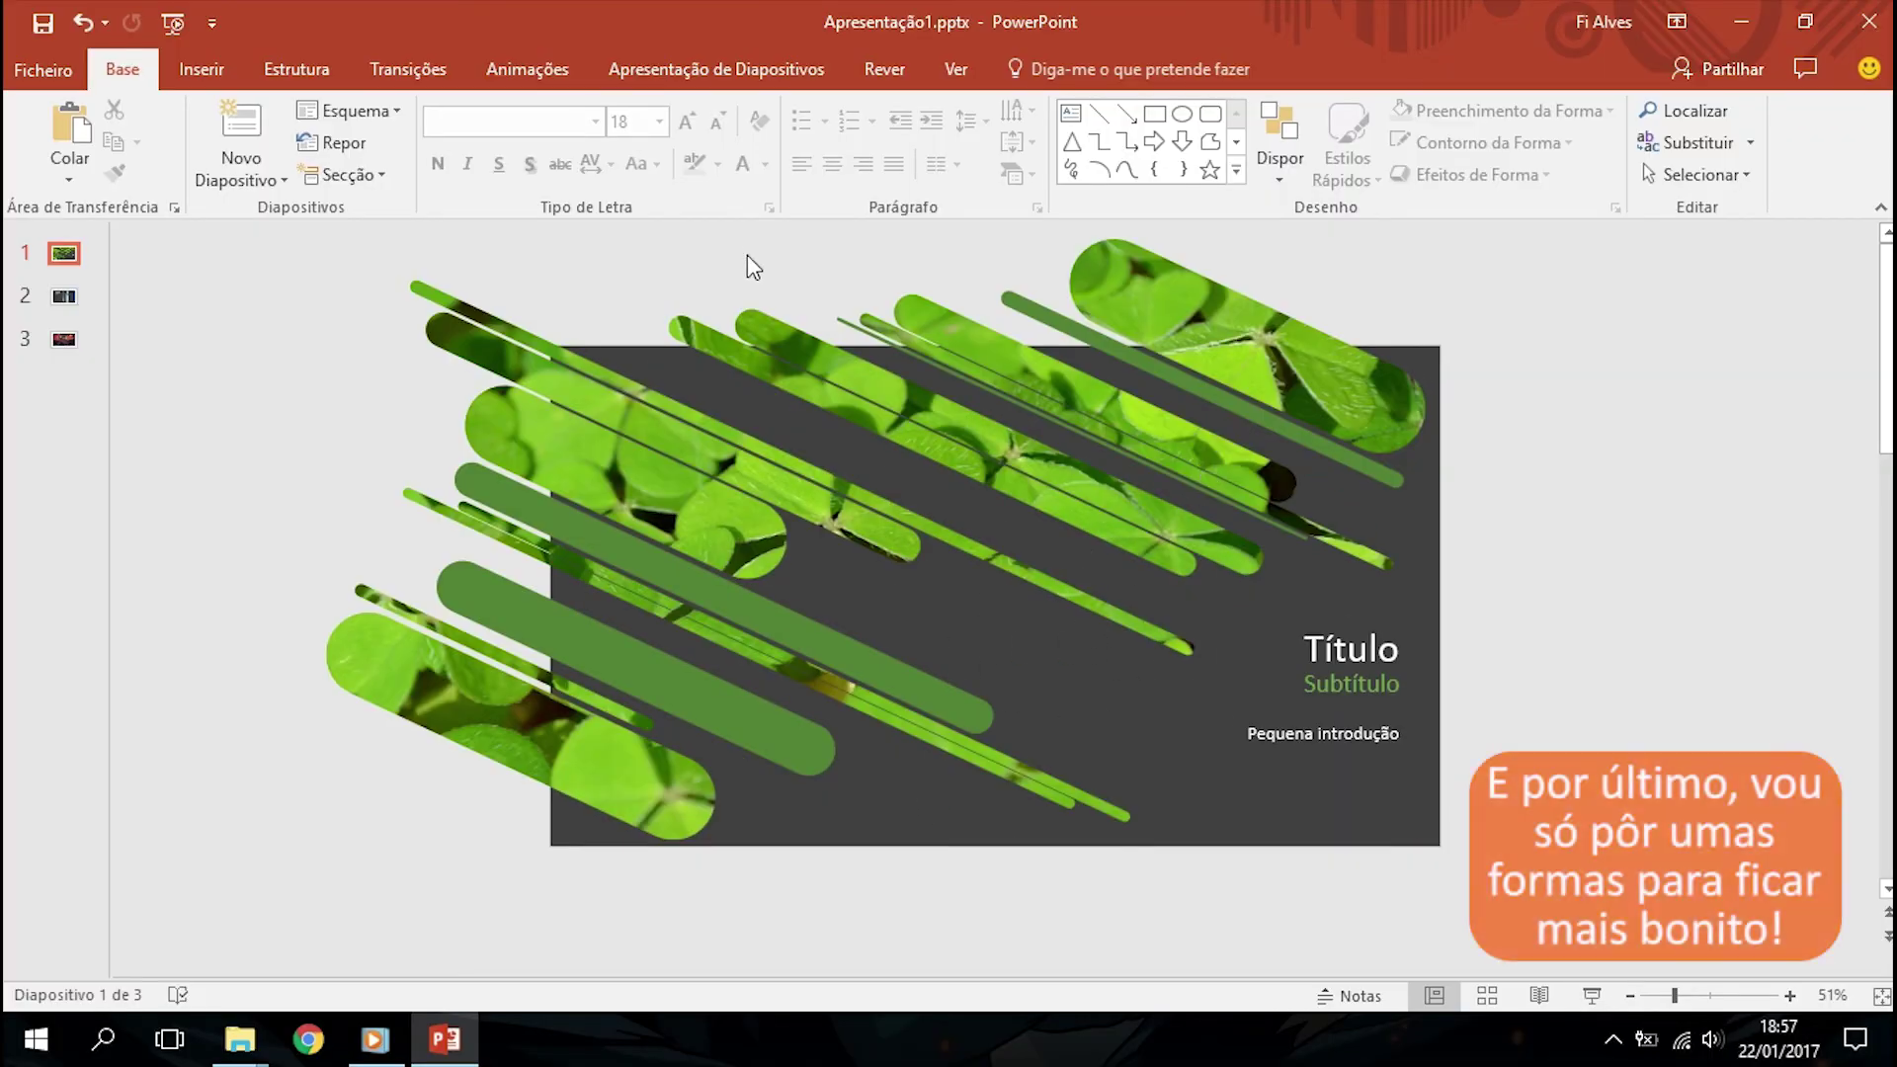
Draw an outline-free rectangle bar along the top edge, filled with the background's dark grey
{"action": "left_click", "coordinate": [211, 73]}
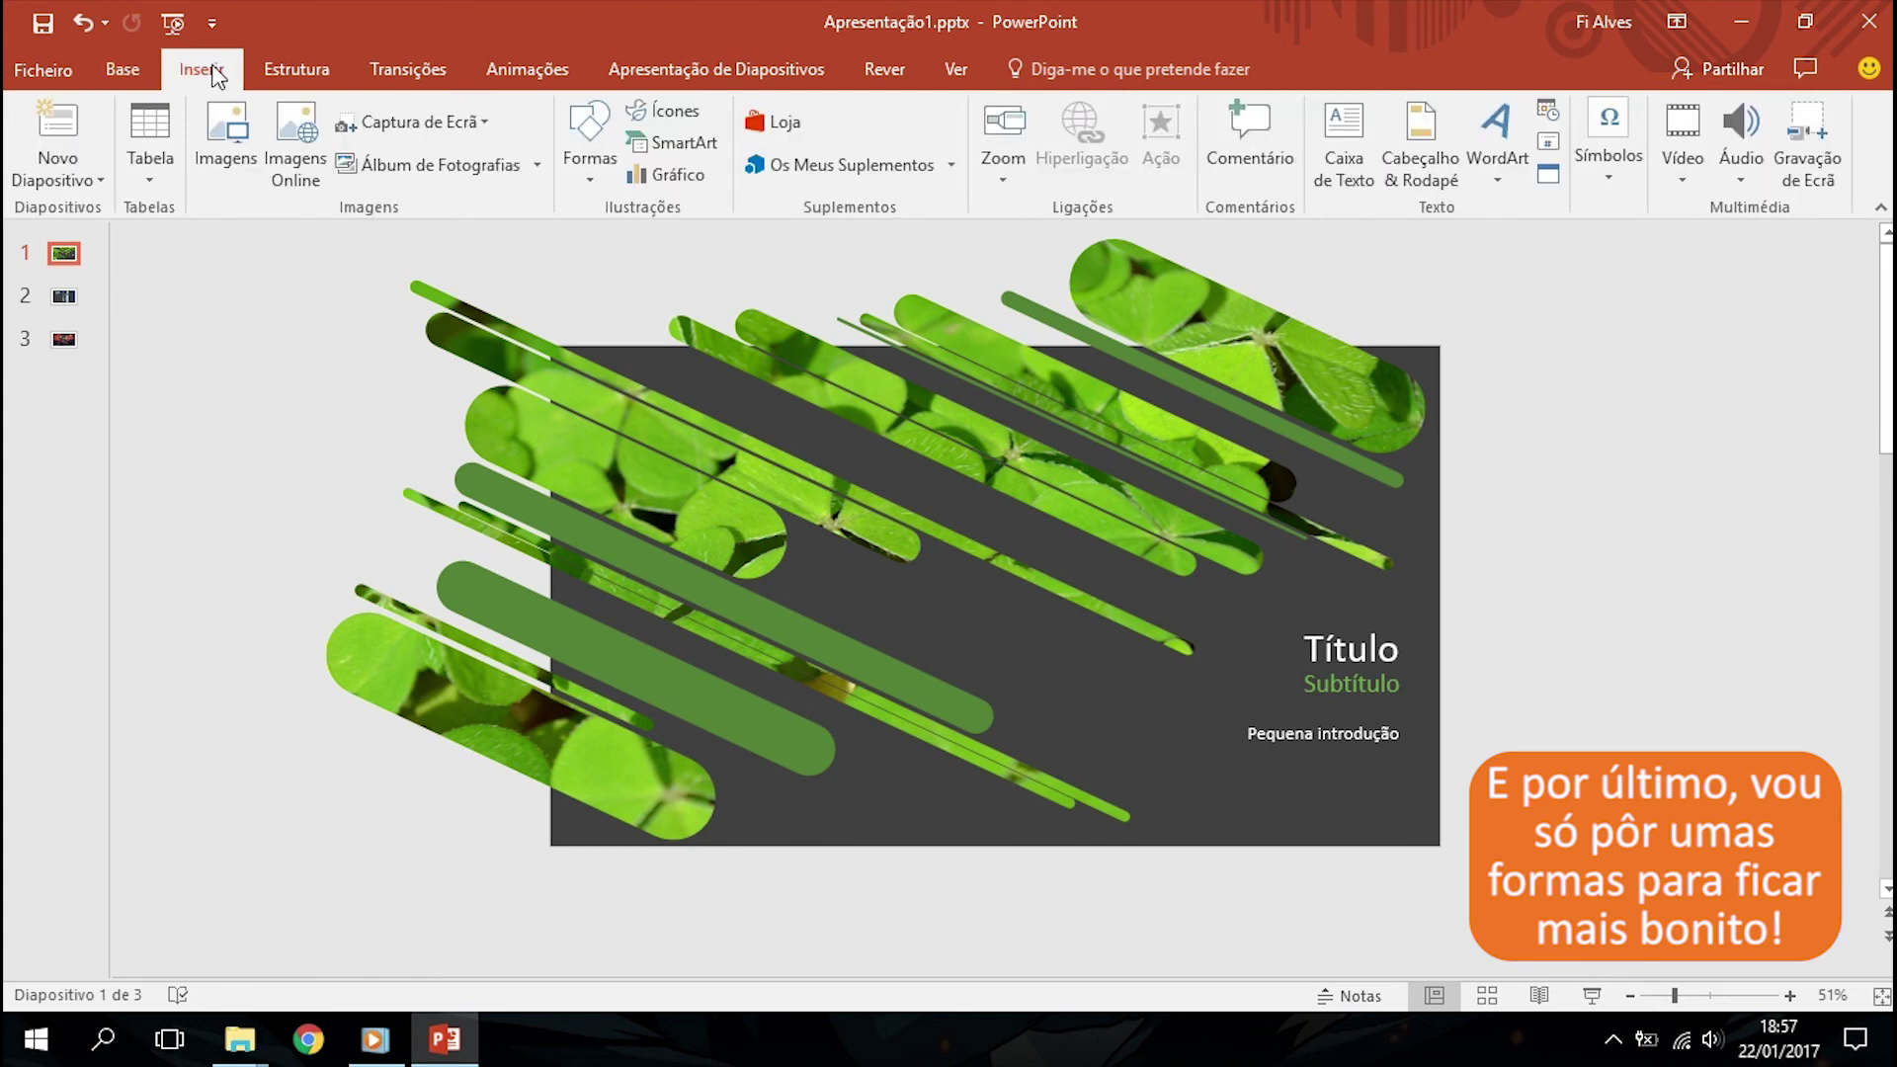
{"action": "left_click", "coordinate": [589, 138]}
{"action": "left_click", "coordinate": [661, 238]}
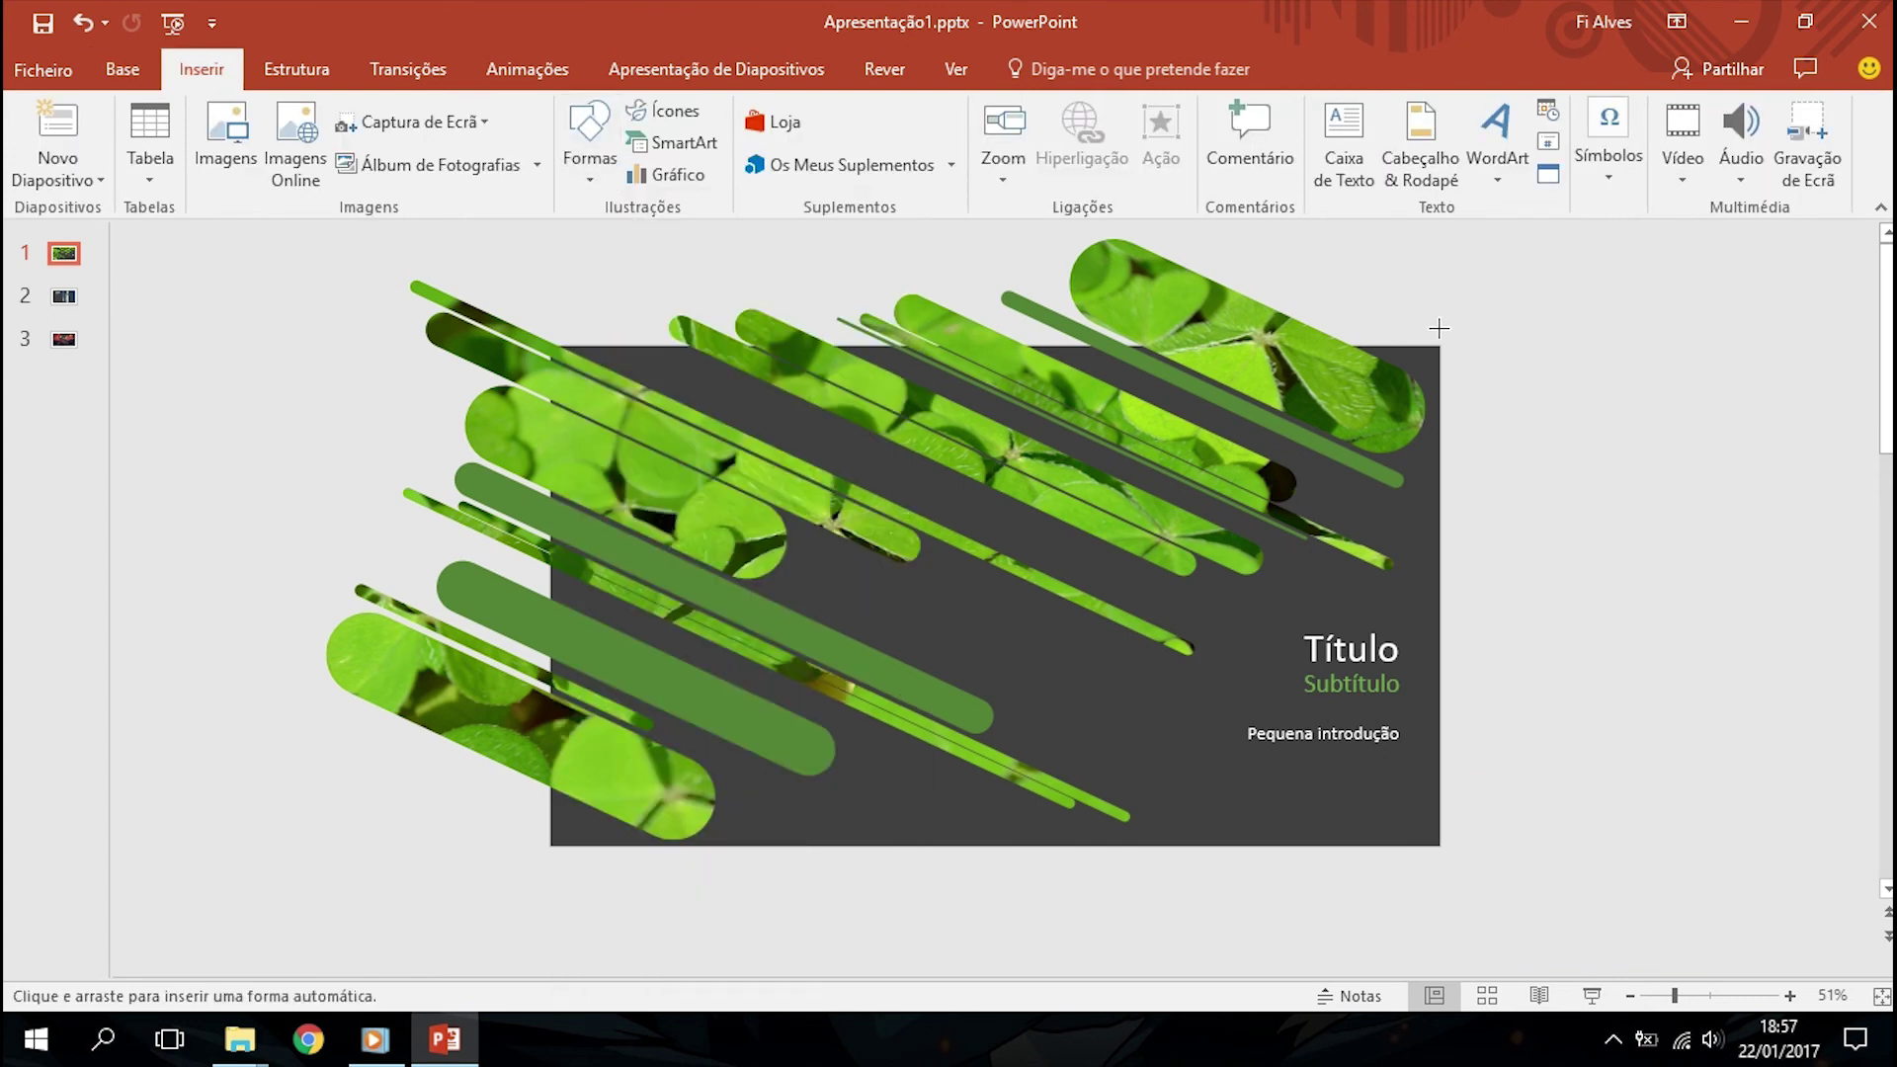
{"action": "left_click_drag", "start_coordinate": [1452, 333], "coordinate": [509, 358]}
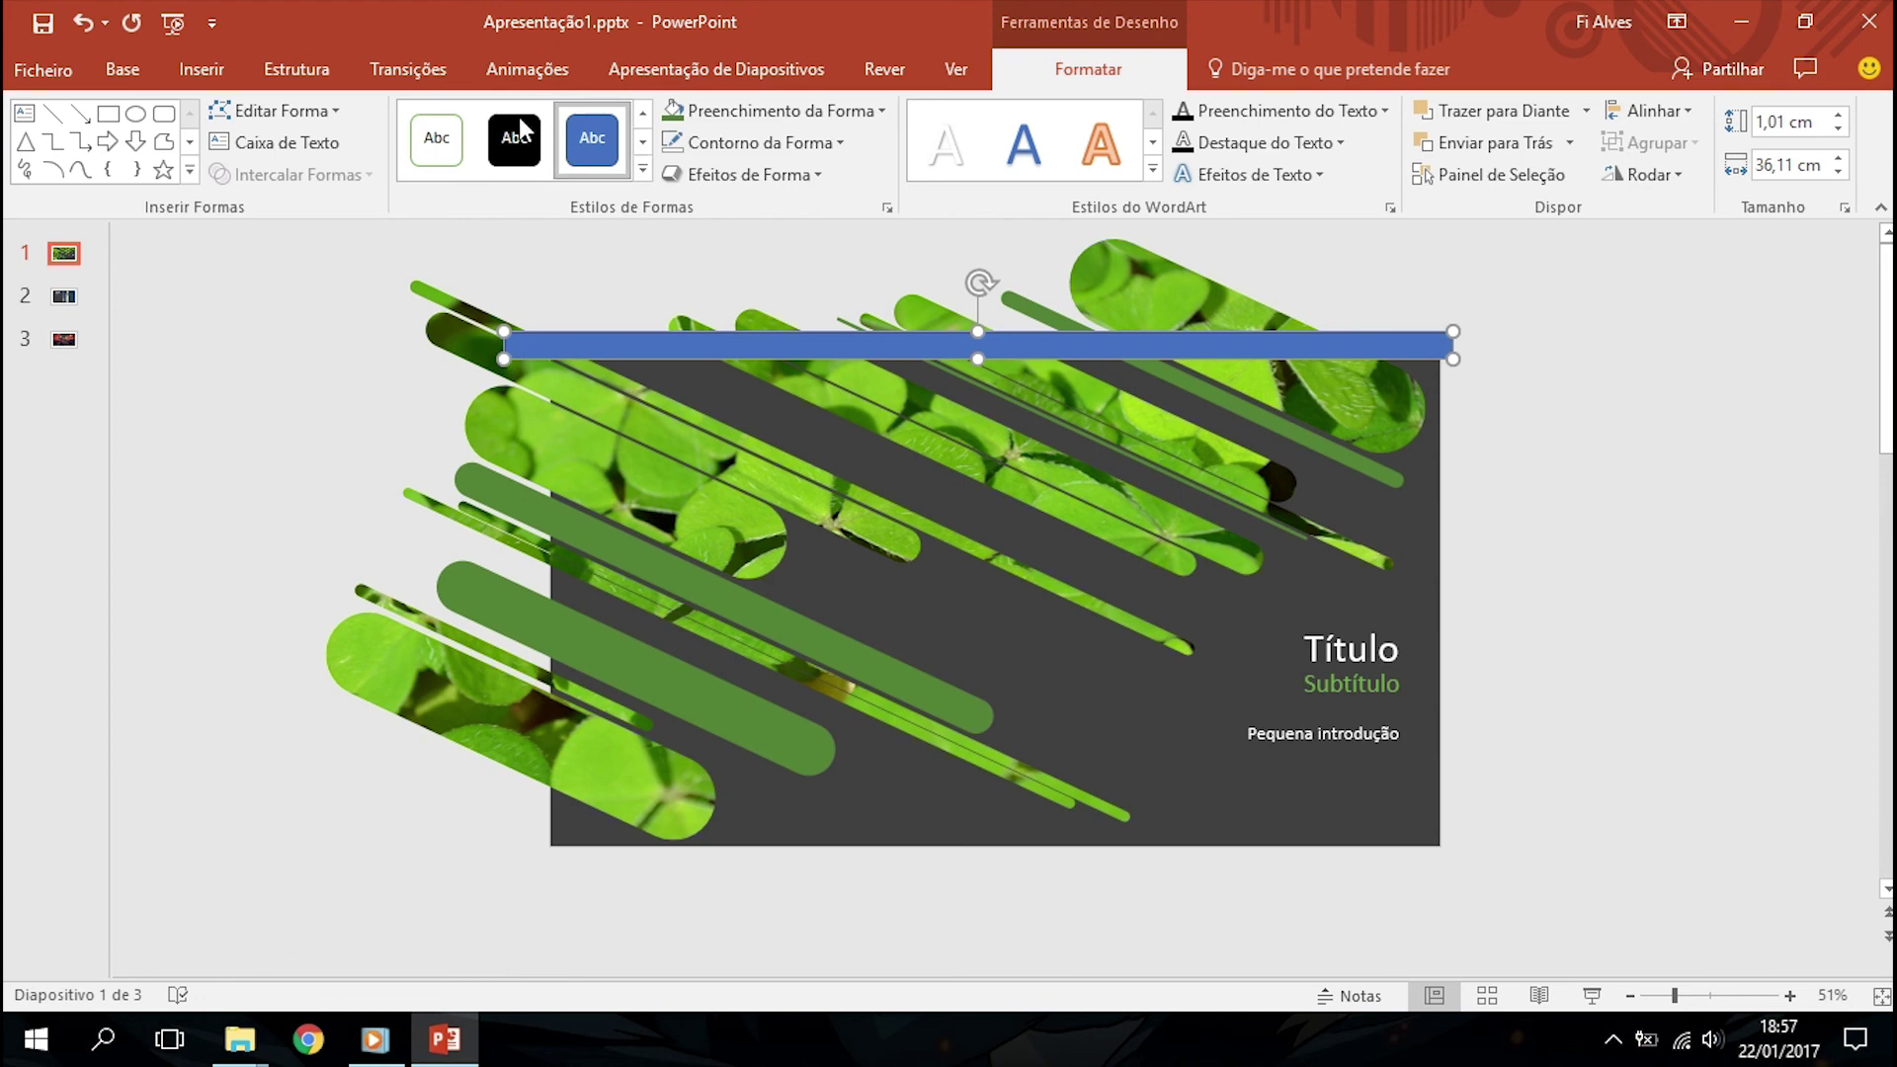
{"action": "left_click", "coordinate": [750, 142]}
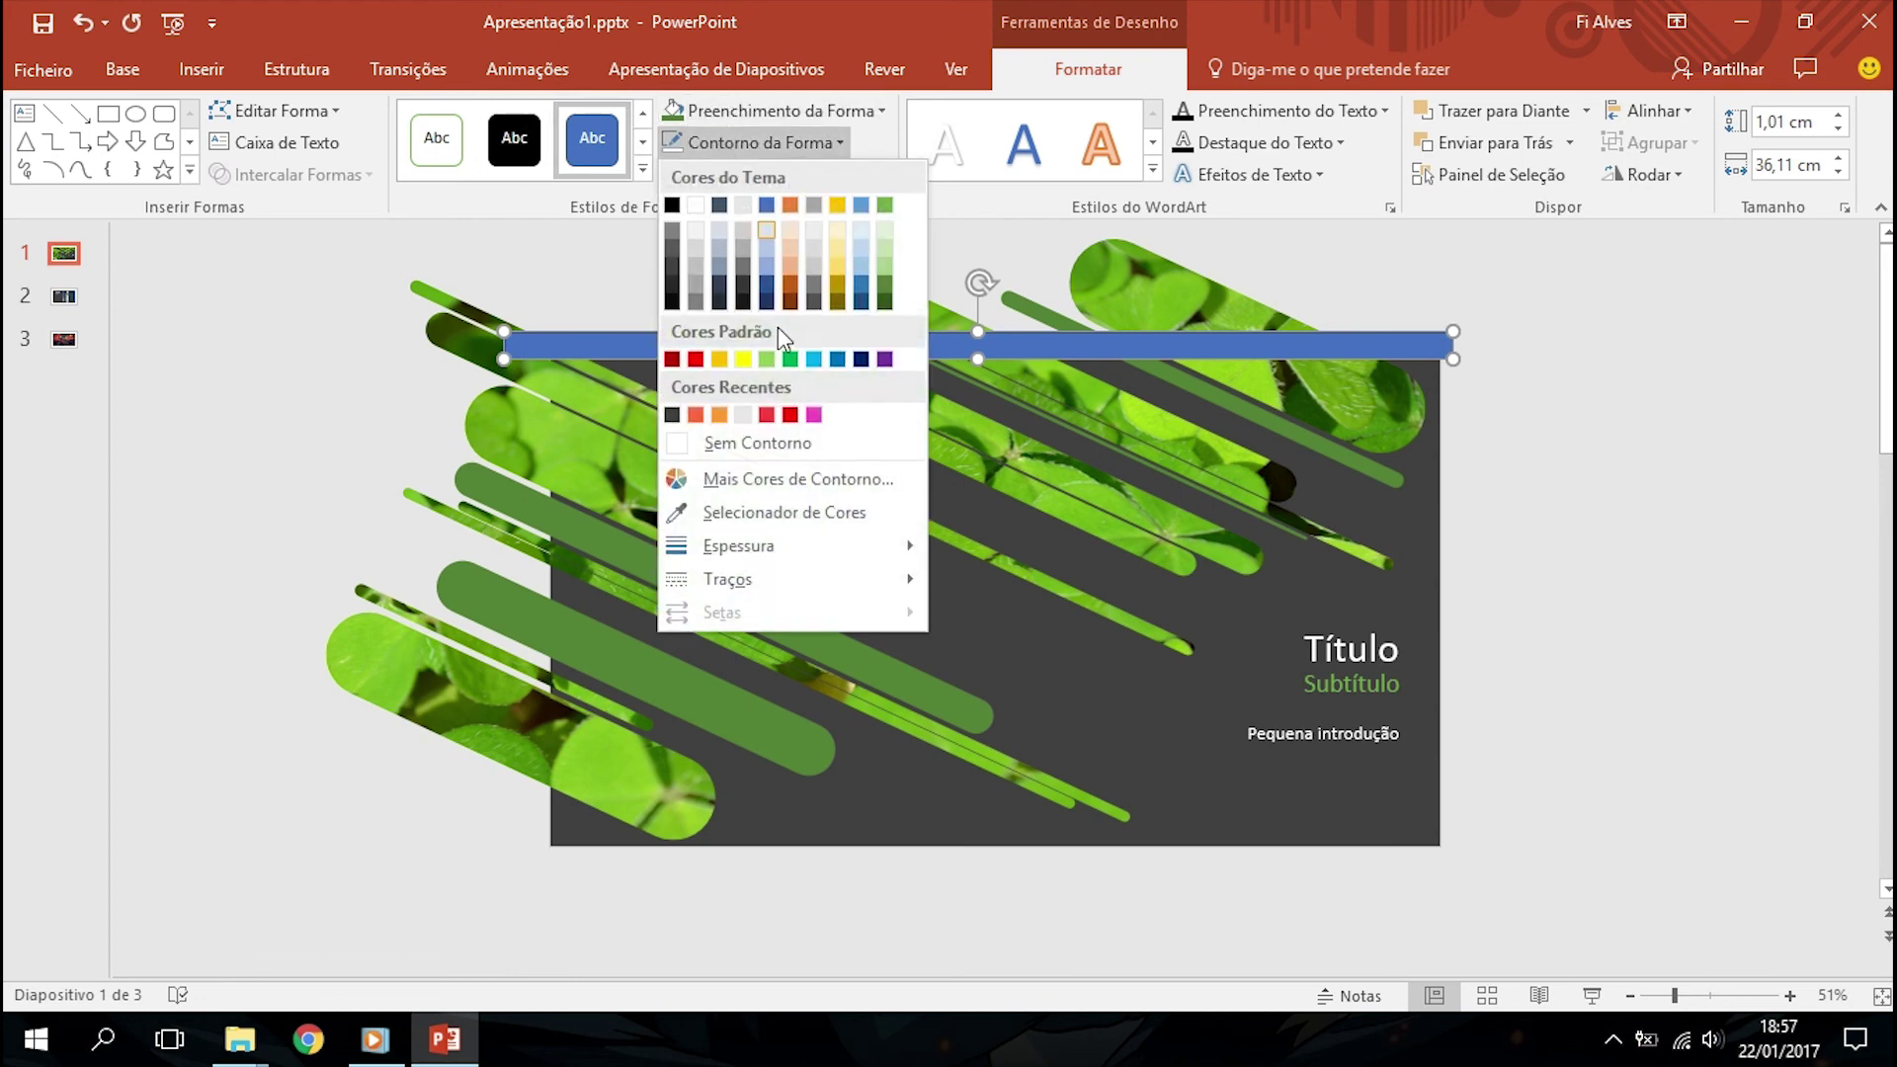
{"action": "left_click", "coordinate": [733, 443]}
{"action": "left_click", "coordinate": [791, 116]}
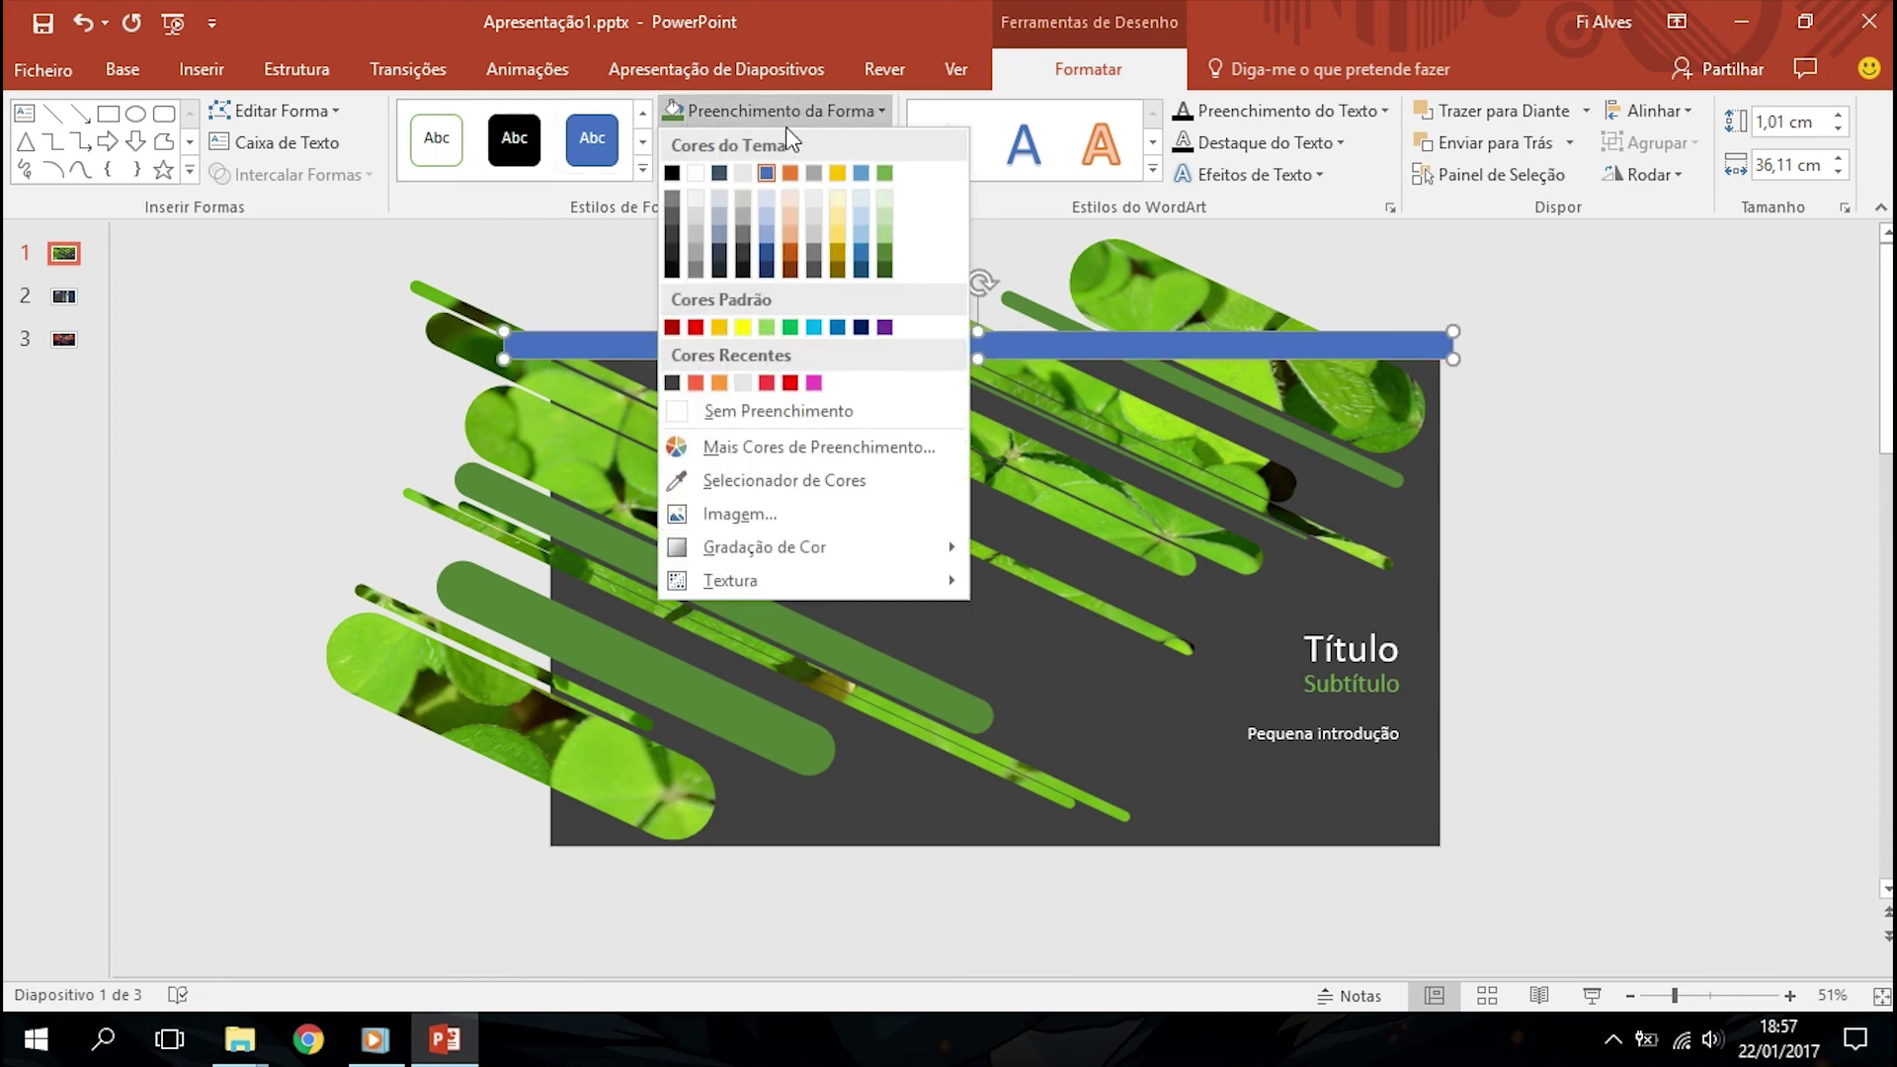
{"action": "left_click", "coordinate": [743, 482]}
{"action": "left_click", "coordinate": [1015, 629]}
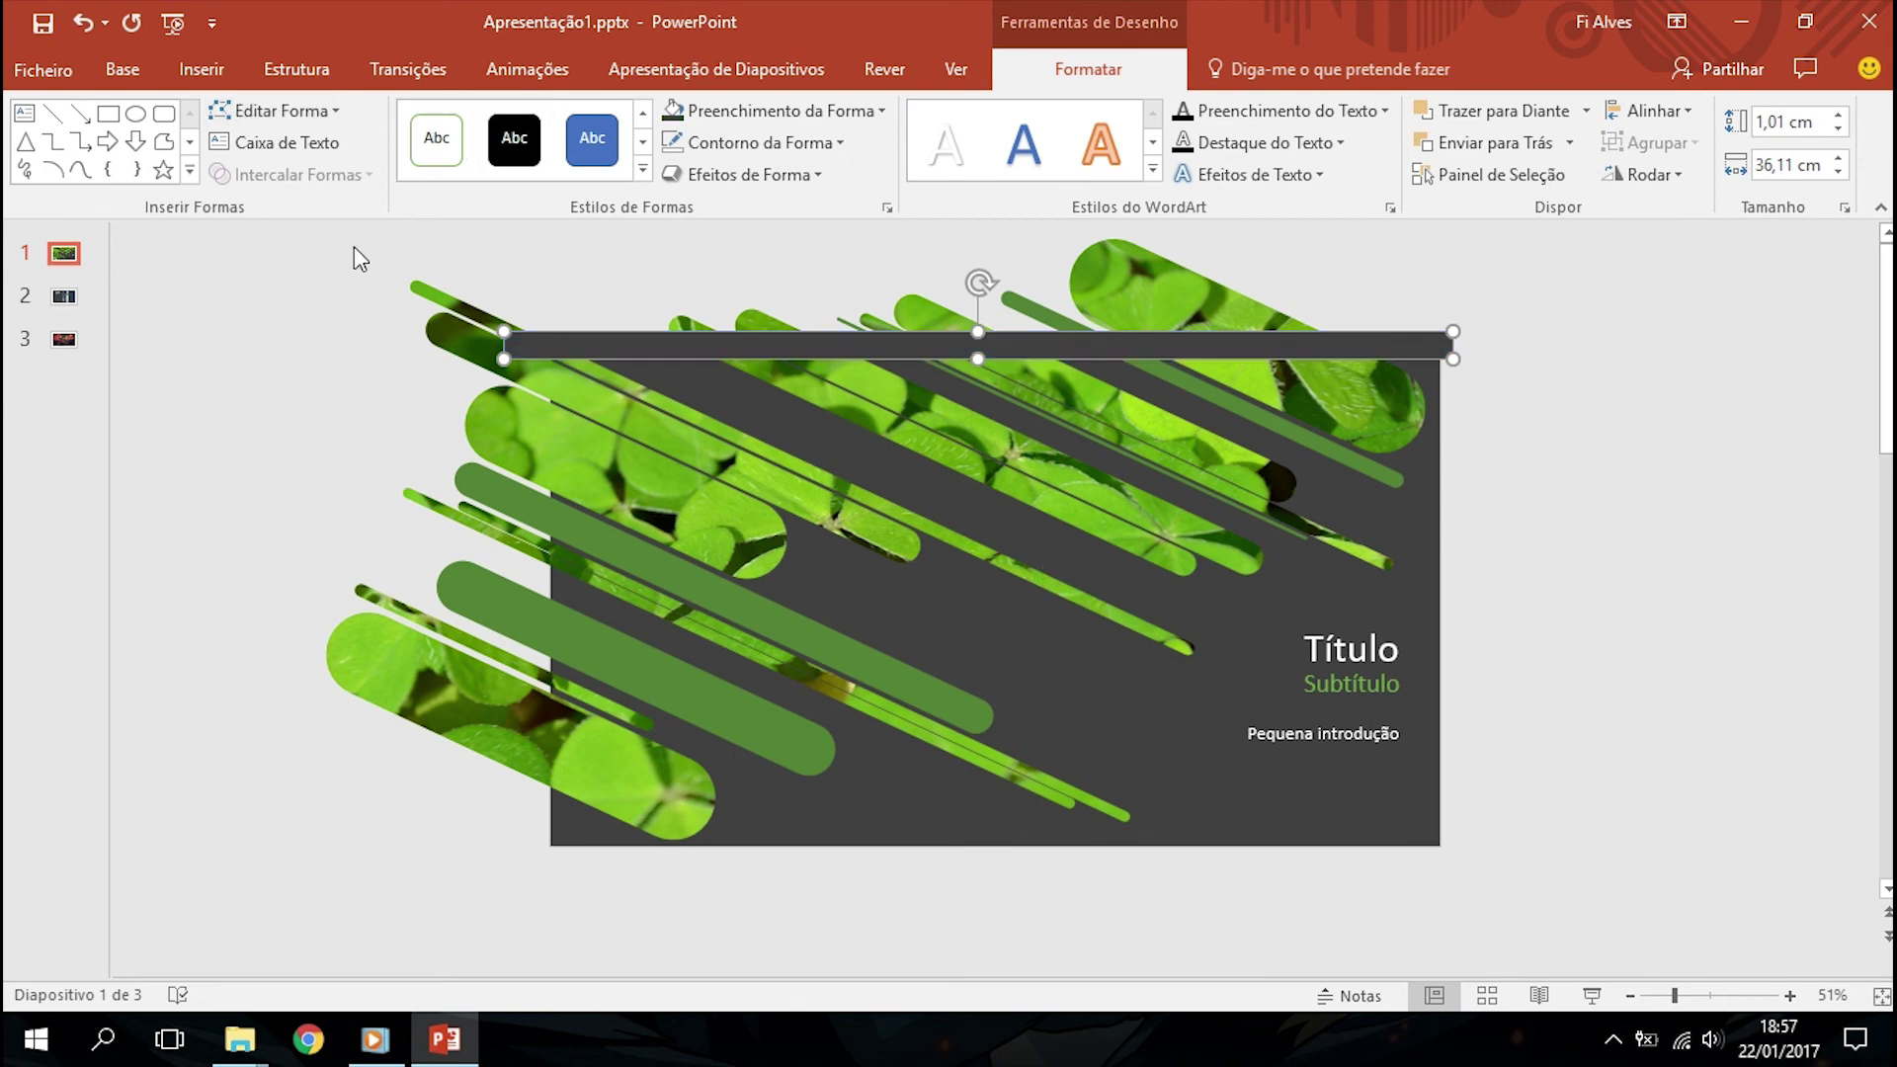
Duplicate the grey bar and reshape it into a 20,27 × 1,65 cm strip along the left edge
{"action": "left_click", "coordinate": [382, 253]}
{"action": "left_click", "coordinate": [585, 340]}
{"action": "key", "text": "ctrl+c"}
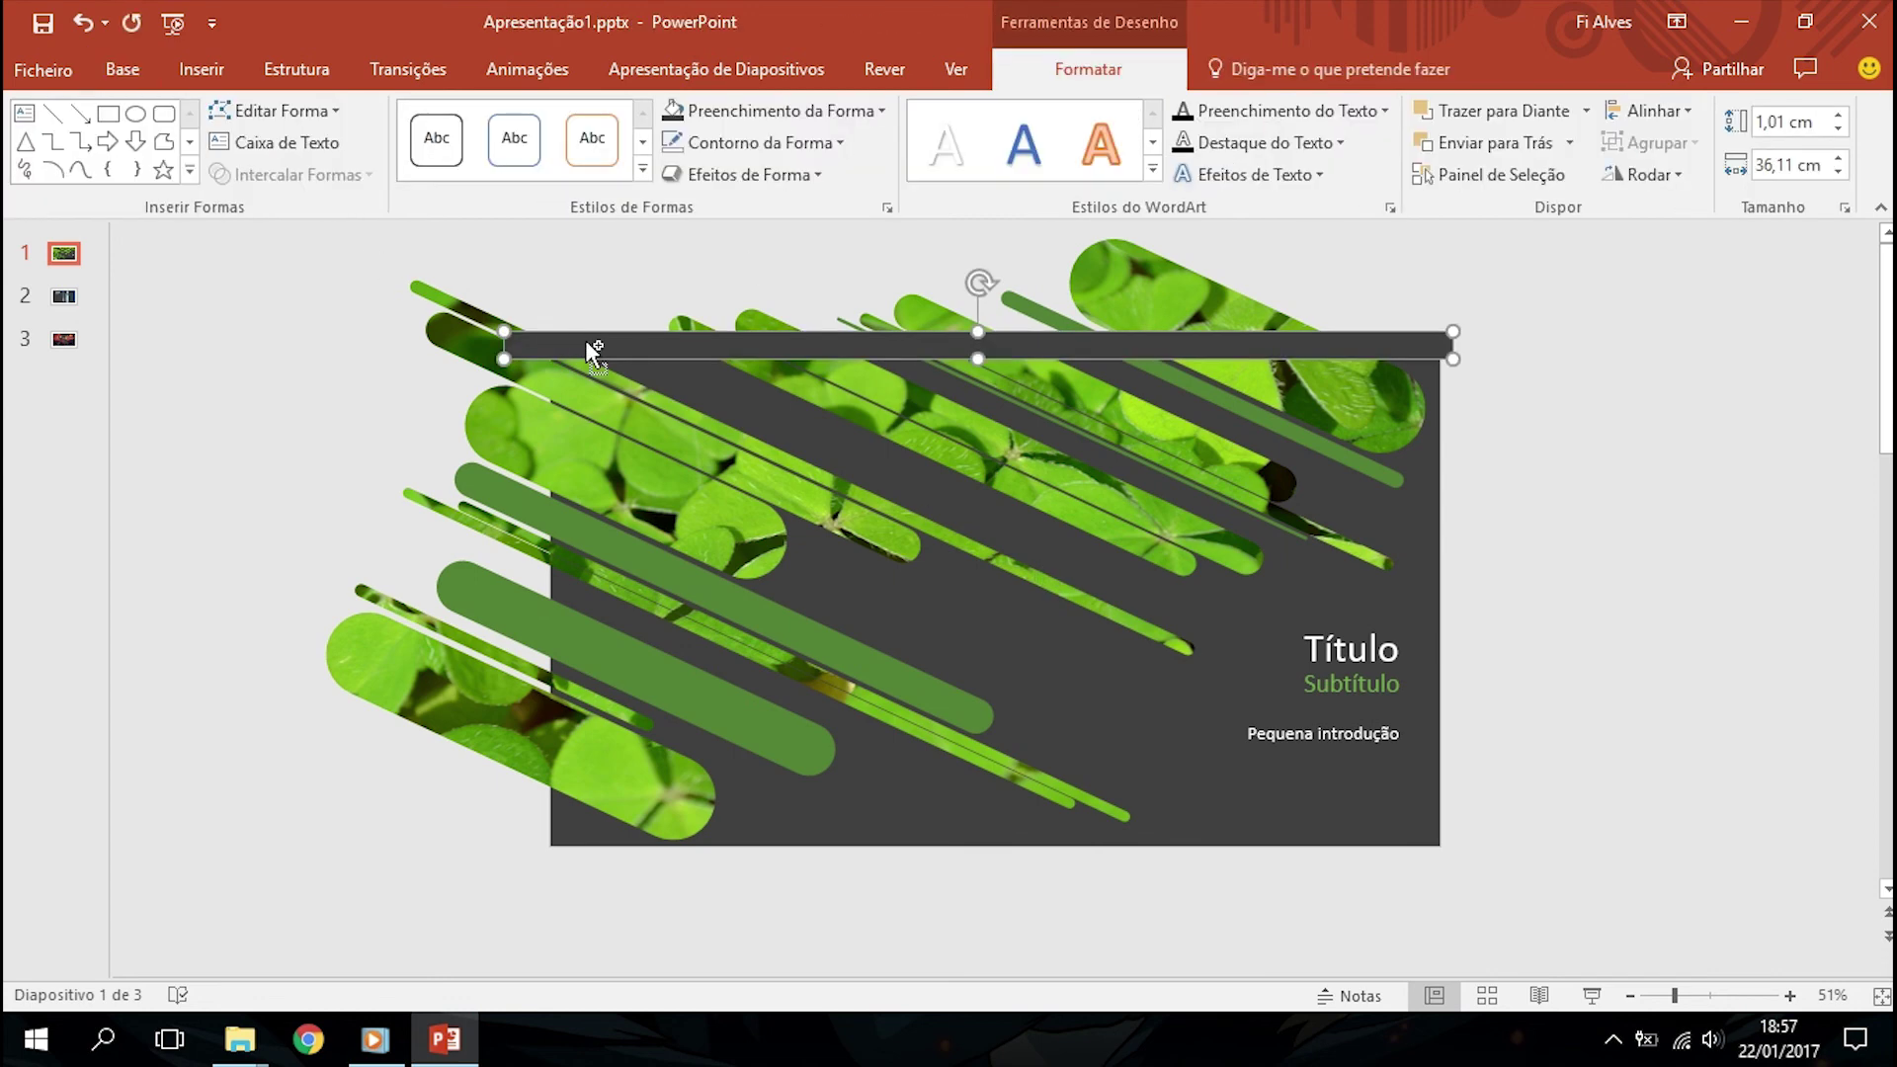
{"action": "key", "text": "ctrl+v"}
{"action": "left_click_drag", "start_coordinate": [592, 351], "coordinate": [593, 346]}
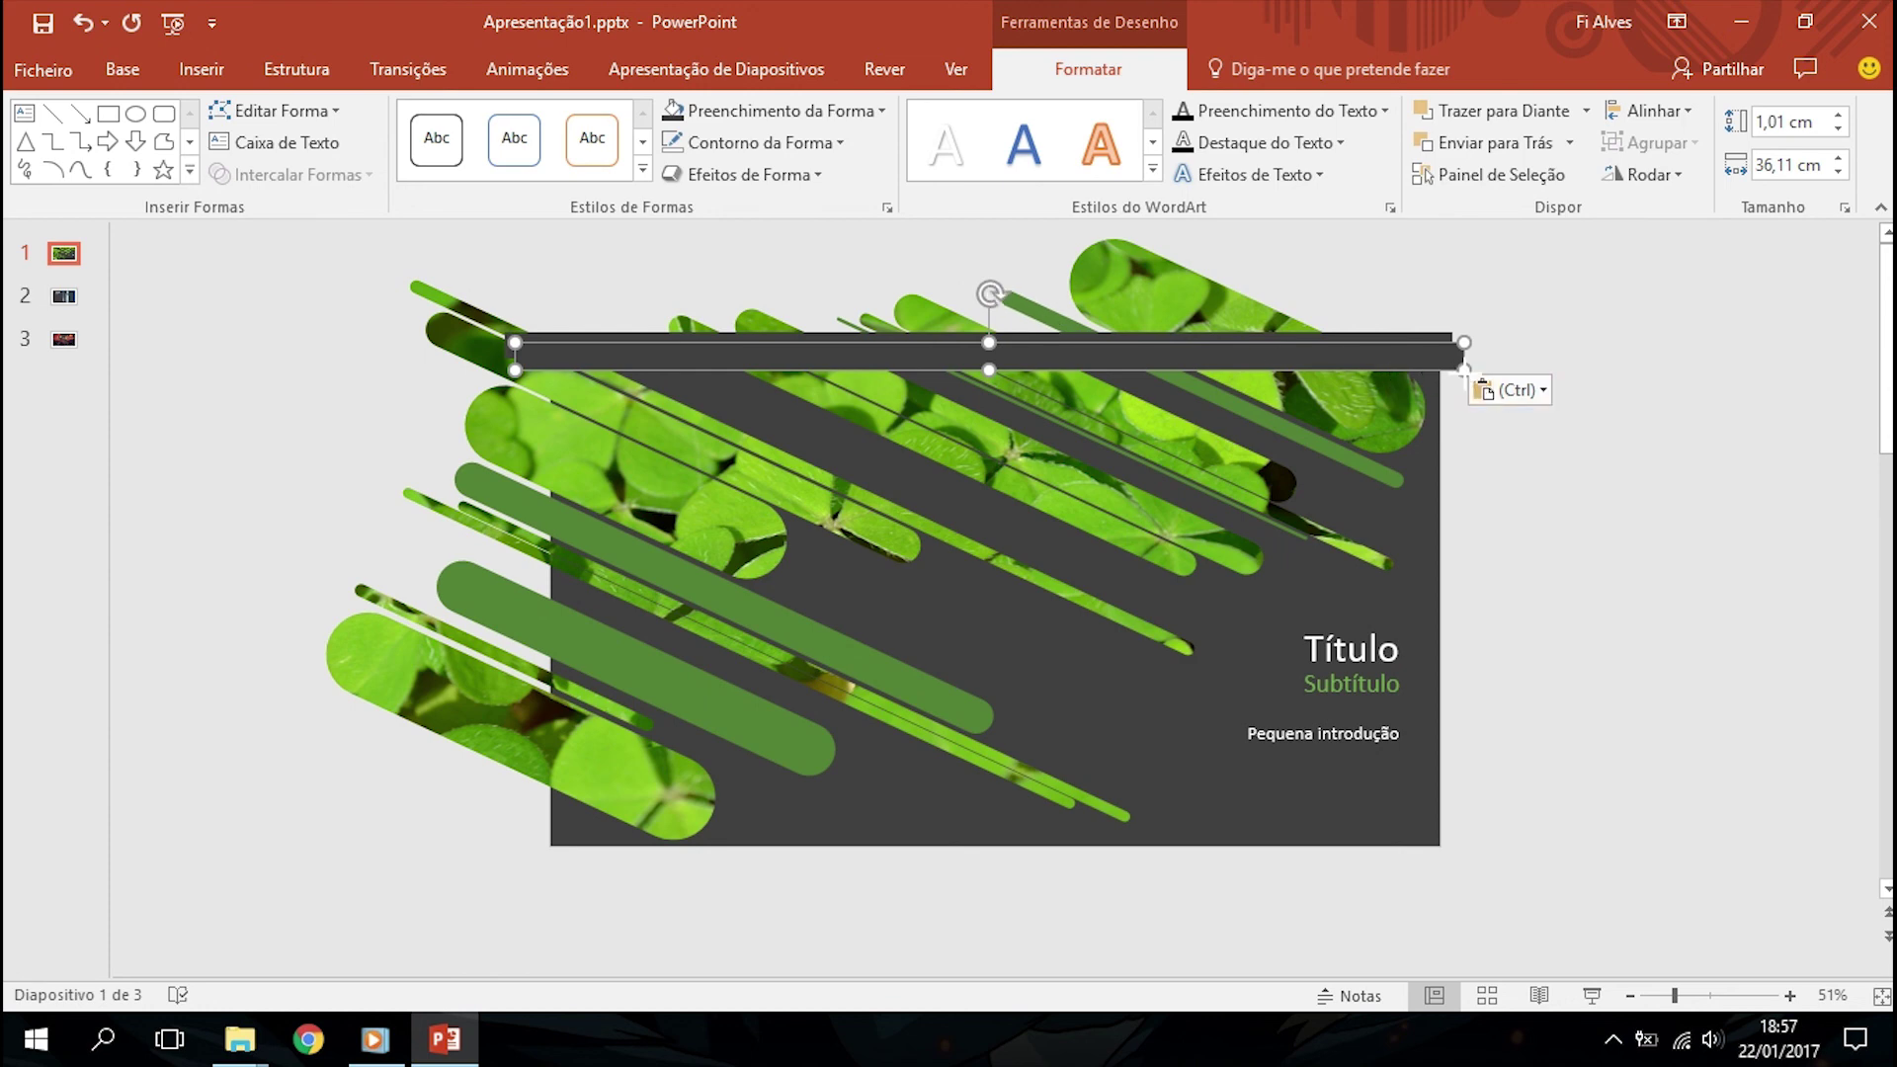
{"action": "left_click_drag", "start_coordinate": [1464, 369], "coordinate": [558, 875]}
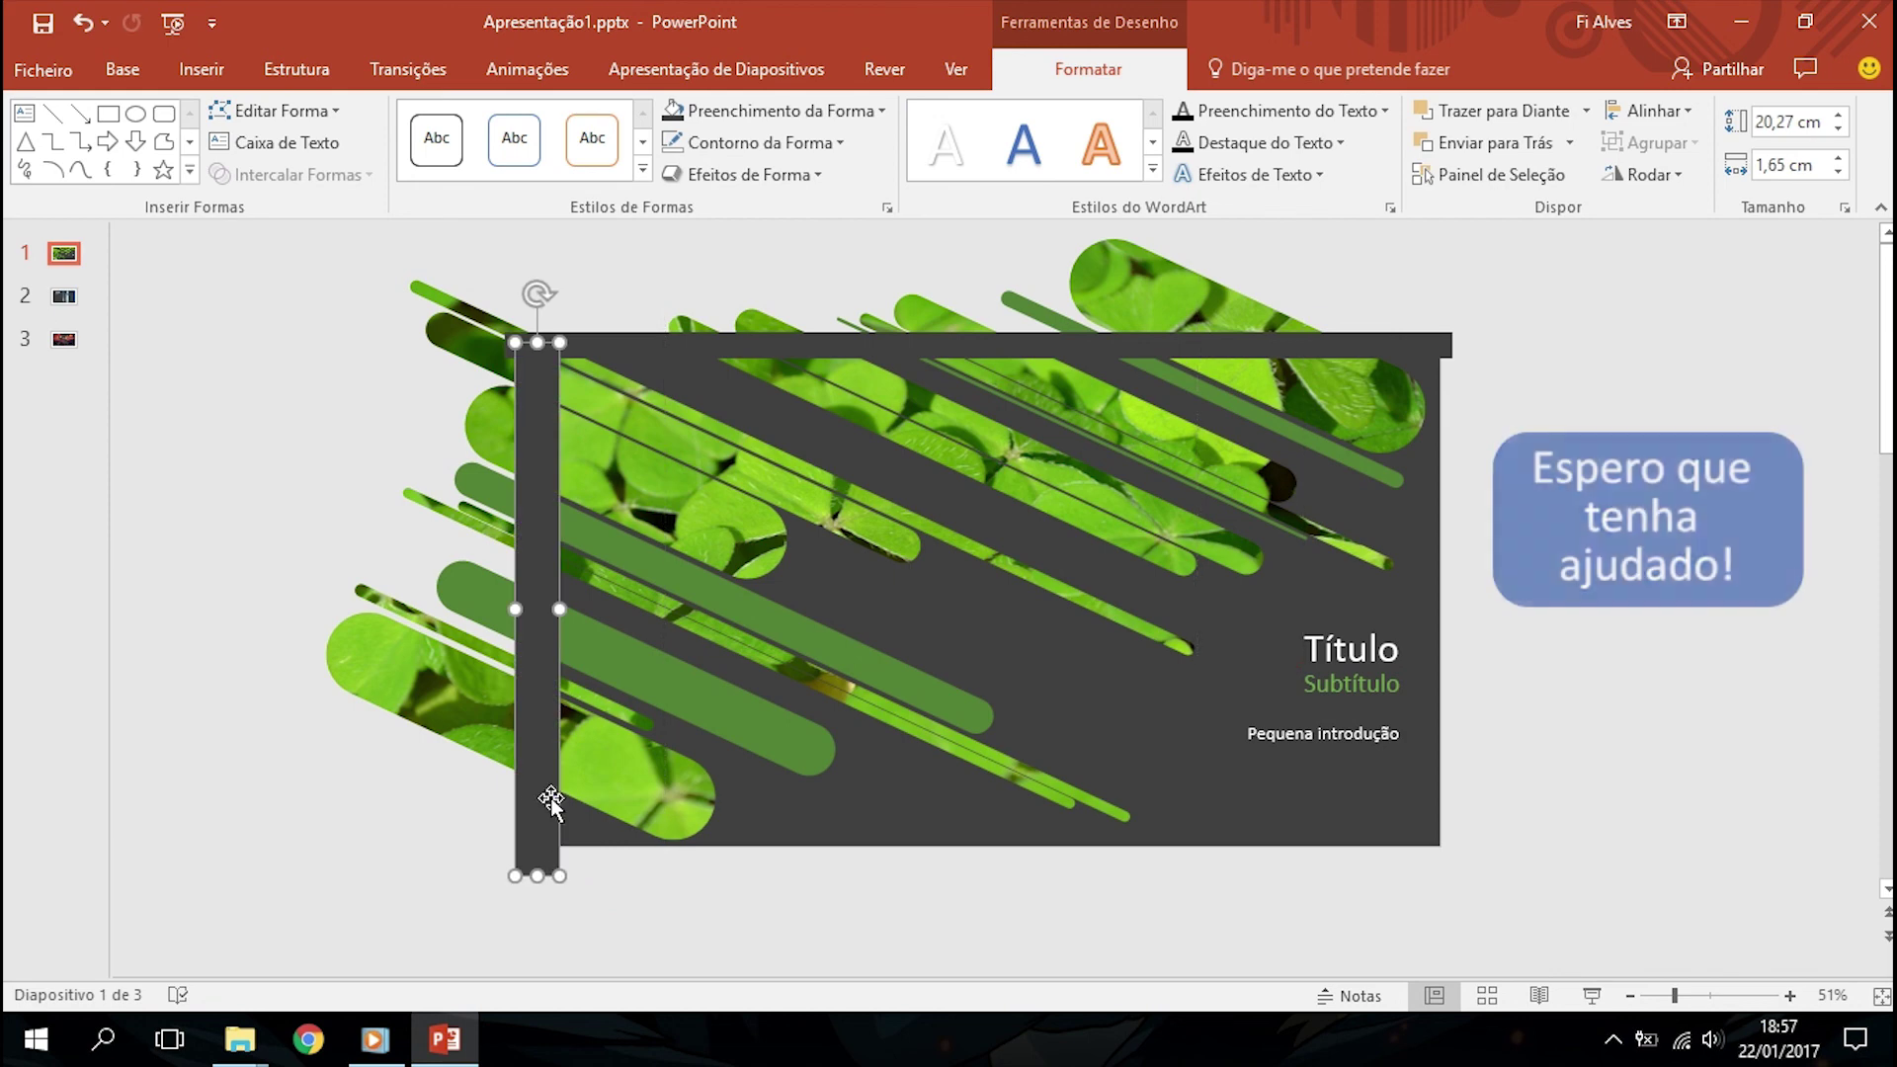
{"action": "left_click_drag", "start_coordinate": [542, 792], "coordinate": [536, 783]}
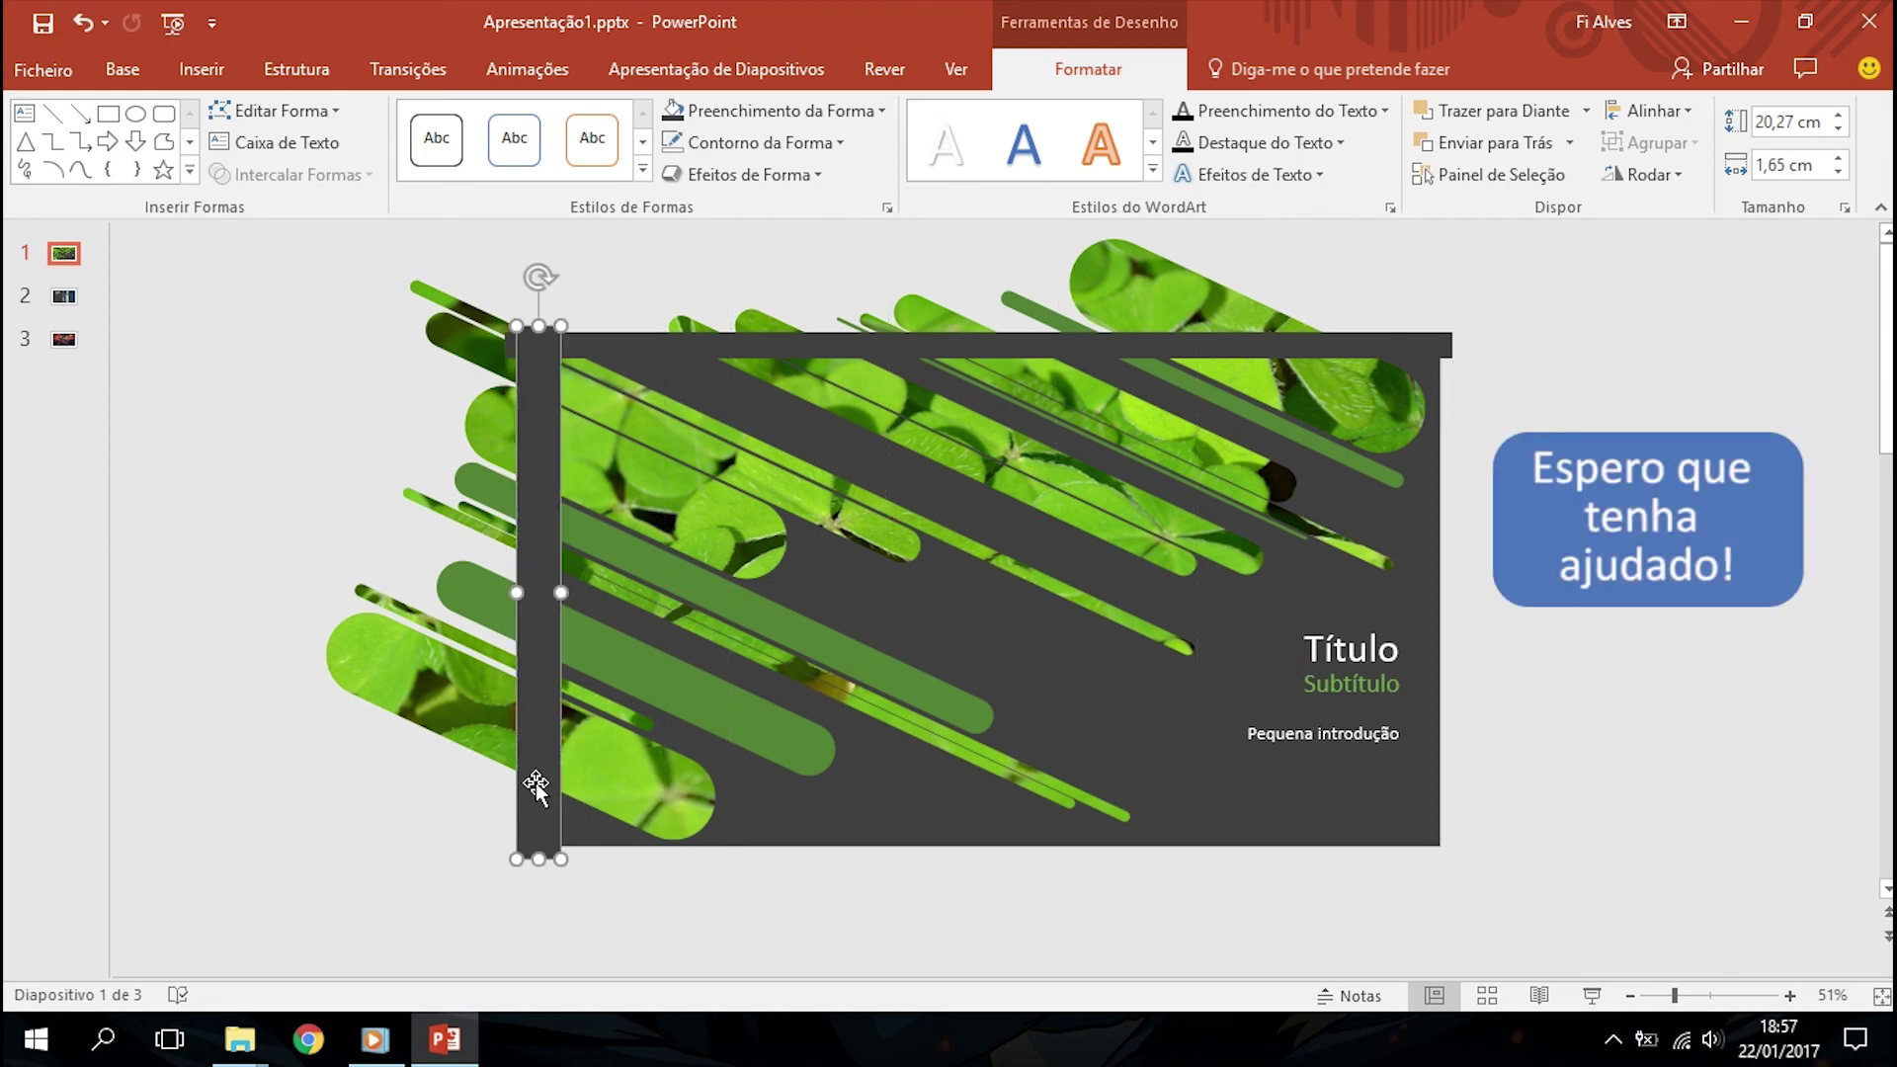
{"action": "key", "text": "Escape"}
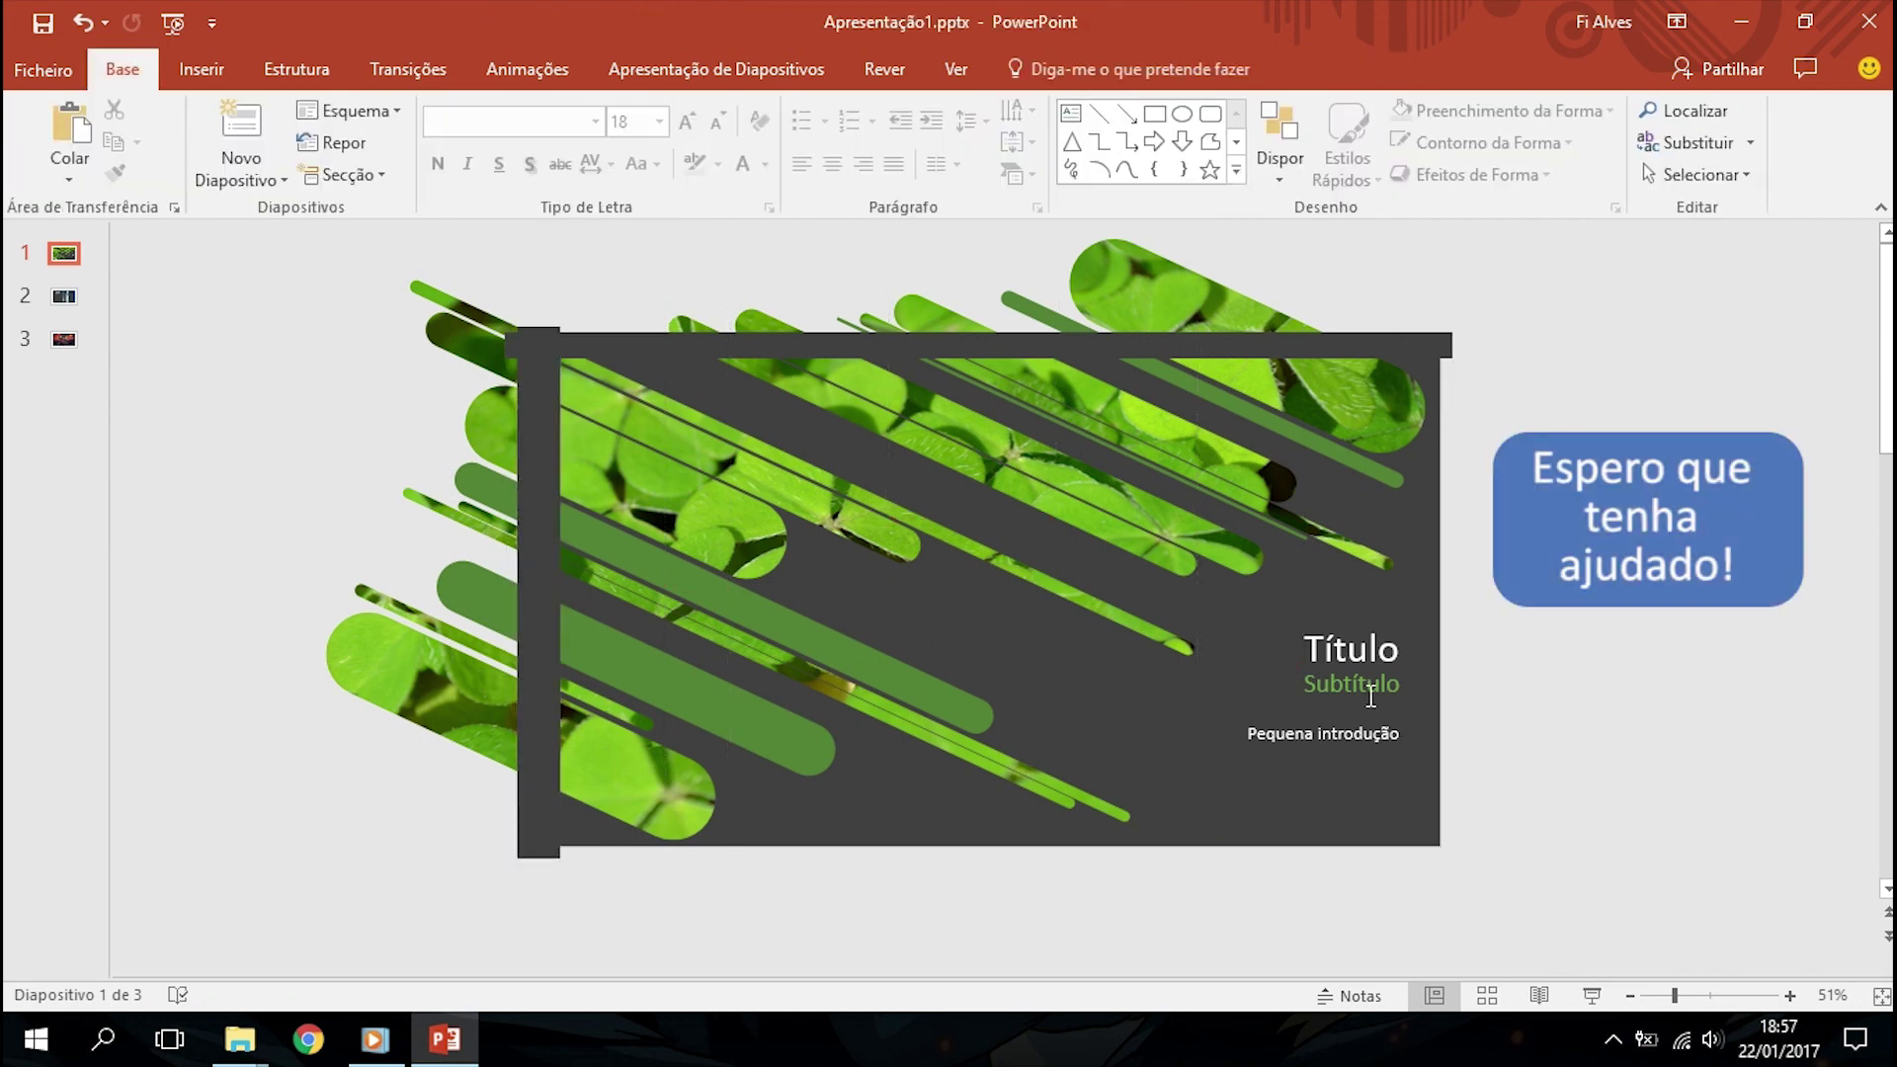
Play the finished title slide full screen starting from slide 1
{"action": "left_click", "coordinate": [1593, 996]}
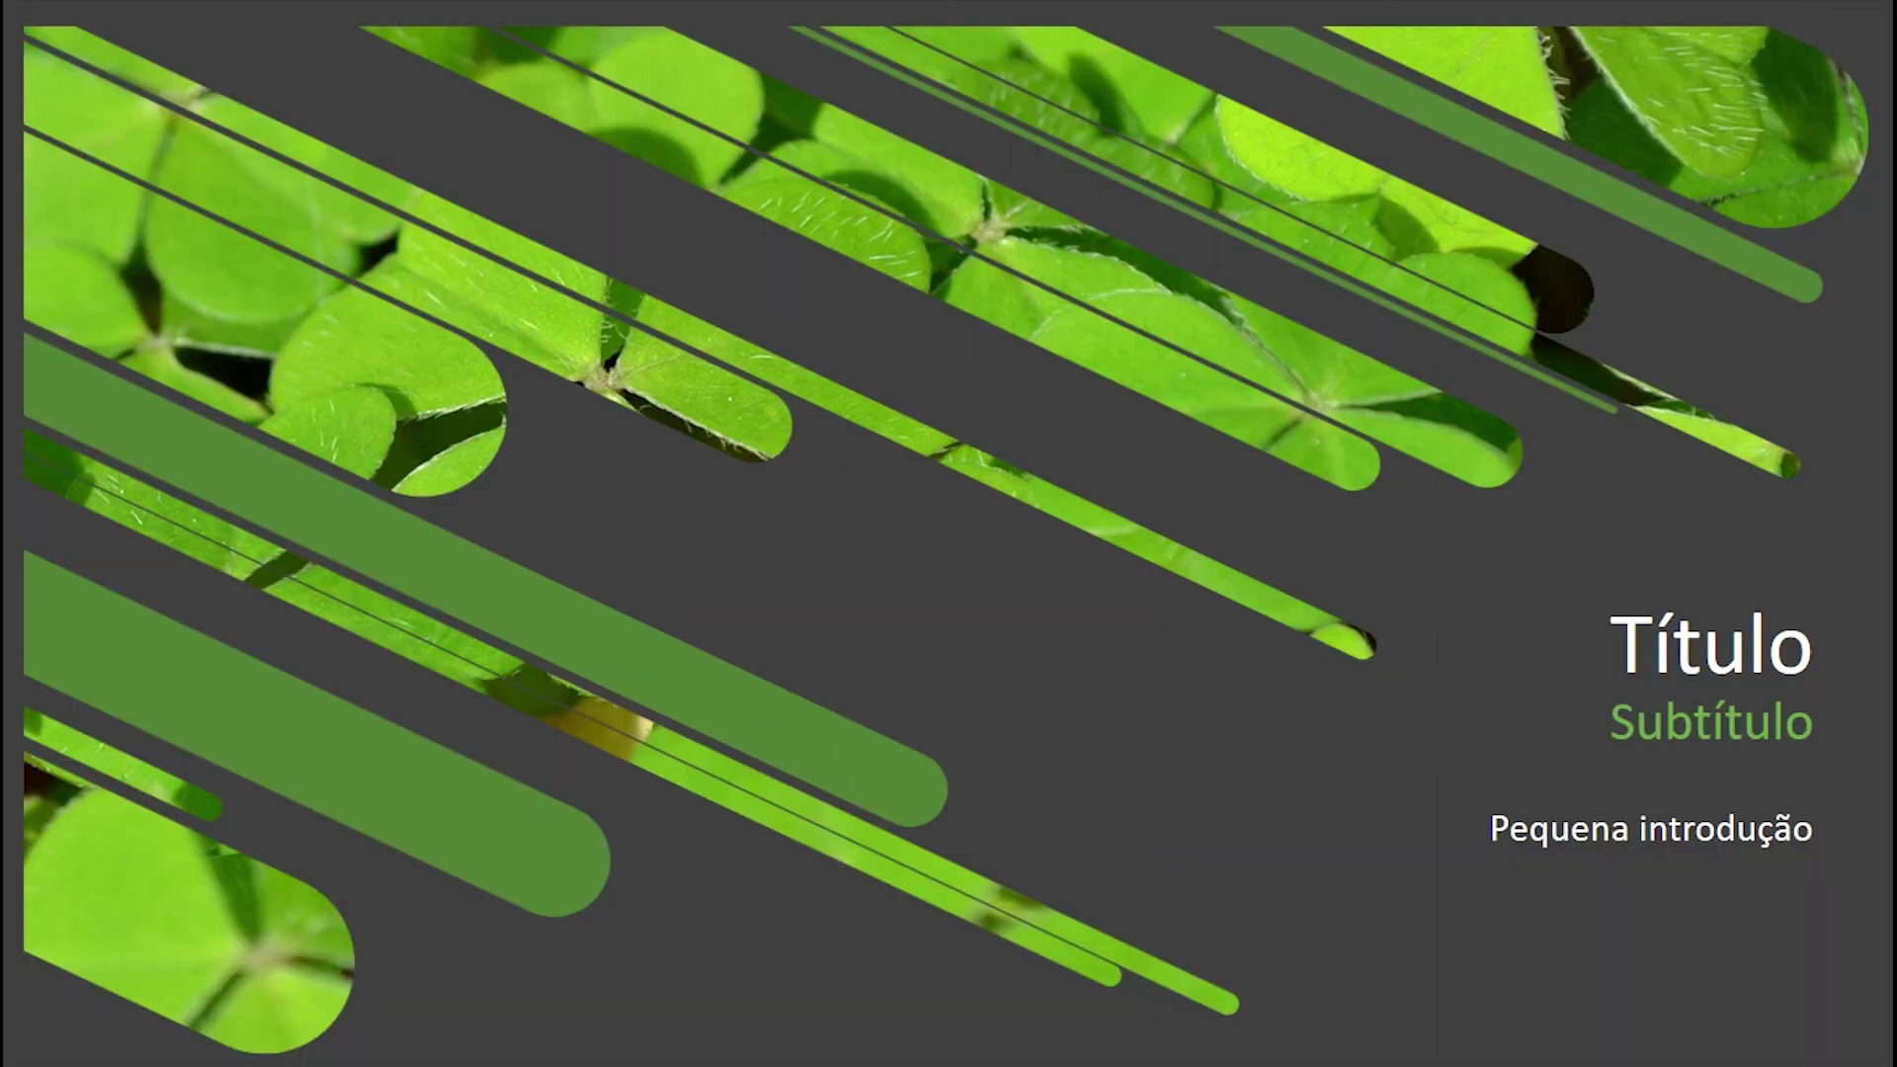